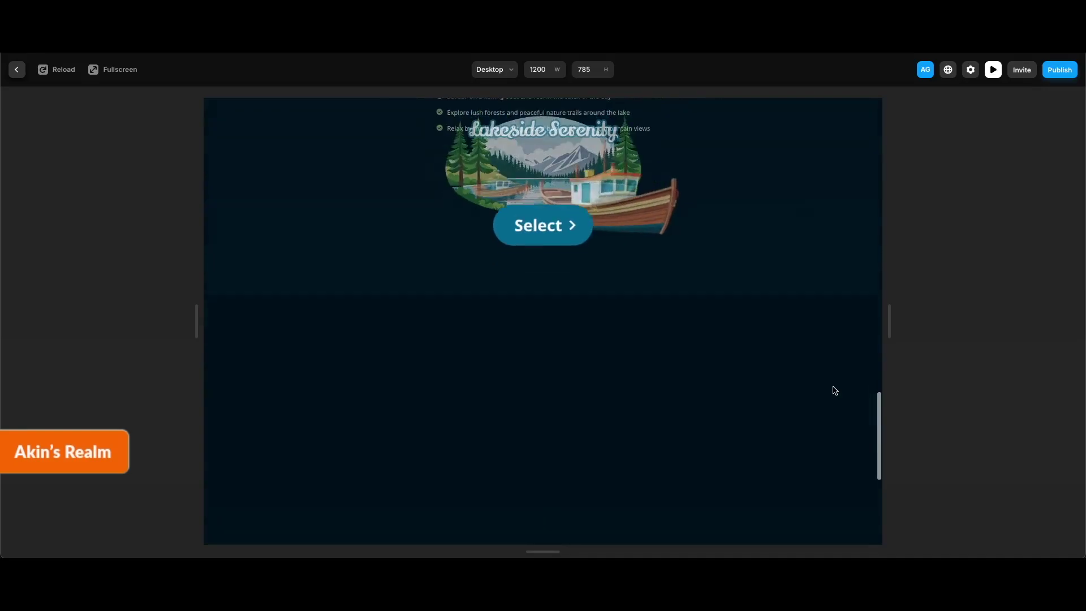
Review the finished sticky-scroll page in the preview, from the sample section back to the "Choose your adventure!" headline, and close the preview.
scroll(834, 390, "down", 3)
scroll(834, 389, "up", 10)
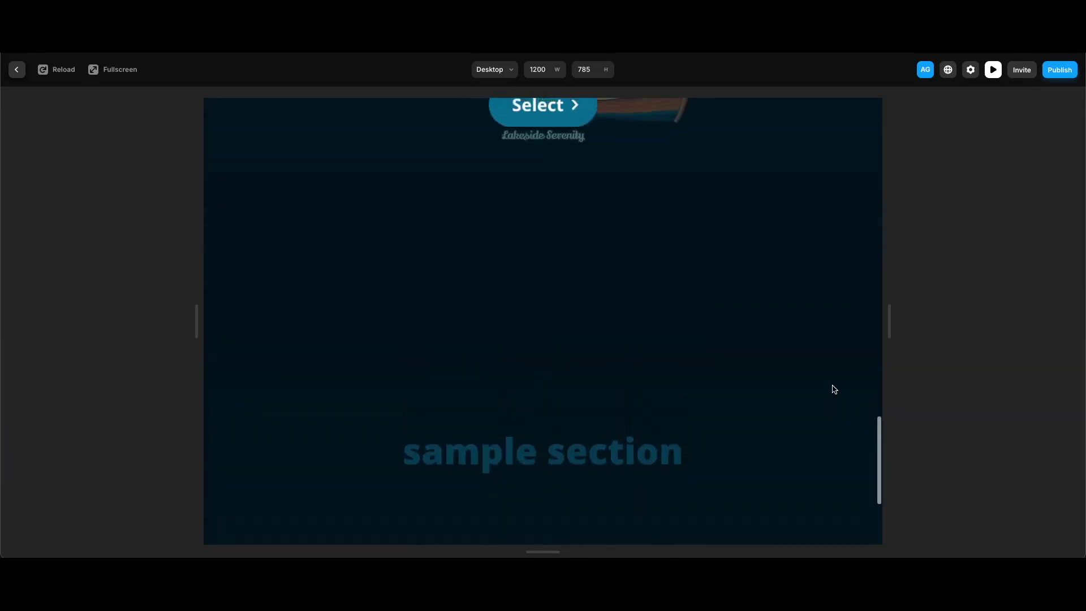
scroll(834, 389, "up", 10)
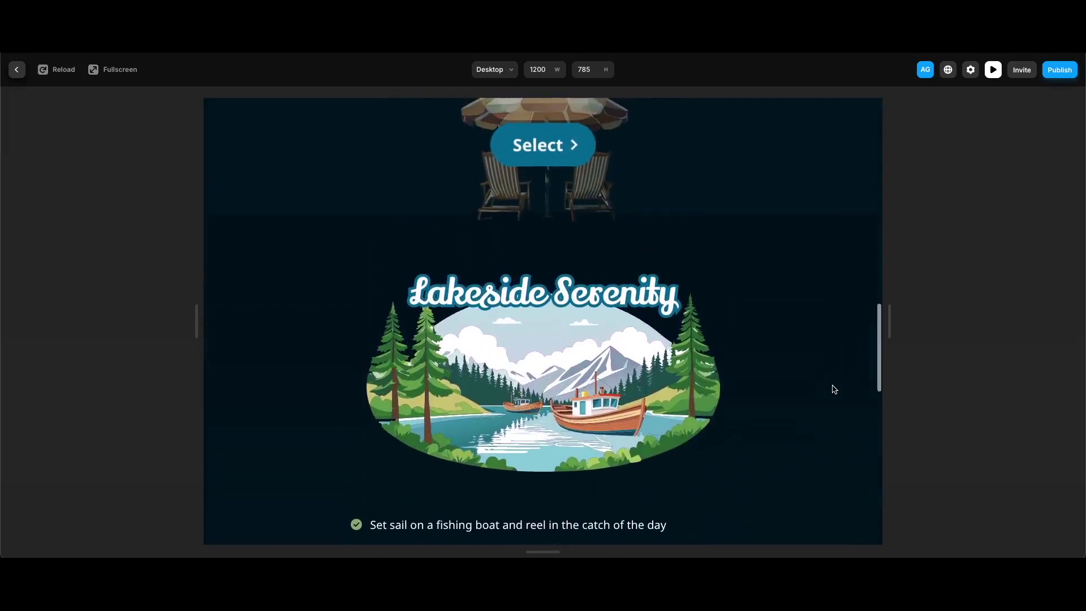
scroll(834, 389, "up", 8)
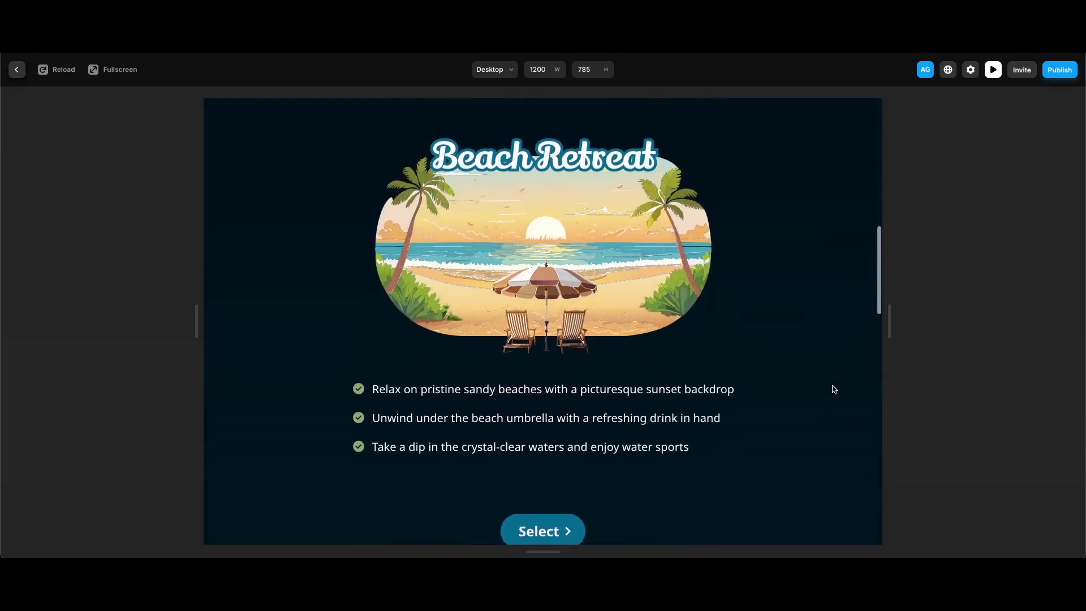
scroll(835, 389, "up", 8)
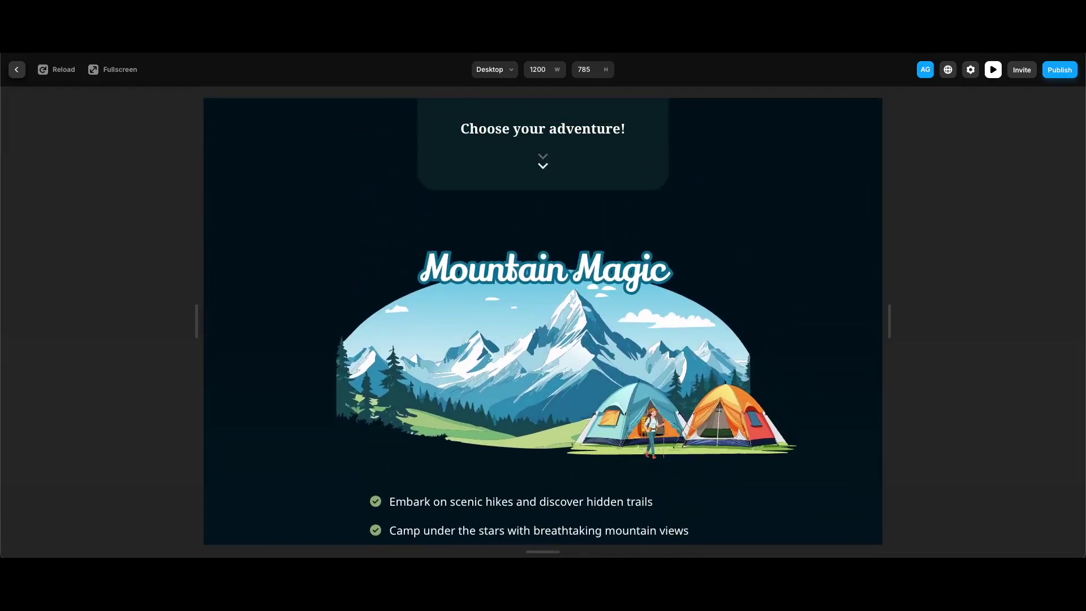
key("Escape")
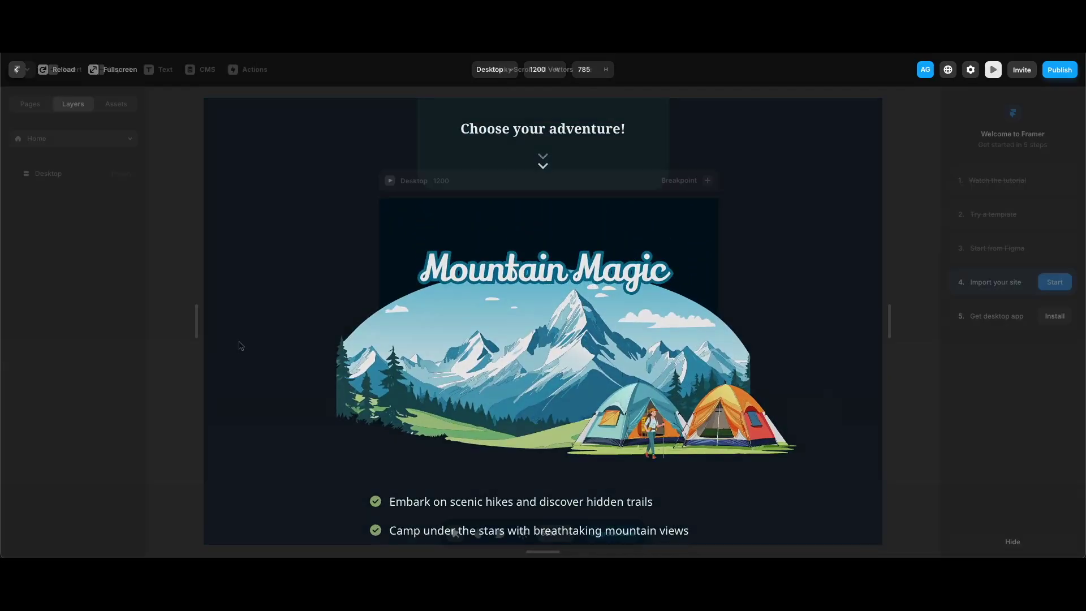
Draw a frame of about 532 × 330 at the top of the Desktop page and name it Headline.
key("f")
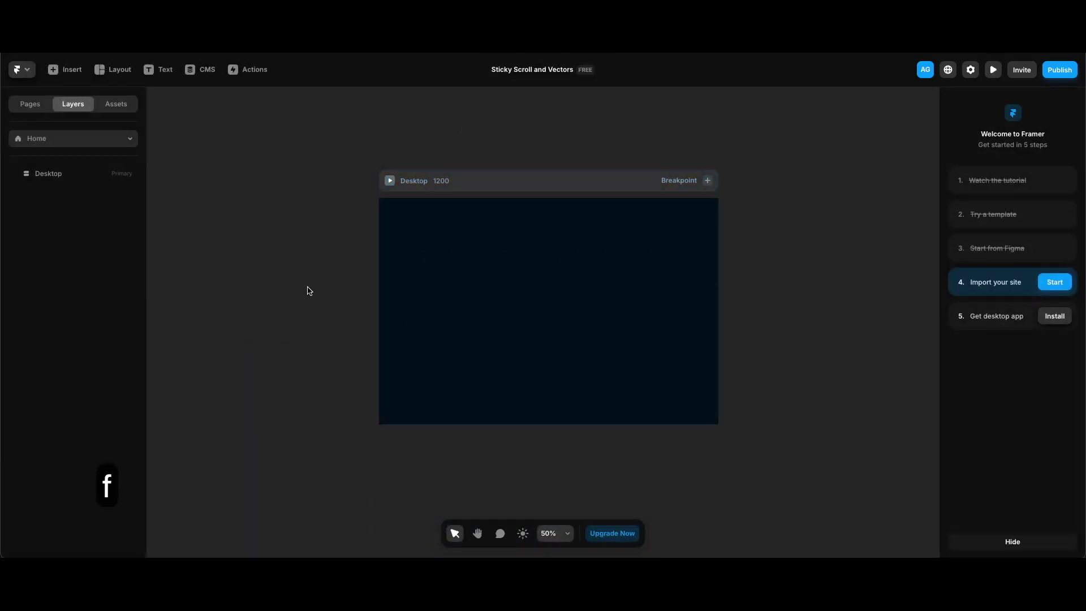
key("f")
left_click_drag(468, 248, 619, 342)
double_click(60, 190)
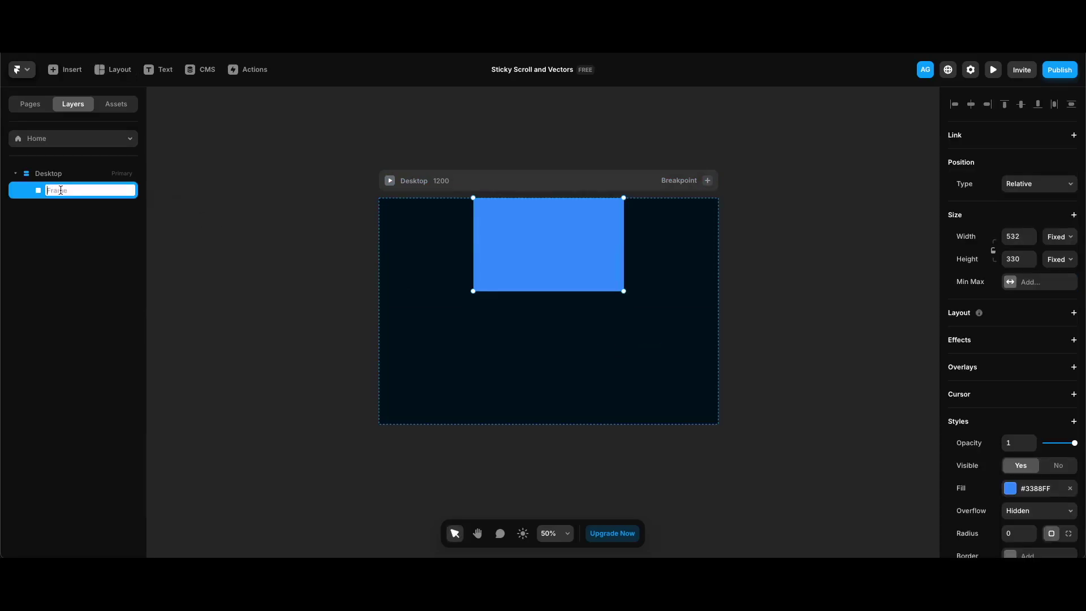
type("Headline")
key("Return")
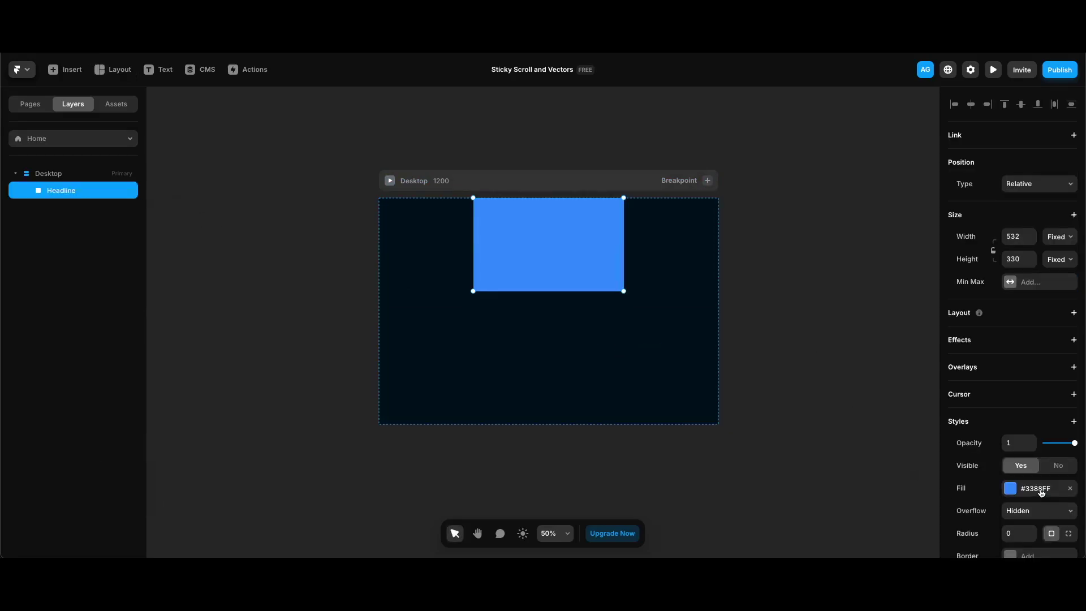
Fill the Headline frame with the White colour style and reduce the fill's opacity to 4%.
left_click(1040, 490)
left_click(833, 444)
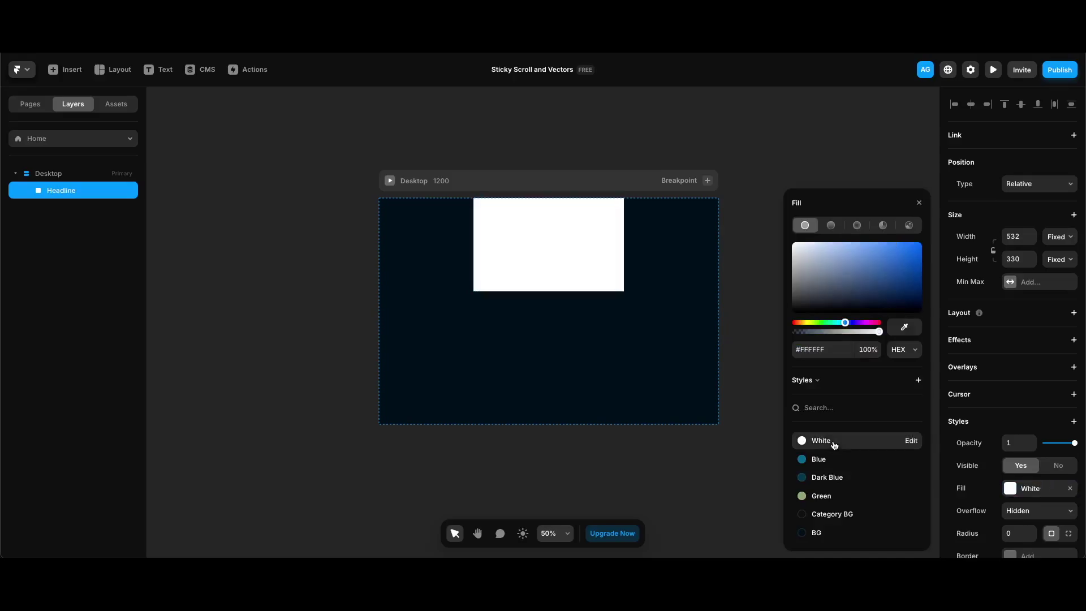
left_click(869, 350)
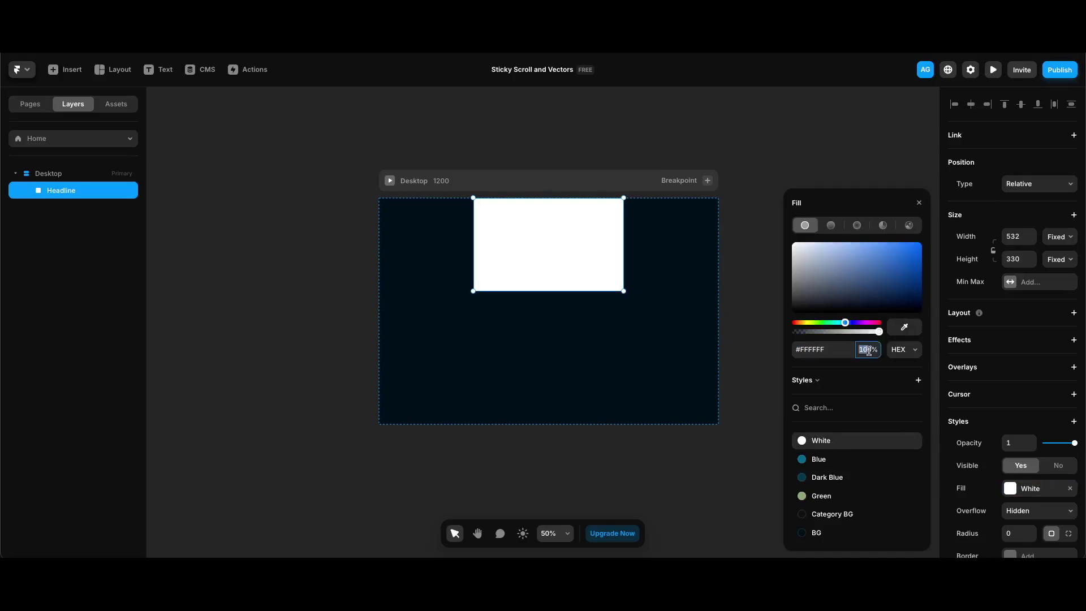
key("Right")
key("shift+Left")
key("shift+Left")
key("shift+Left")
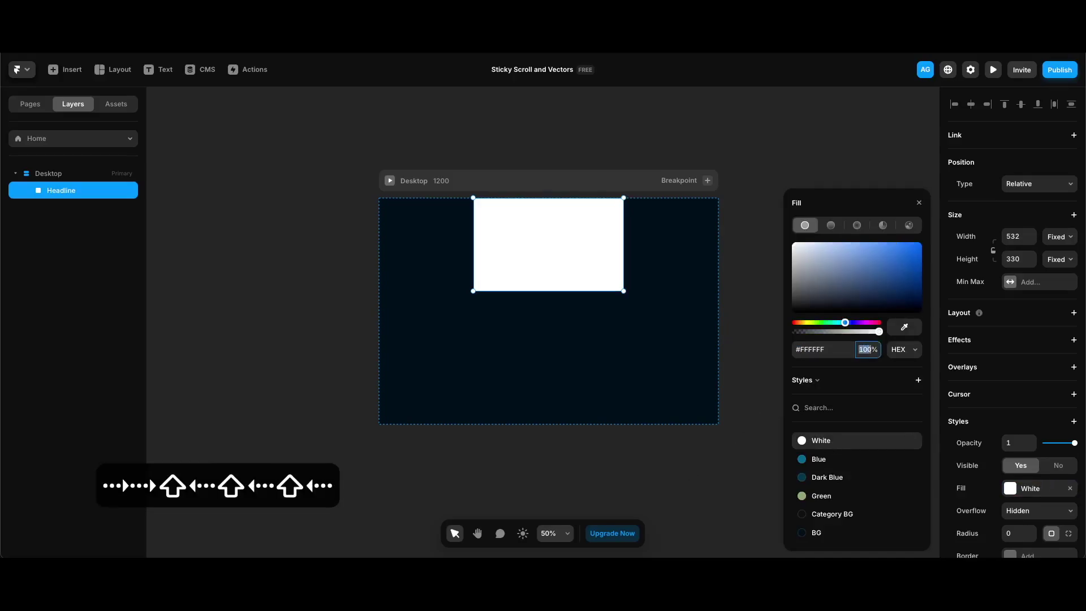
type("4")
Round only the Headline frame's bottom-right and bottom-left corners with a radius of 32.
scroll(1046, 468, "down", 2)
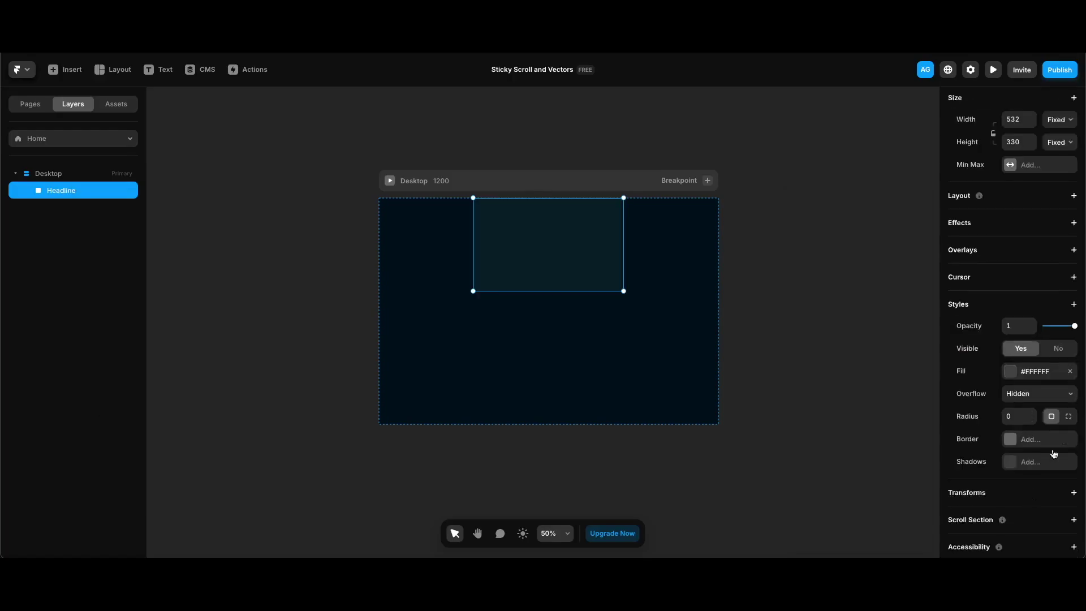
left_click(1068, 417)
left_click(1049, 439)
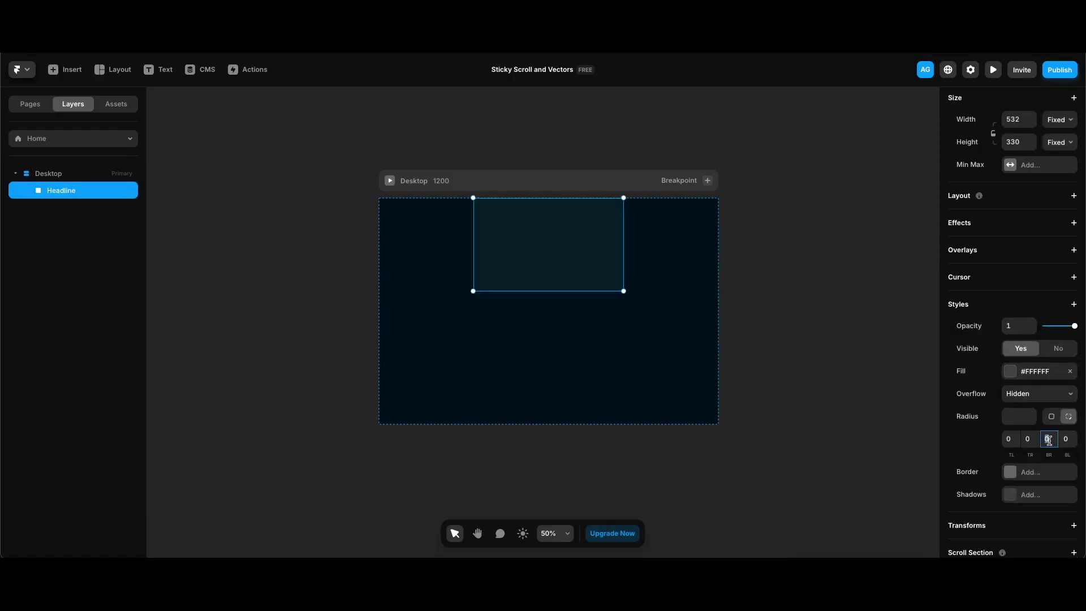
type("32")
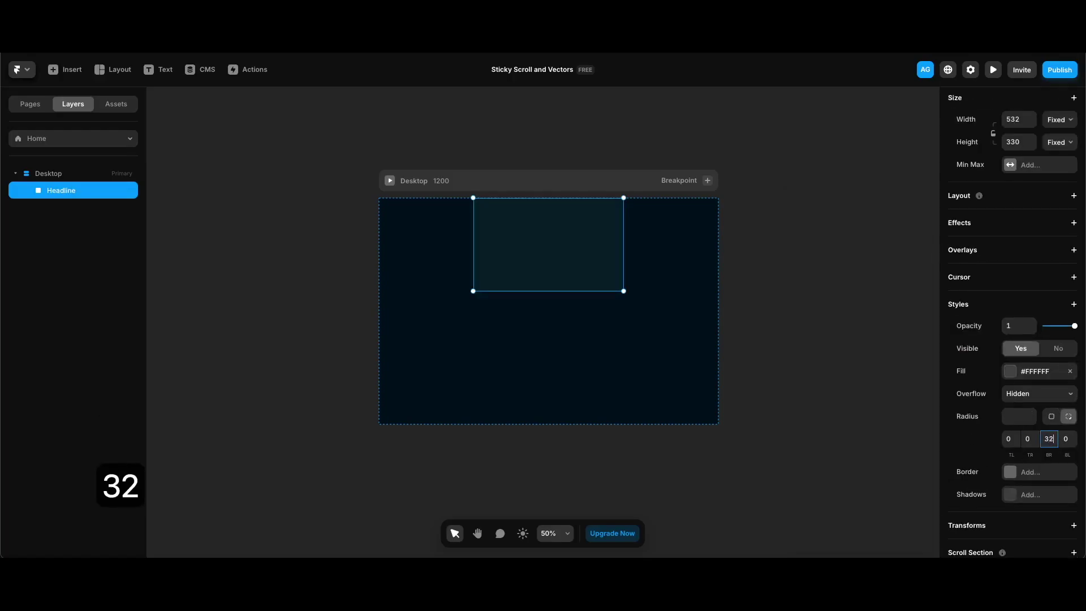
Add the text "Choose your adventure!" inside the Headline frame.
scroll(522, 319, "up", 3)
key("t")
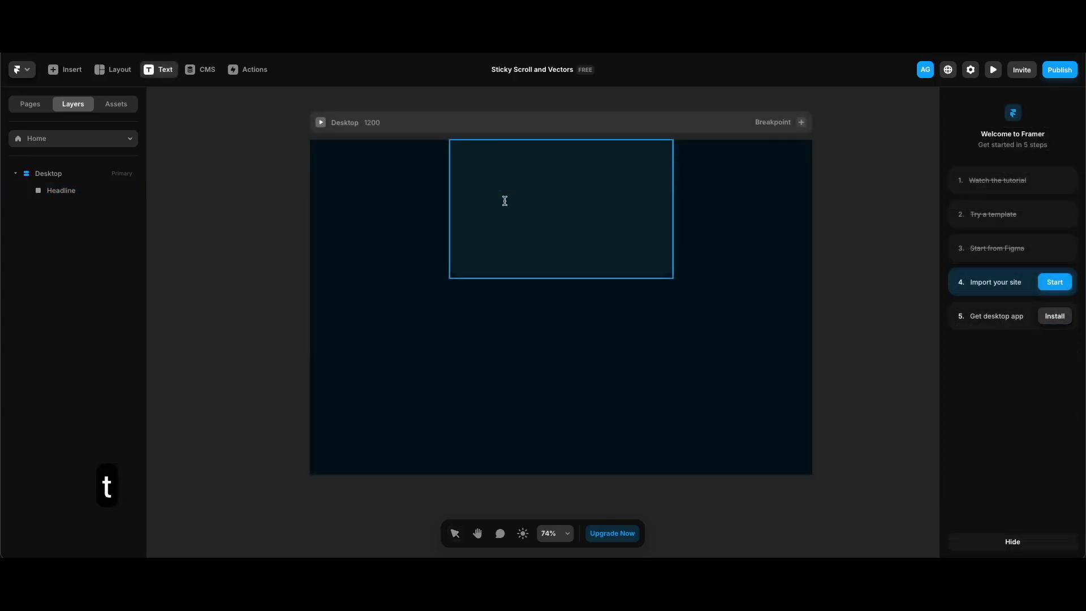
left_click(505, 201)
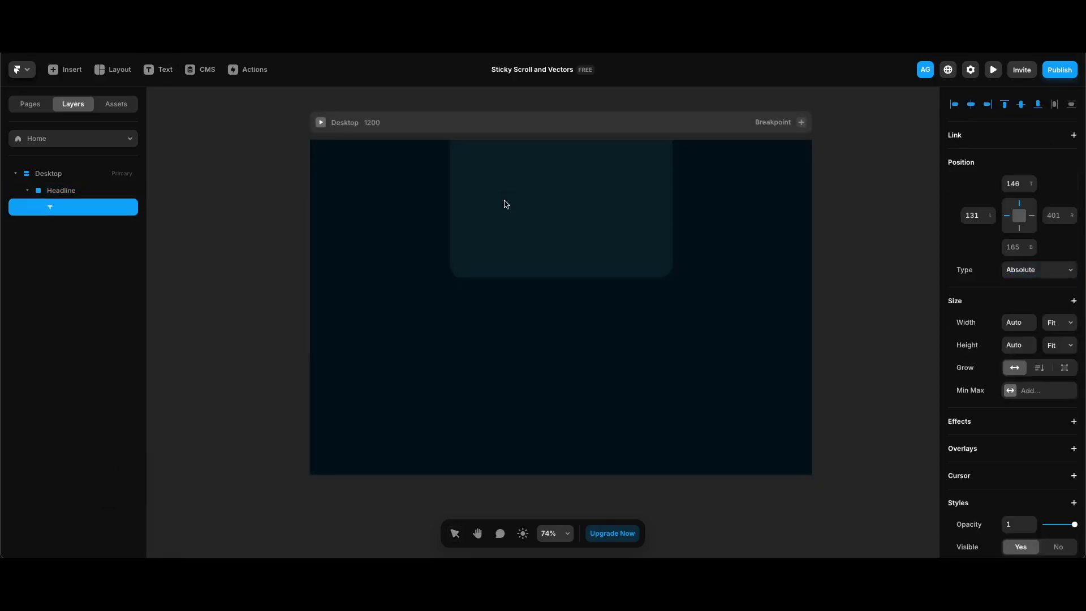
type("Choose your adventure!")
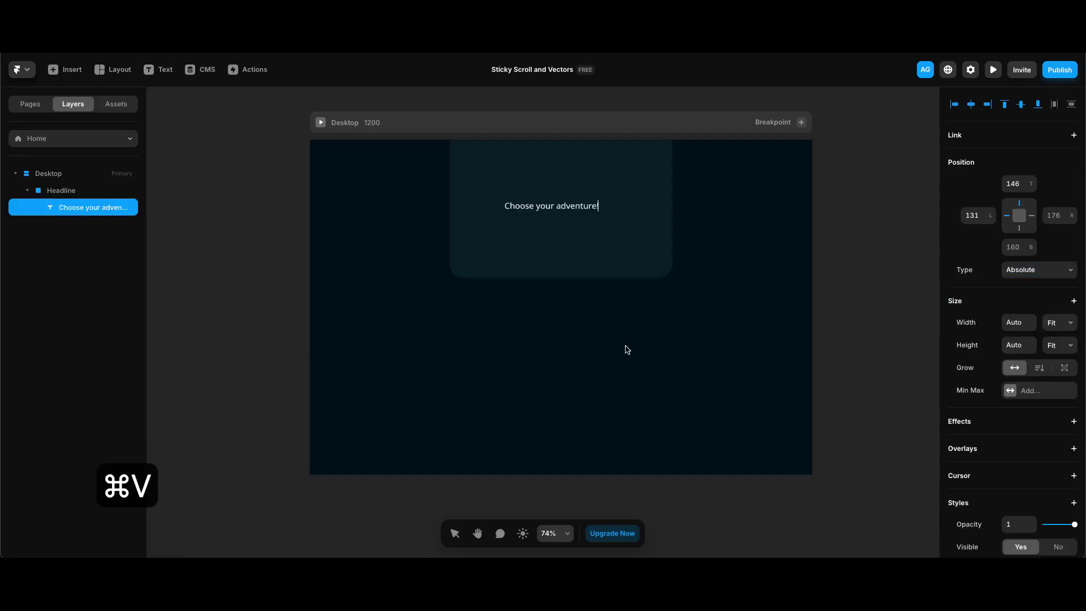
key("Escape")
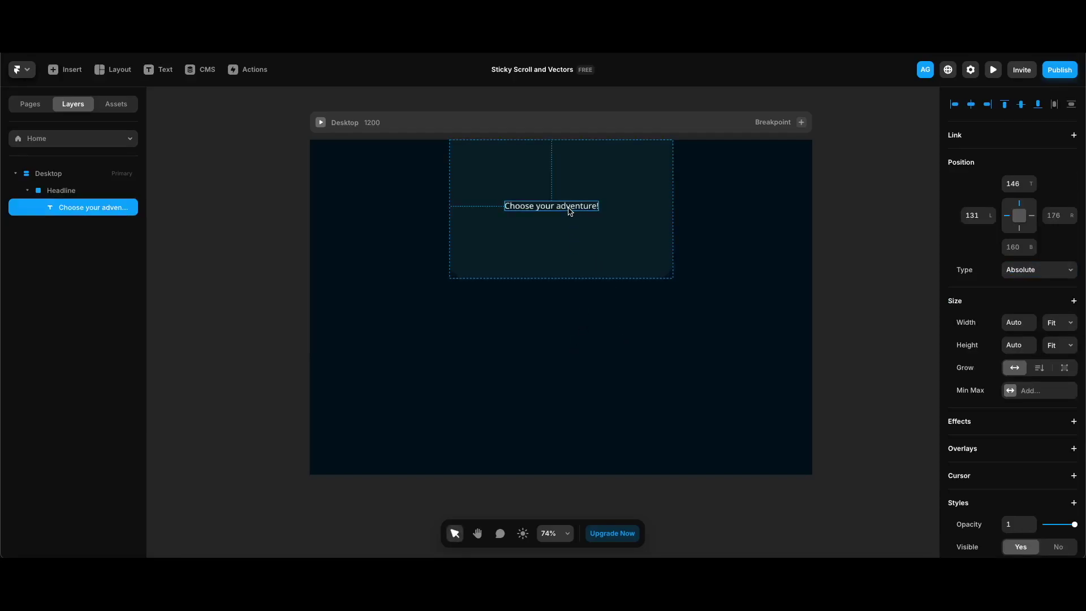
Apply the Heading 4 text style to the "Choose your adventure!" text.
scroll(996, 374, "down", 5)
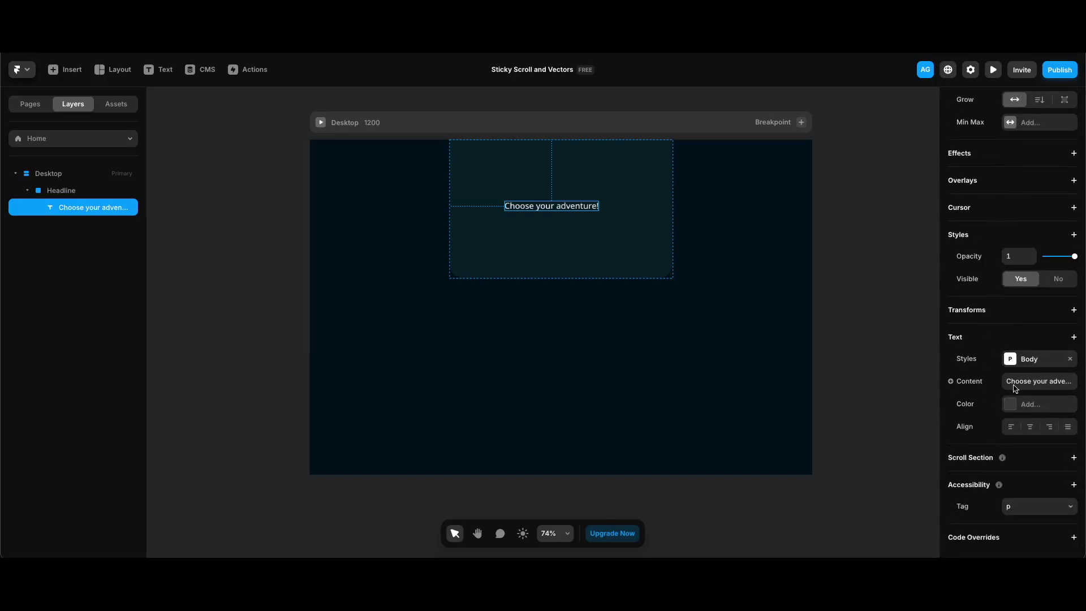
left_click(1042, 360)
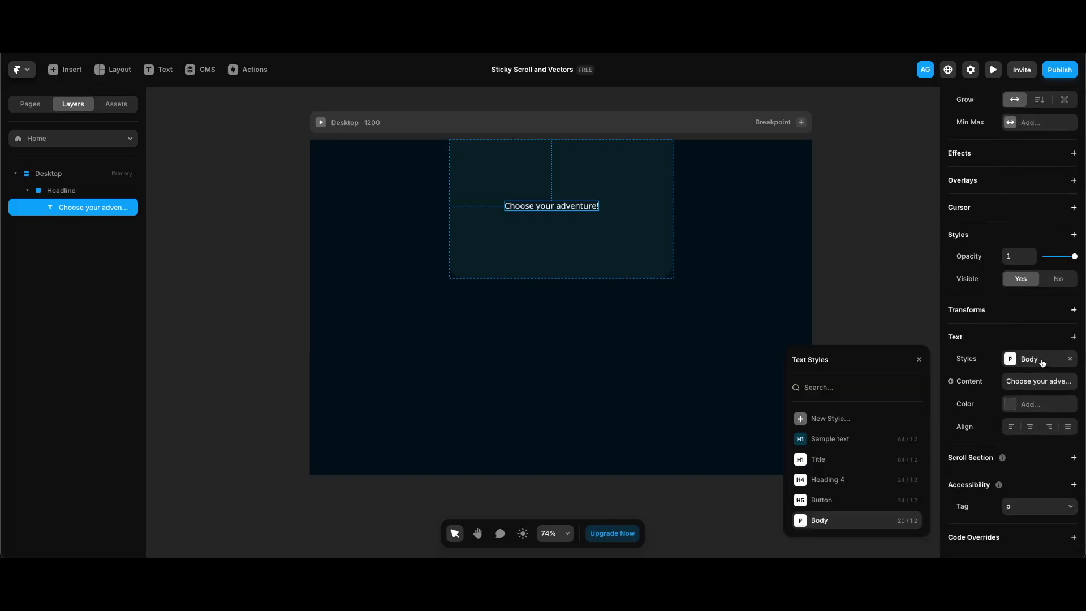
left_click(845, 481)
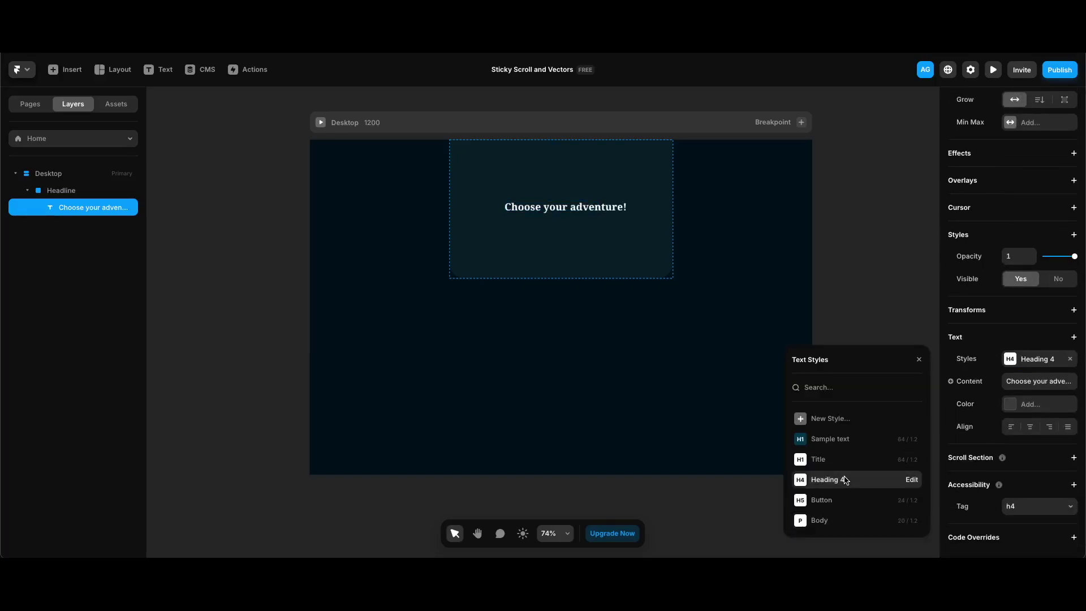
left_click(855, 225)
Add a vertical stack layout to the Headline frame and set both its width and height to Fit.
left_click(600, 259)
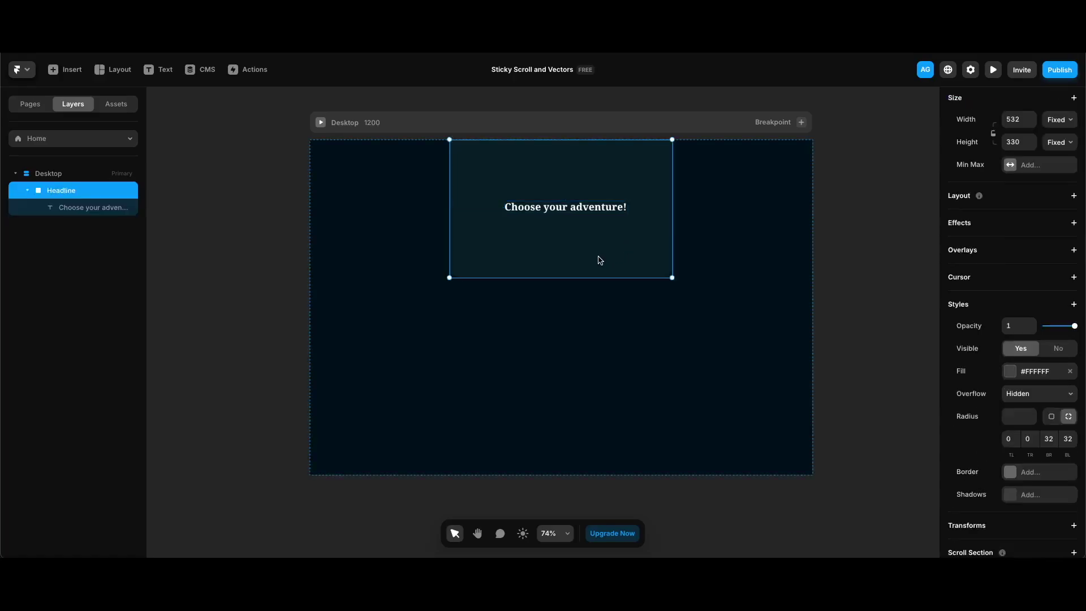
left_click(1074, 197)
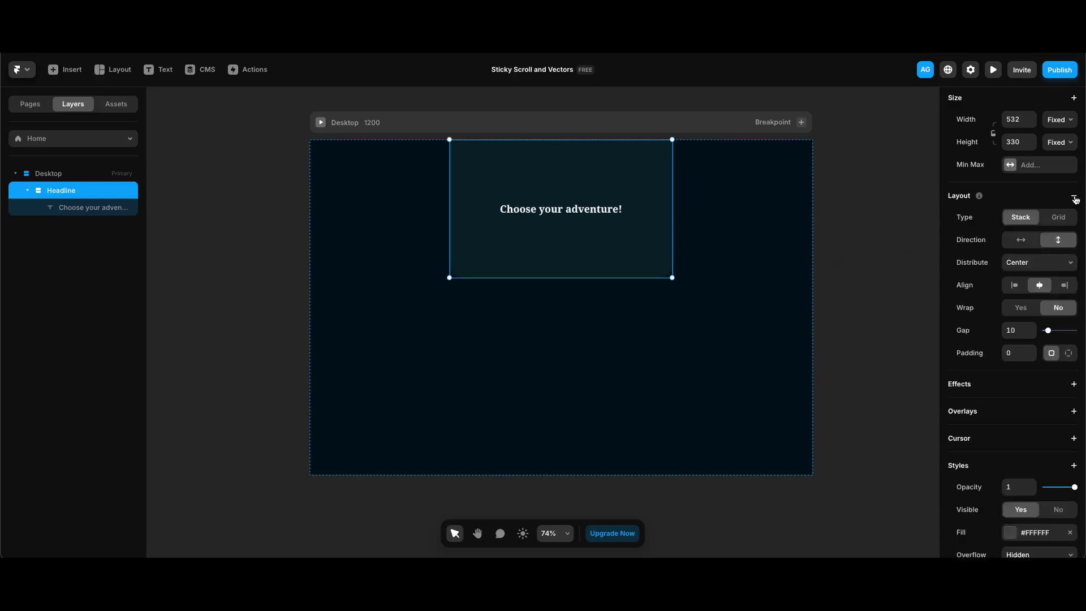
scroll(1074, 199, "up", 3)
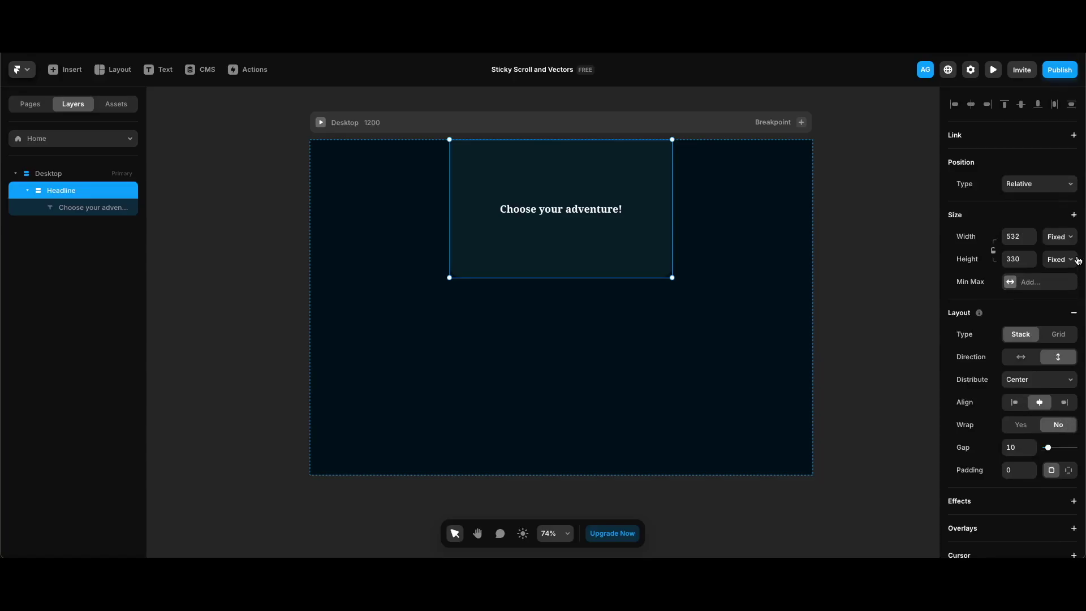
left_click(1060, 236)
left_click(1059, 275)
left_click(1060, 259)
left_click(1055, 298)
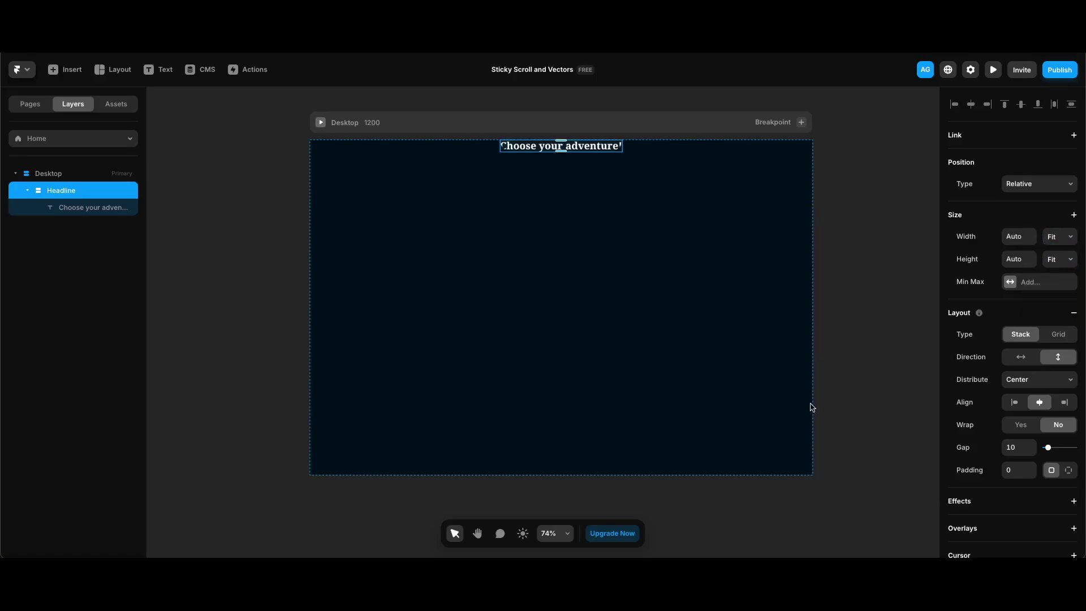
Set the gap of the Headline stack to 16.
left_click(1017, 447)
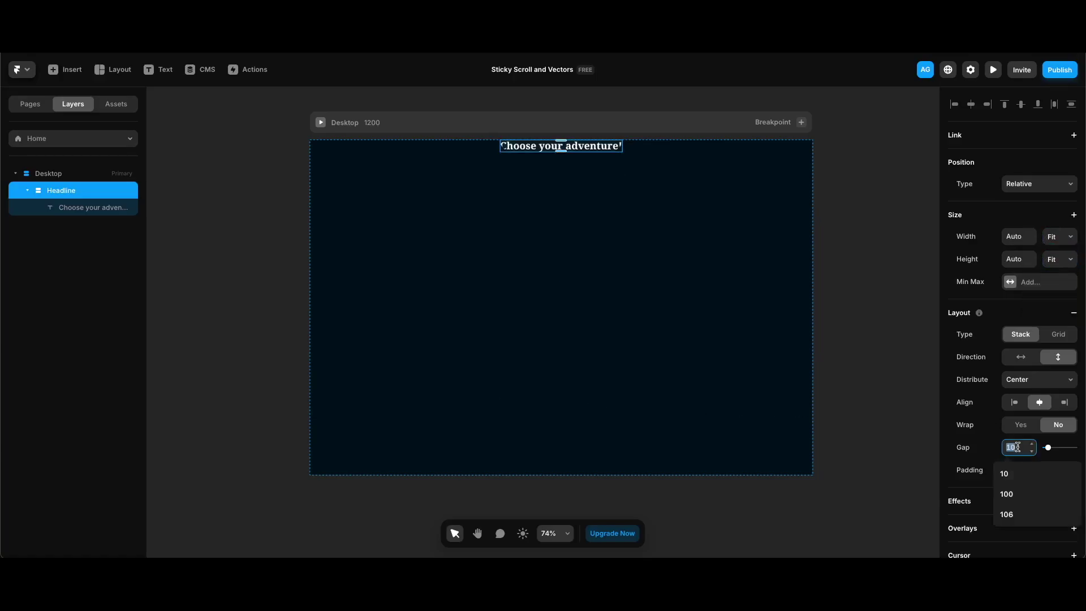
type("16")
key("Return")
Set the Headline stack's individual padding to 40 top, 76 right, 28 bottom and 76 left.
left_click(1068, 470)
left_click(1011, 492)
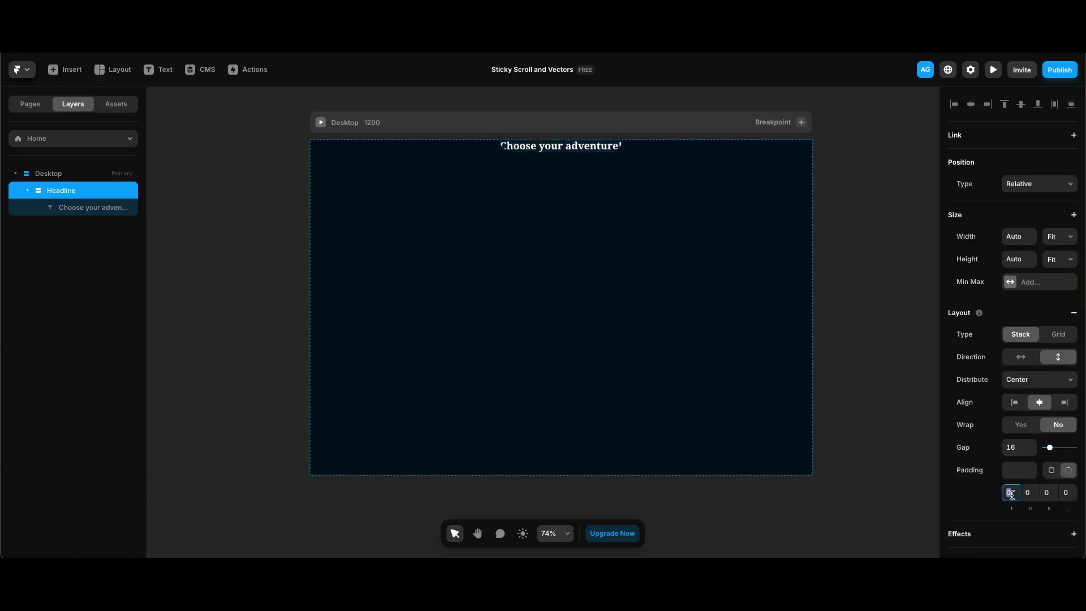
type("40")
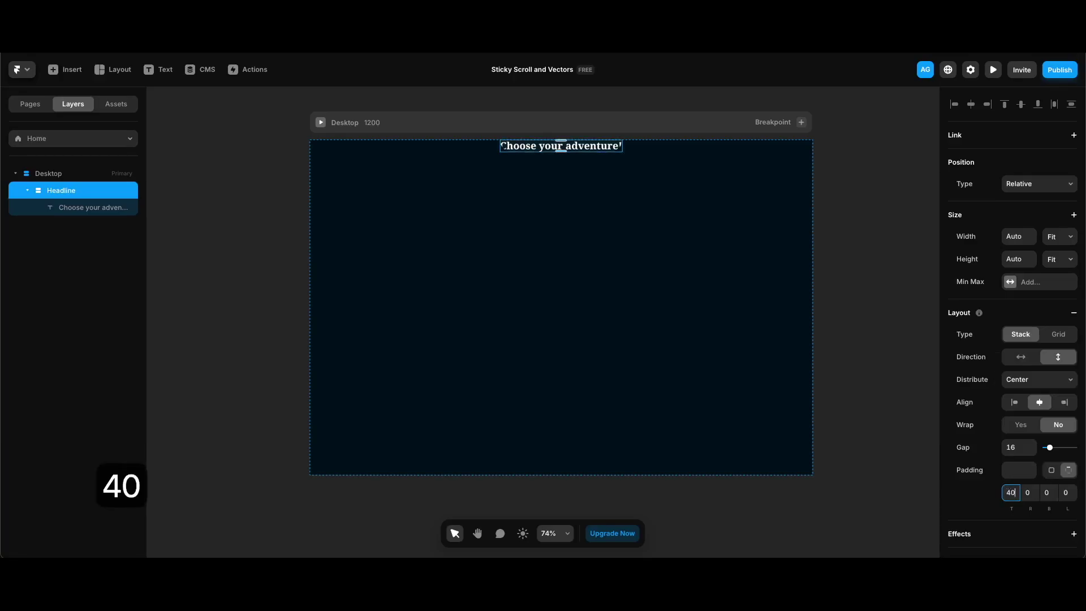
left_click(1029, 492)
type("76")
key("Return")
left_click(1050, 495)
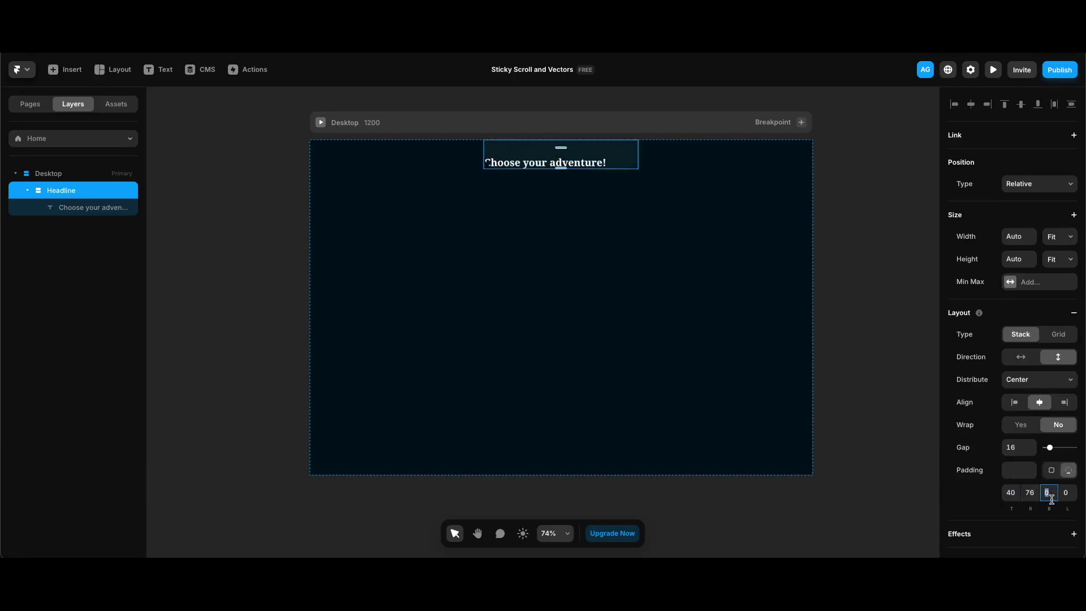
type("28")
key("Return")
left_click(1067, 495)
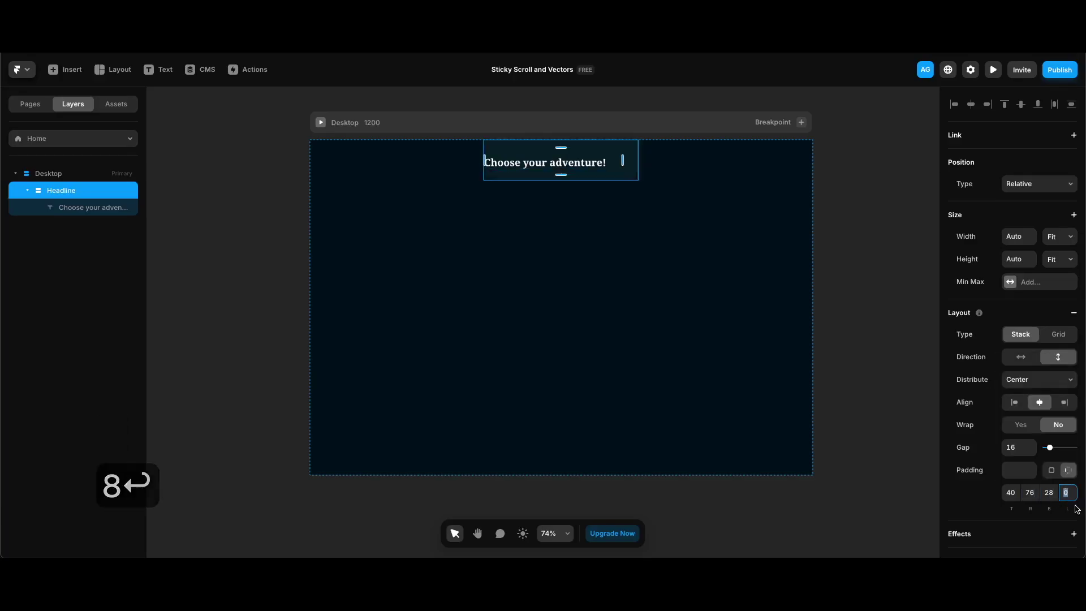
type("76")
key("Return")
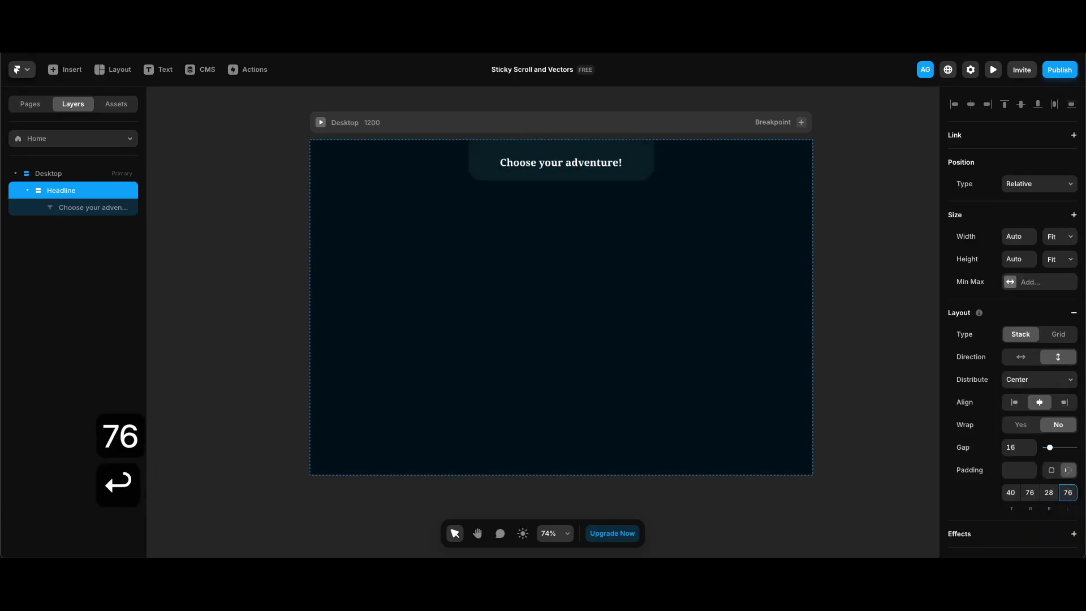
left_click(159, 359)
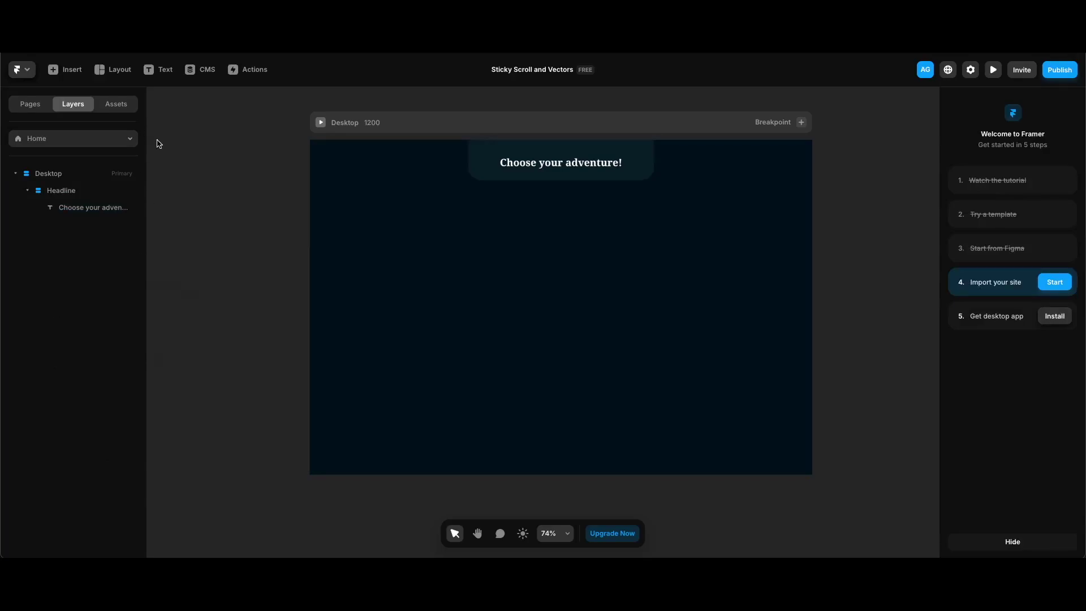
Insert a Material icon into the Headline stack below the "Choose your adventure!" text.
left_click(77, 74)
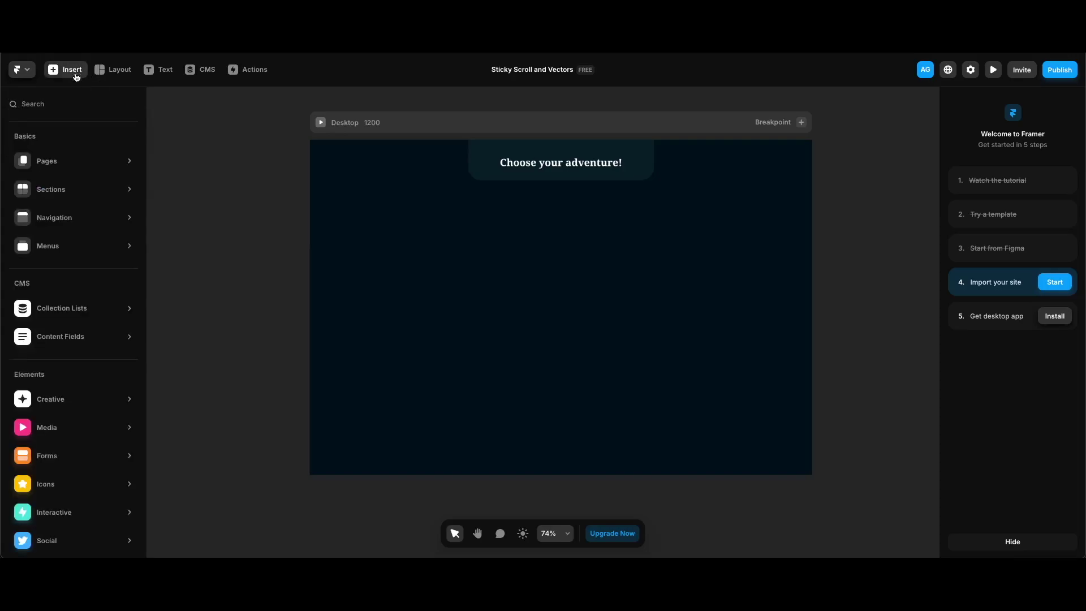
type("material")
left_click_drag(39, 178, 601, 180)
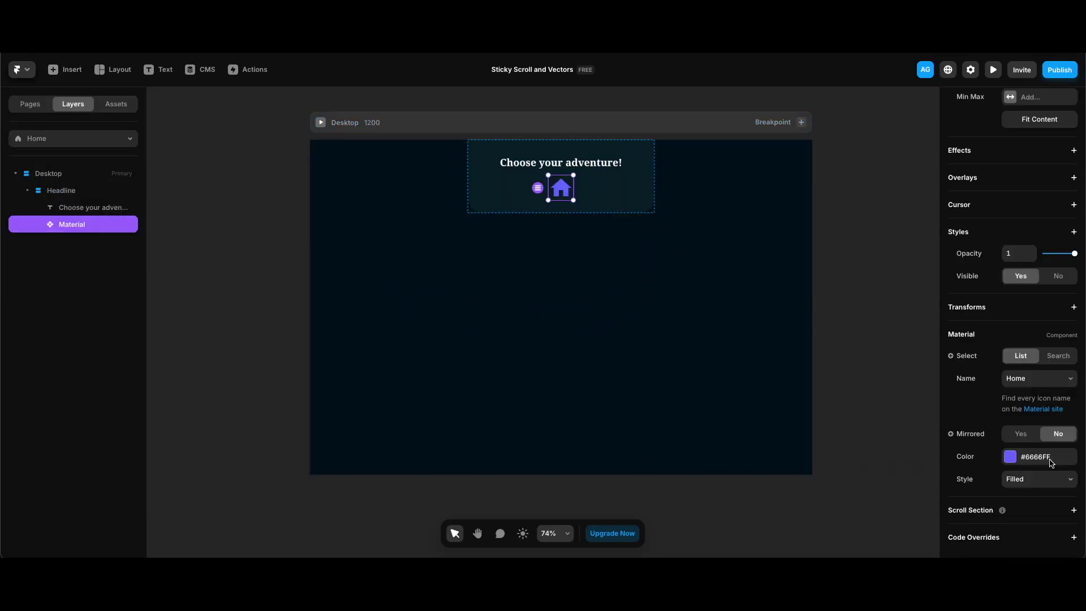
Set the Material icon's color to the White style and change its symbol to the downward keyboard arrow.
left_click(1035, 460)
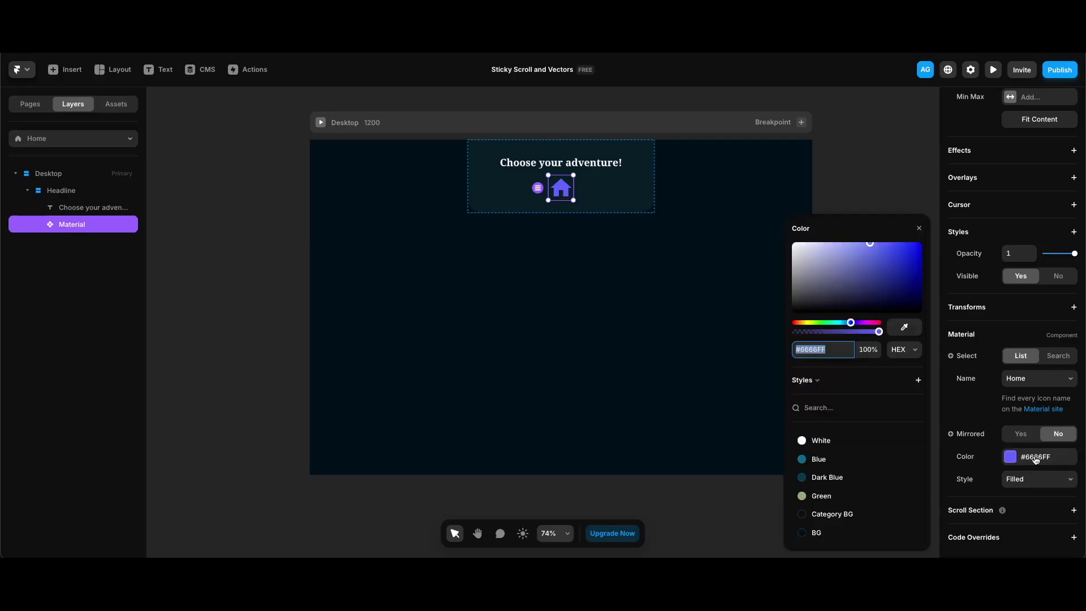
left_click(847, 441)
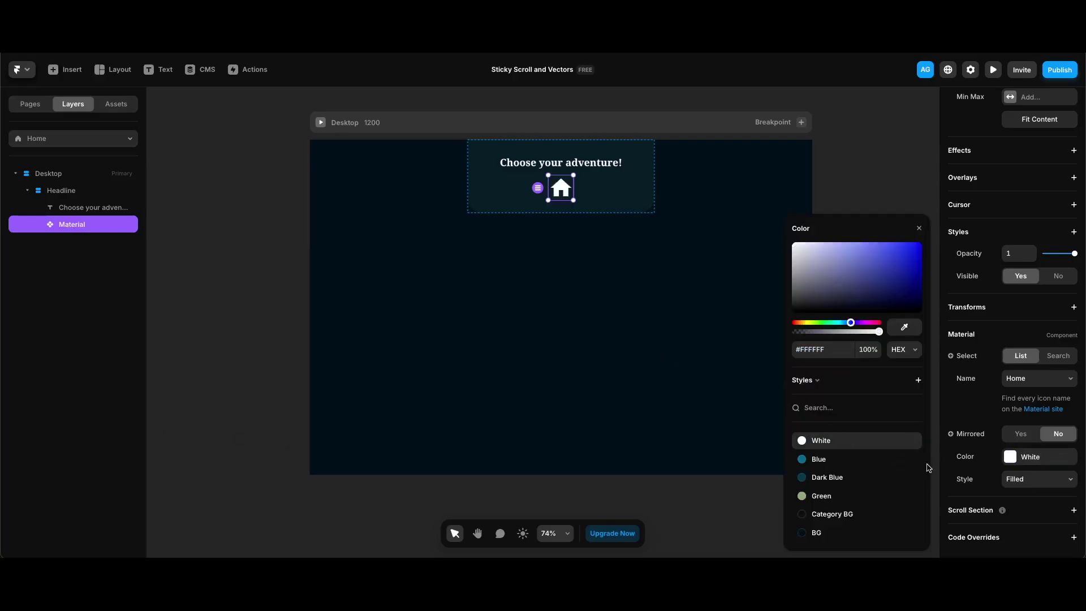
left_click(1045, 380)
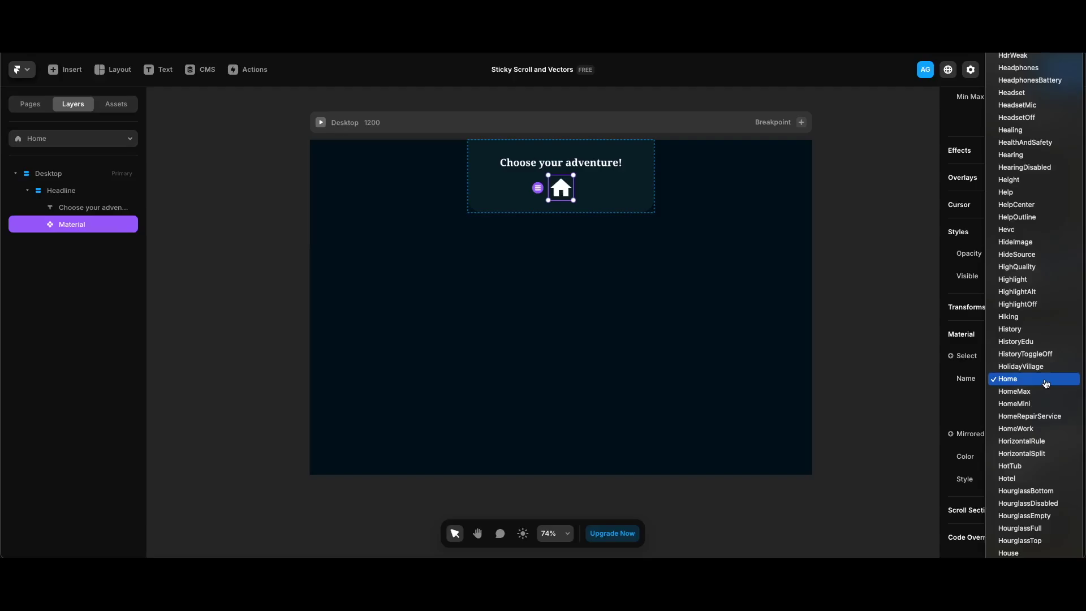
scroll(1045, 471, "down", 10)
left_click(1045, 466)
Lock the arrow icon's aspect ratio and set its width to 36.
scroll(1012, 283, "up", 2)
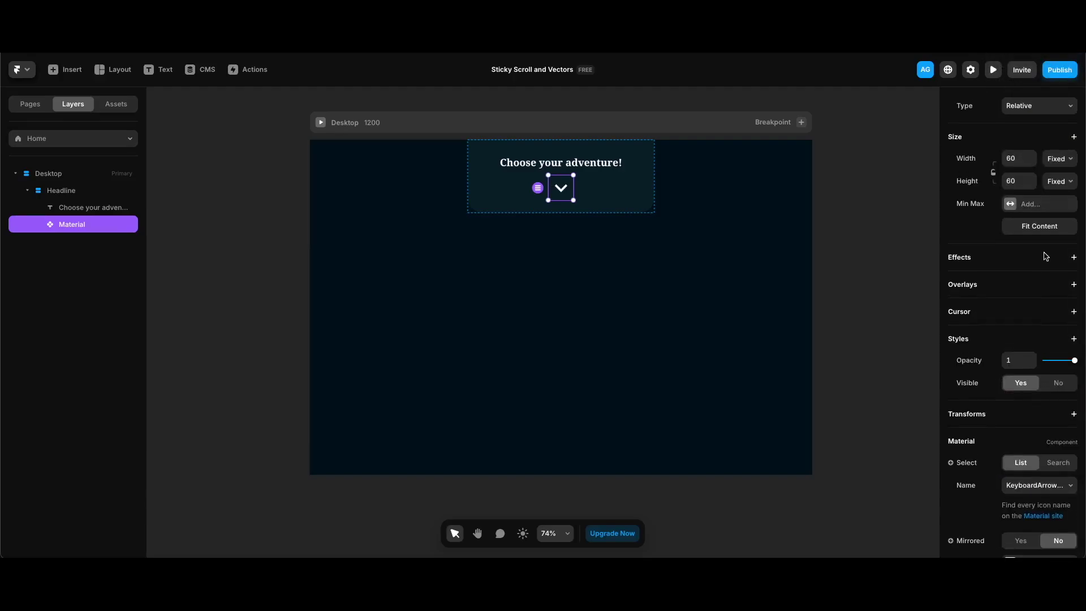
left_click(994, 174)
left_click(1021, 158)
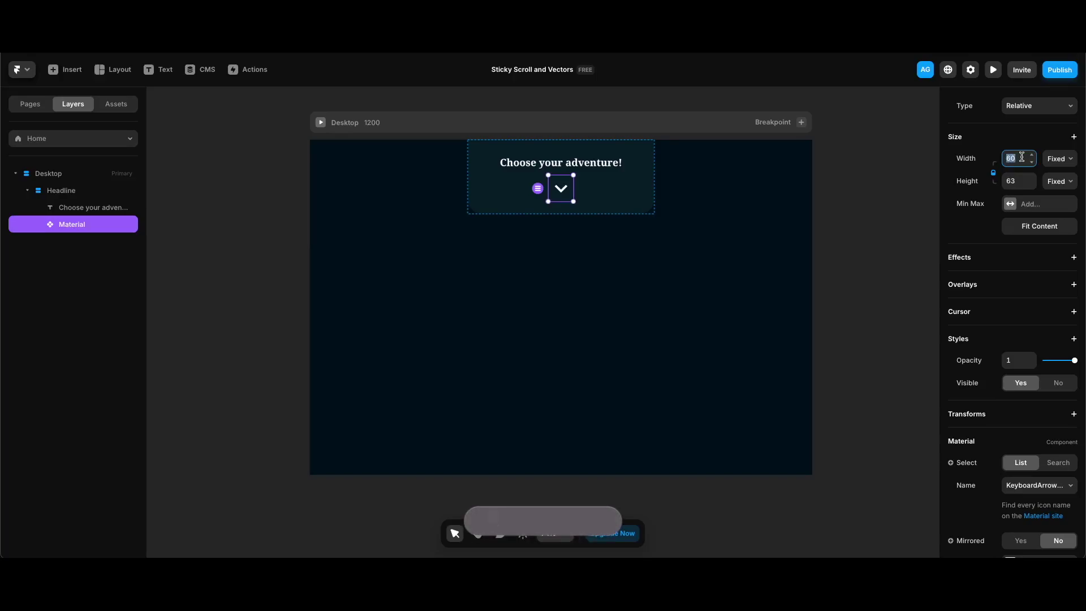
type("36")
key("Return")
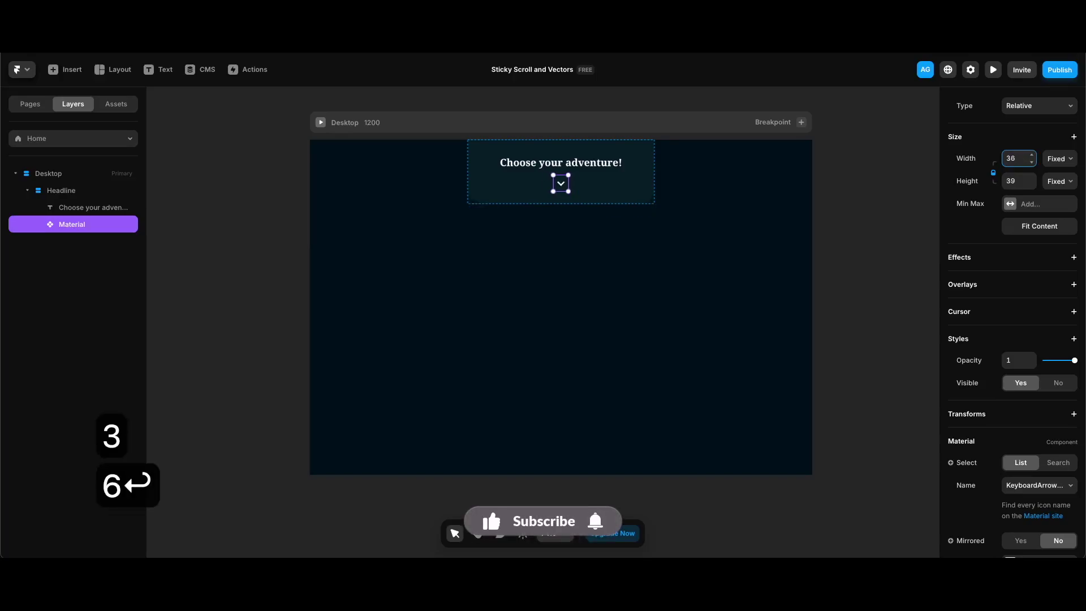
Duplicate the arrow icon and wrap both copies in a frame named "Down arrow".
key("super+d")
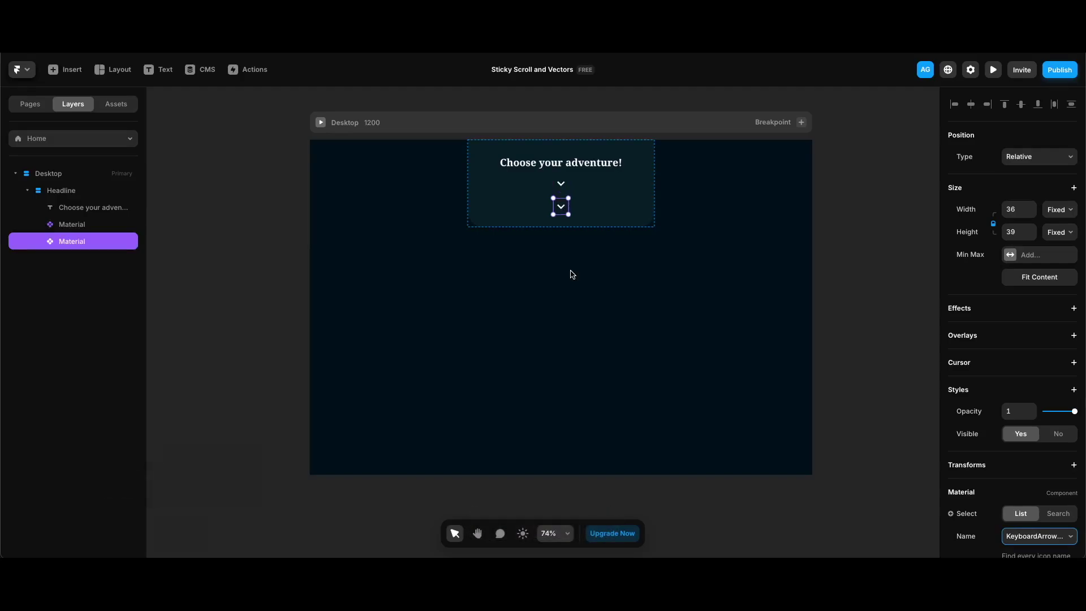
left_click(562, 185, "shift")
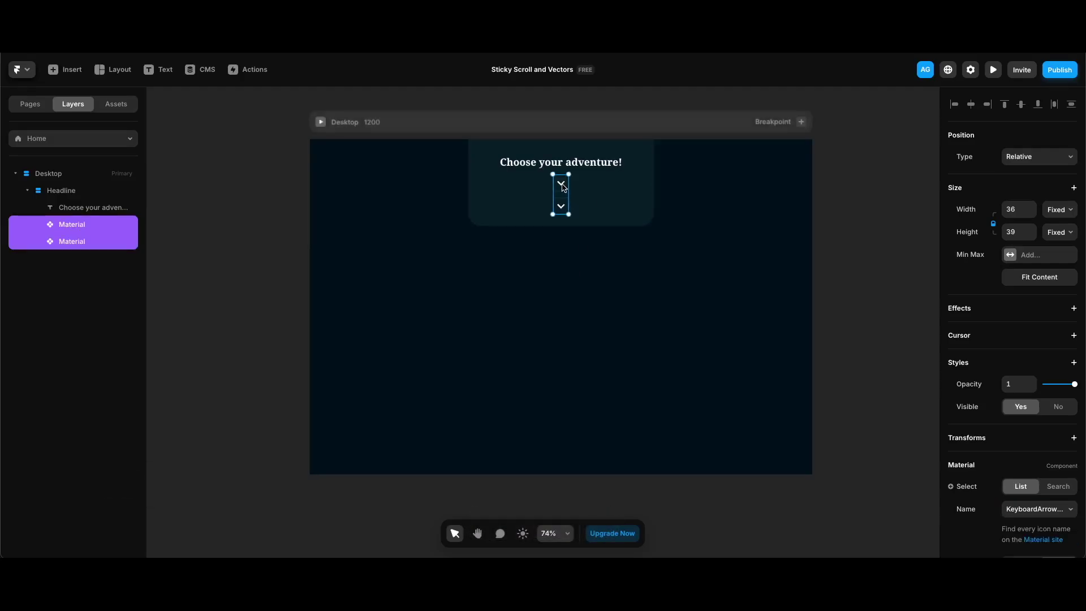
right_click(562, 187)
left_click(589, 392)
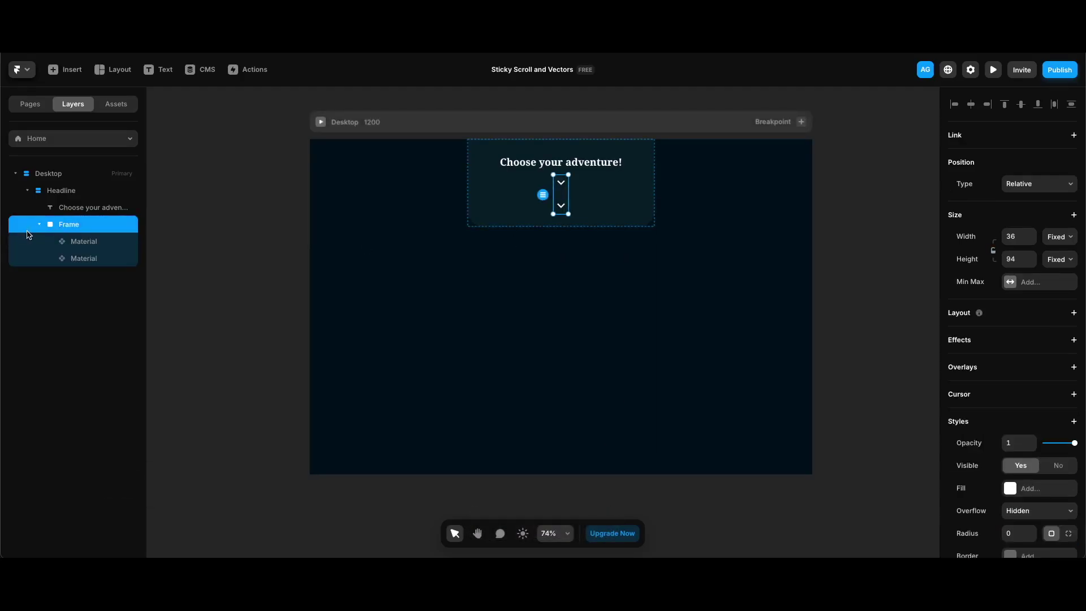
double_click(77, 229)
type("D")
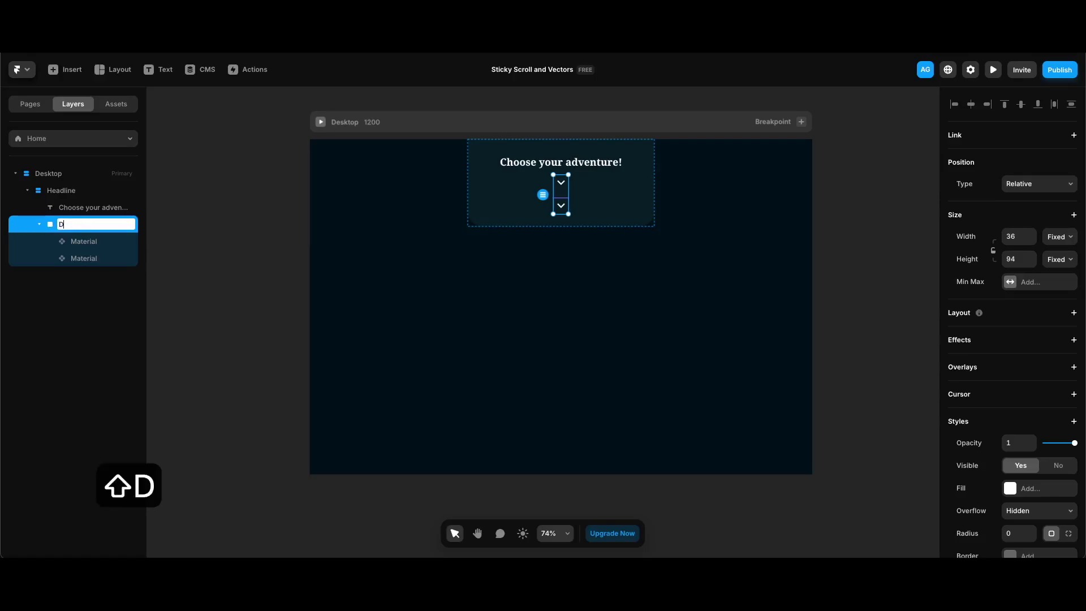
type("own arrow")
Set the opacity of the upper arrow in the Down arrow frame to 0.25.
left_click(560, 185)
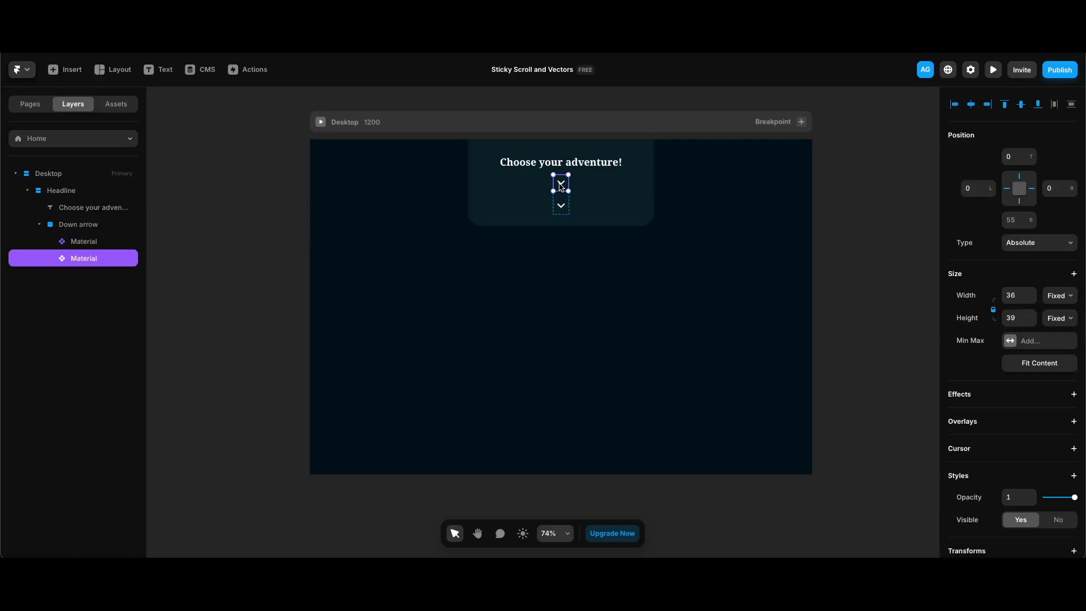
scroll(1005, 379, "down", 1)
left_click(1014, 454)
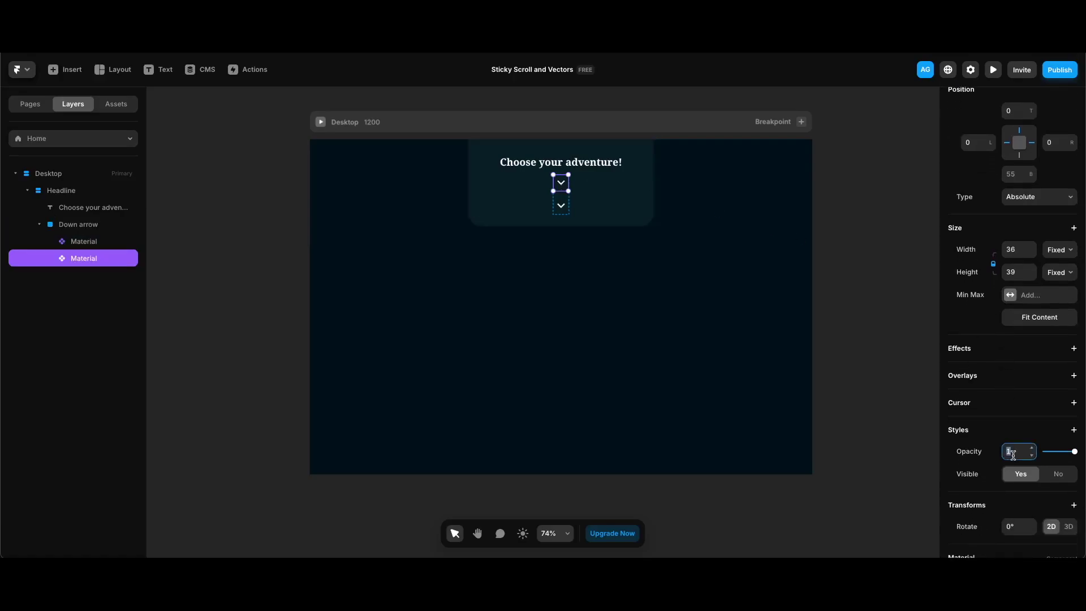
type(".25")
key("Return")
Pin the lower arrow to the top of the Down arrow frame with a top offset of 17.
left_click(562, 211)
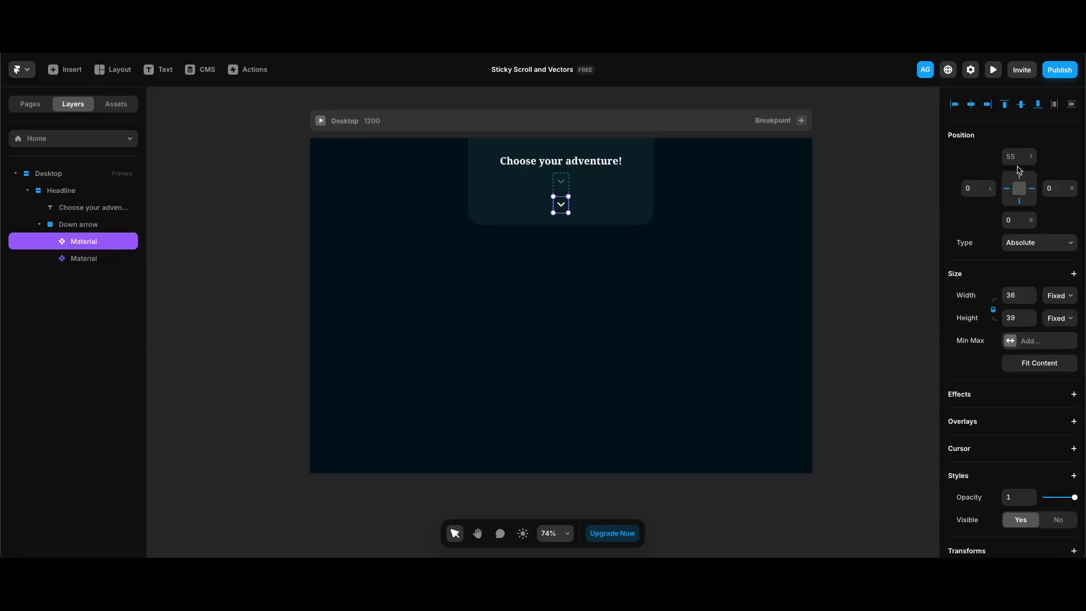
mouse_move(1019, 181)
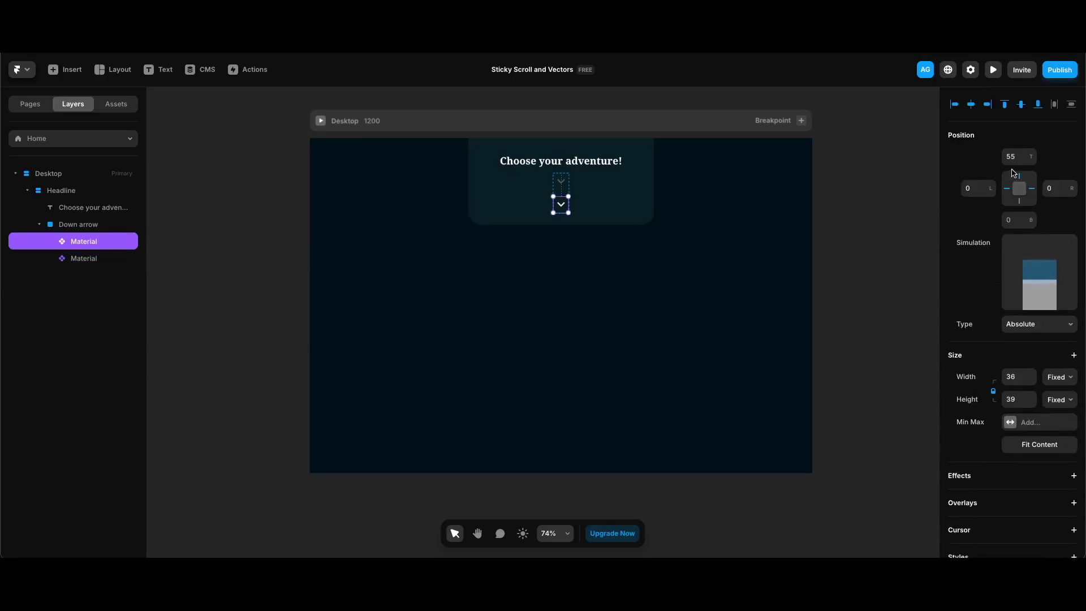
left_click(1016, 156)
type("17")
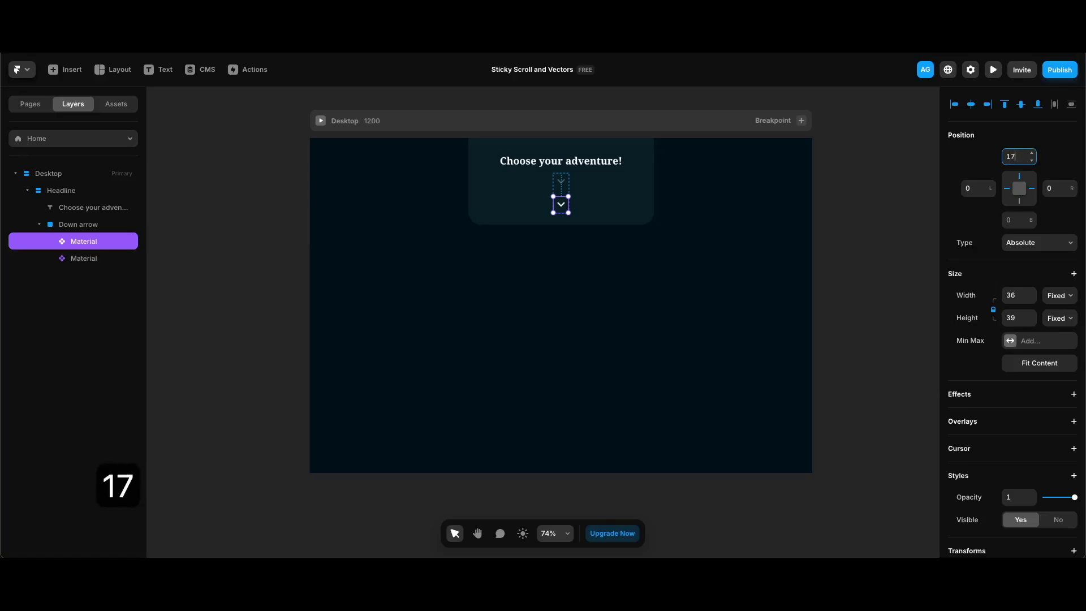
key("Return")
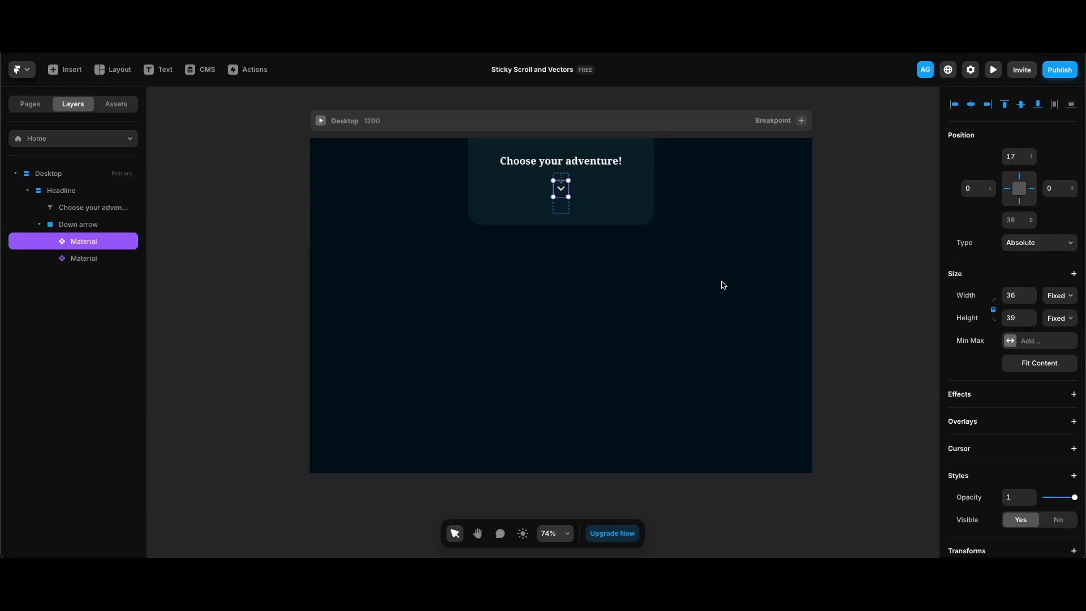
Set the height of the Down arrow frame to 50.
left_click(113, 226)
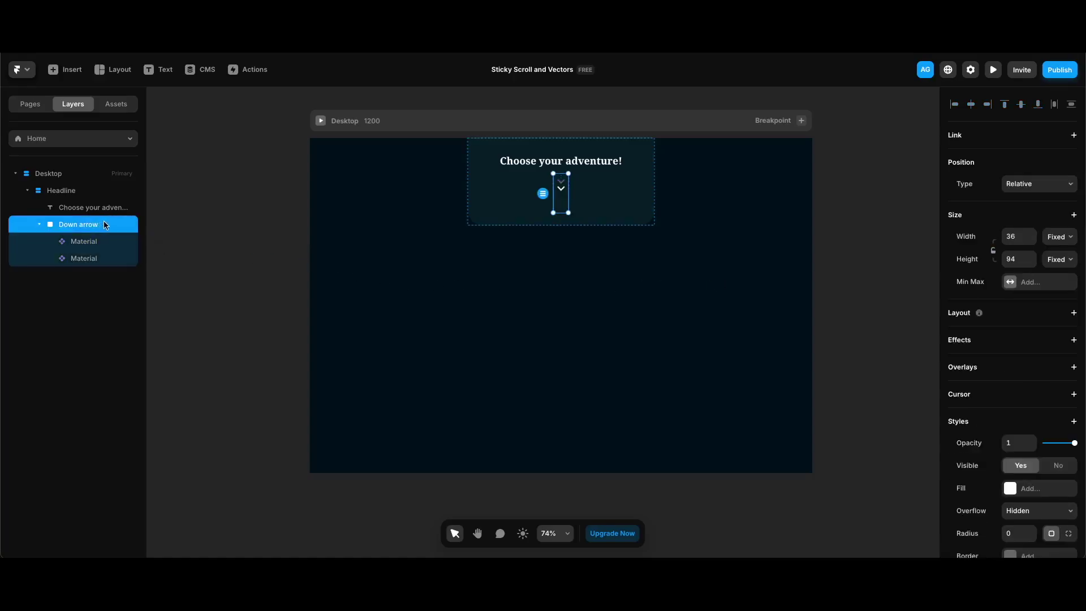
left_click(1012, 259)
type("50")
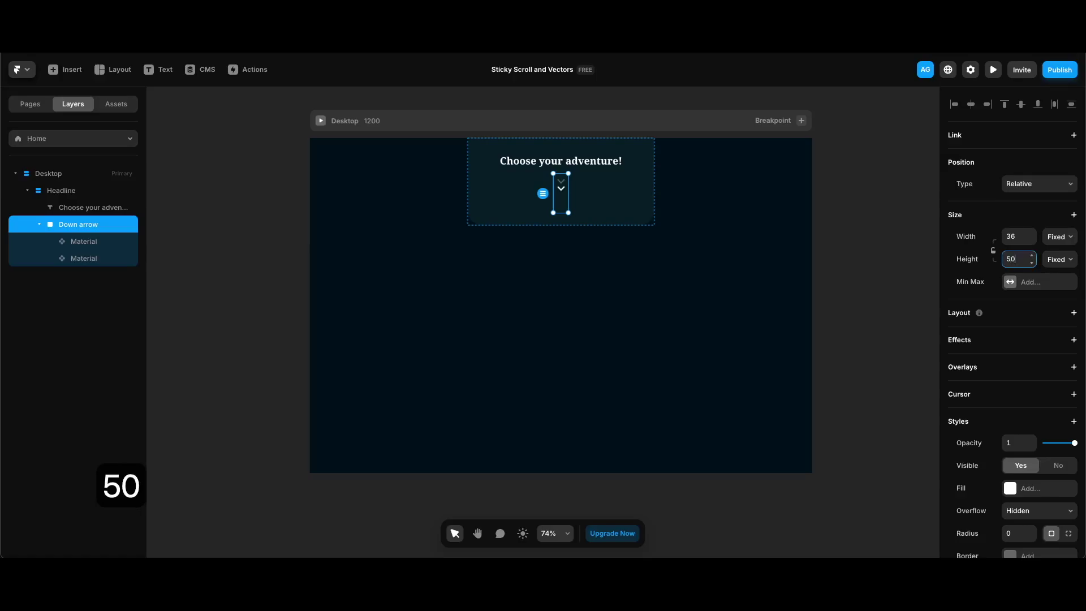
key("Return")
Turn the Down arrow frame into a component with the same name and add a second variant to it.
right_click(563, 188)
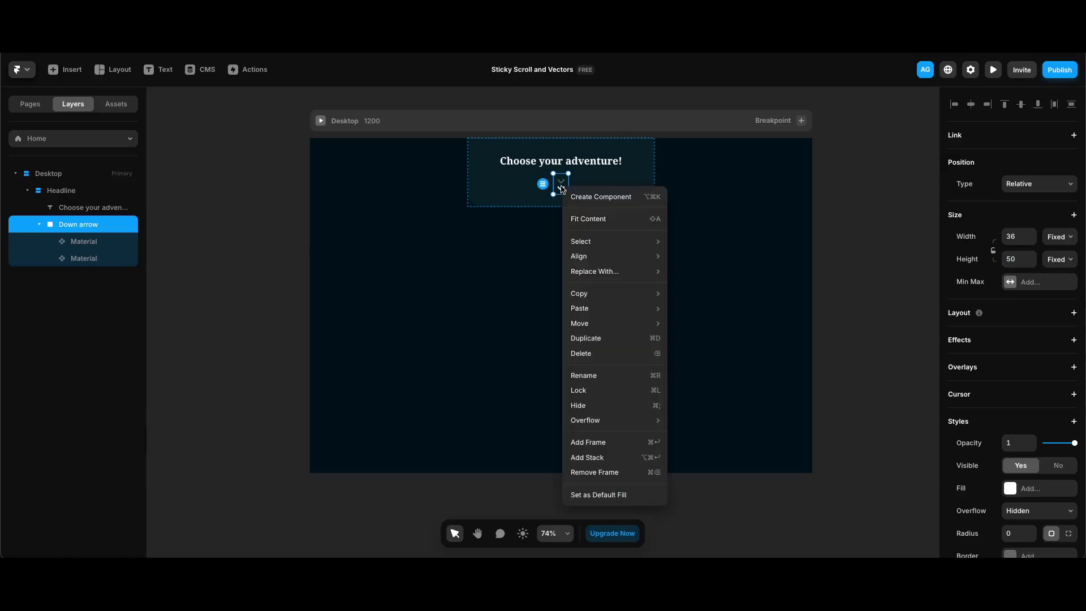
left_click(598, 198)
left_click(575, 344)
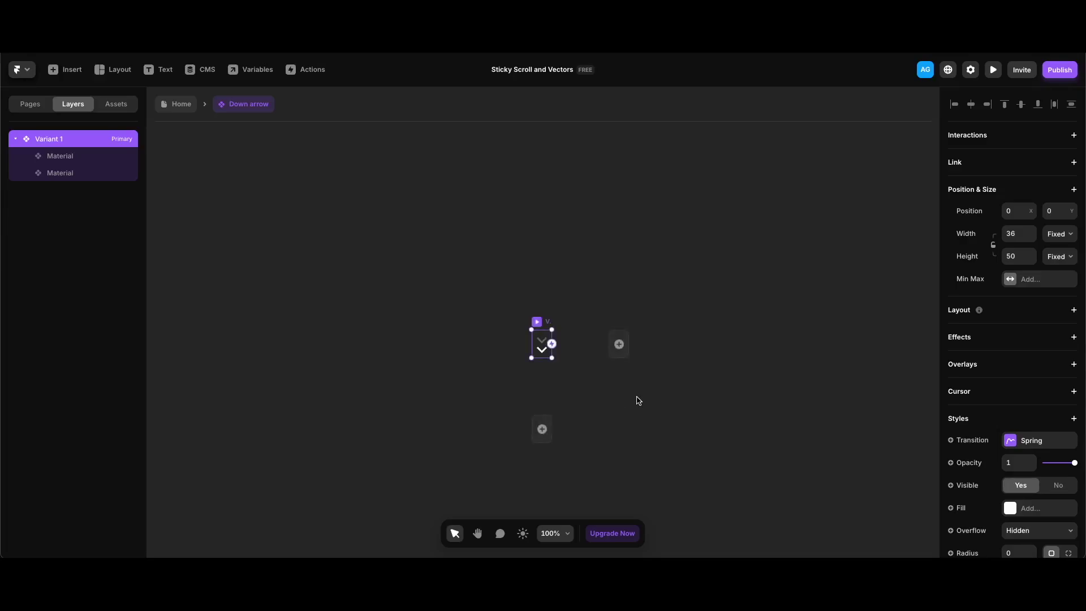
left_click(619, 344)
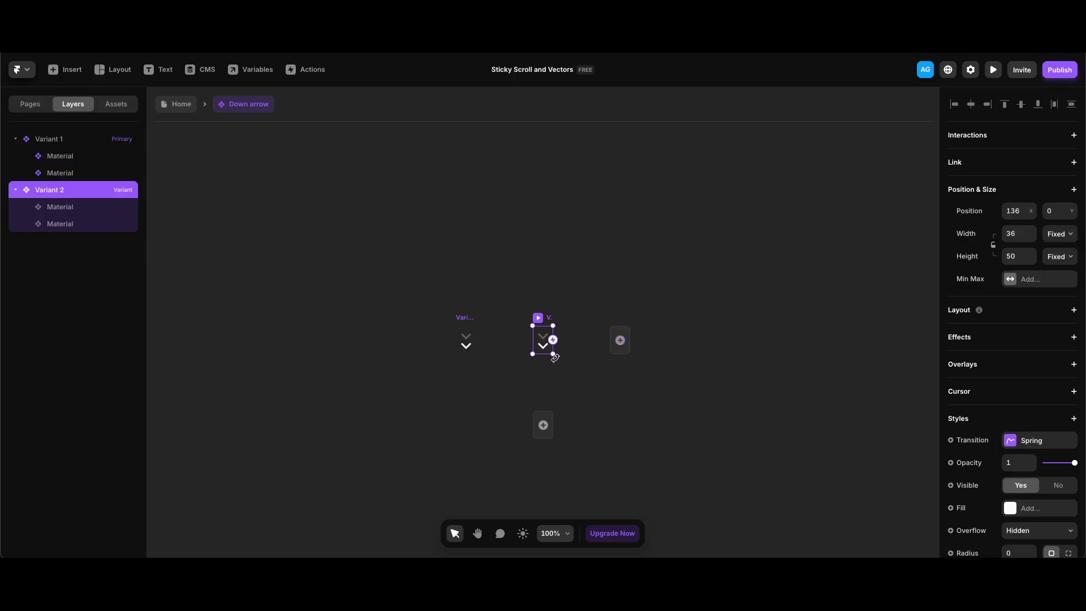
Set the opacity of the upper arrow in Variant 2 to 1.
scroll(554, 342, "up", 5)
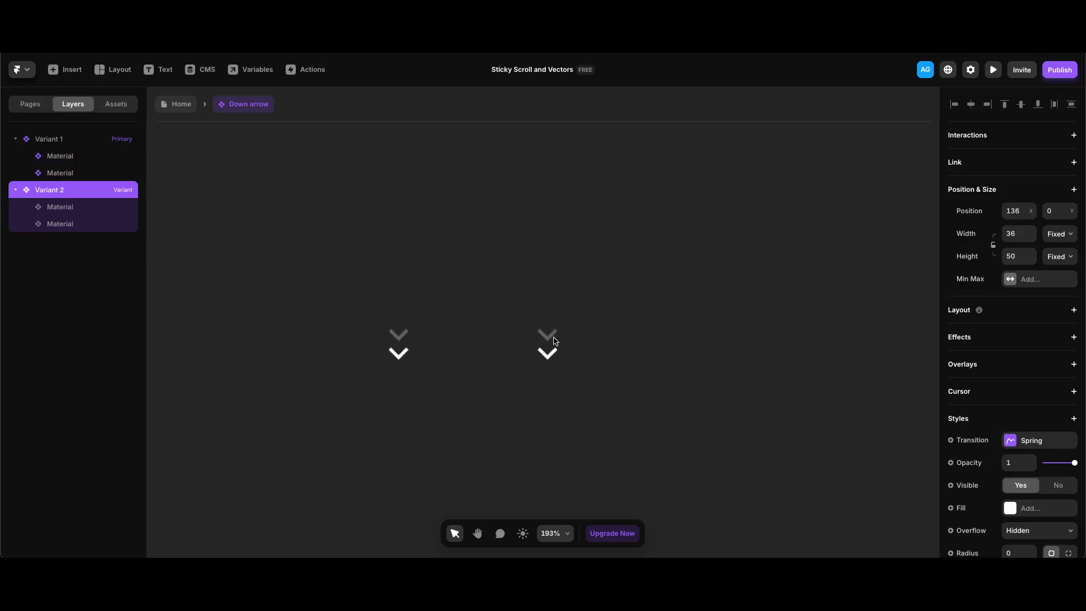
left_click(554, 341)
left_click(557, 336)
scroll(1040, 379, "down", 2)
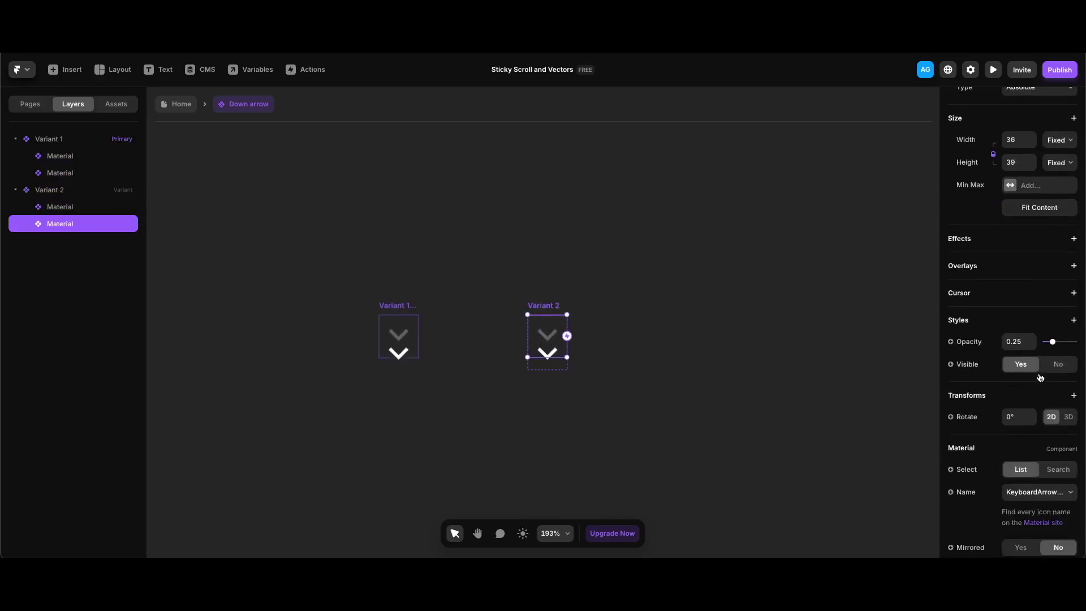
left_click(1028, 347)
type("1")
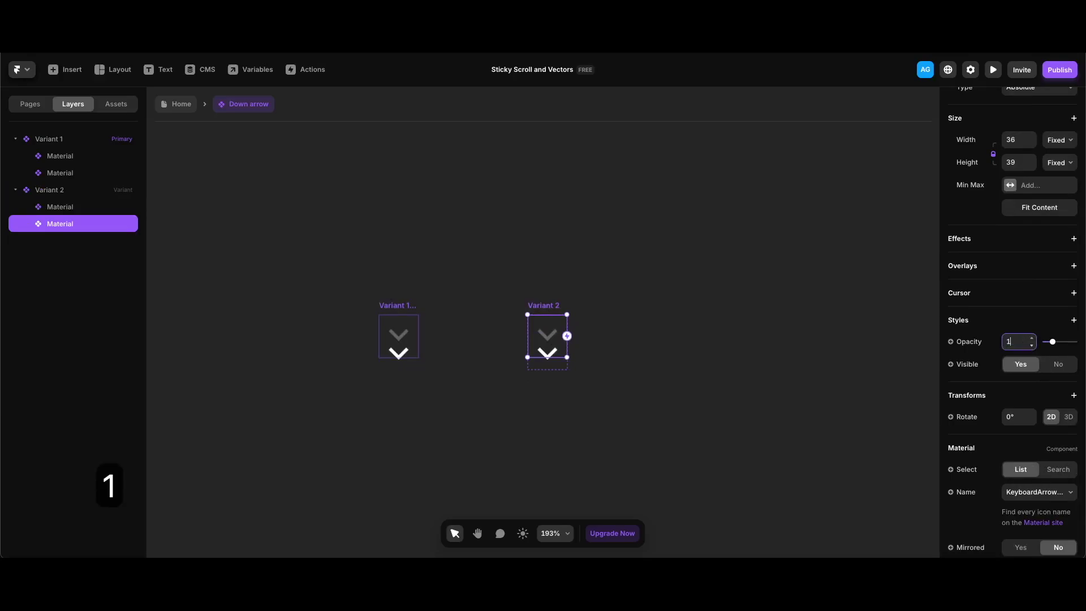
key("Return")
Dim the lower arrow in Variant 2 by reducing its opacity.
scroll(550, 363, "down", 1)
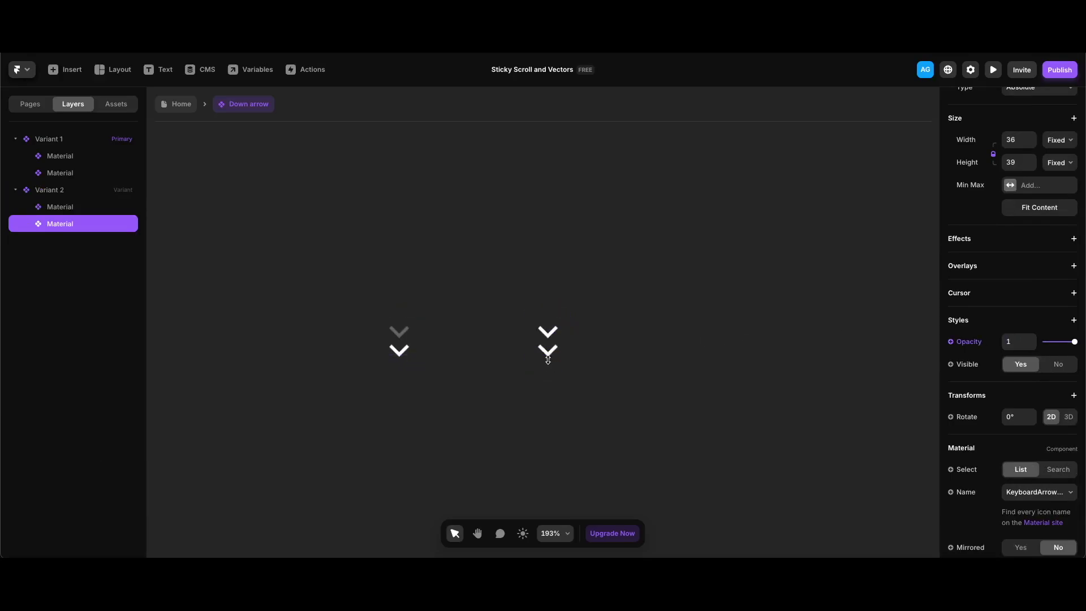
left_click(547, 368)
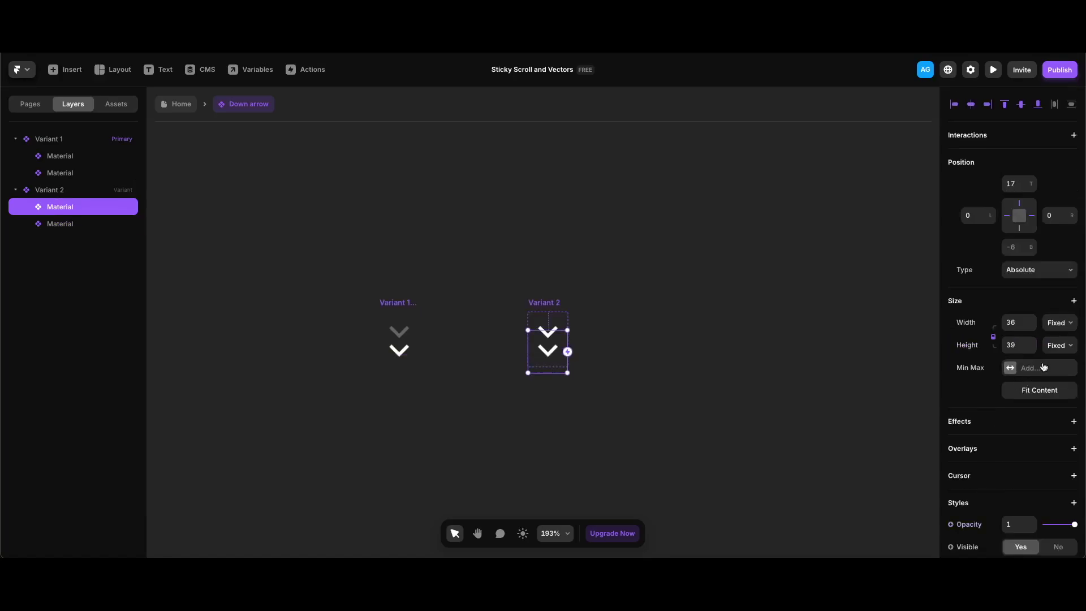
scroll(1021, 417, "down", 3)
left_click(1019, 339)
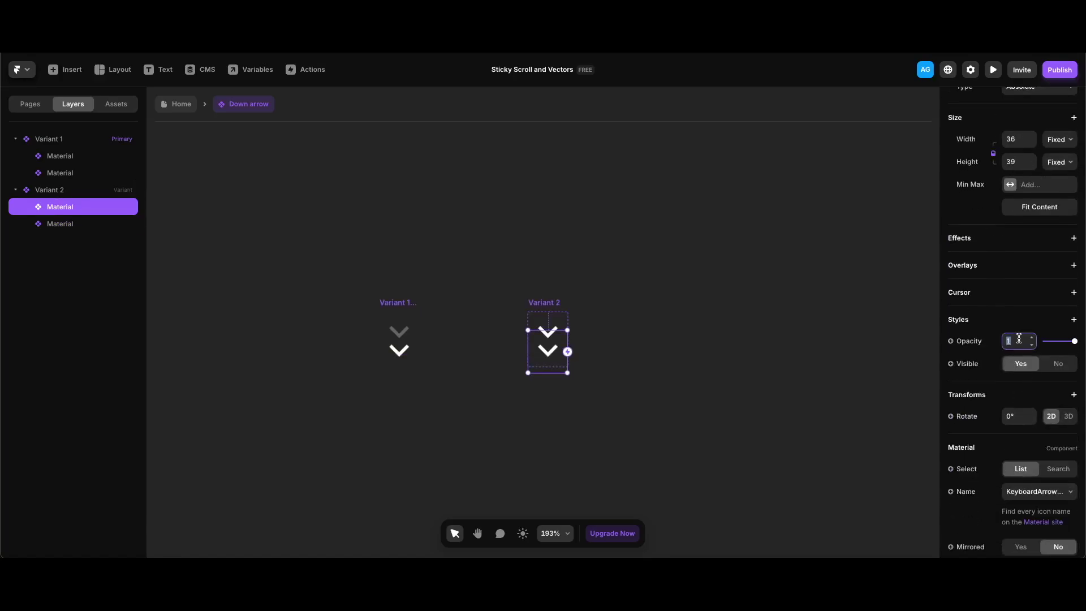
key("Escape")
Connect Variant 1 to Variant 2 with an interaction triggered on Appear and a delay of 1.2 s.
left_click(400, 302)
left_click_drag(418, 338, 547, 339)
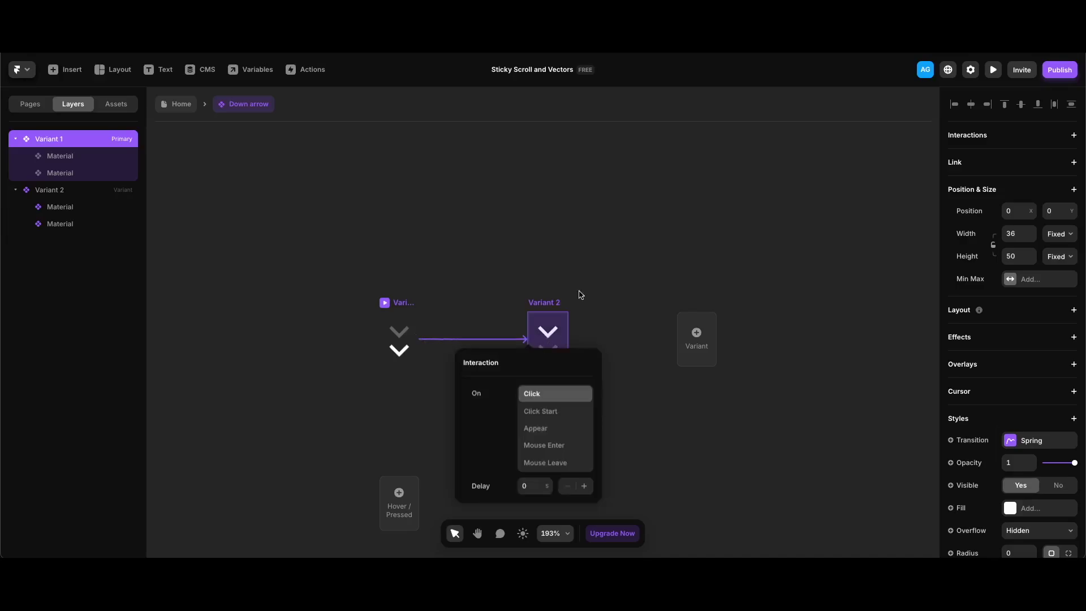
left_click(559, 435)
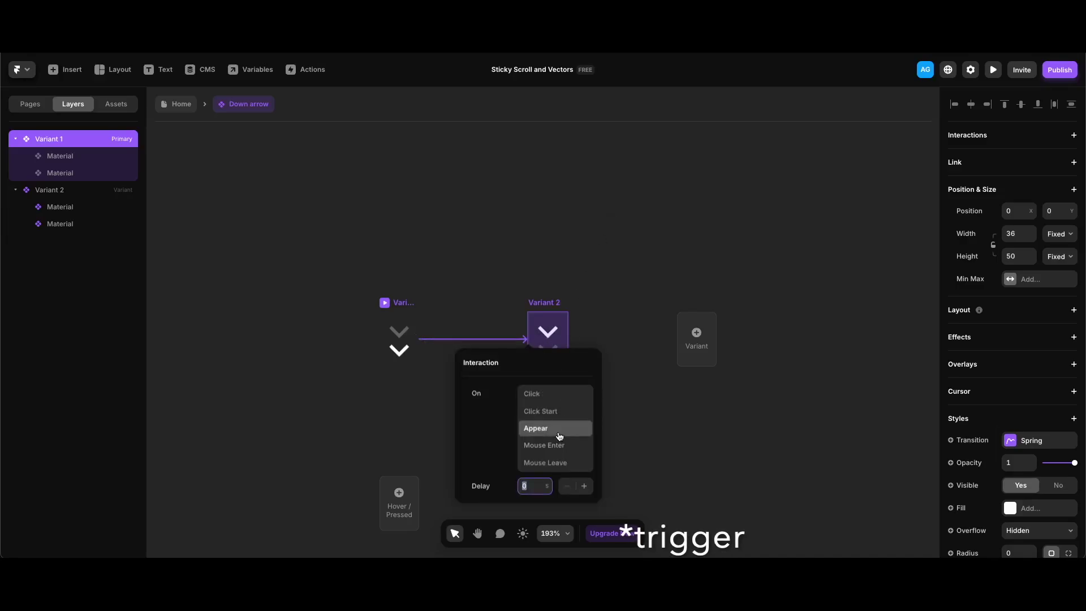
type("1")
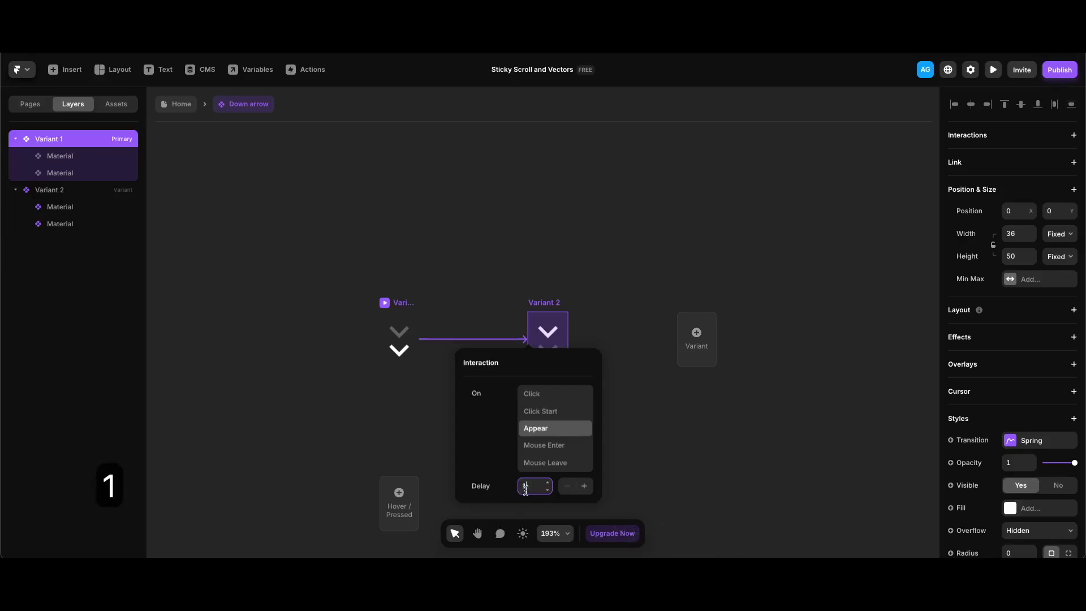
type(".2")
key("Return")
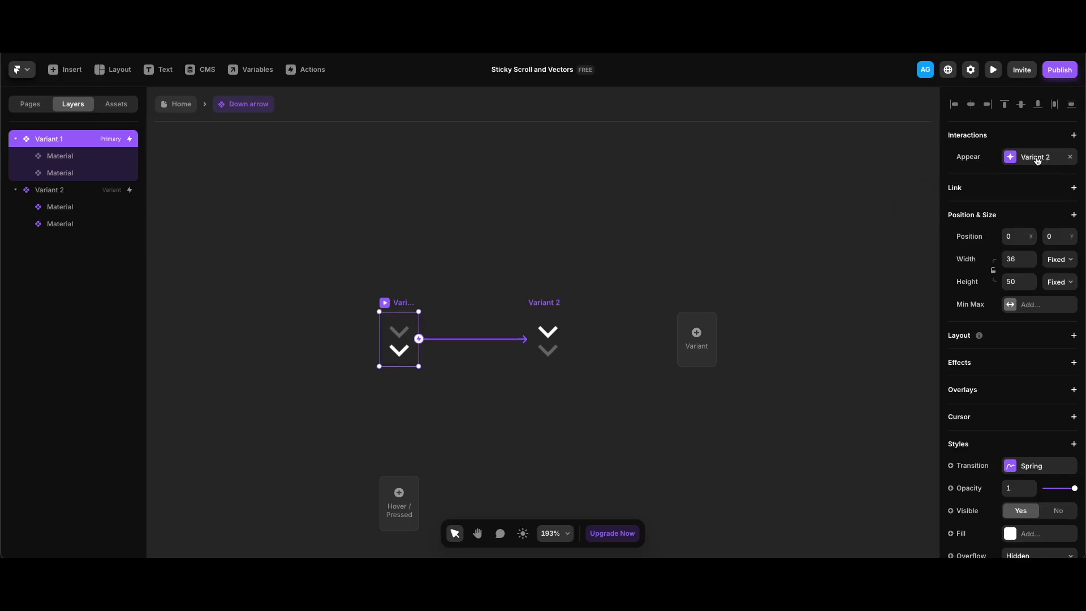
Change the Appear interaction of Variant 1 so that its transition is set to Cycle.
left_click(1037, 161)
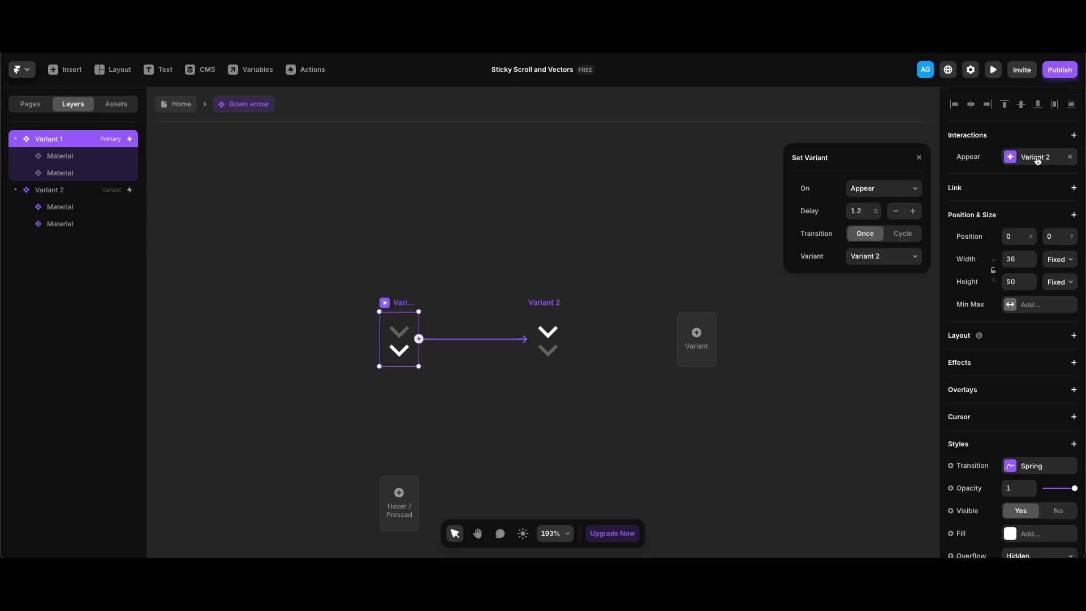
left_click(904, 235)
left_click(895, 236)
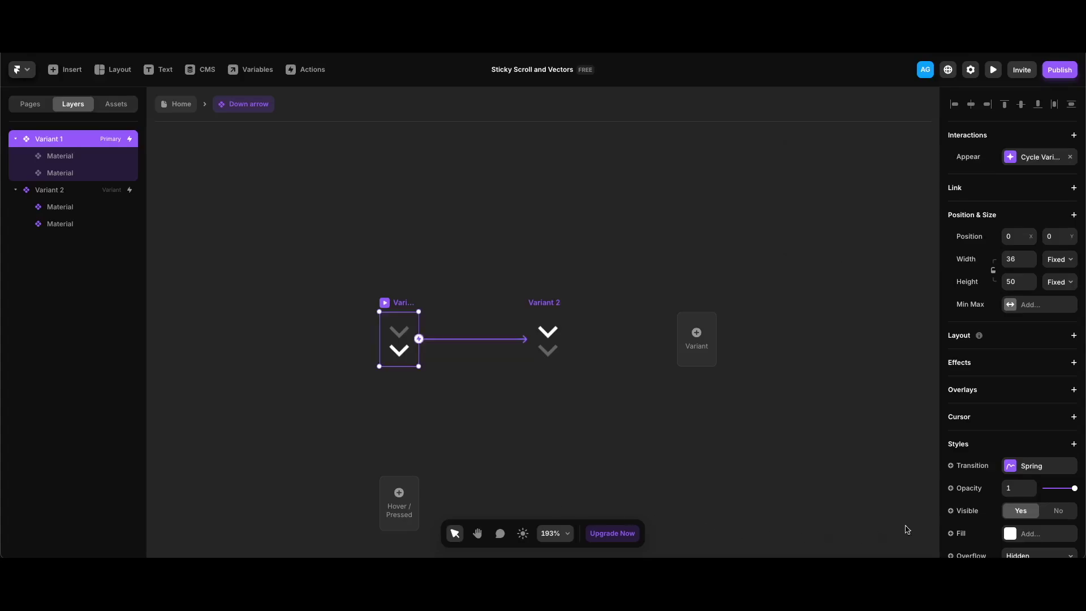
Change Variant 1's style transition to Ease In Out with a time of 0.7 s.
scroll(970, 511, "down", 3)
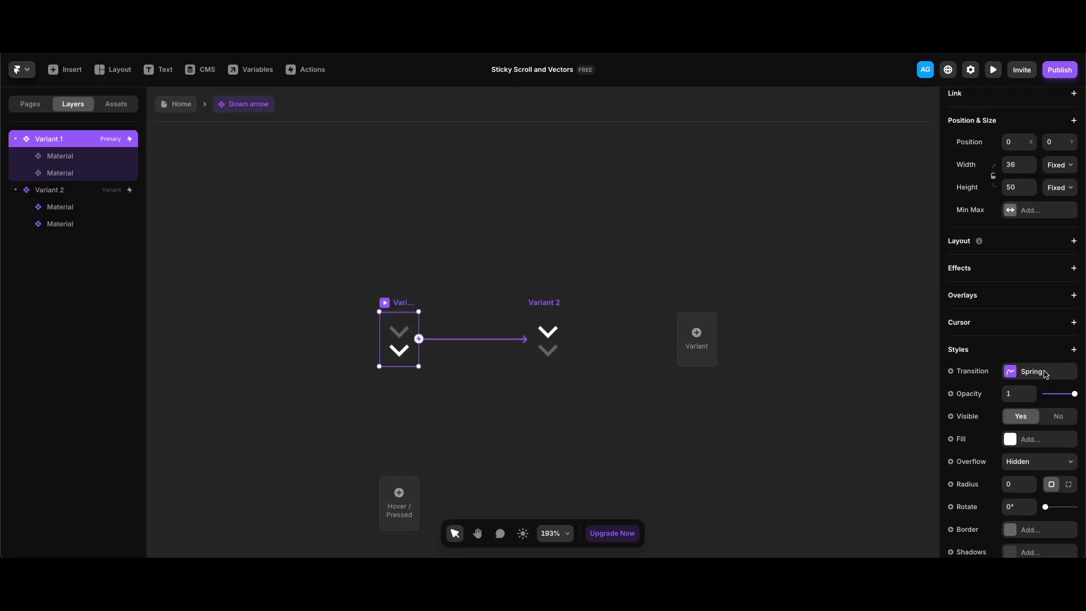
left_click(1042, 374)
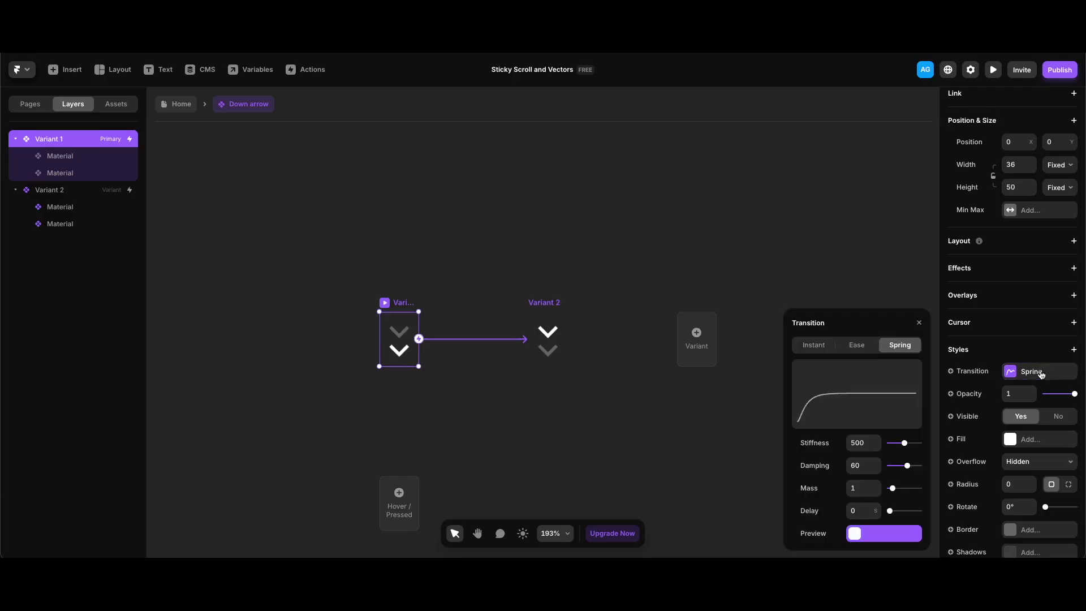
left_click(858, 346)
left_click(867, 491)
type(".7")
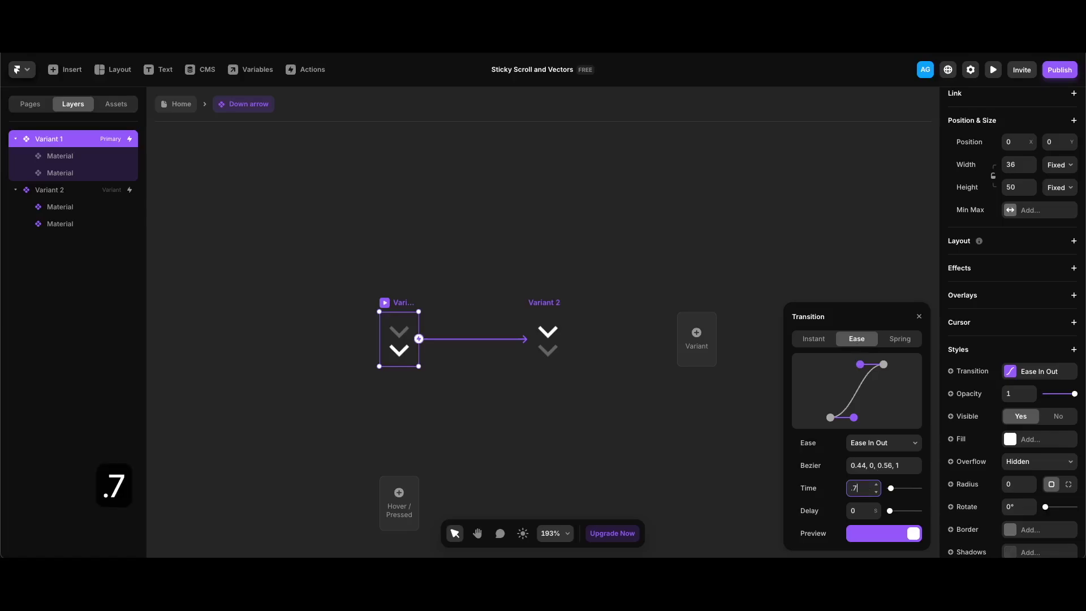
key("Return")
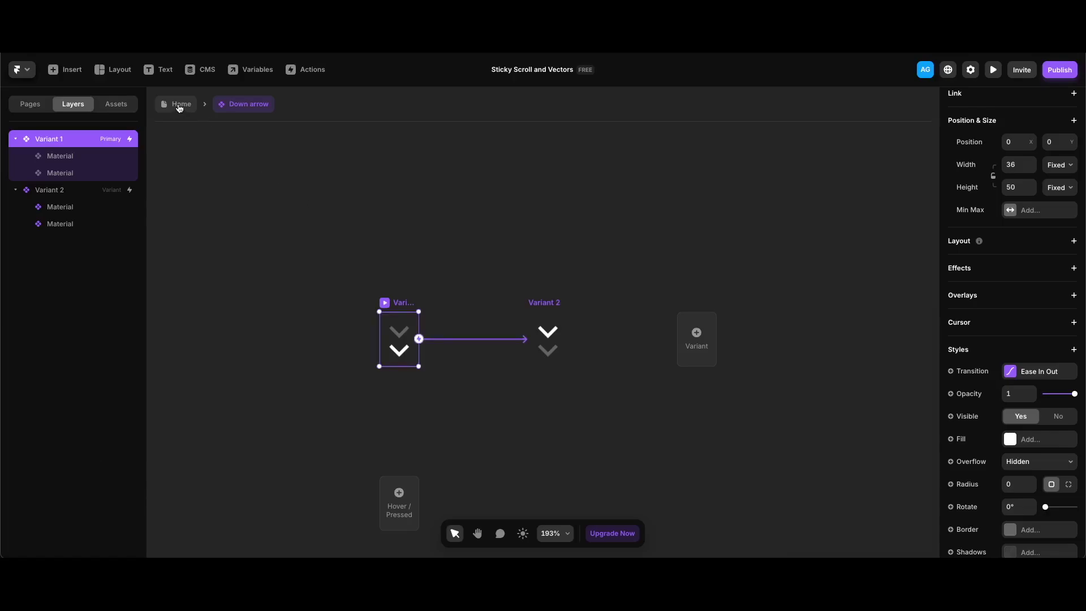
Return to the Home page and preview the looping down arrow animation in the headline.
left_click(179, 106)
key("Escape")
key("super+p")
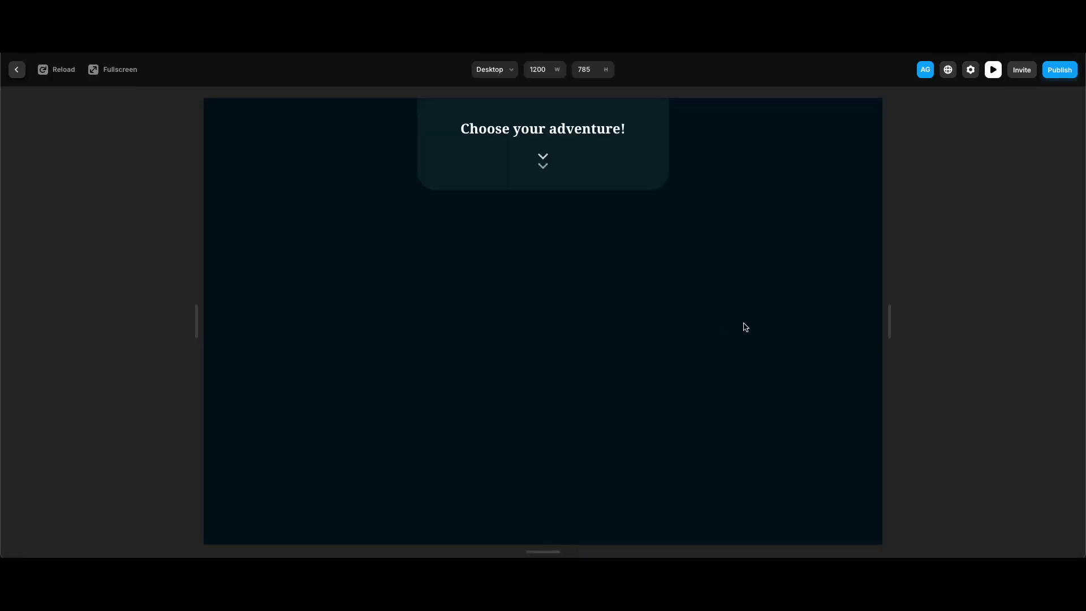
key("Escape")
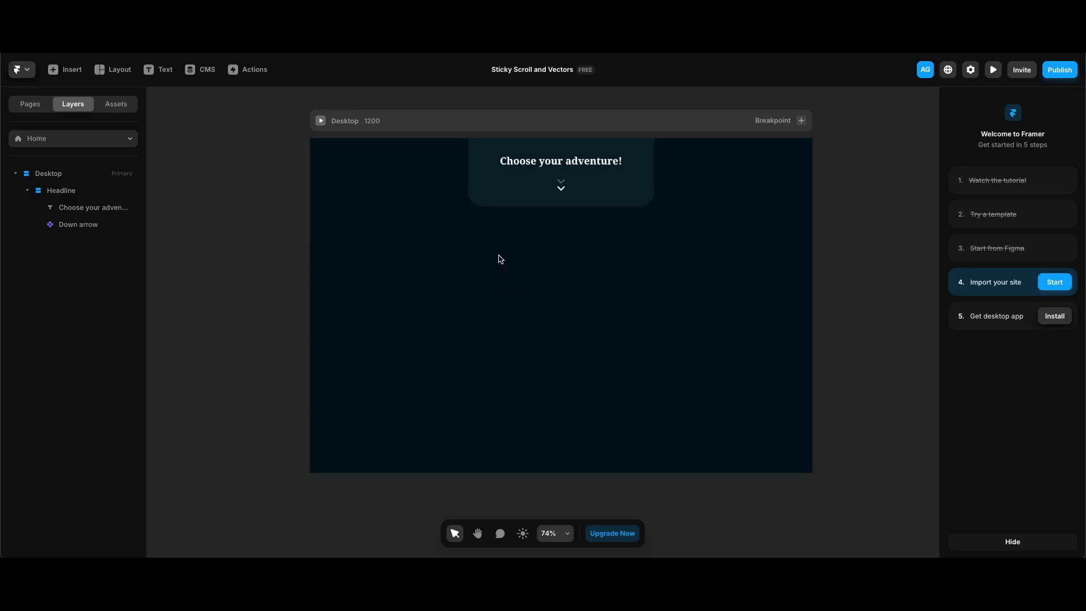
Add a "Mountain Magic" text layer below the headline block and apply the Title text style.
key("t")
left_click(511, 270)
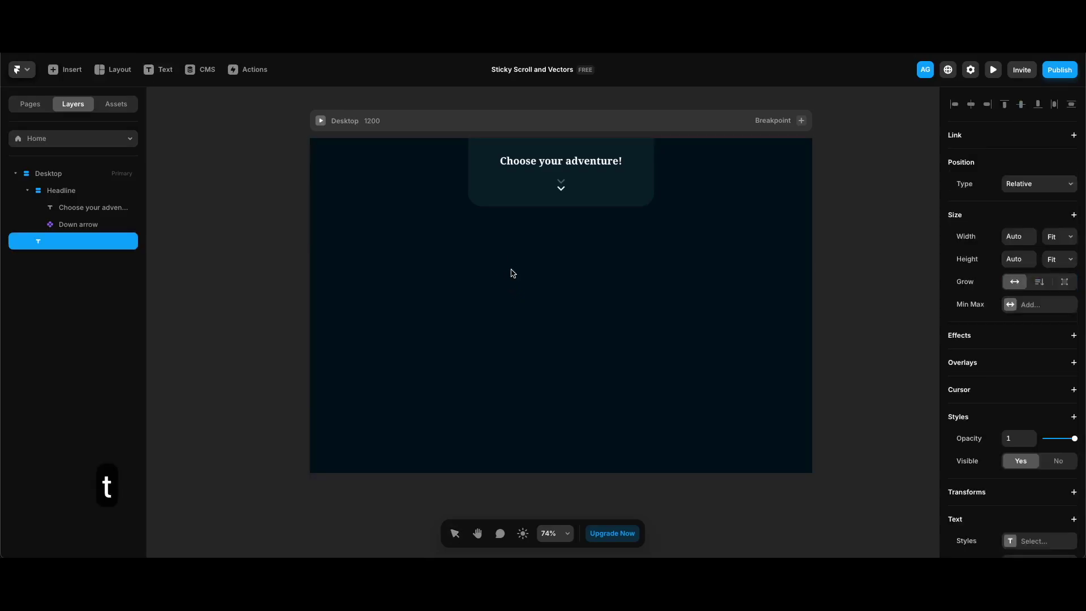
type("Mountain Magic")
scroll(1044, 272, "down", 5)
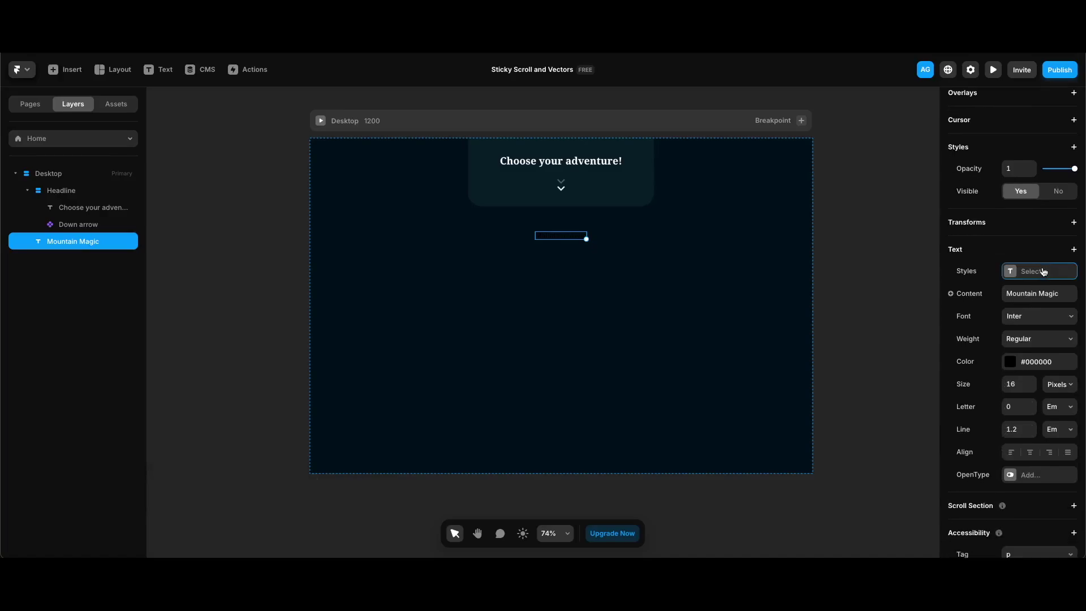
left_click(1043, 272)
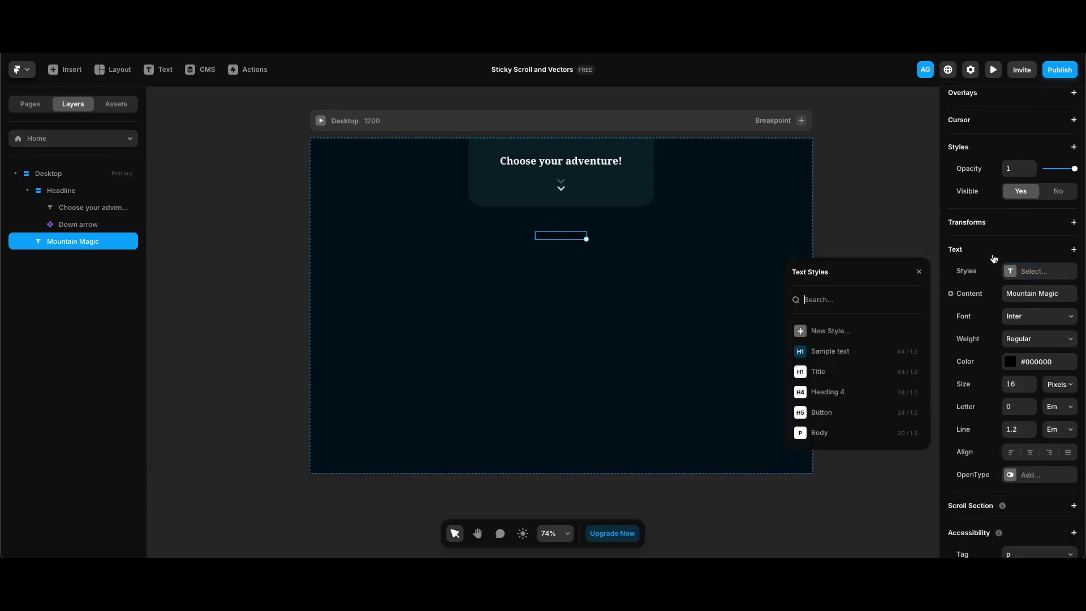
left_click(837, 377)
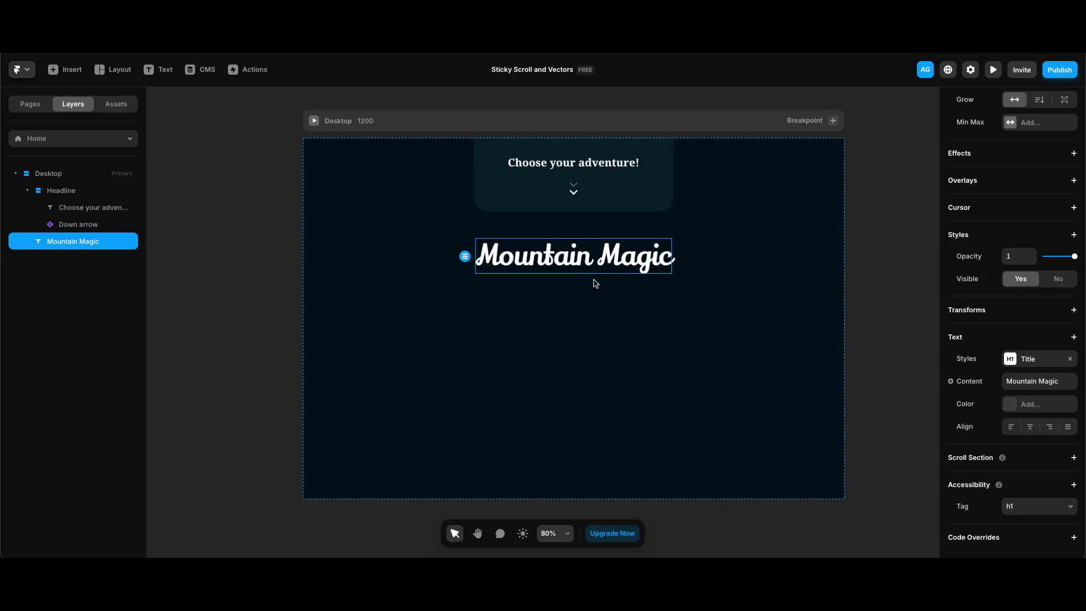
Duplicate the "Mountain Magic" text and wrap both copies in a new frame.
key("ctrl+d")
left_click(598, 265, "shift")
right_click(598, 265)
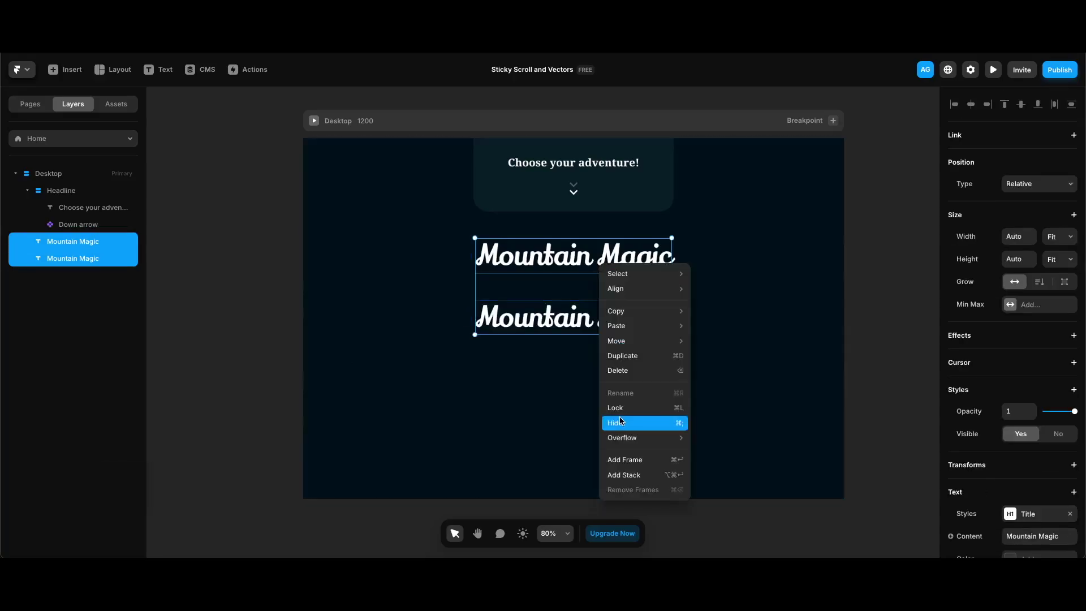
left_click(621, 461)
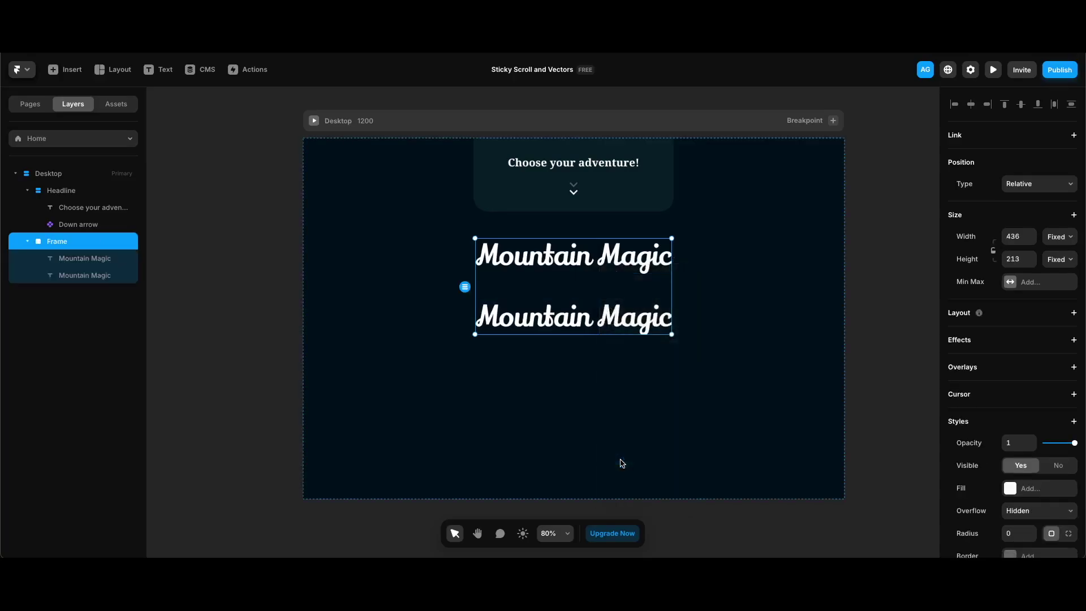
Rename the frame around the two "Mountain Magic" texts as "Title".
double_click(51, 241)
type("Title")
key("Return")
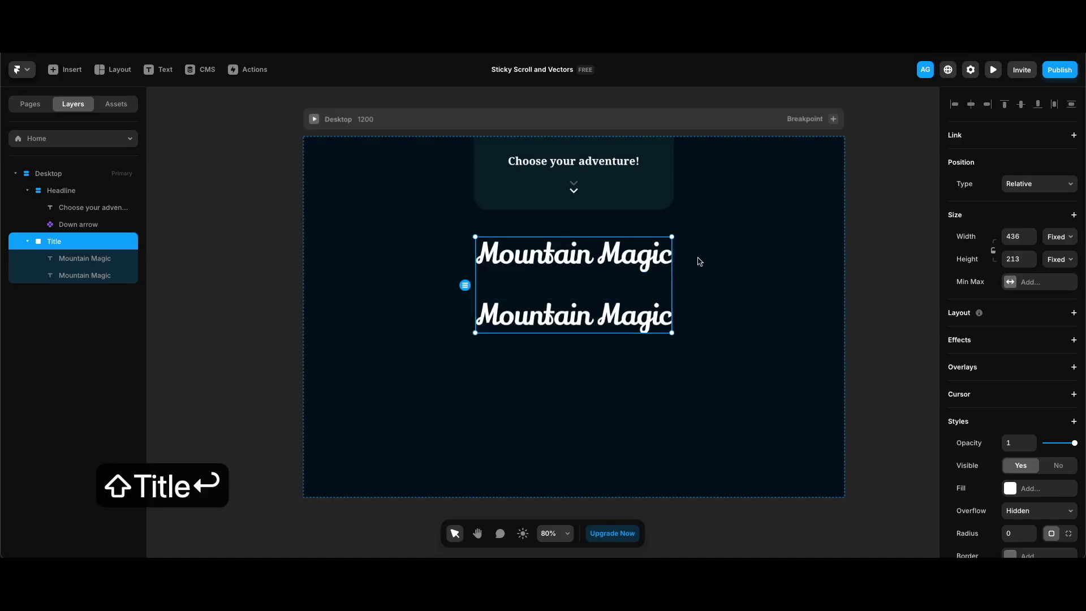
Set the Title frame's width to Fill and its height to 77.
left_click(1062, 236)
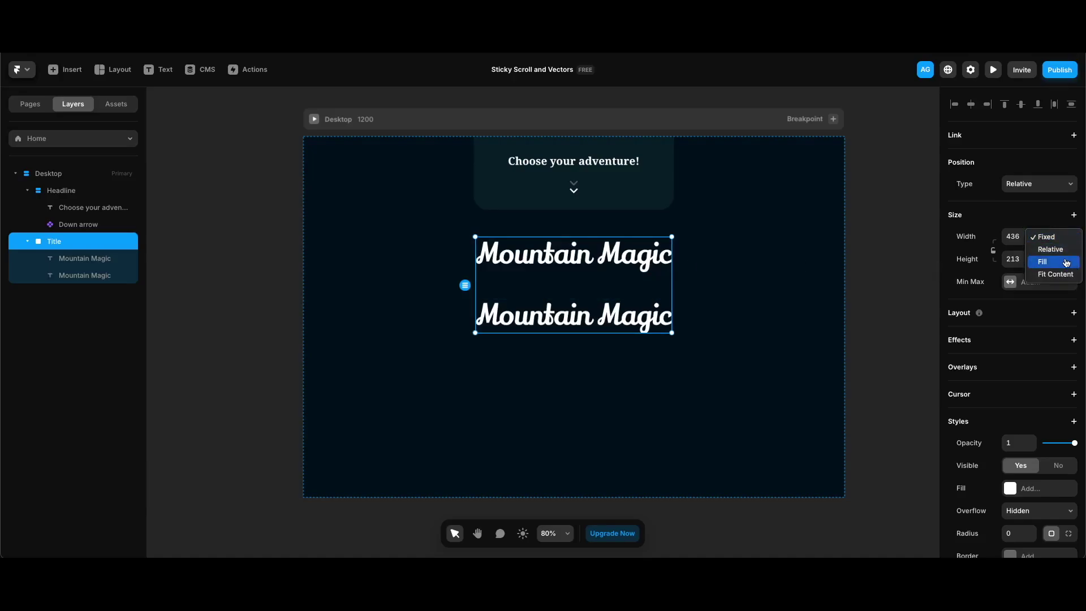
left_click(1065, 262)
left_click(1027, 263)
type("77")
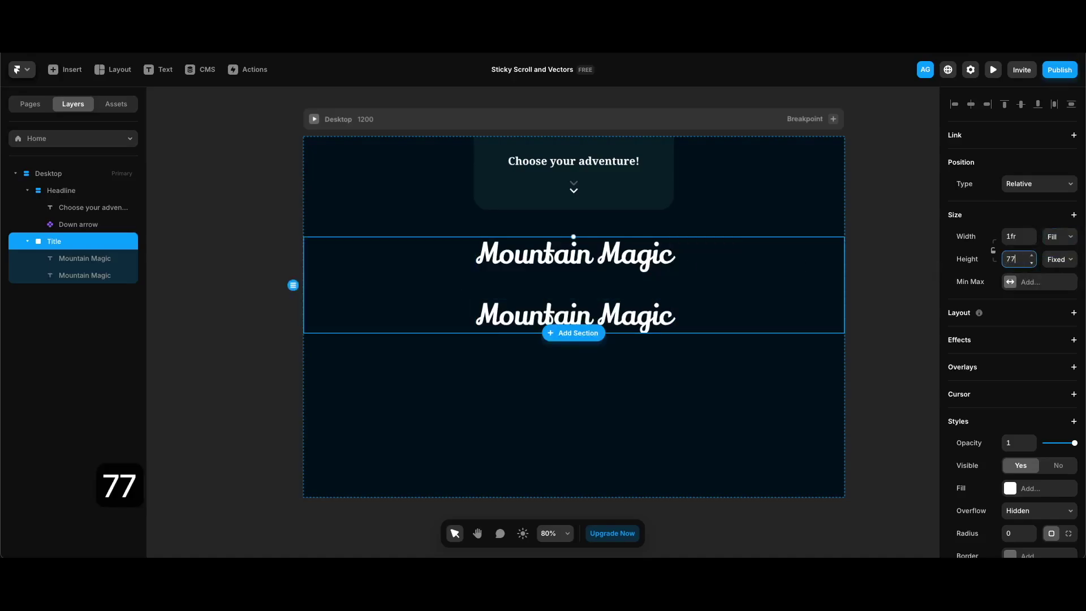
key("Return")
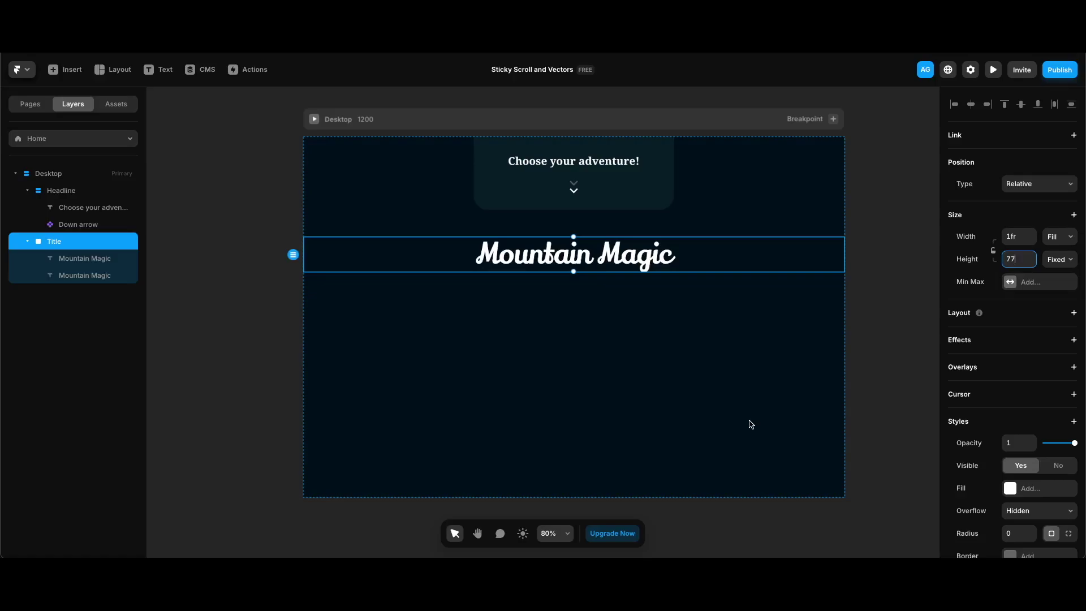
left_click(495, 368)
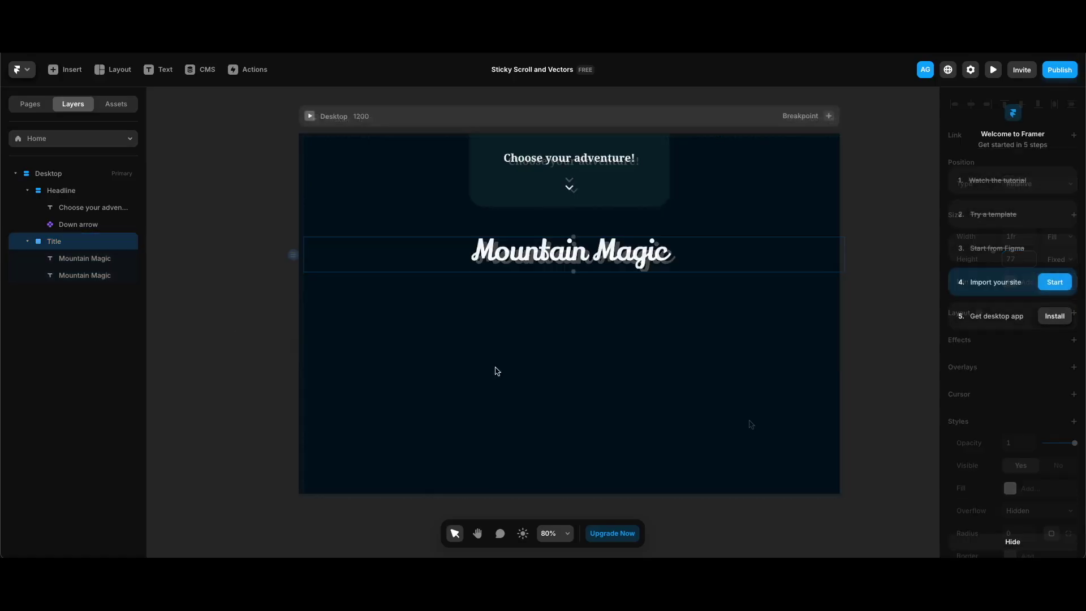
Detach the Title text style from the second "Mountain Magic" layer and add a text stroke to it.
left_click(104, 280)
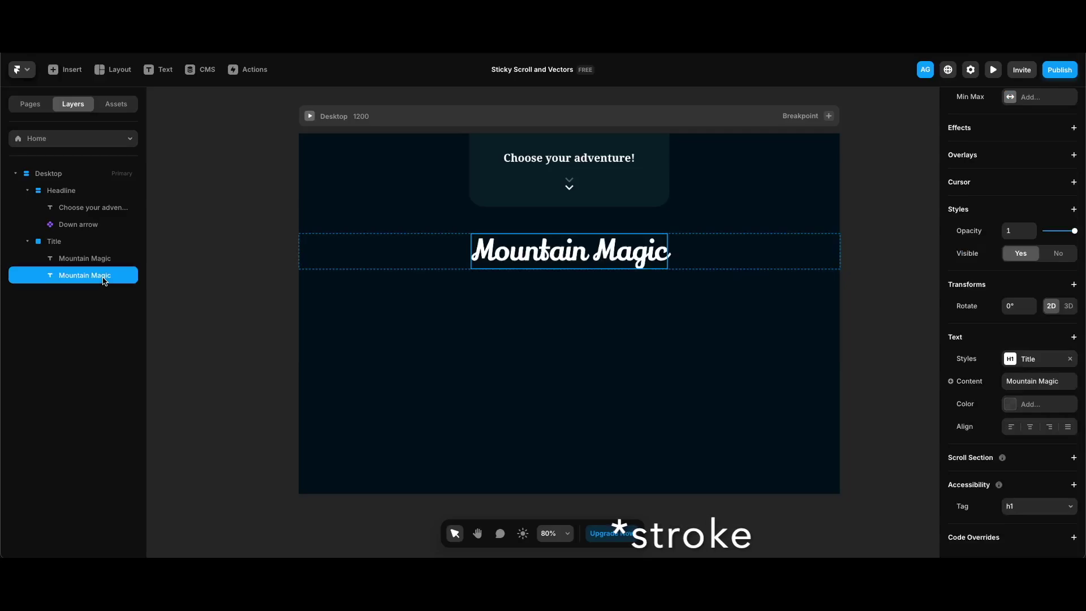
left_click(1070, 360)
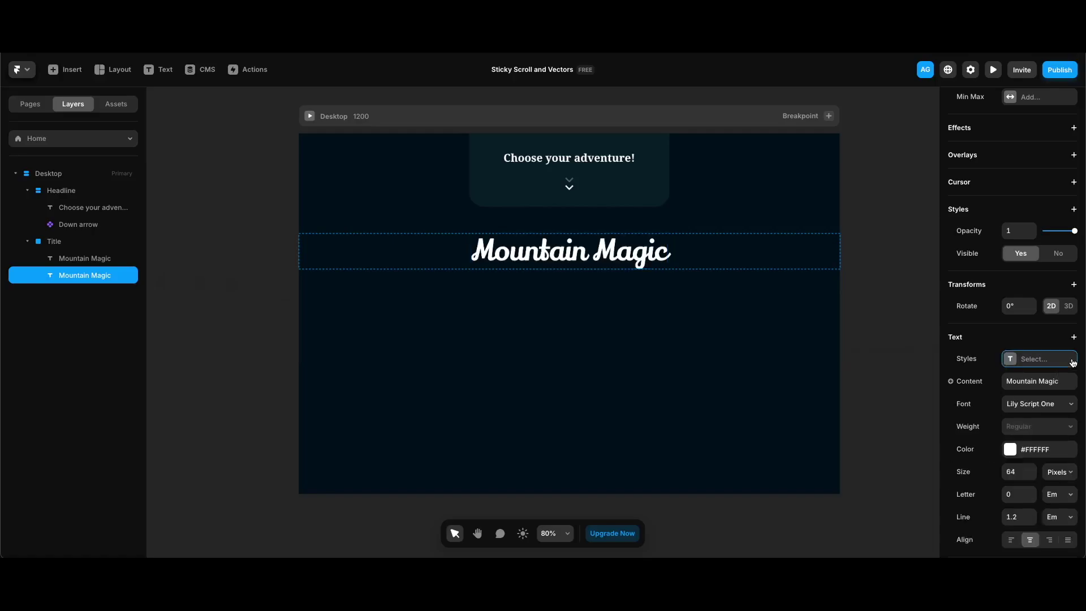
scroll(1075, 338, "down", 2)
left_click(1074, 267)
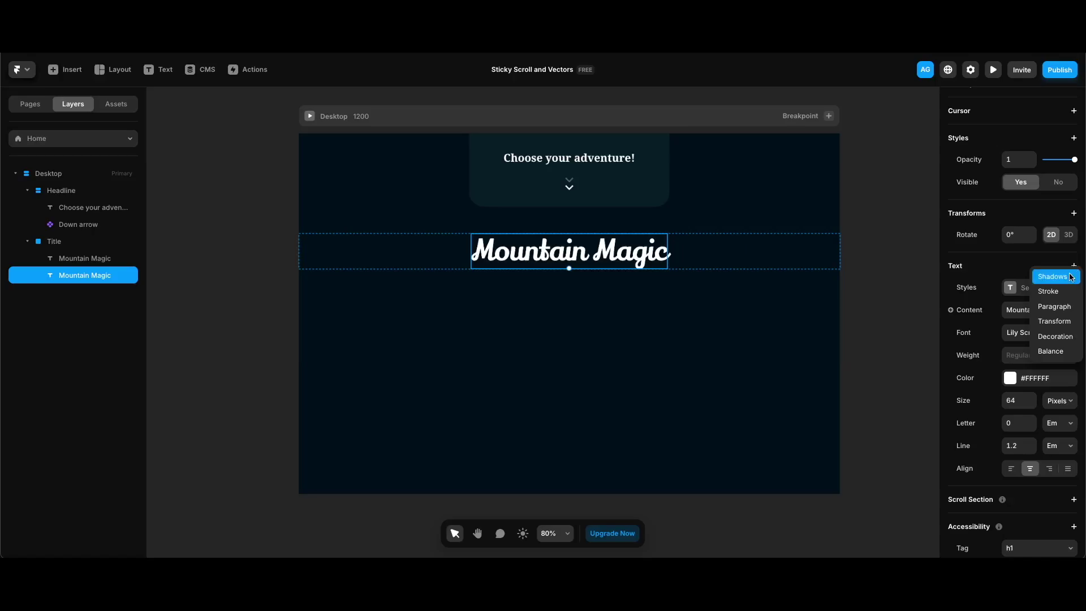
left_click(1068, 290)
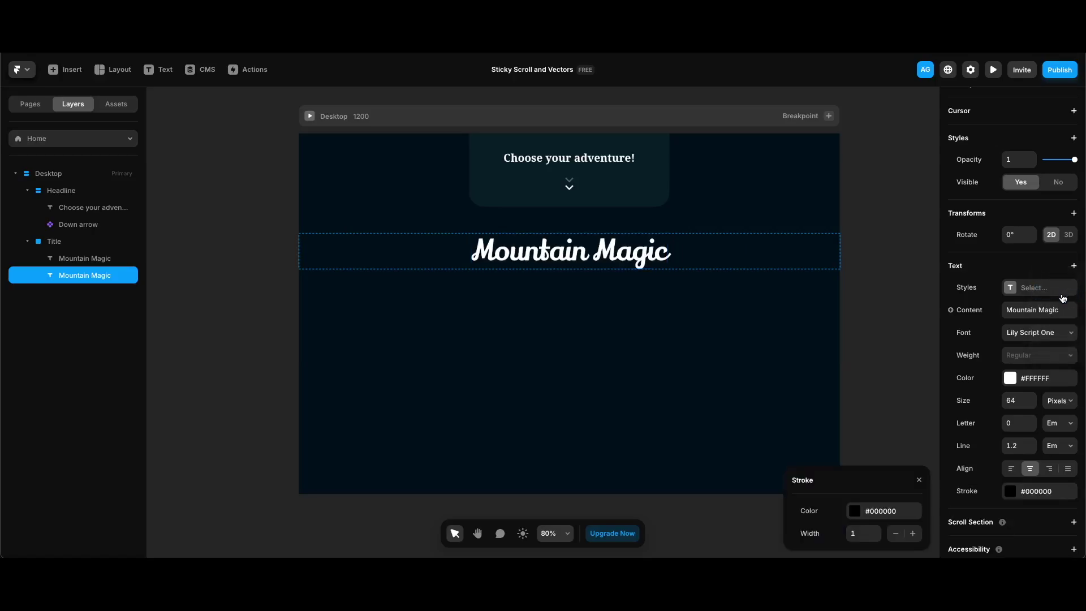
Set the text stroke's color to the Blue style and its width to 10.
left_click(886, 512)
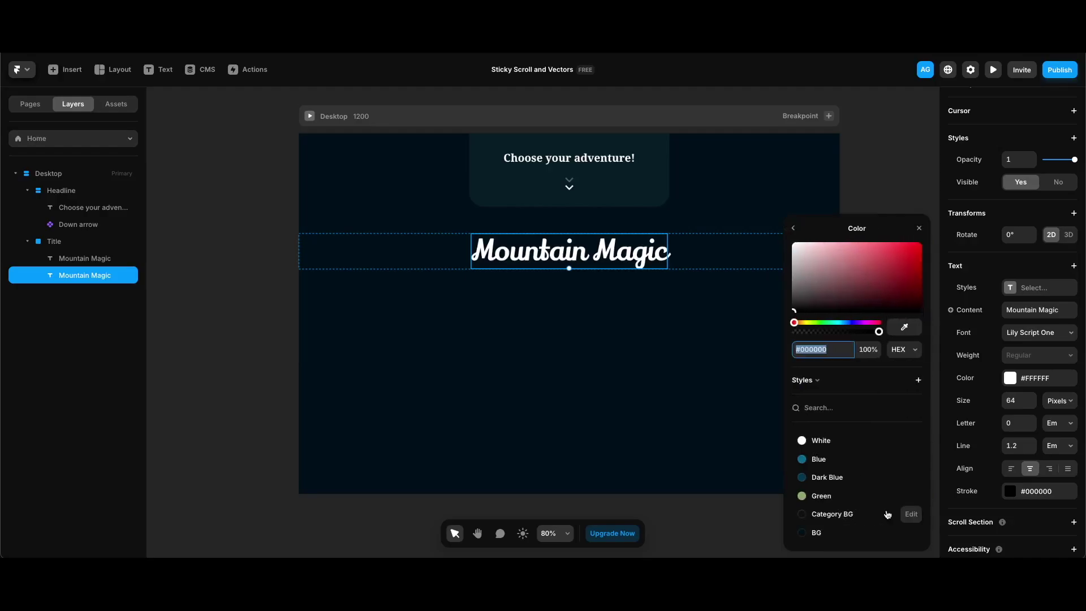
left_click(841, 460)
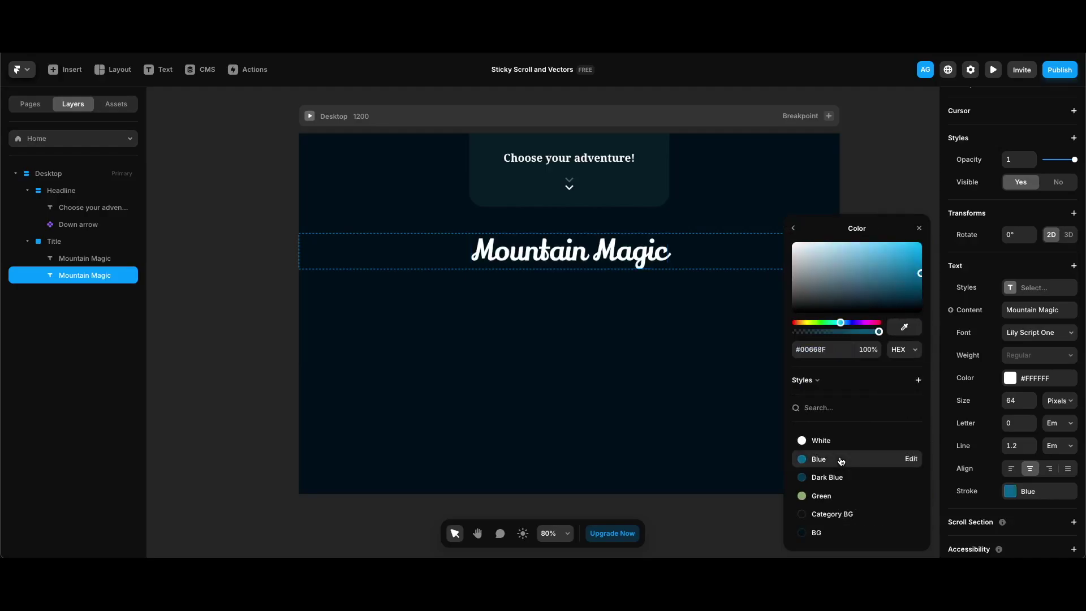
left_click(794, 228)
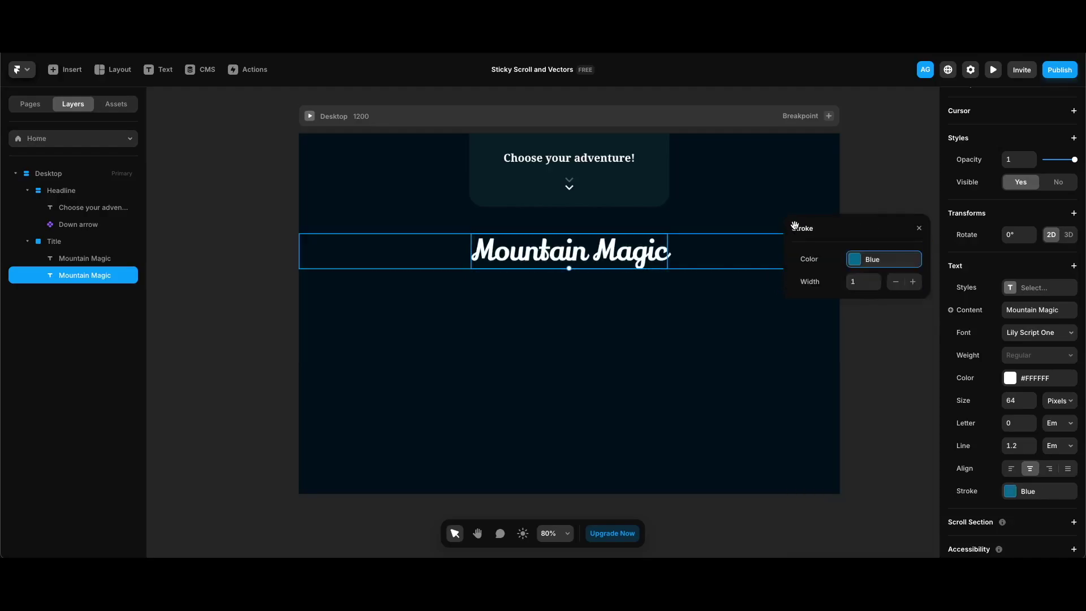
left_click(864, 283)
type("0")
key("Return")
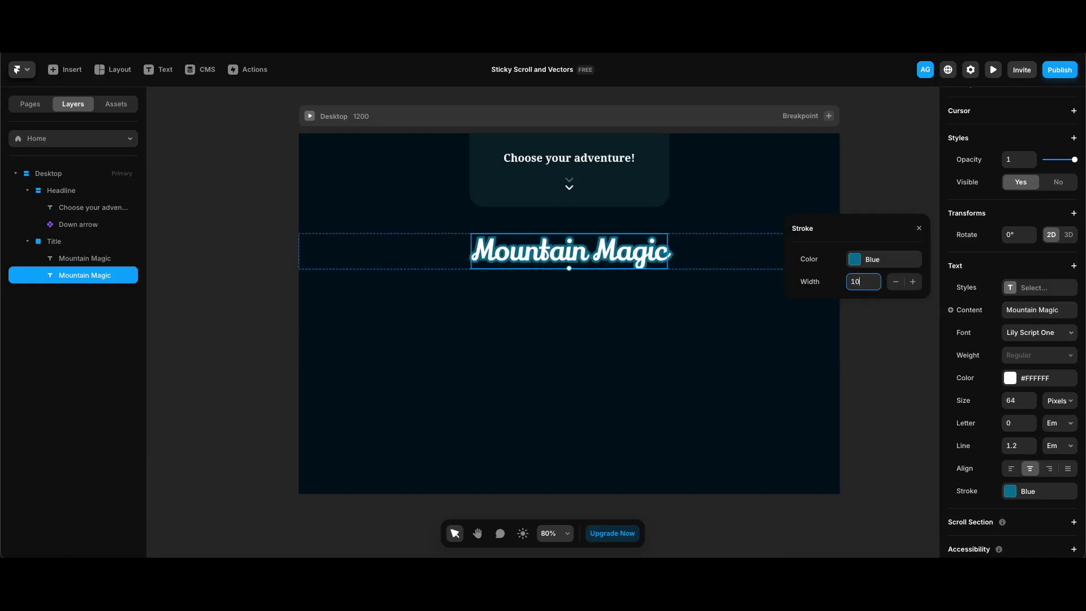
Set the overflow of the Title frame to Visible.
left_click(66, 242)
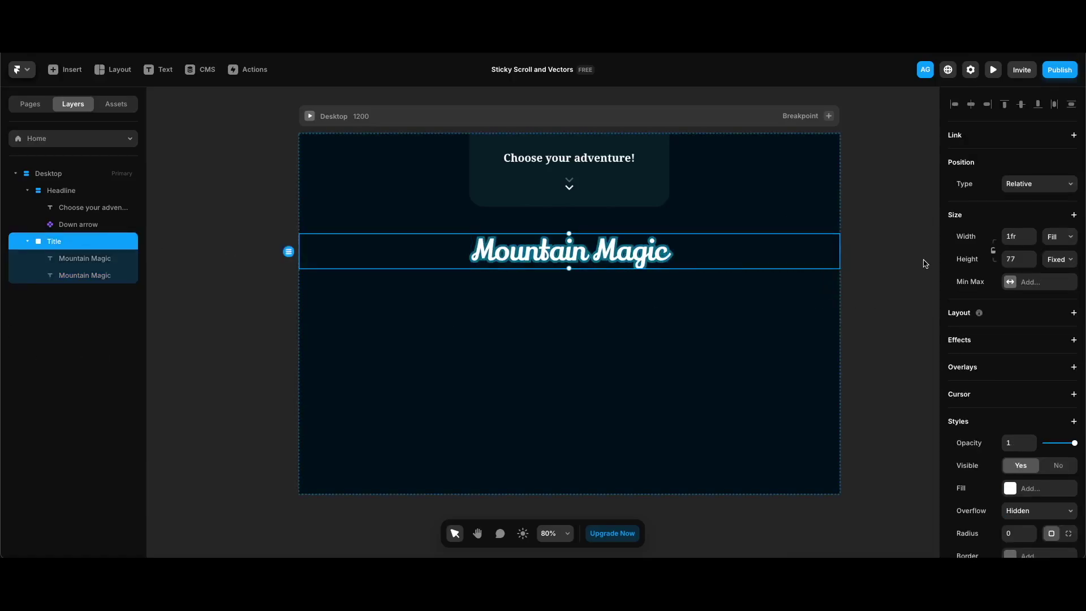
scroll(1013, 453, "down", 2)
left_click(1039, 439)
left_click(1035, 450)
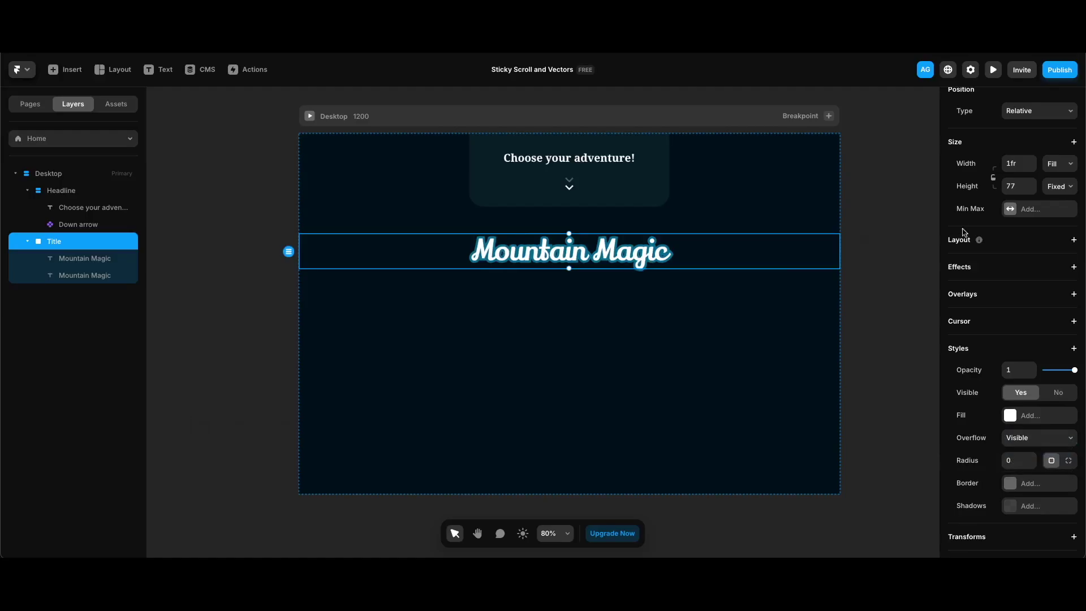
scroll(986, 288, "up", 2)
left_click(1039, 189)
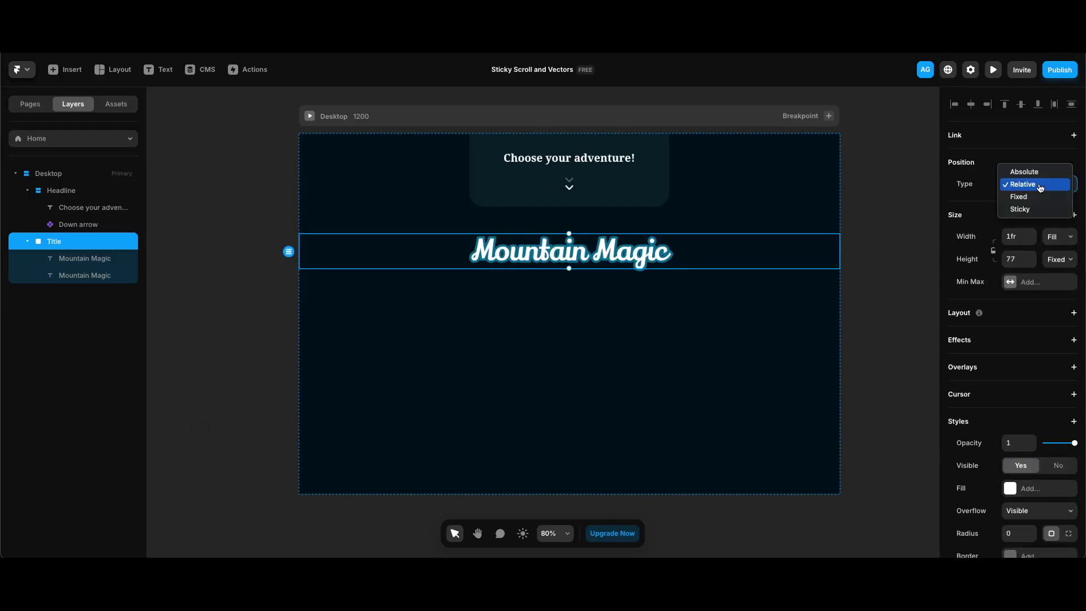
key("Escape")
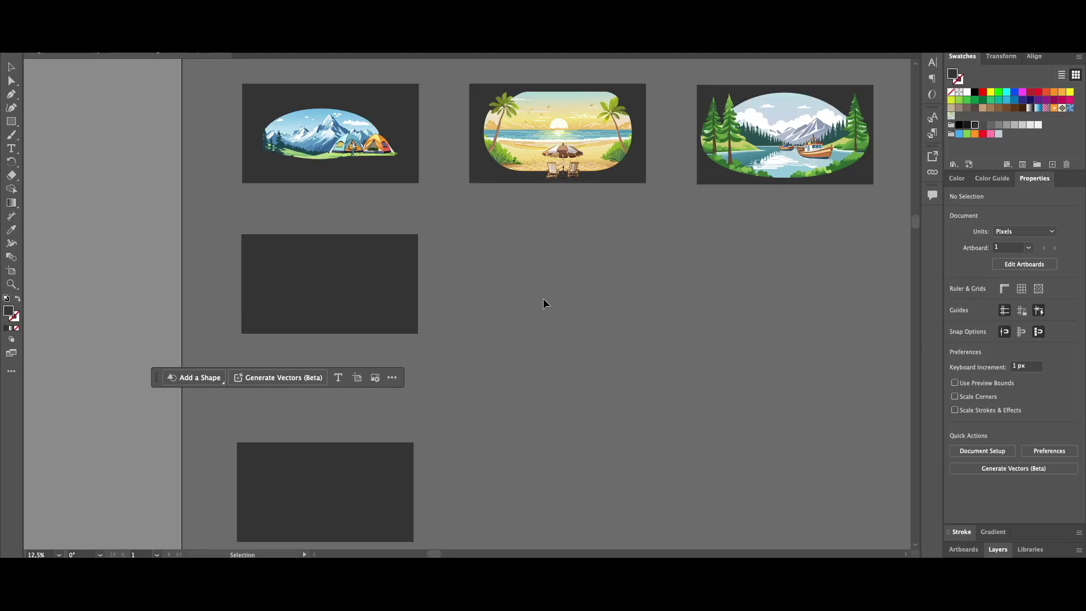
Switch to Illustrator and copy the generative prompt of the mountain illustration with the tents.
left_click(309, 110)
left_click(951, 221)
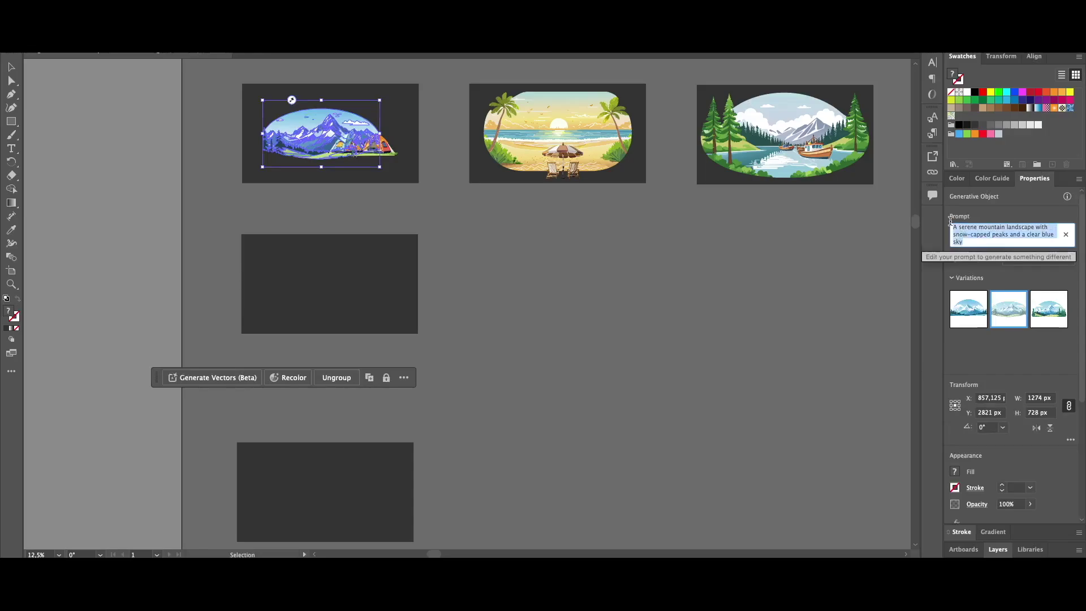
key("super+c")
left_click(862, 317)
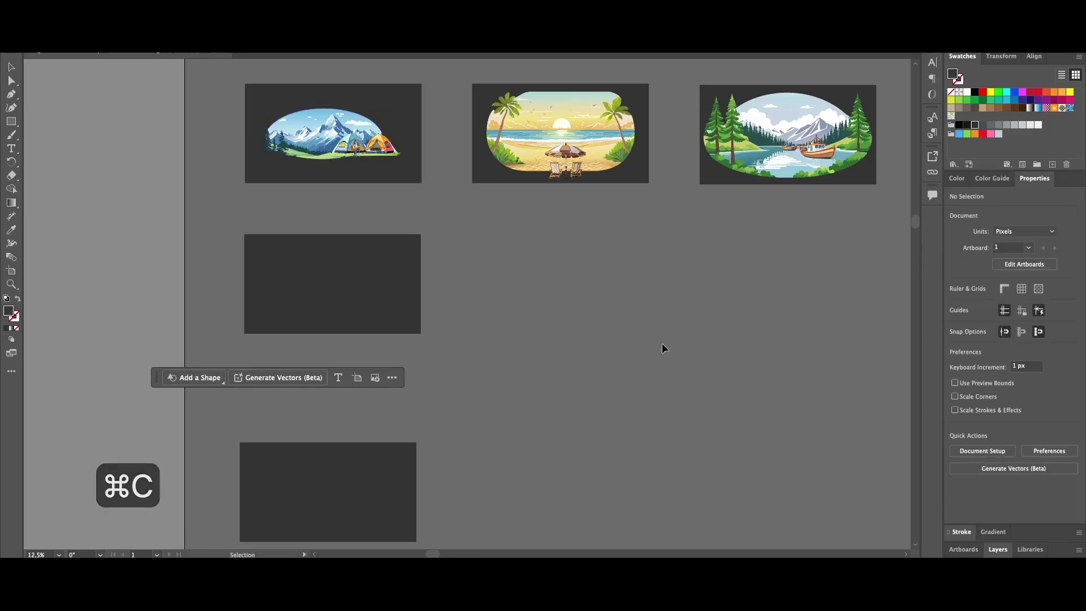
Generate vectors for the dark rectangle below the mountain illustration from "A serene mountain landscape with snow-capped peaks and a clear blue sky".
left_click(373, 265)
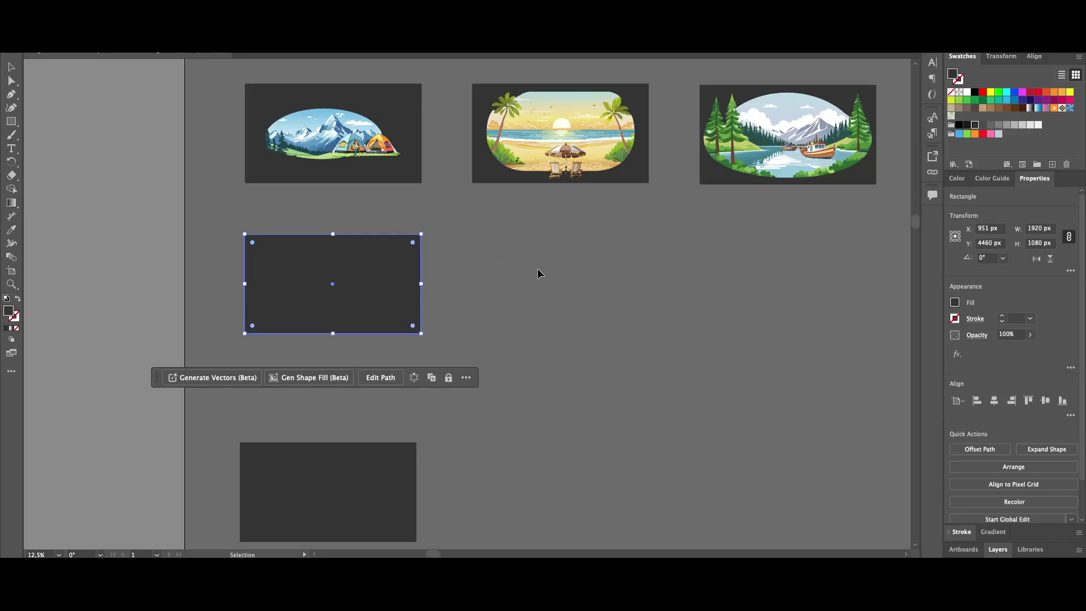
left_click(242, 377)
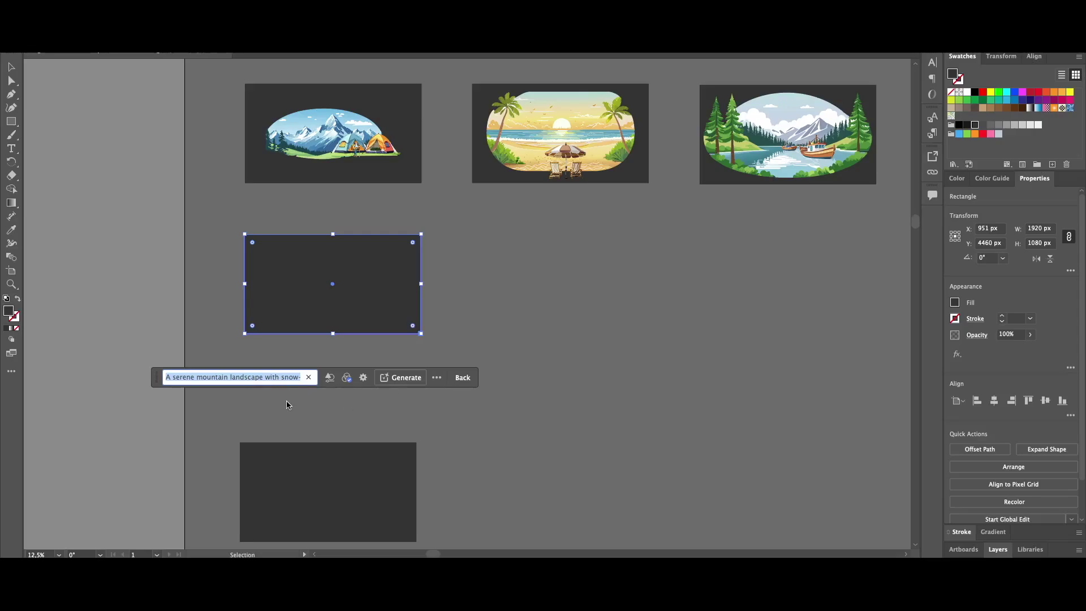
left_click(401, 379)
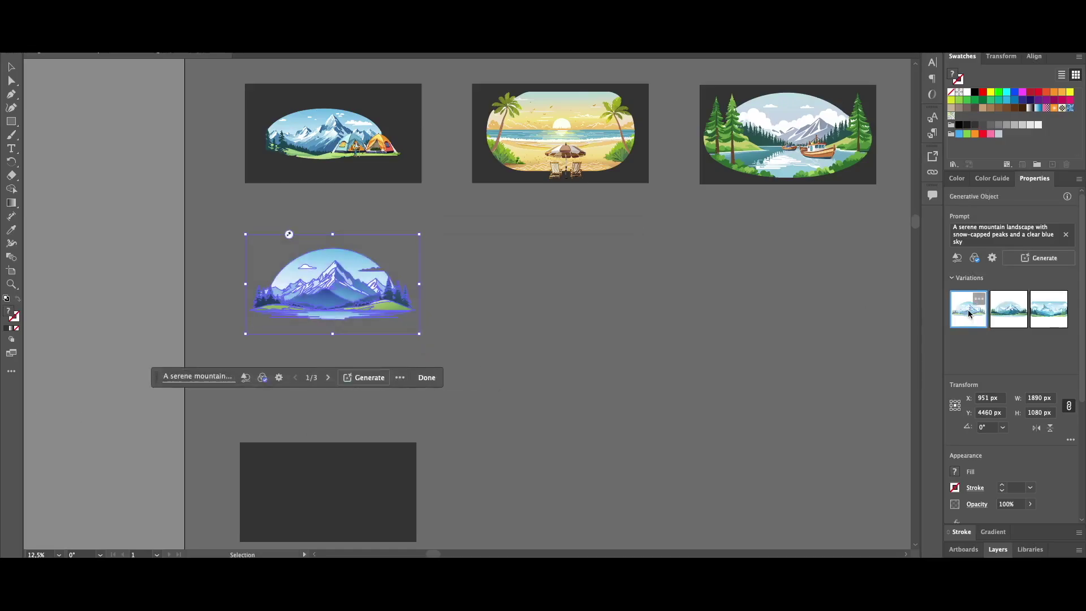
Compare the generated mountain landscape variations and keep the third one.
left_click(1008, 310)
left_click(1049, 310)
left_click(735, 317)
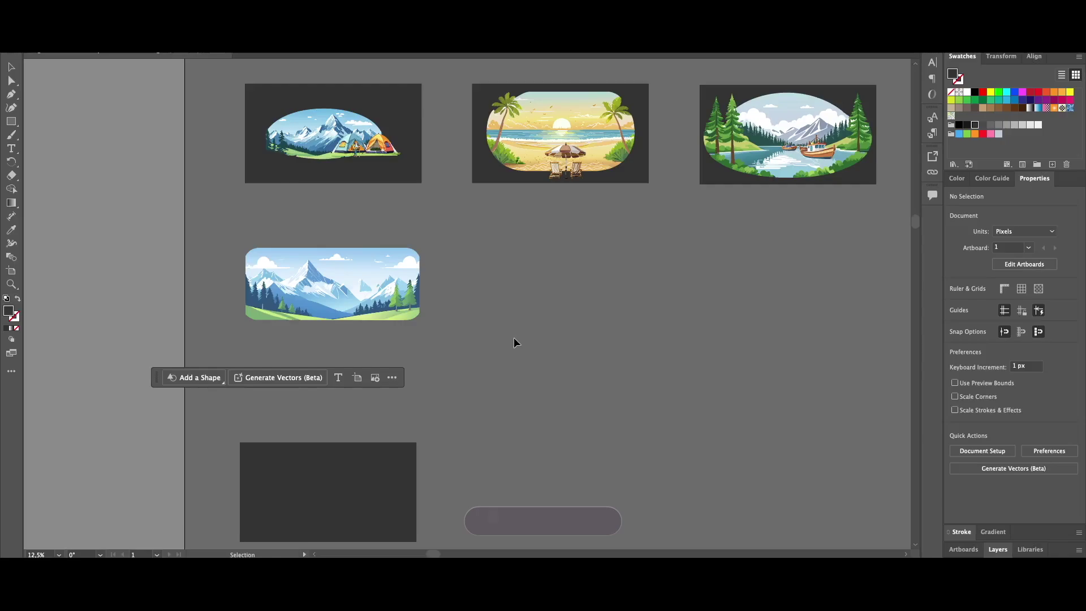
Draw a 783 by 450 px rectangle over the mountain landscape's lower-right corner and generate vectors from "two colorful camping tents without any background".
key("m")
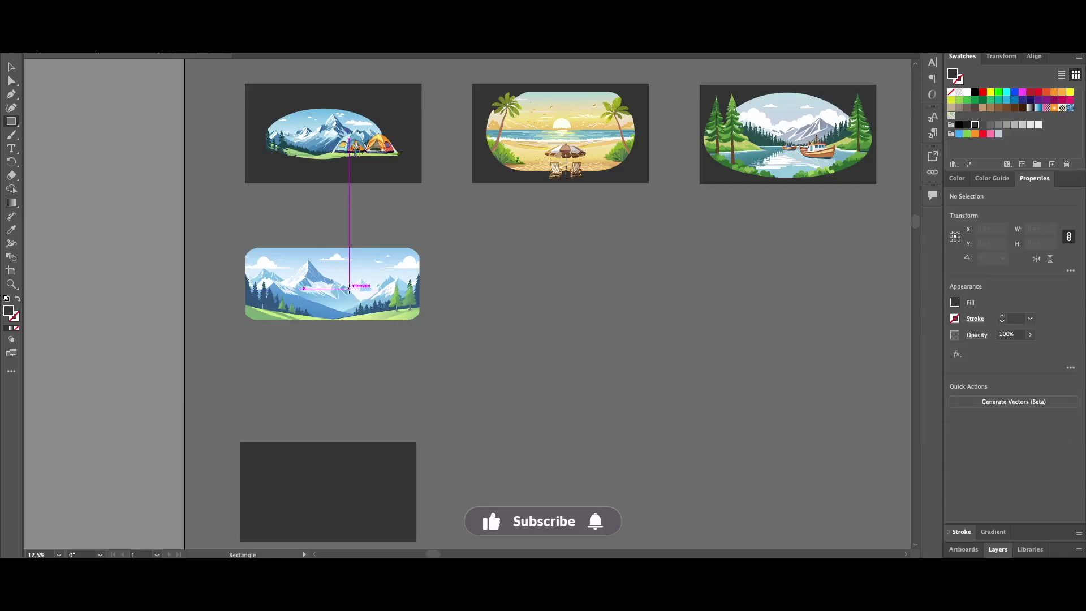
left_click_drag(351, 288, 426, 329)
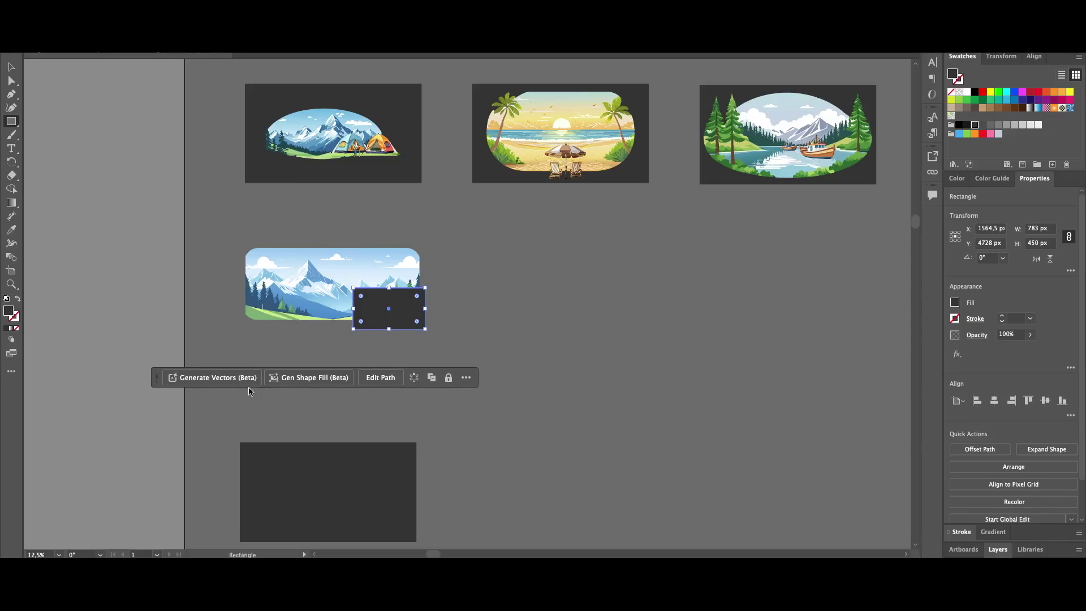
left_click(220, 378)
key("super+v")
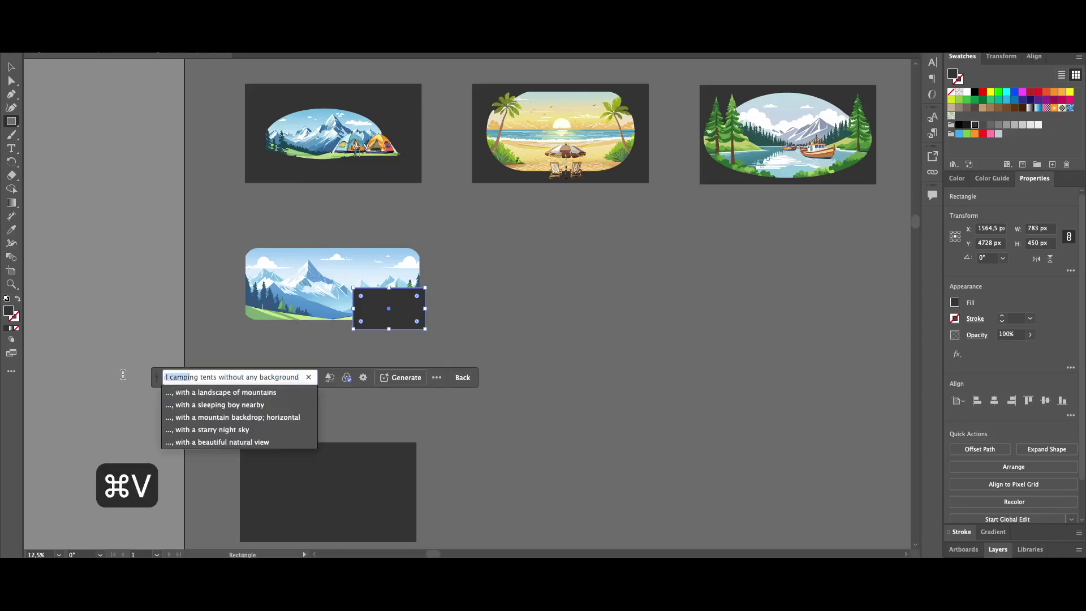
left_click_drag(244, 378, 281, 379)
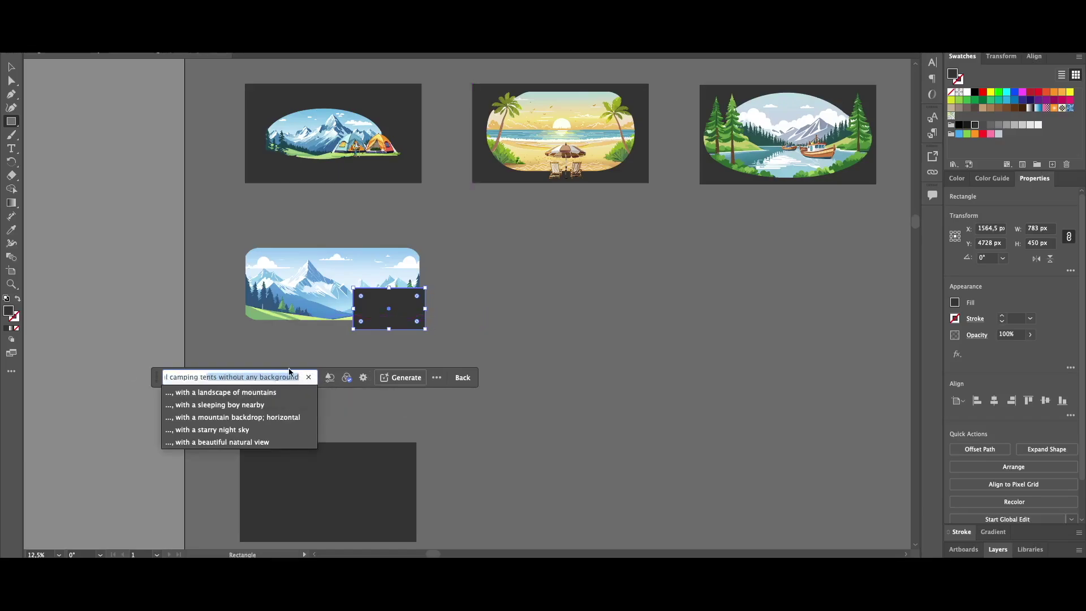
left_click(400, 378)
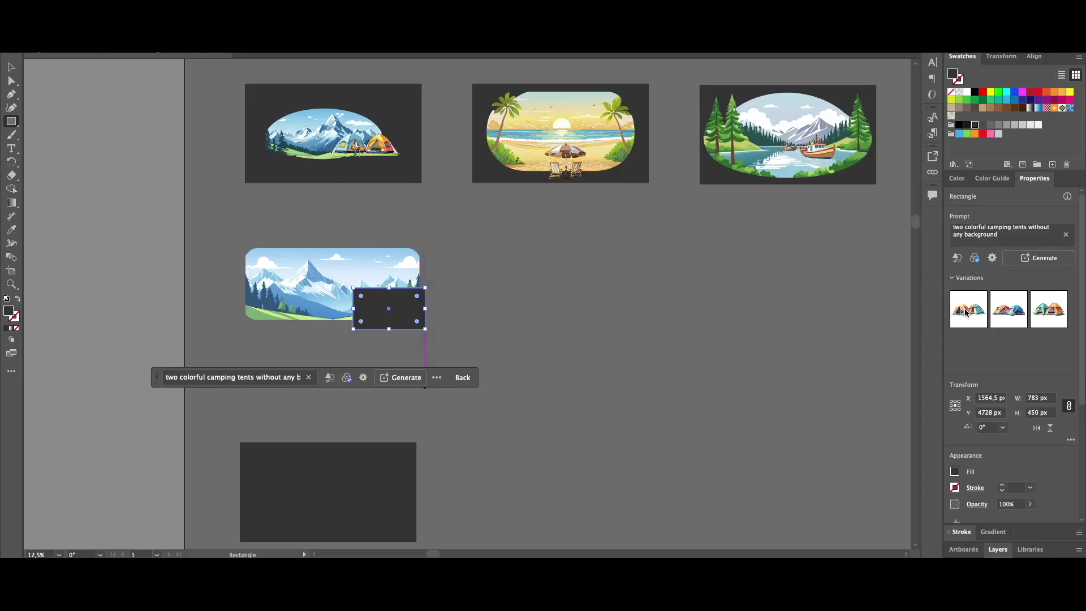
Compare the generated camping tent variations and keep the first one.
key("ctrl")
scroll(305, 291, "left", 2)
left_click(1008, 309)
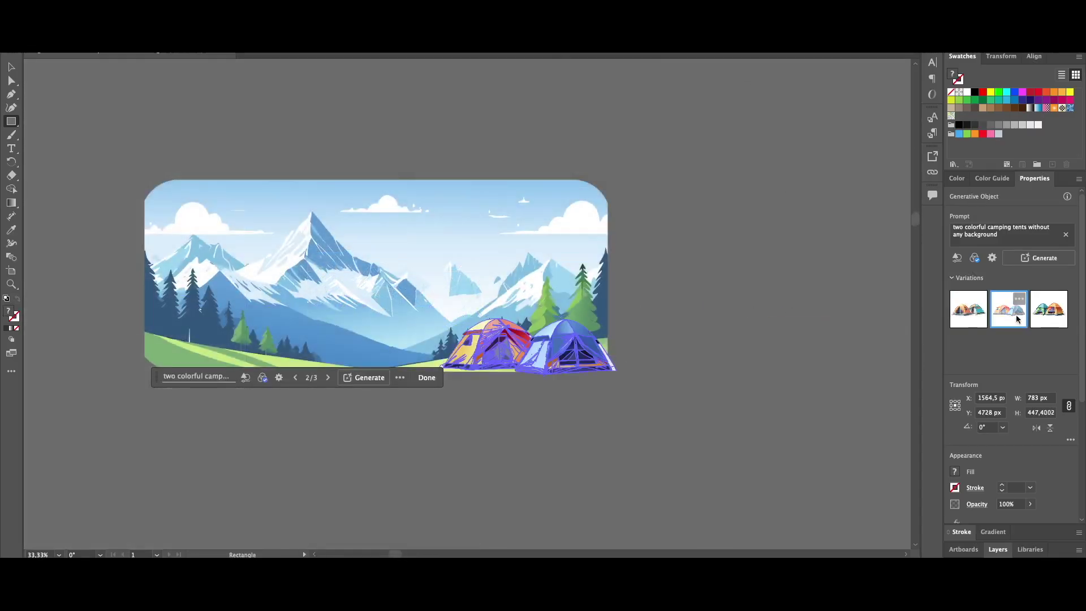
left_click(1049, 309)
key("v")
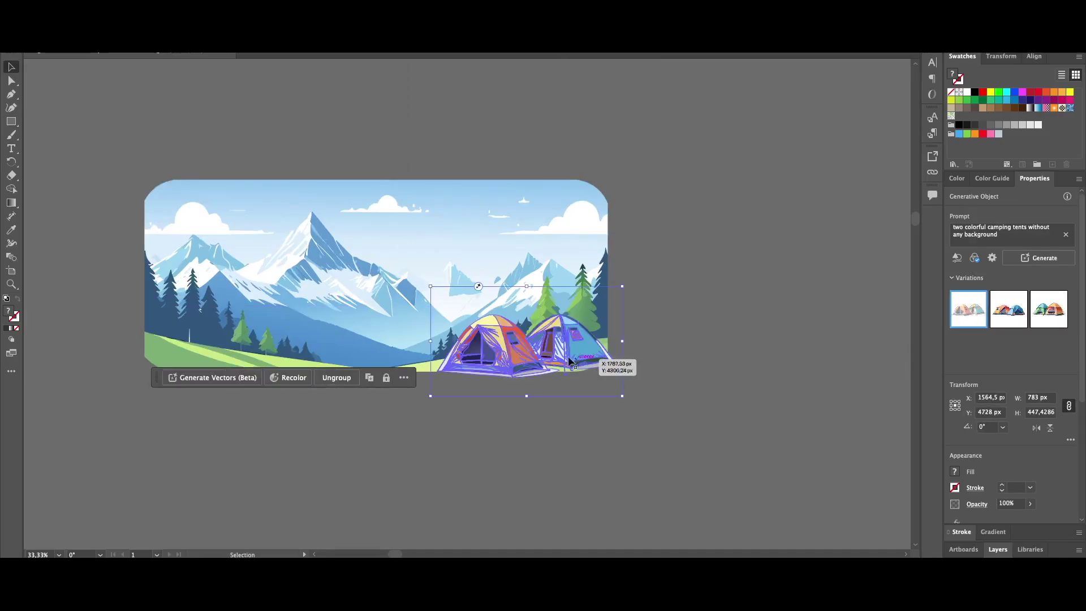
Position the tents on the grass at the landscape's lower-right corner and scale them down slightly.
left_click_drag(552, 352, 484, 360)
mouse_move(412, 403)
left_mouse_down()
mouse_move(435, 391)
mouse_move(425, 395)
left_mouse_up()
left_click(510, 433)
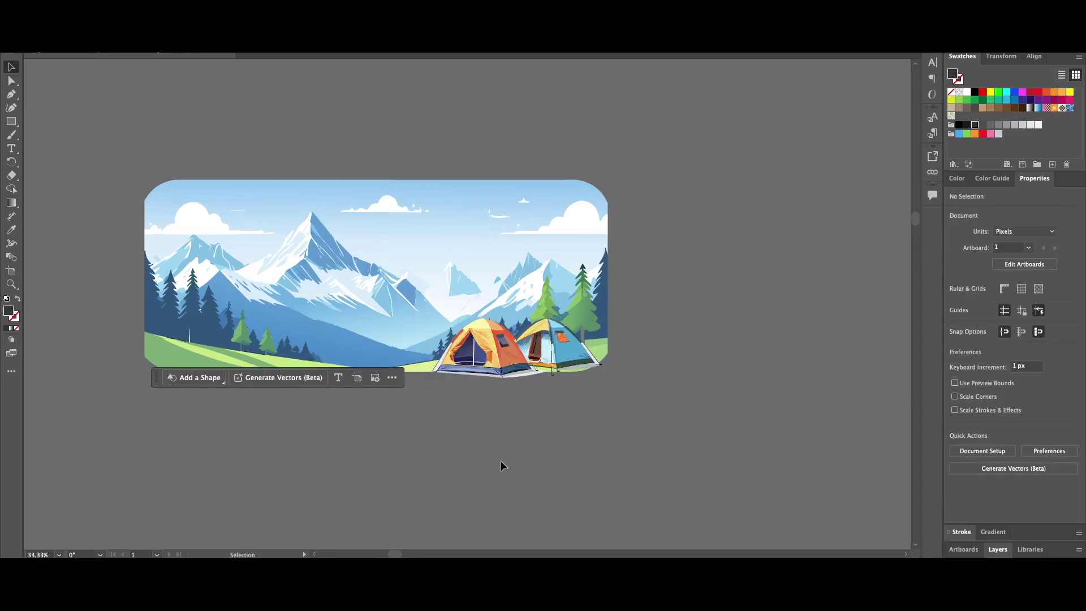
Select the generated mountain landscape behind the tents and open its context menu.
left_click(463, 246)
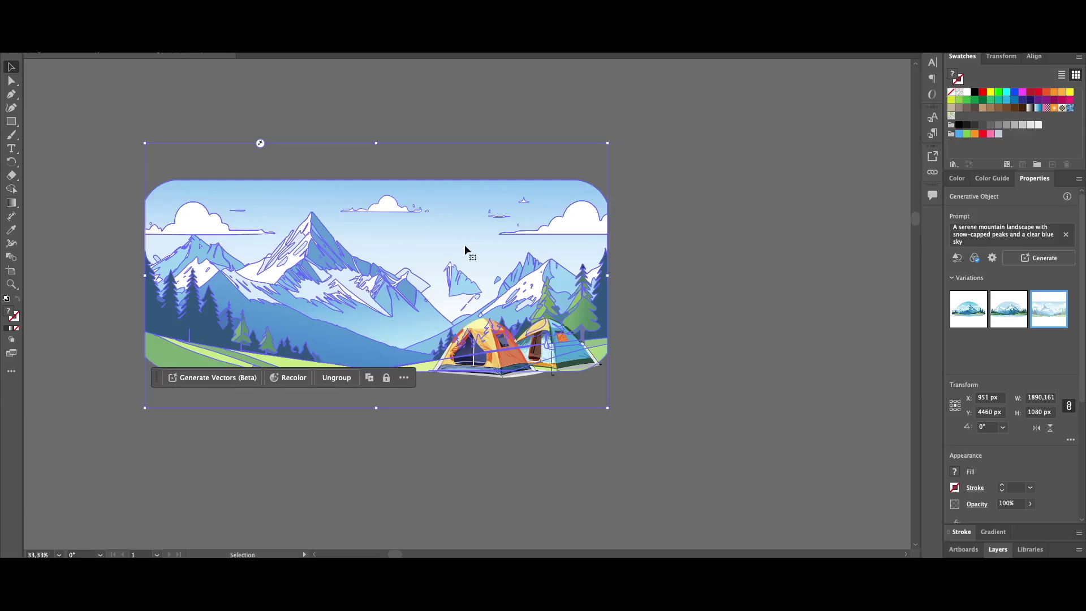
key("super+minus")
right_click(538, 134)
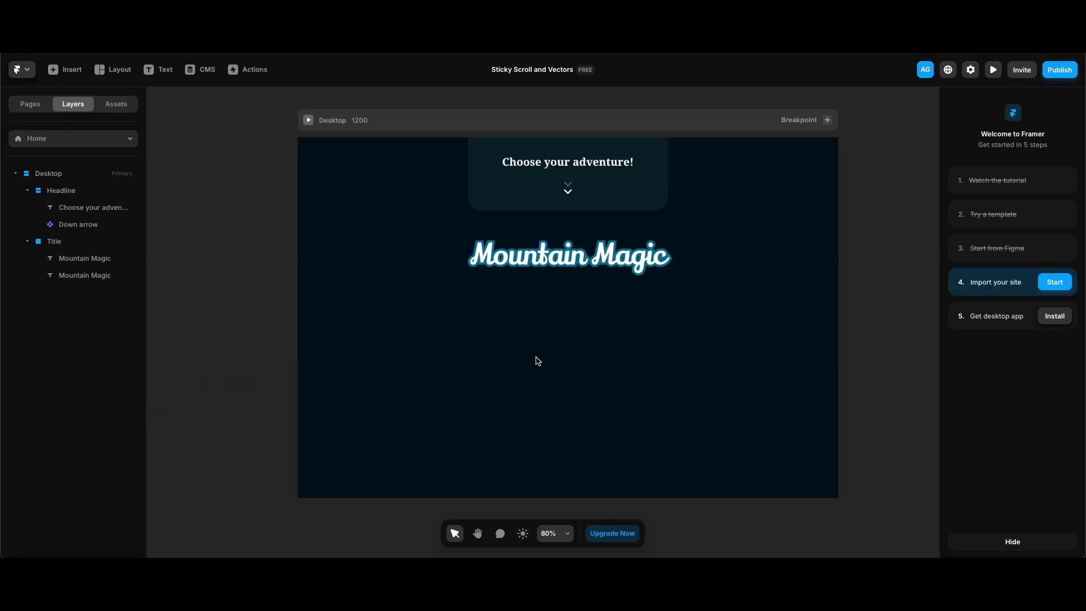
Switch to Framer and add a frame 733 wide and 318 high below the "Mountain Magic" title.
key("ctrl+v")
left_click(1022, 243)
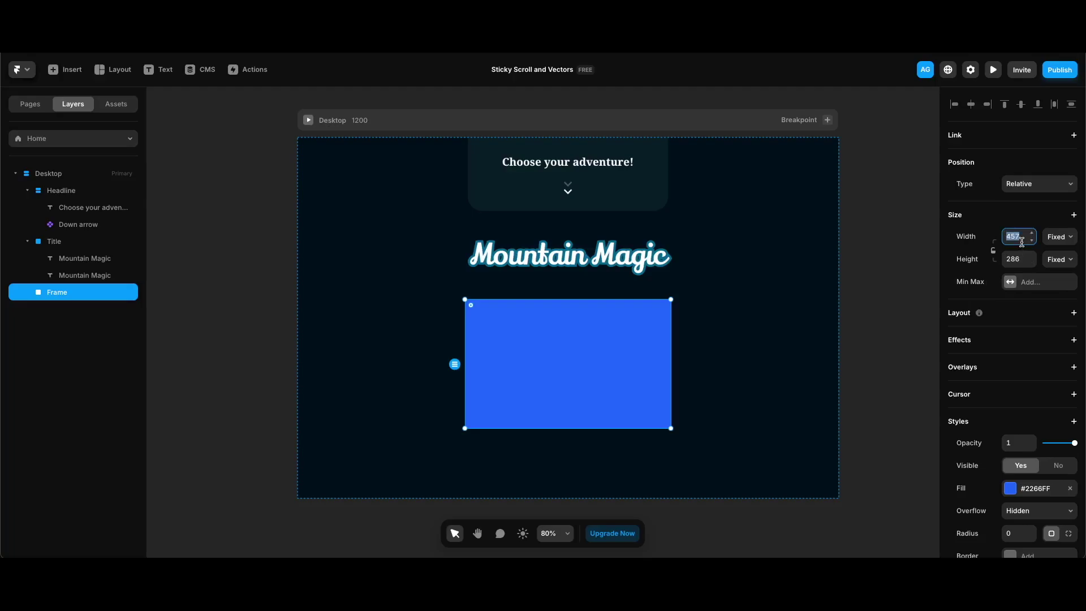
type("733")
left_click(1022, 259)
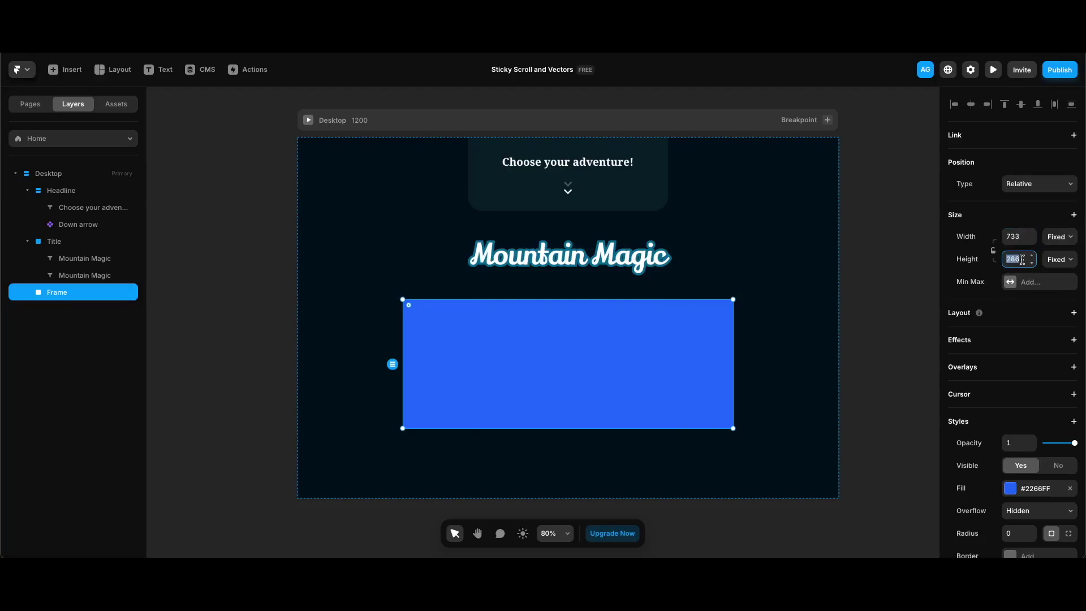
type("318")
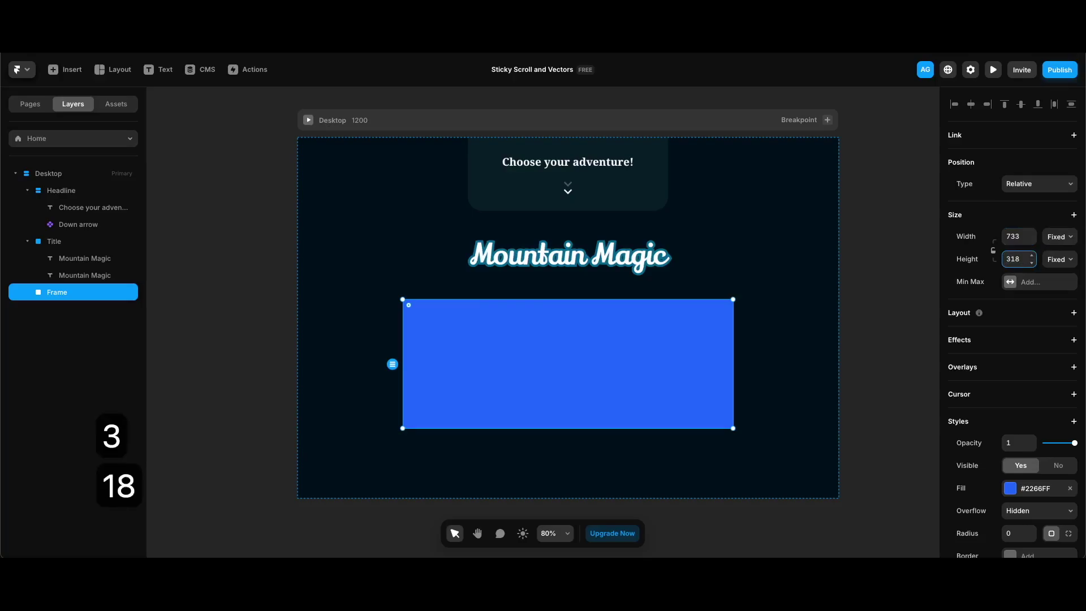
Rename the new frame below the title as B.
left_click(34, 335)
double_click(53, 292)
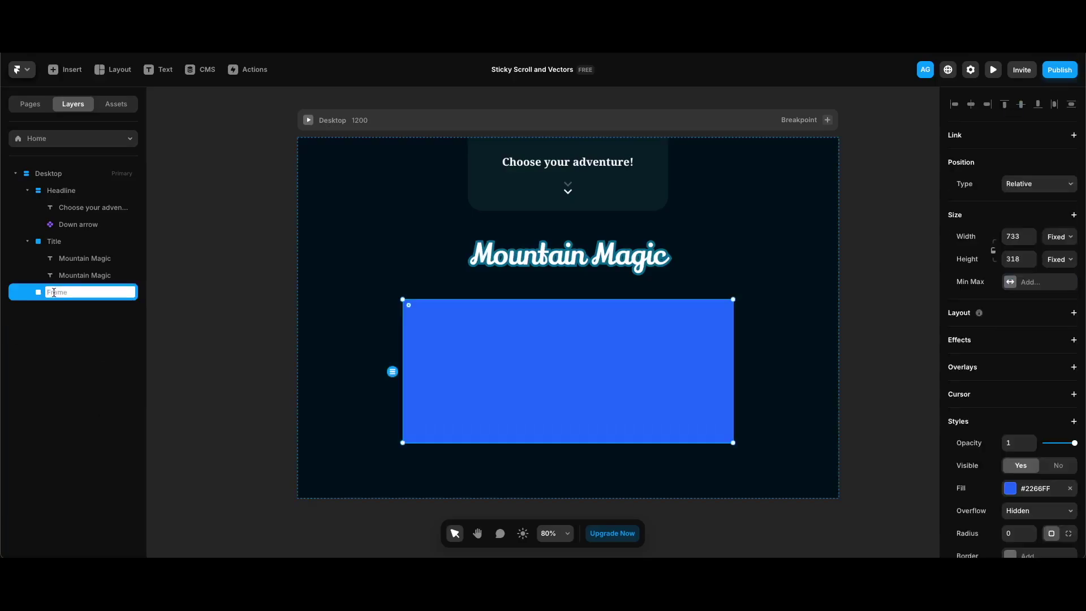
type("B")
key("Return")
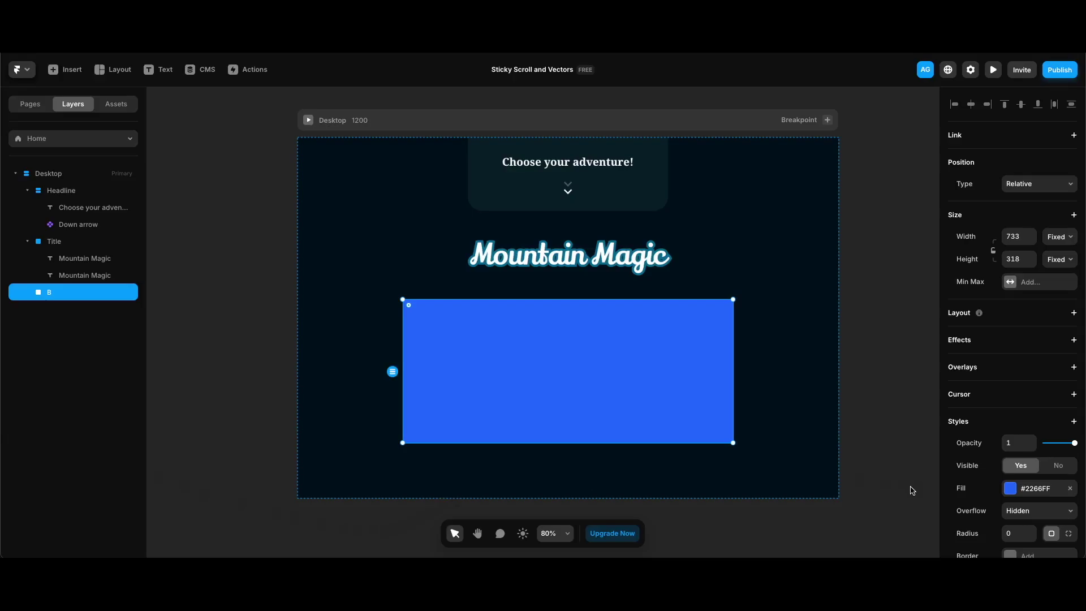
Replace the solid fill of frame B with the image Asset 1.svg.
scroll(1027, 472, "down", 1)
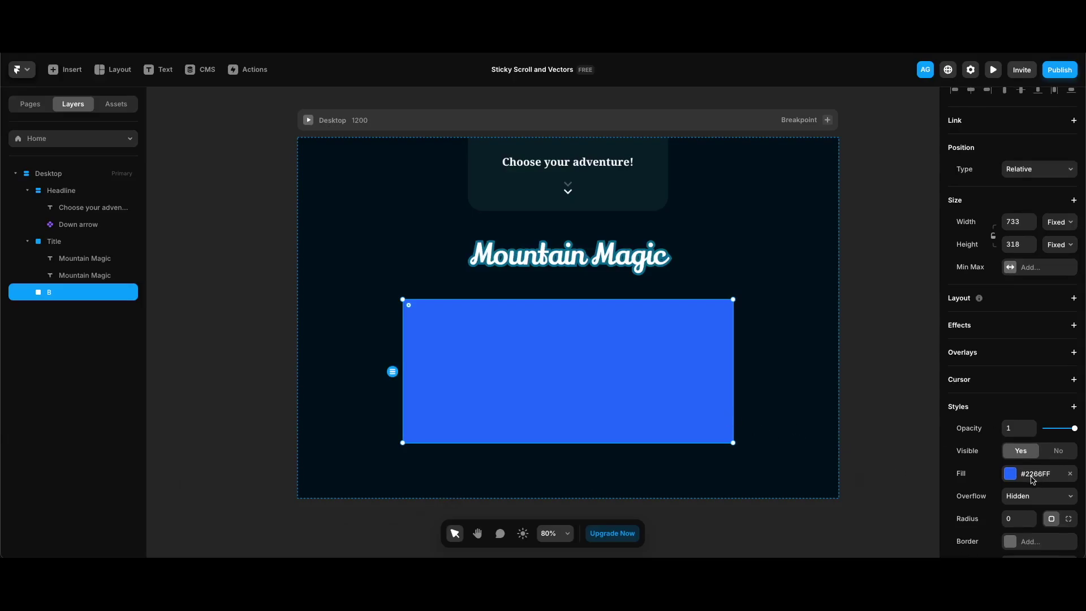
left_click(1033, 479)
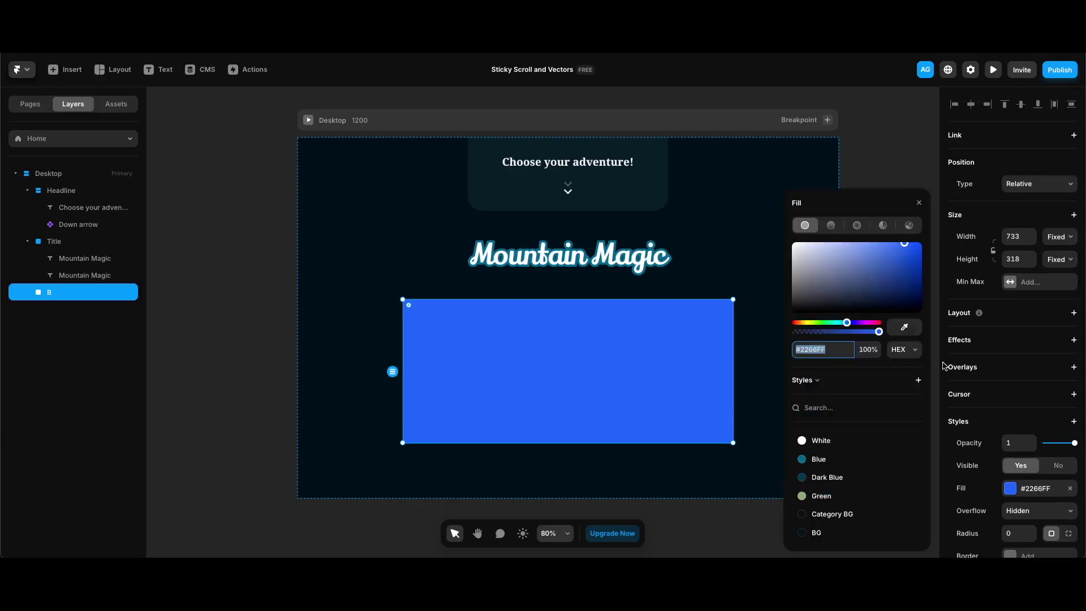
left_click(909, 226)
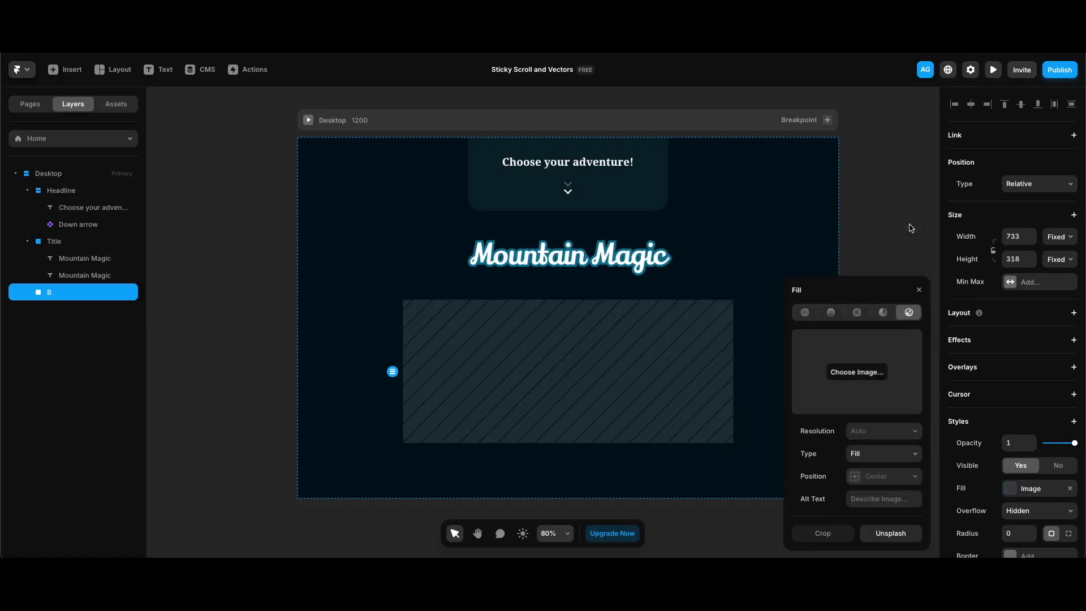
left_click(862, 377)
left_click(516, 226)
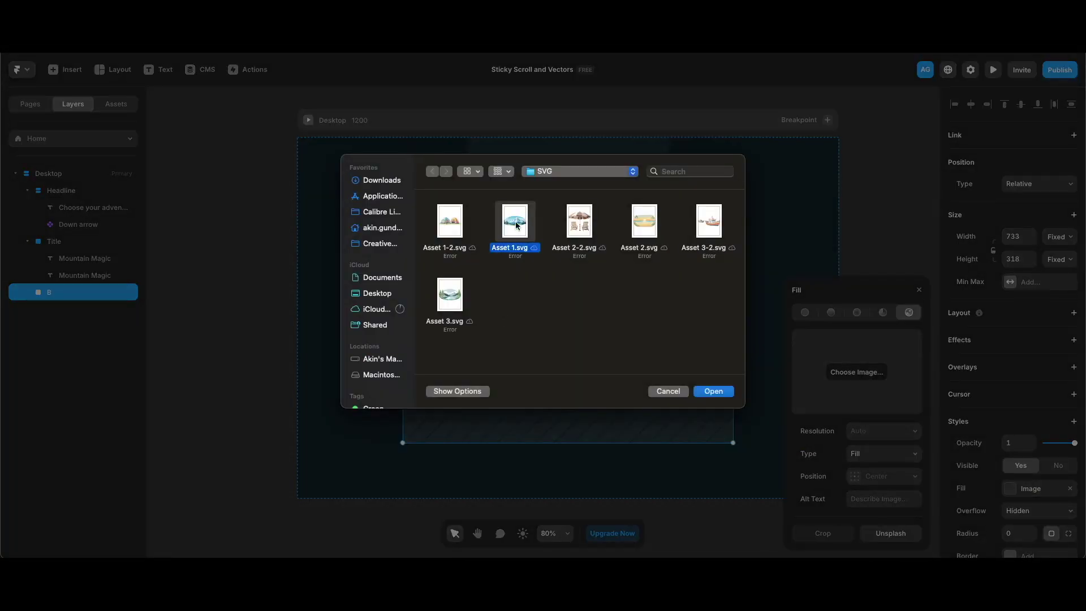
double_click(516, 226)
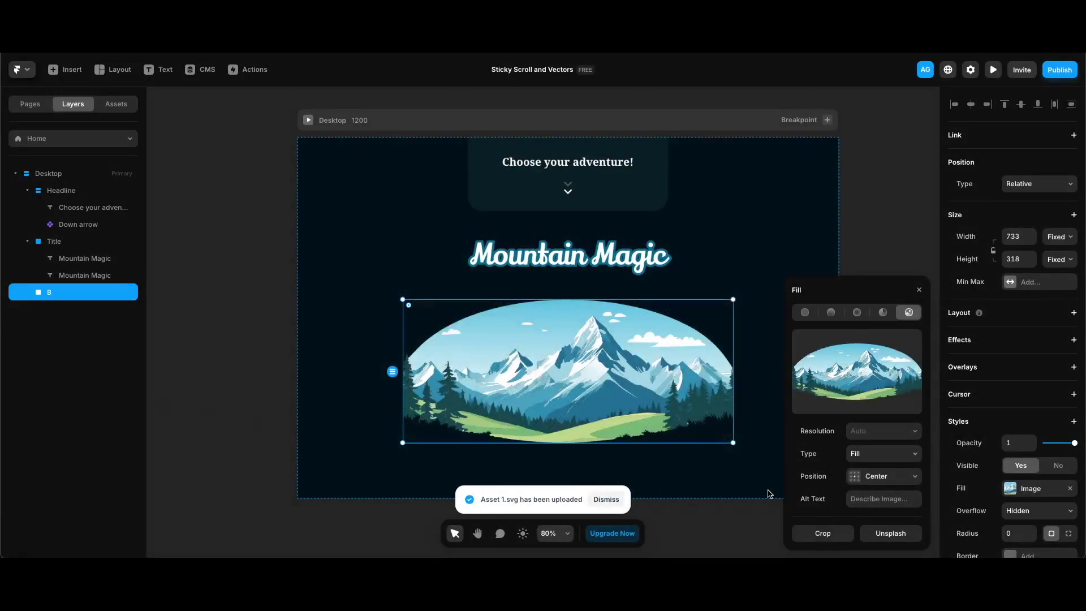
Set the image fill type of frame B to Fit.
left_click(887, 457)
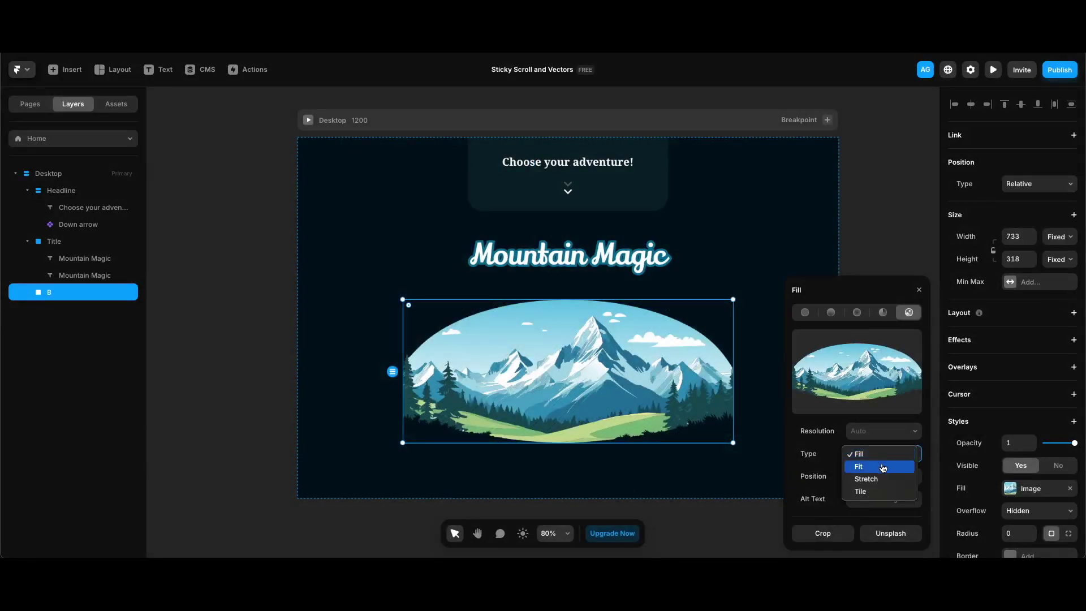
left_click(883, 468)
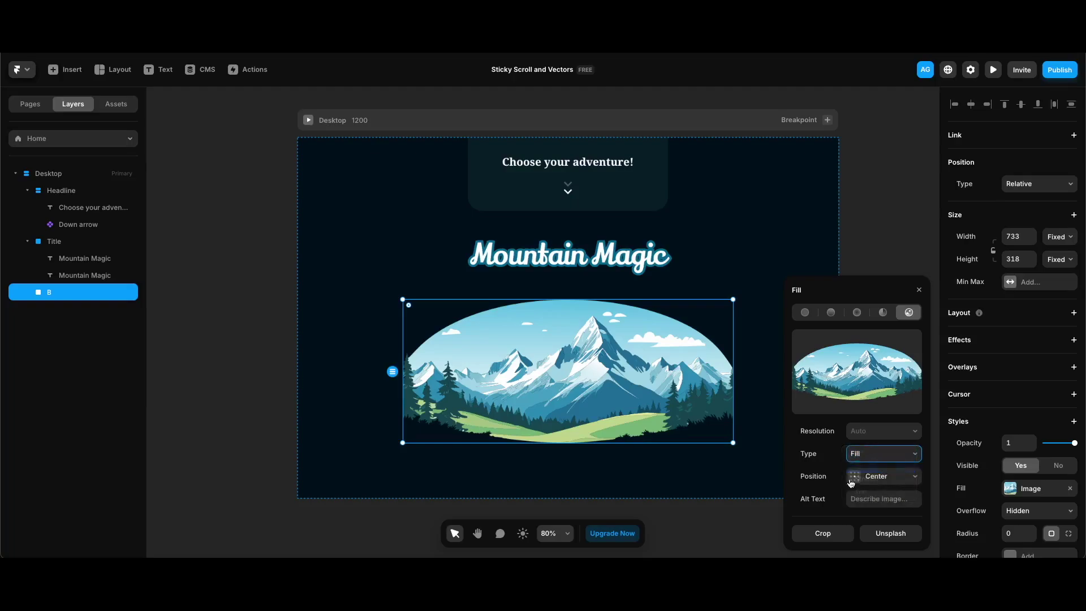
left_click(870, 499)
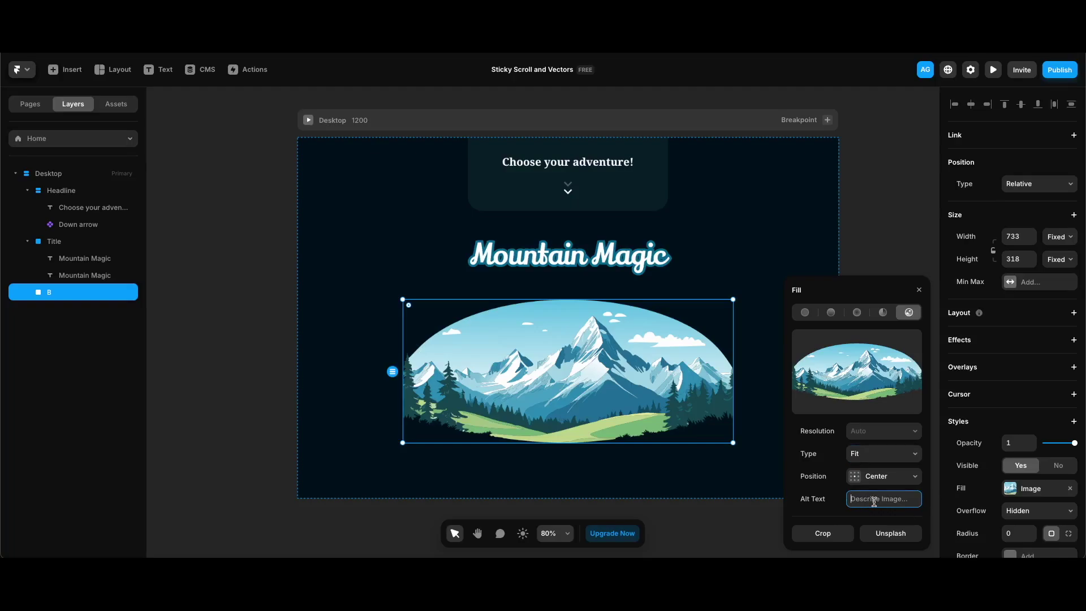
key("Escape")
scroll(367, 201, "up", 1)
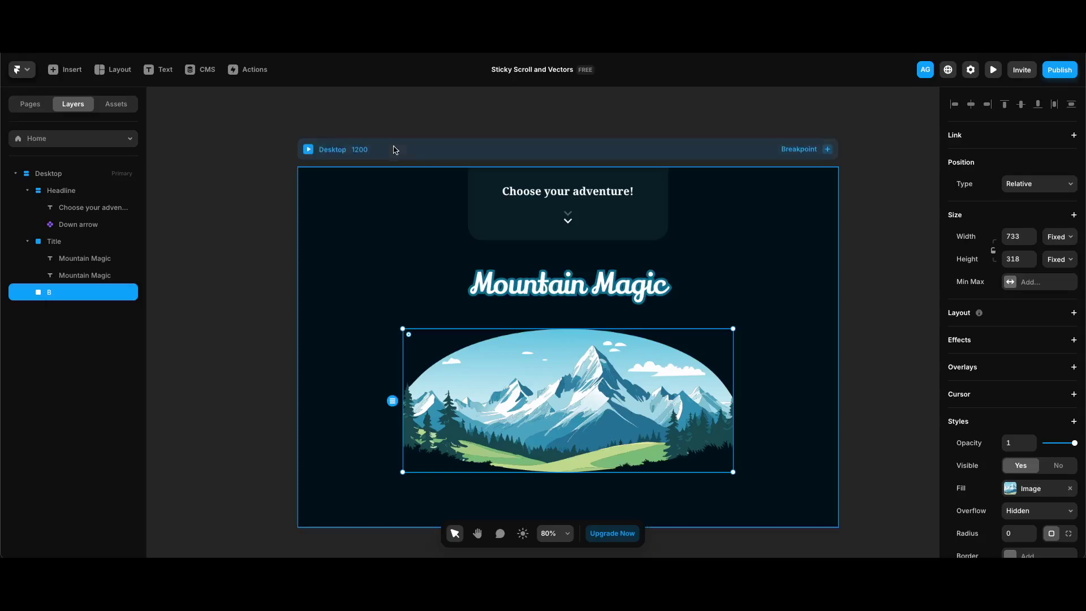
Set the height of the Desktop breakpoint to Fit Content.
left_click(426, 150)
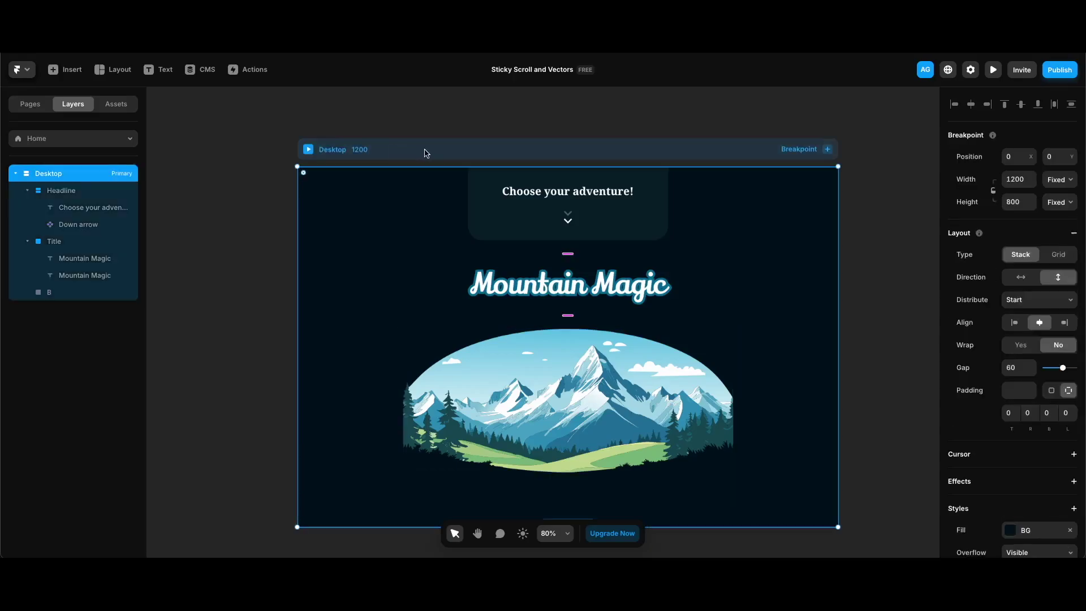
left_click(1066, 206)
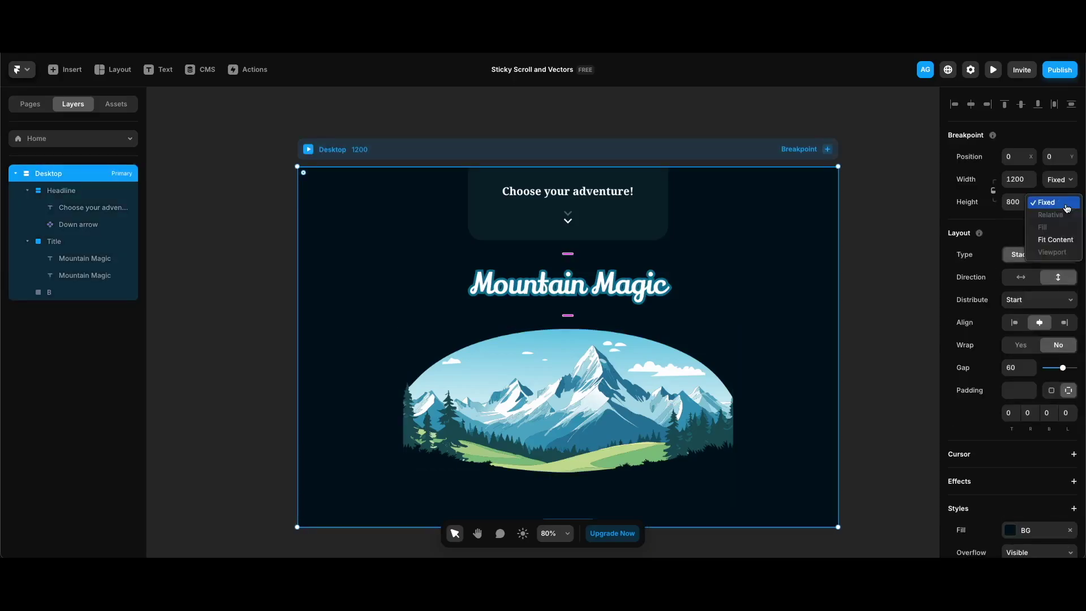
left_click(1063, 240)
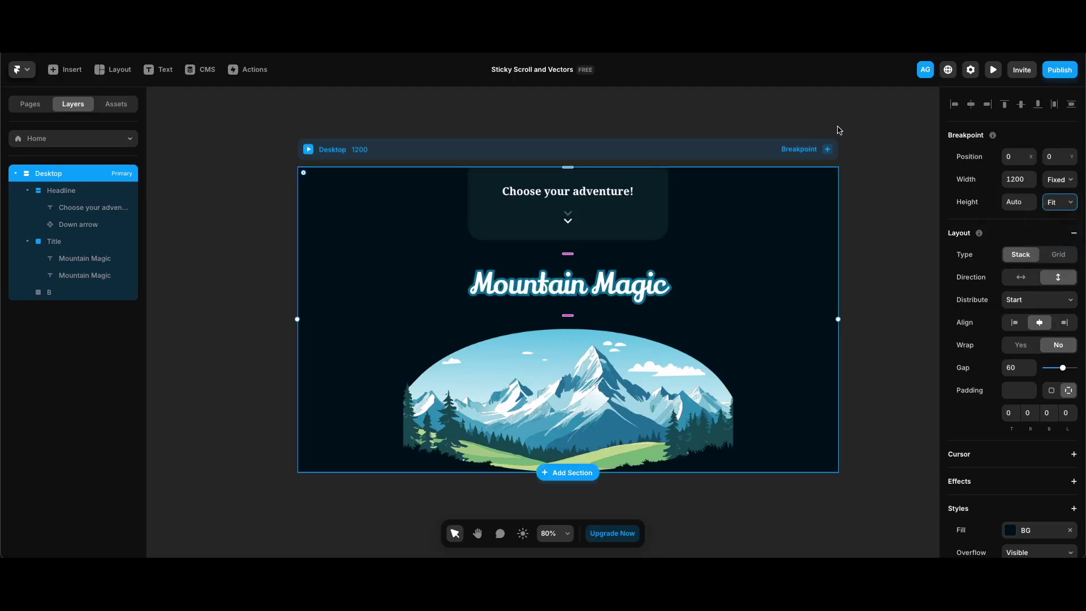
Add a 350 by 205 frame named F and nest it in Desktop below frame B.
scroll(187, 460, "down", 1)
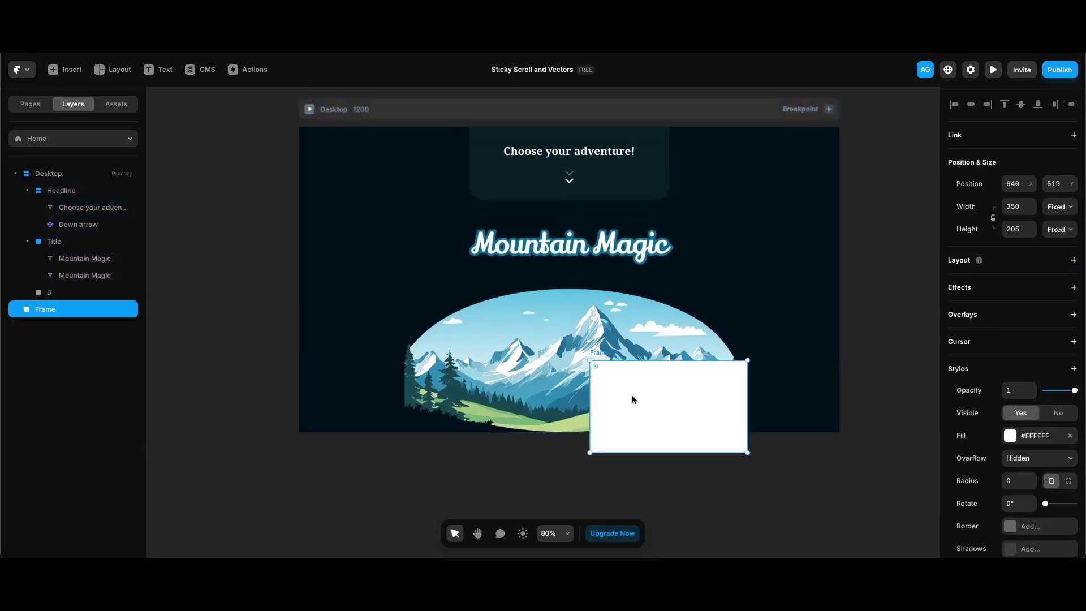
double_click(48, 310)
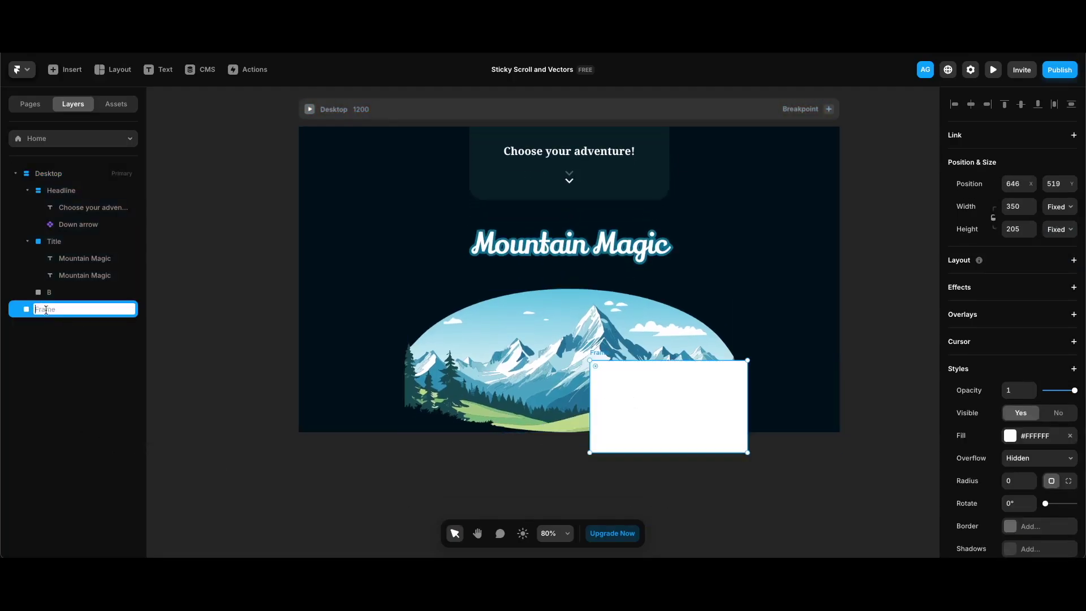
left_click_drag(49, 309, 86, 318)
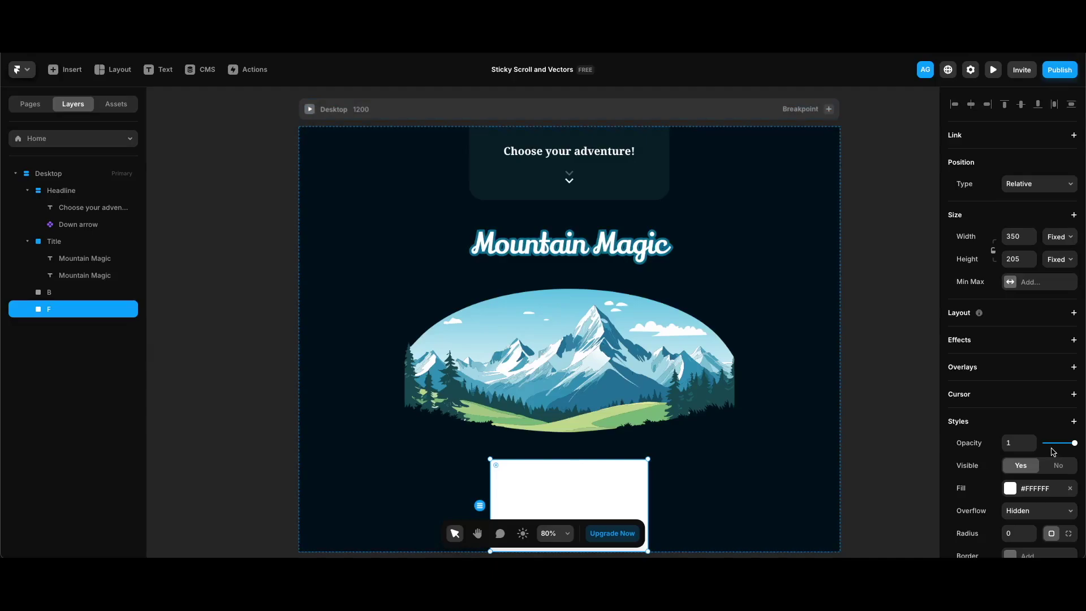
Replace the white fill of frame F with the image Asset 1-2.svg and set its image type to Fit.
scroll(1045, 449, "down", 3)
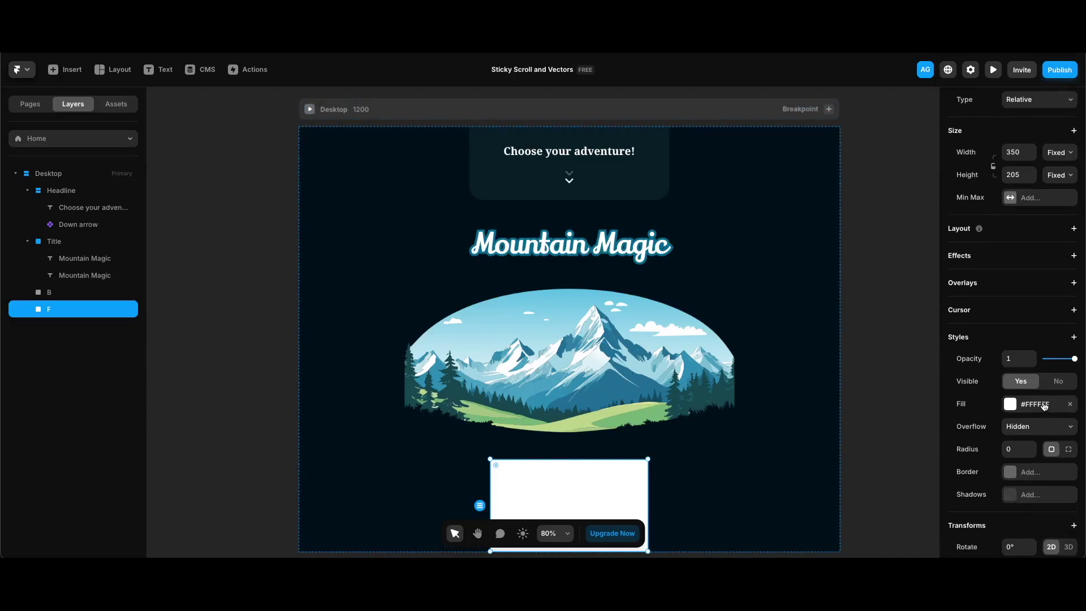
left_click(1043, 406)
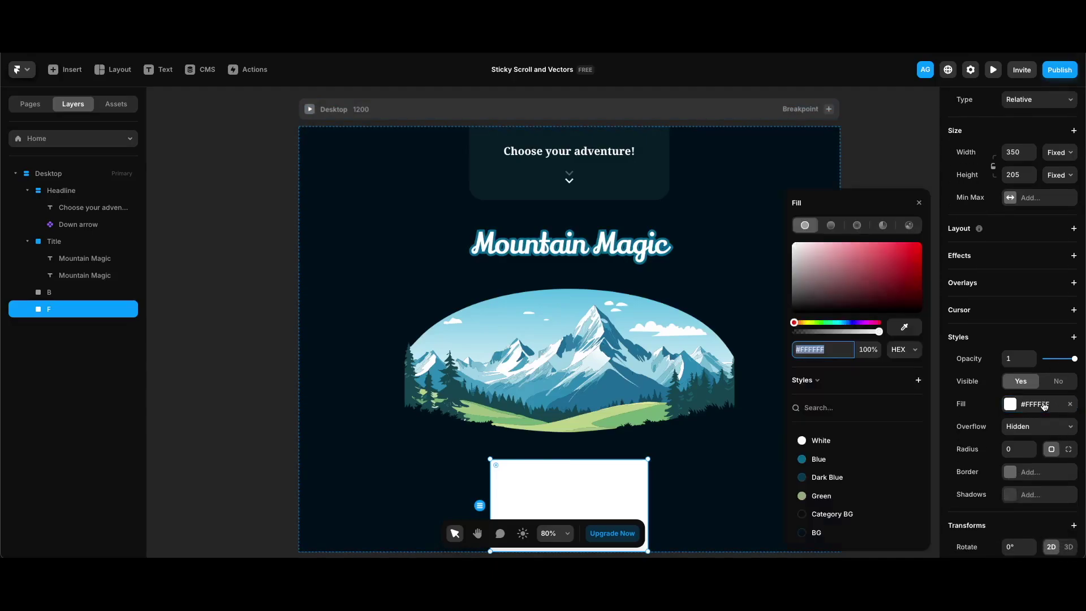
left_click(910, 226)
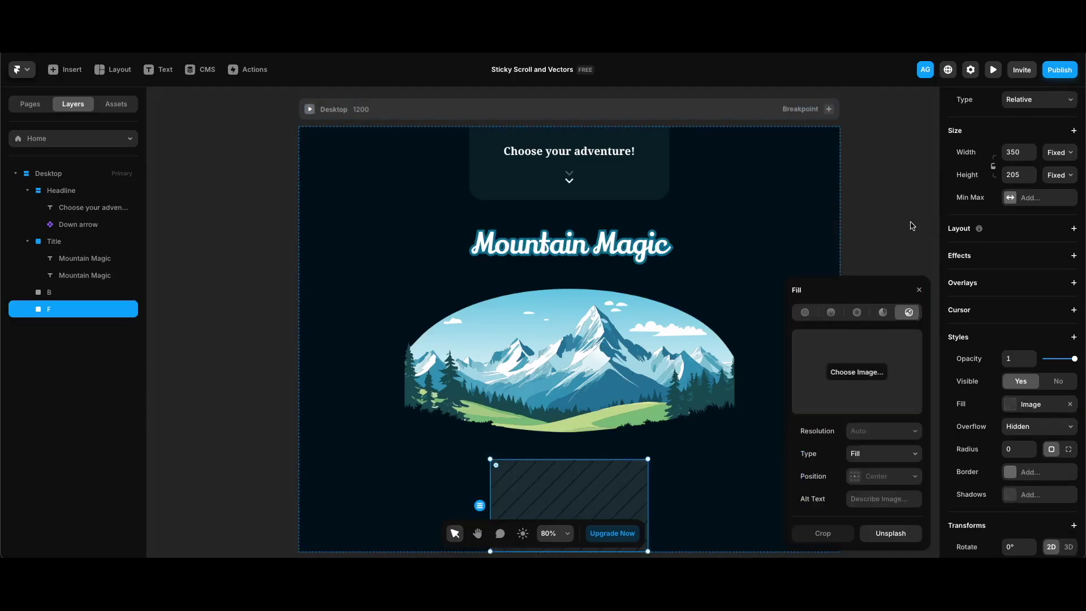
left_click(866, 372)
double_click(449, 221)
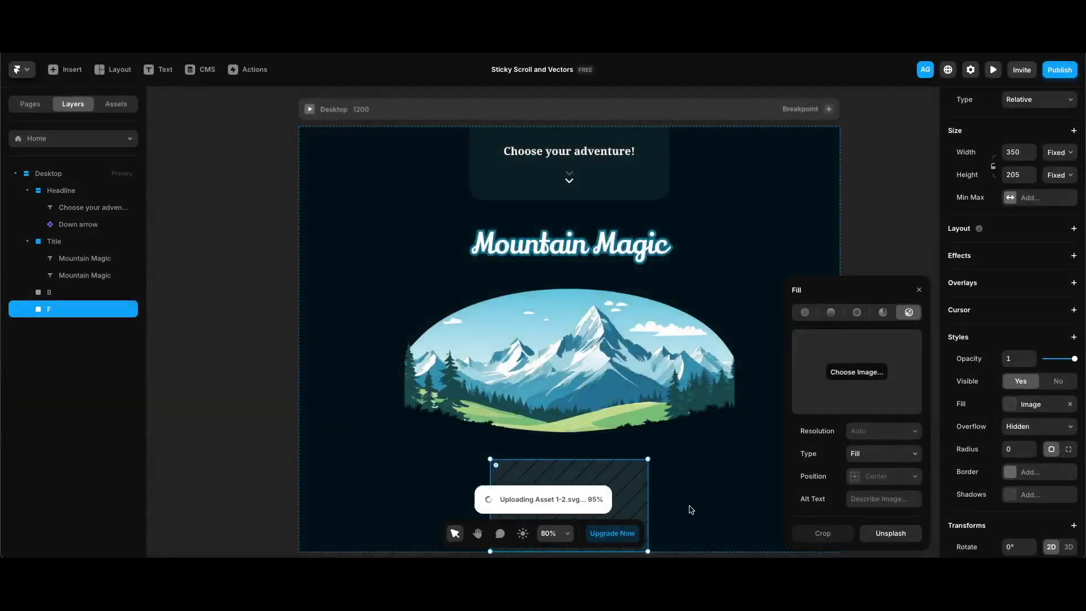
left_click(897, 453)
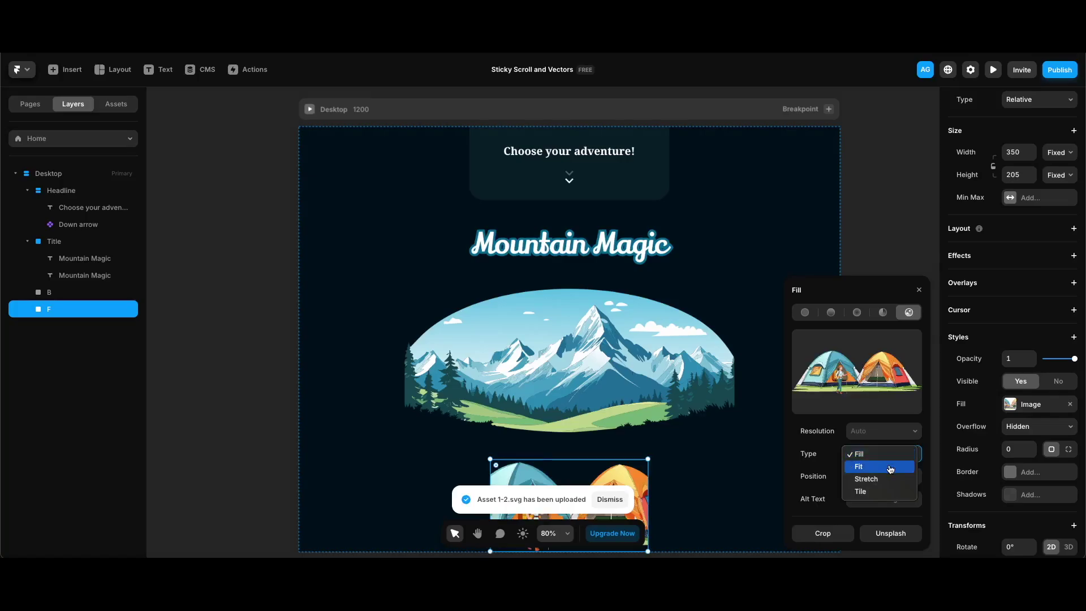
left_click(891, 467)
key("Escape")
Set the size of frame F to 407 wide by 141 high.
left_click(1018, 152)
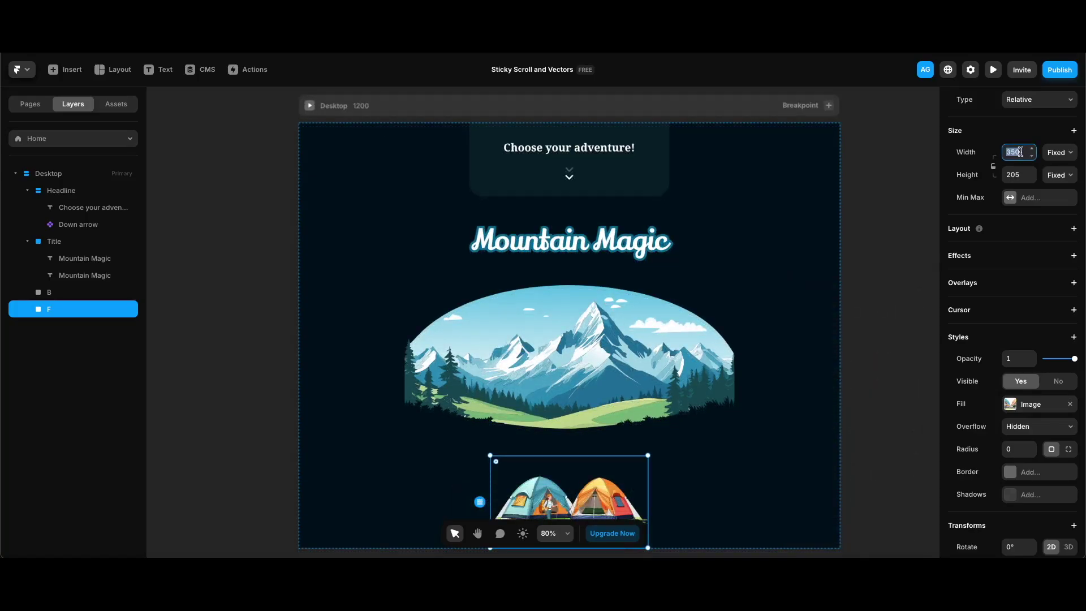
type("40")
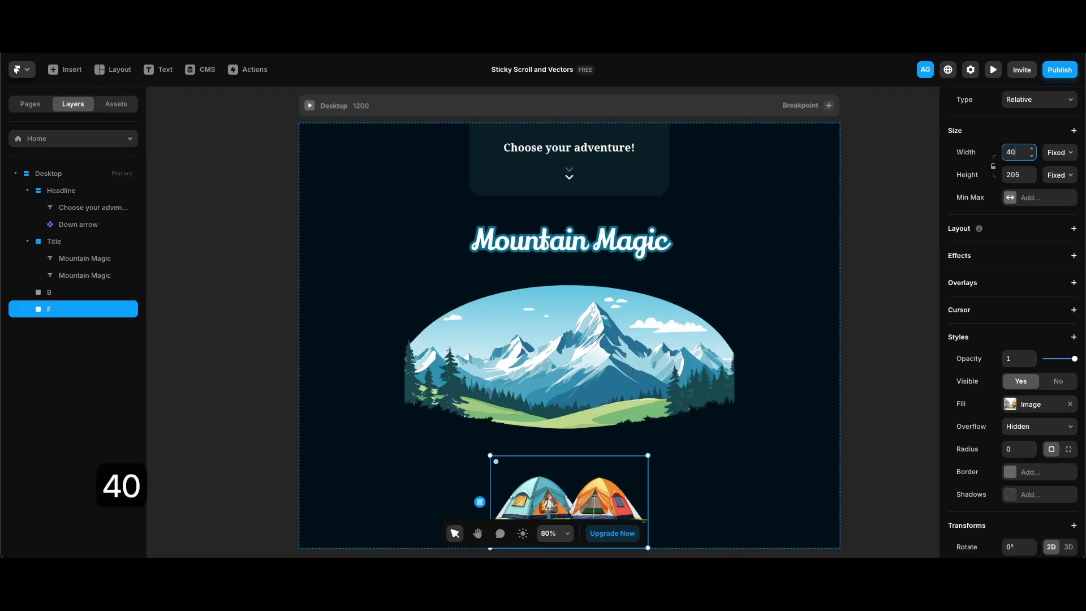
type("7")
key("Return")
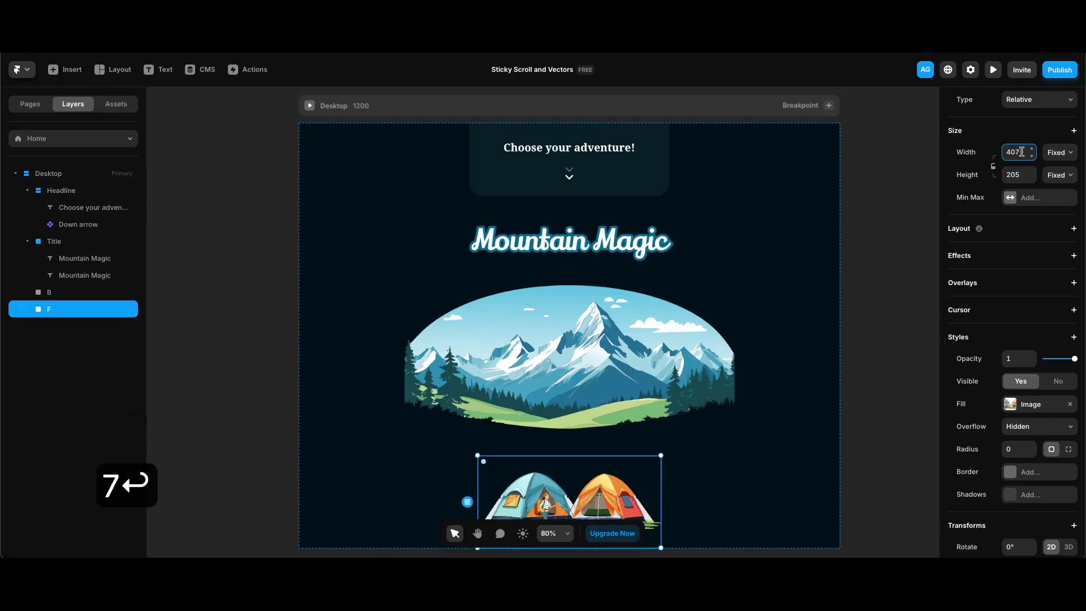
left_click(1022, 175)
type("141")
key("Return")
Wrap frames B and F together in a new frame and name it Visual.
left_click(72, 297)
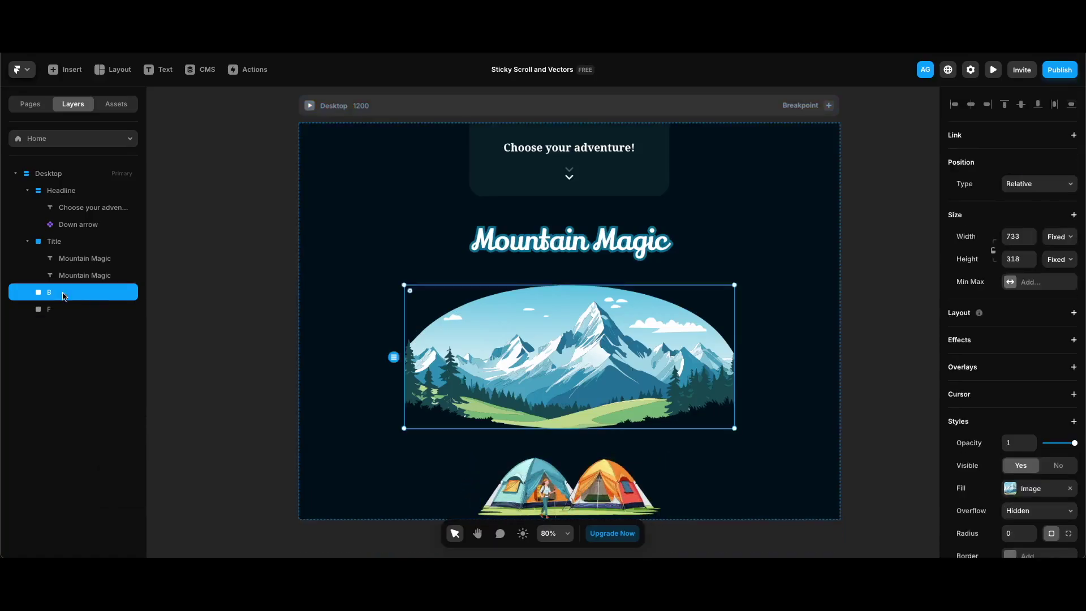
left_click(64, 309, "shift")
right_click(62, 310)
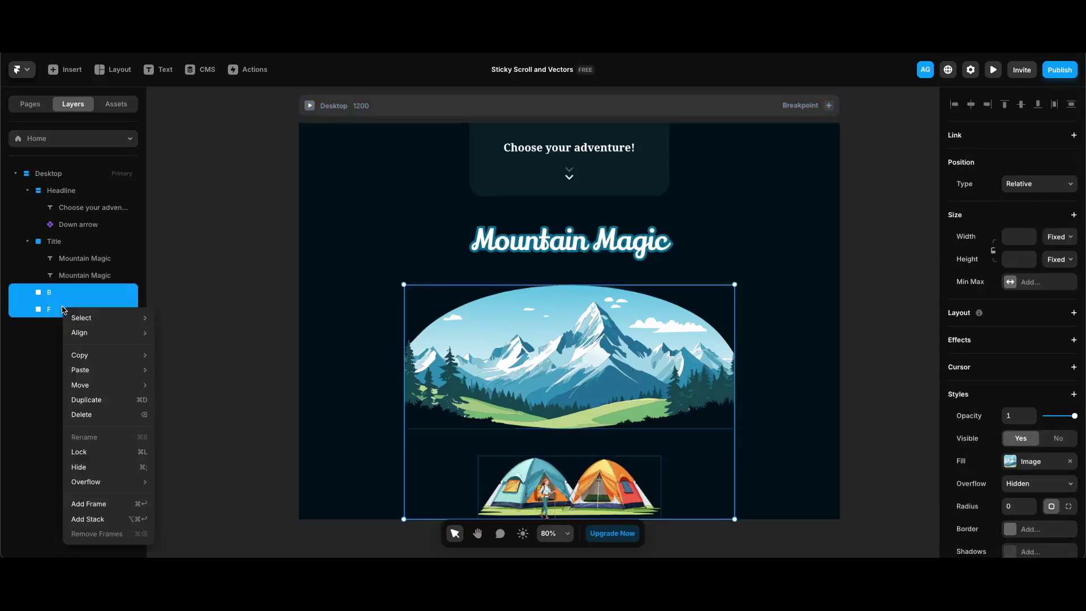
left_click(88, 504)
double_click(64, 292)
type("Visual")
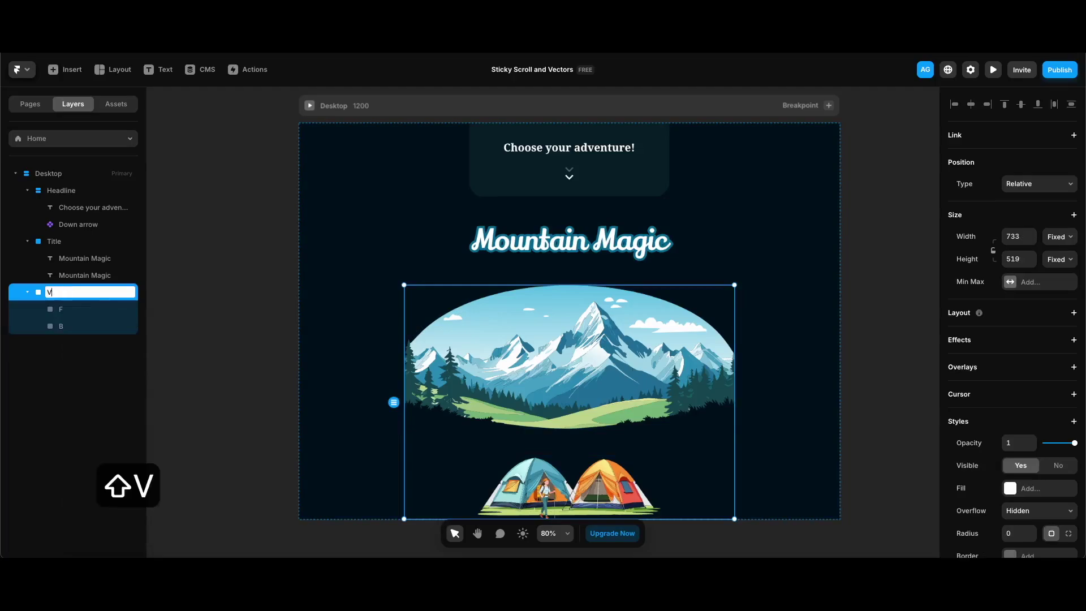
key("Return")
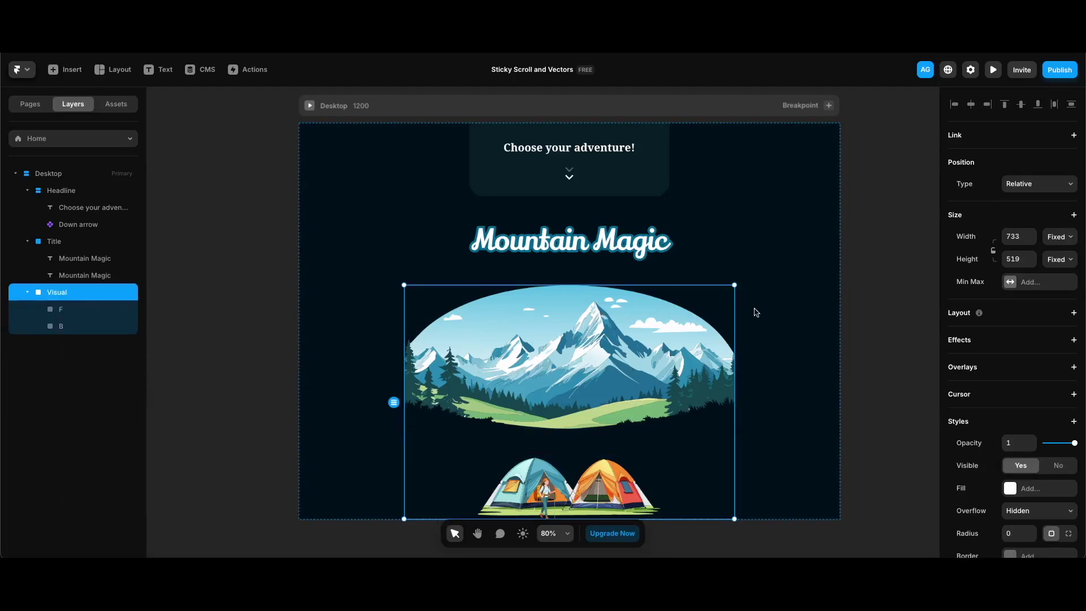
Make the Visual frame's position Sticky and set its height to 295.
left_click(1032, 185)
left_click(1020, 209)
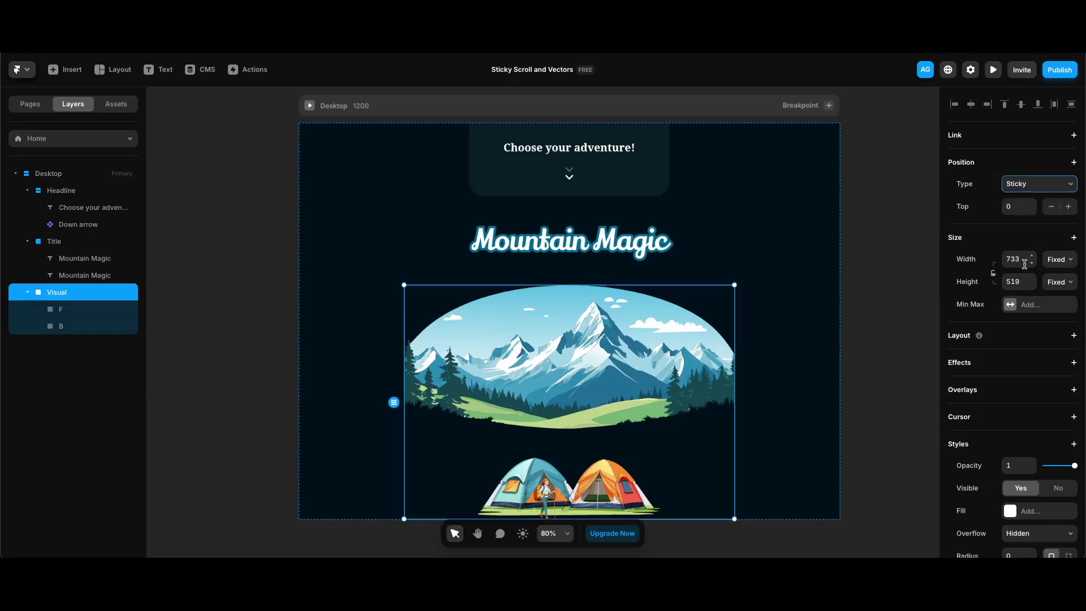
left_click(1022, 280)
type("29")
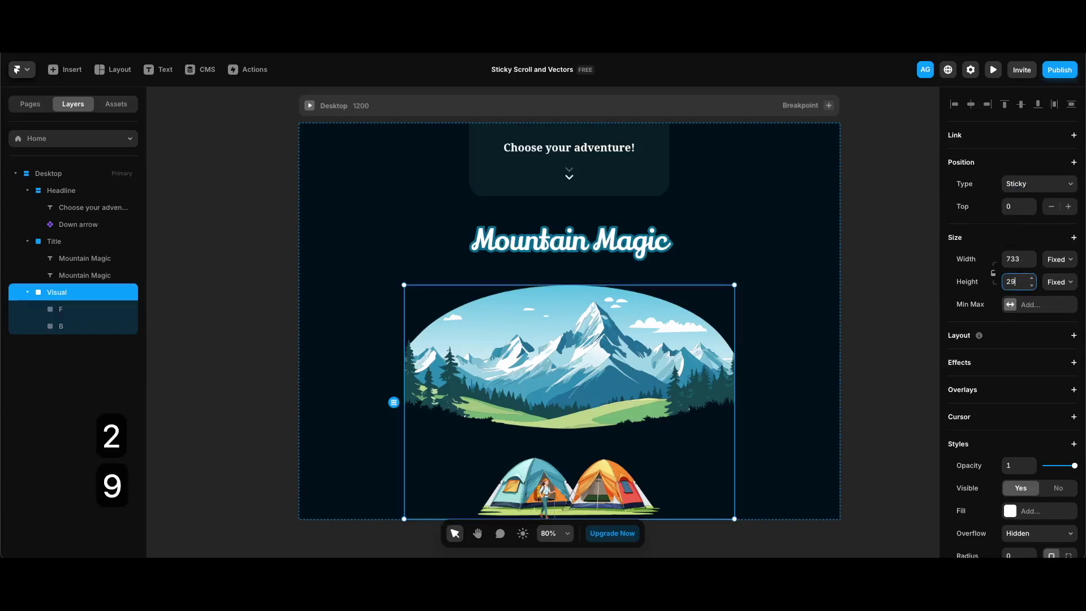
key("Return")
Move the tents frame F to the lower right of the mountain illustration and nest it back inside Visual above B.
left_click(120, 311)
key("shift+Right")
key("shift+Right")
key("shift+Right")
key("shift+Right")
key("shift+Right")
key("shift+Right")
key("shift+Right")
key("shift+Right")
key("shift+Right")
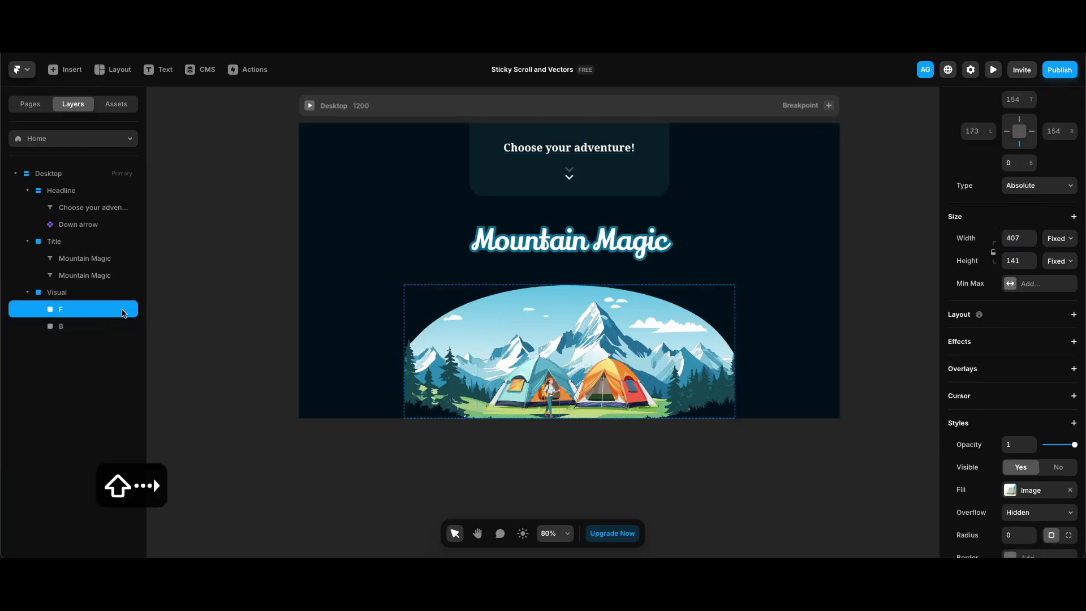
left_click_drag(592, 387, 667, 394)
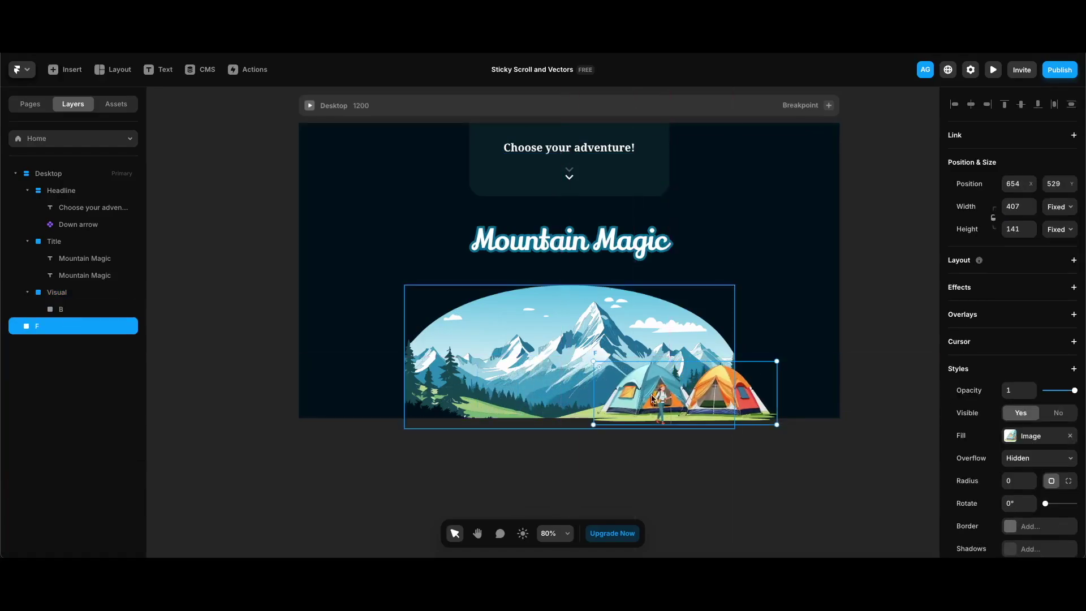
left_click_drag(57, 325, 80, 303)
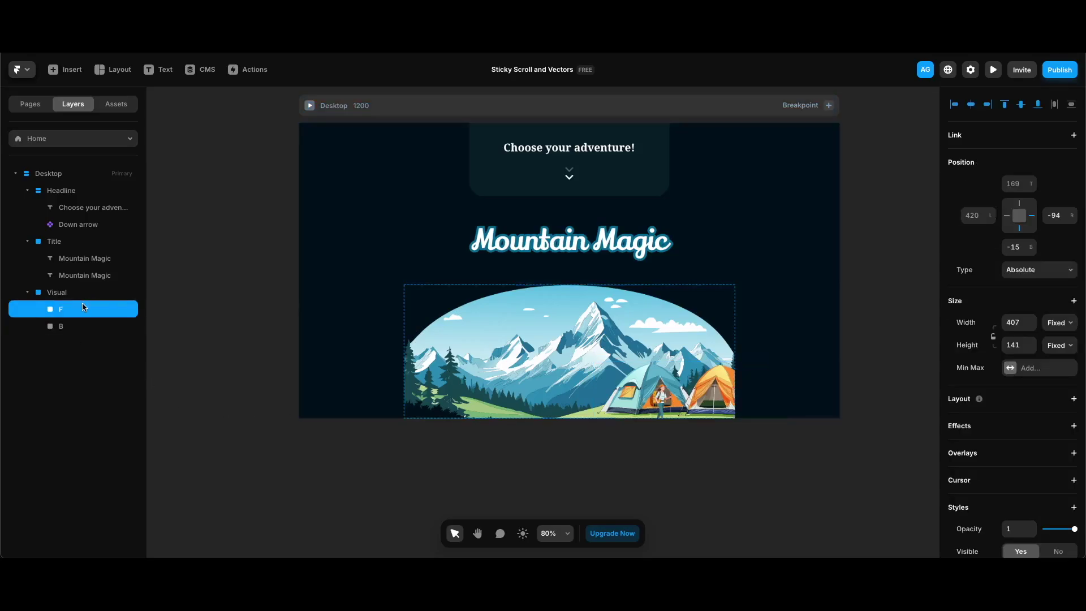
Set the overflow of the Visual frame to Visible.
key("Escape")
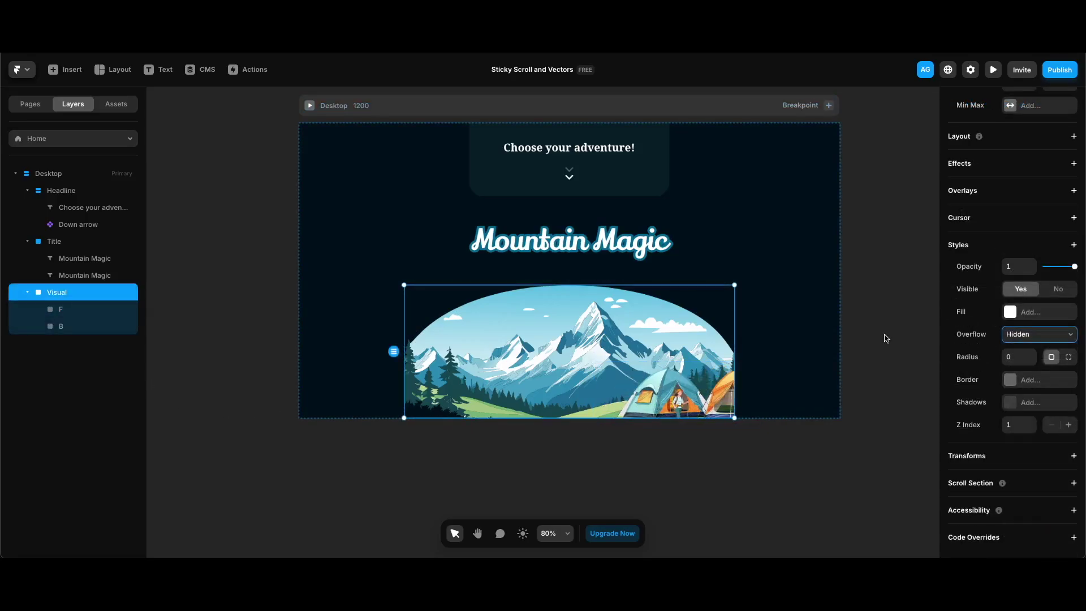
left_click(1025, 337)
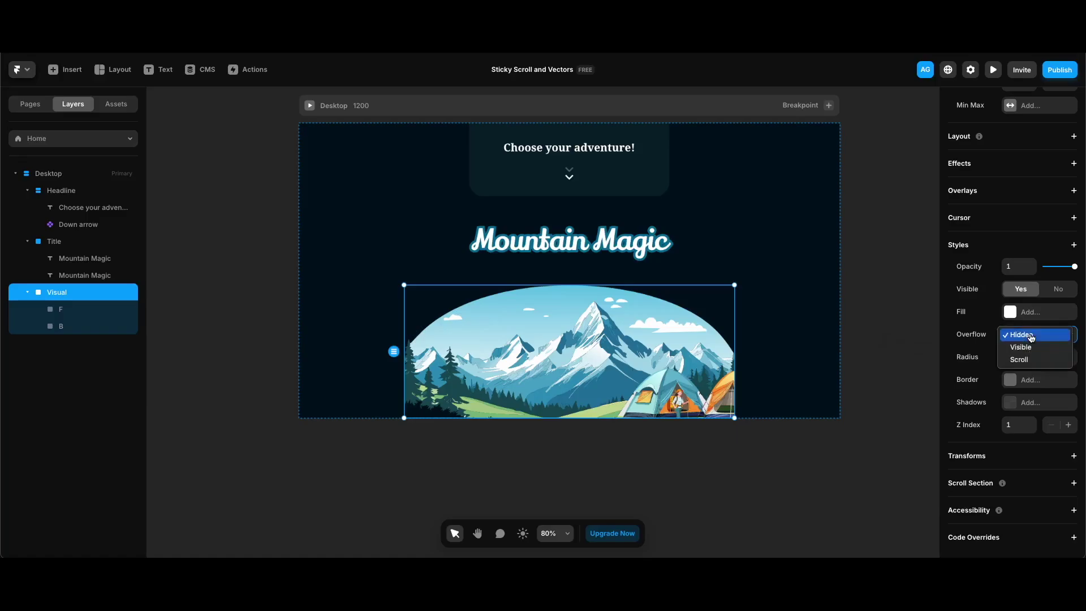
left_click(1021, 333)
key("Escape")
Wrap the Title and Visual frames in a new stack and name it Category.
left_click(62, 243)
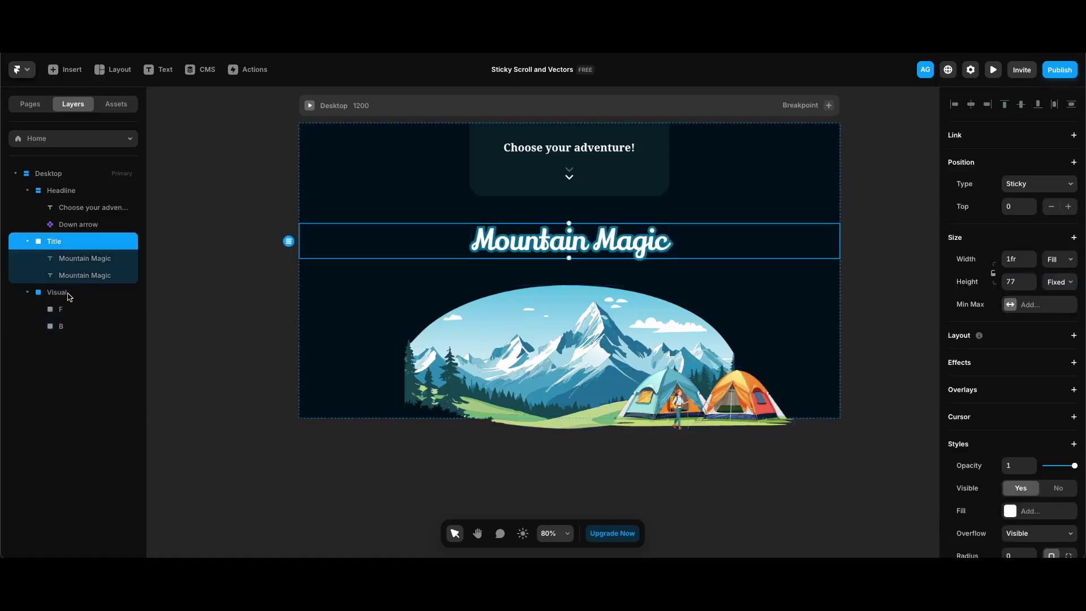
left_click(70, 294, "shift")
right_click(71, 294)
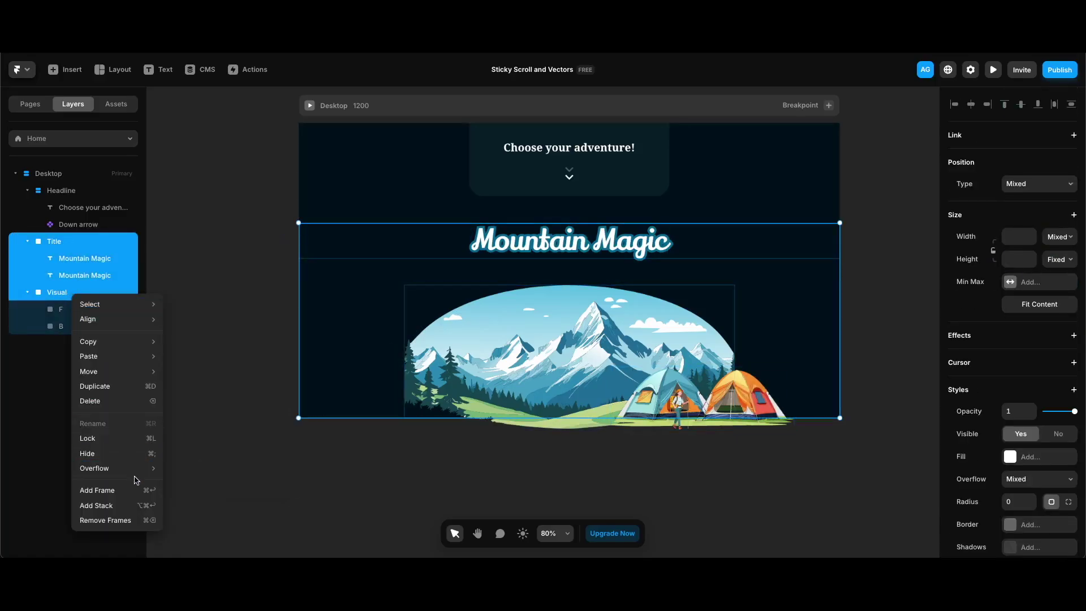
left_click(126, 506)
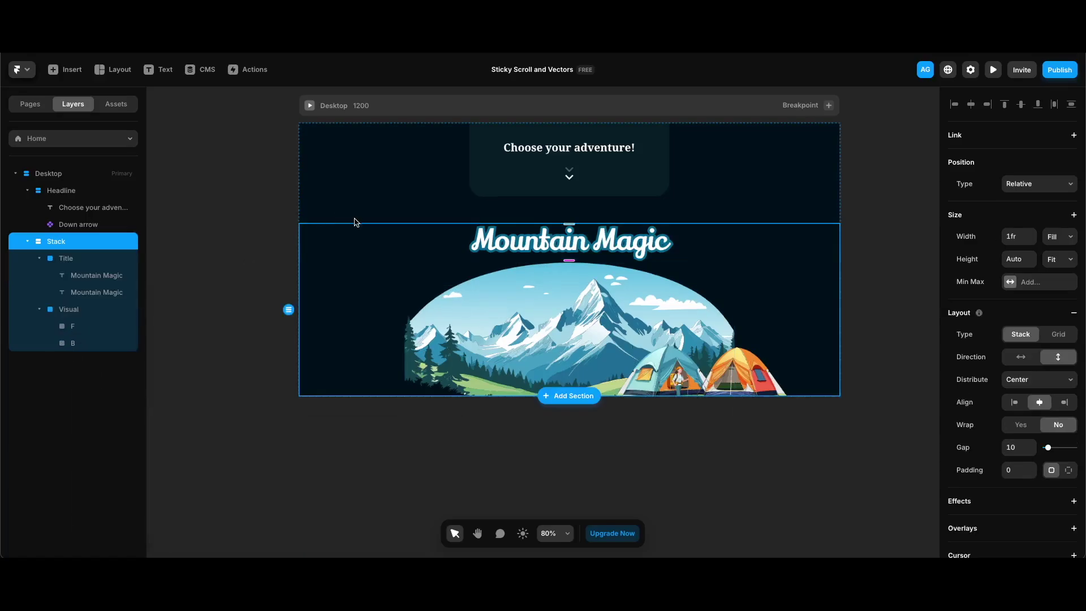
double_click(69, 242)
type("Category")
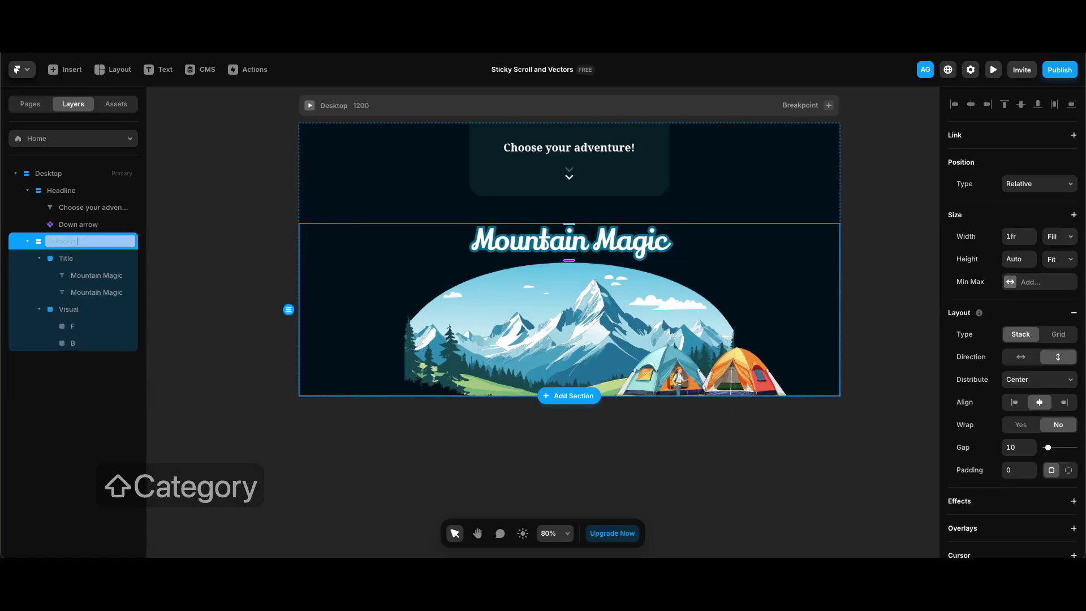
key("Return")
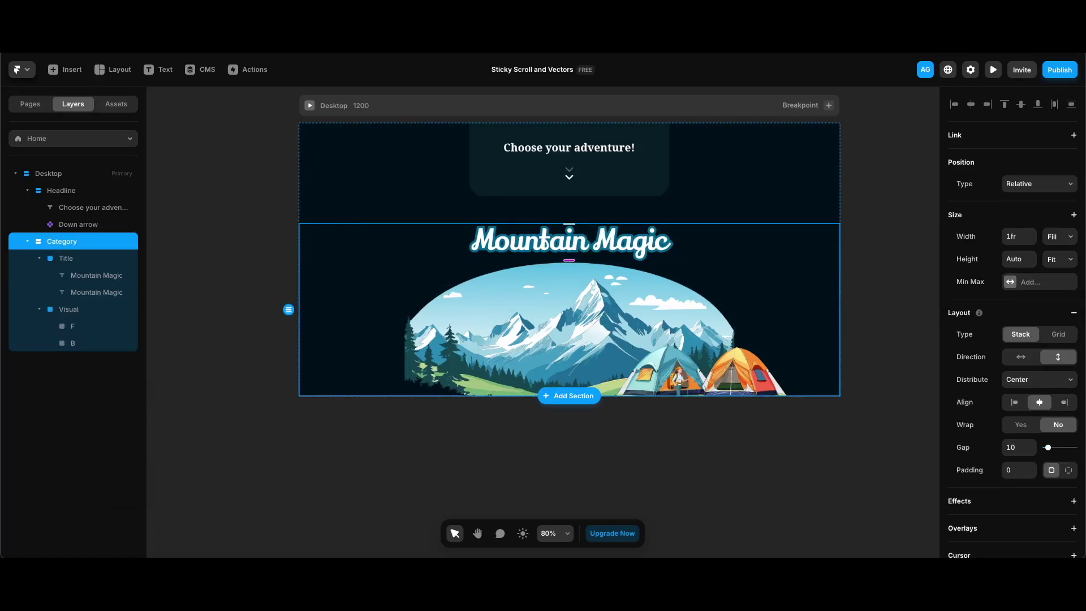
Set the overflow of the Category stack to Visible.
scroll(1024, 450, "down", 4)
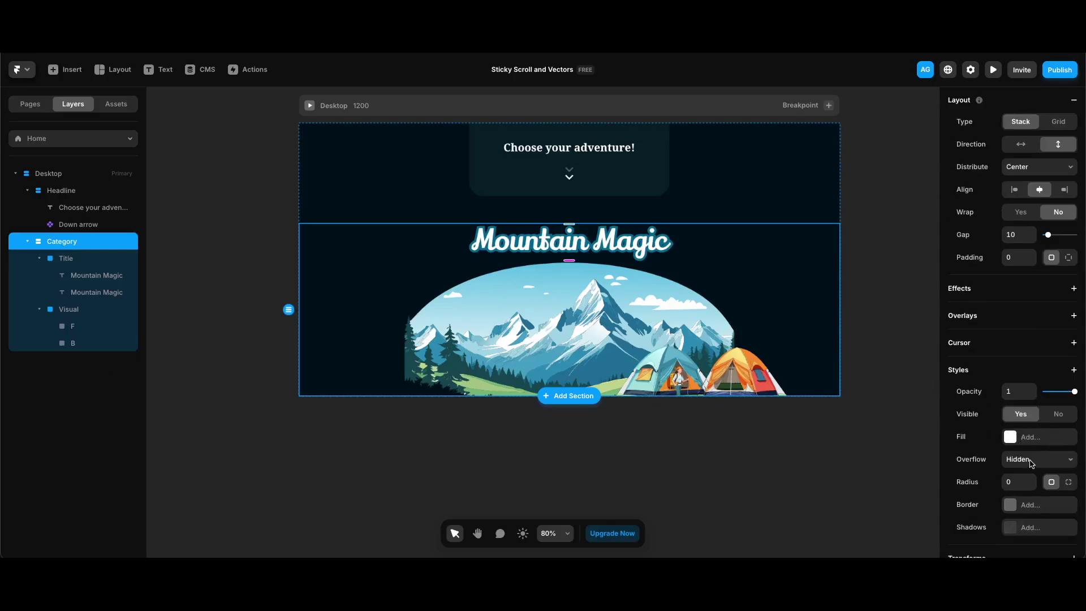
left_click(1033, 463)
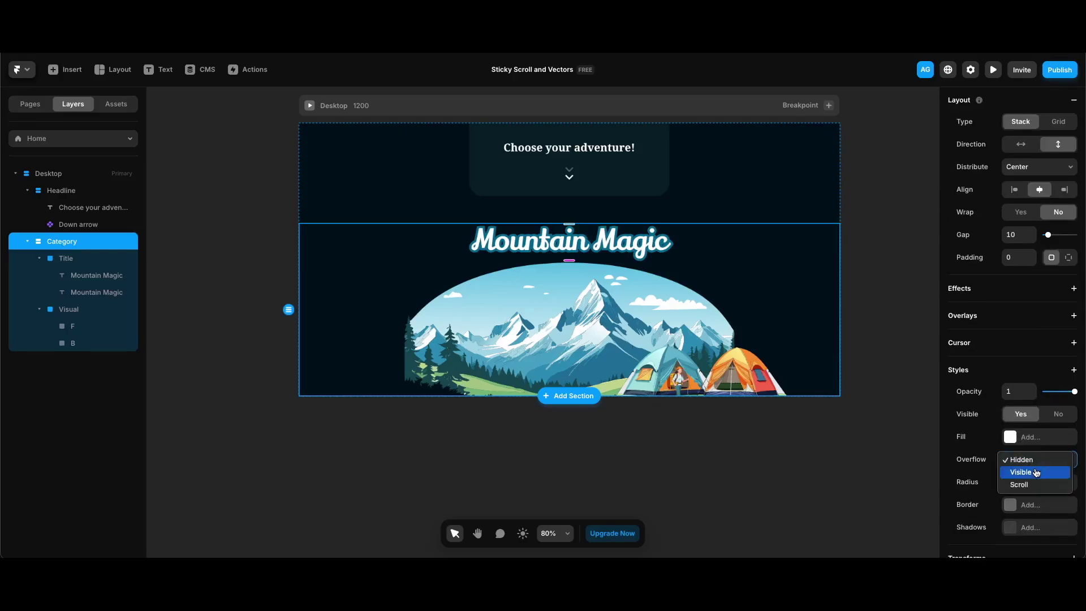
left_click(1036, 473)
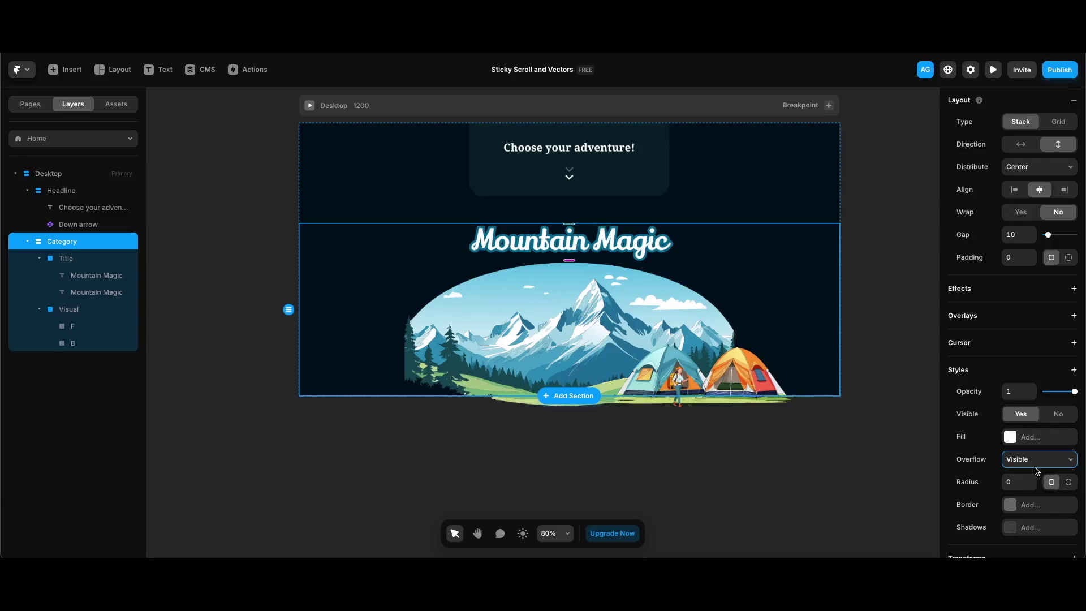
Set the gap between items in the Category stack to 0.
scroll(987, 470, "down", 2)
scroll(986, 469, "up", 2)
scroll(987, 470, "up", 2)
double_click(1018, 304)
type("0")
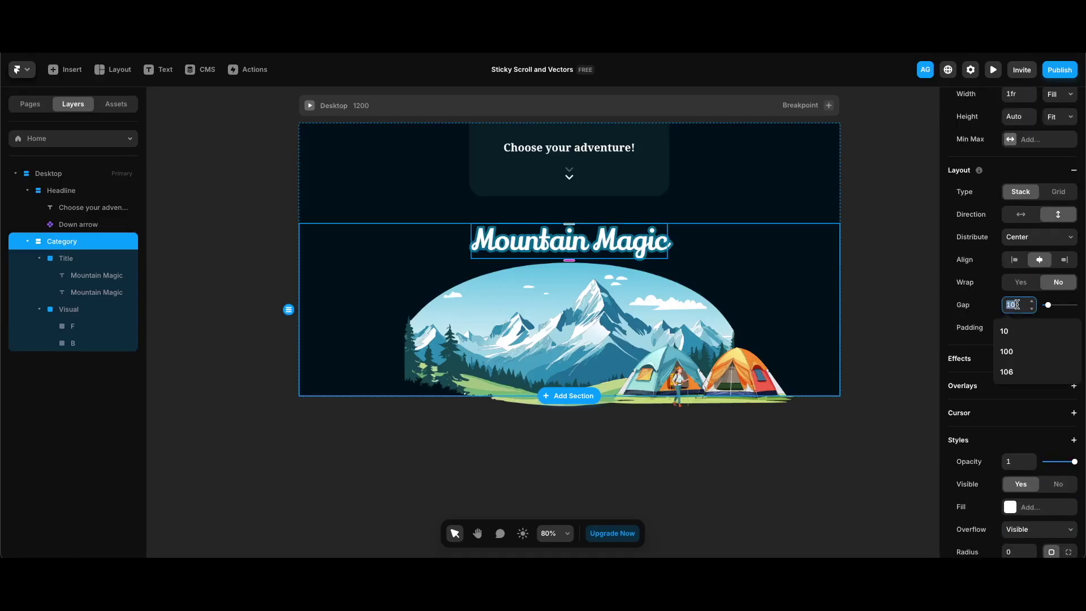
key("Return")
Give the Category stack individual padding of 42 at the top and 50 at the bottom.
left_click(1068, 328)
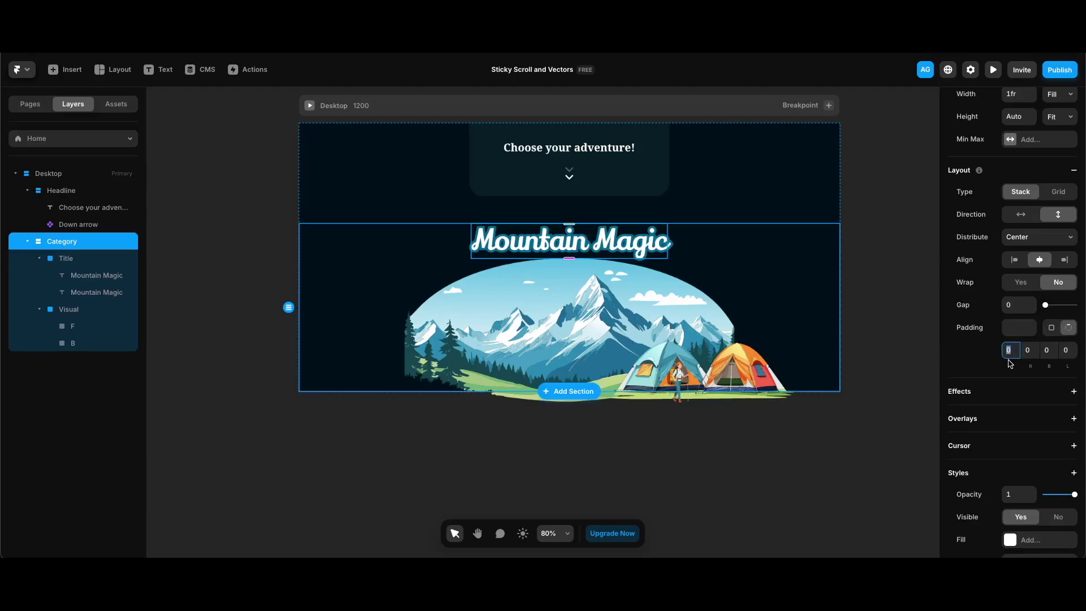
type("42")
key("Return")
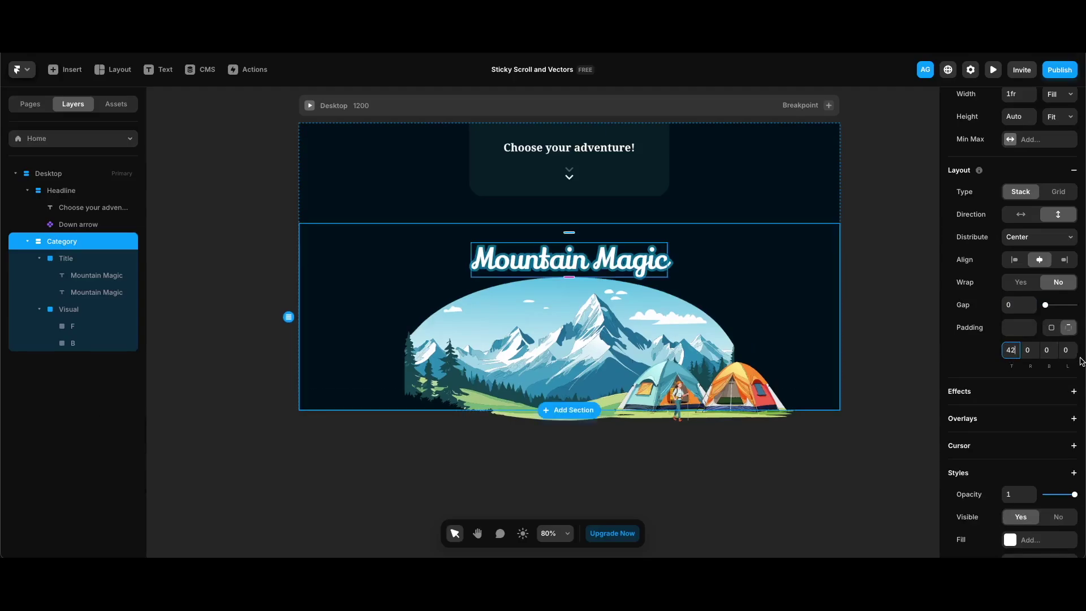
left_click(1048, 350)
type("50")
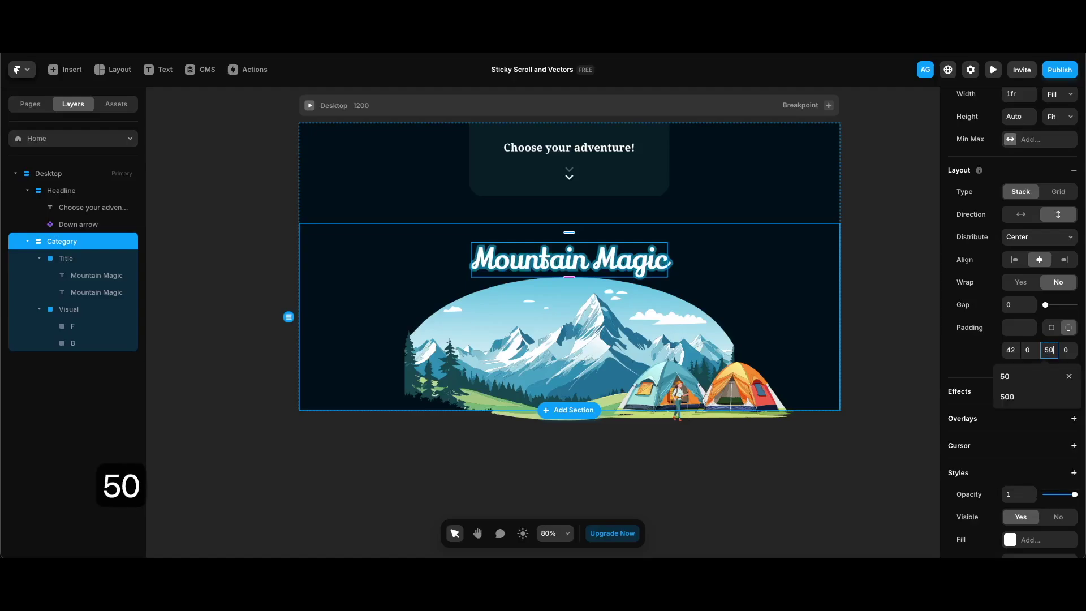
key("Return")
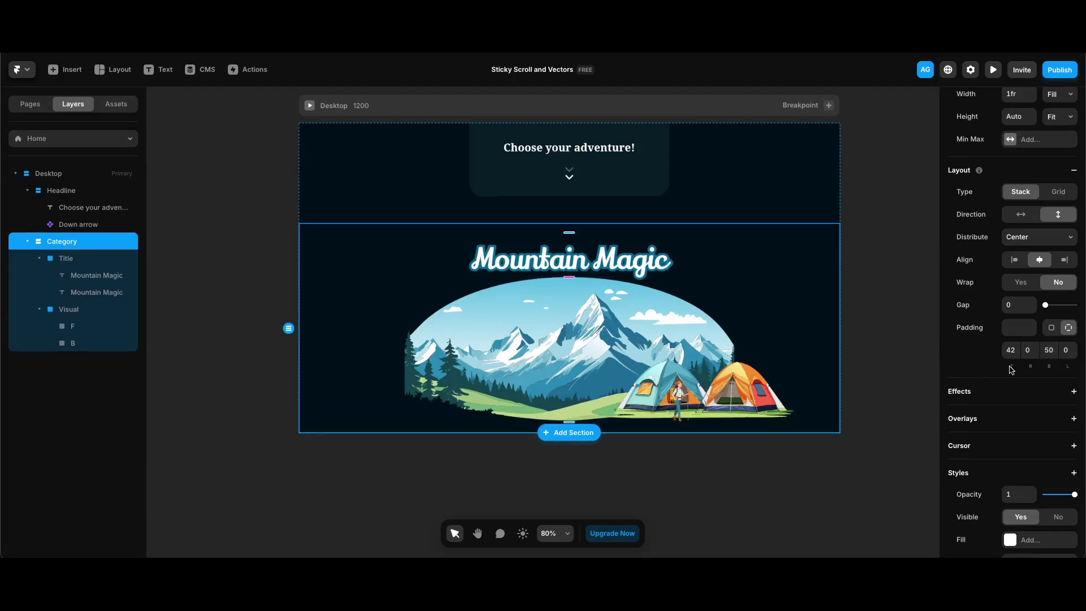
Set the top position of frame B inside Visual to -40 and select the Title frame.
left_click(88, 345)
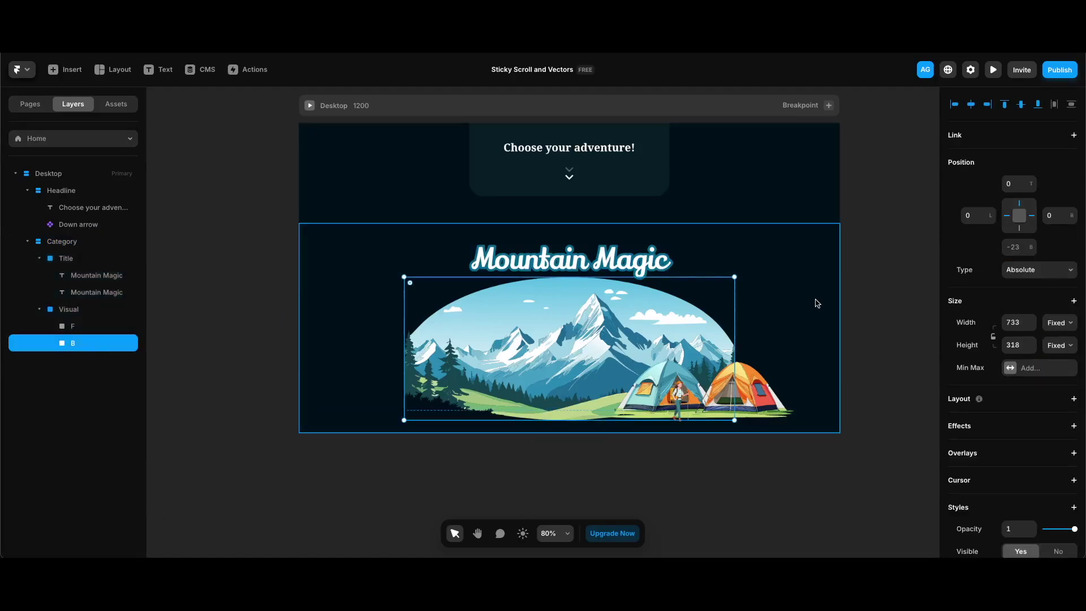
left_click(1020, 187)
type("-40")
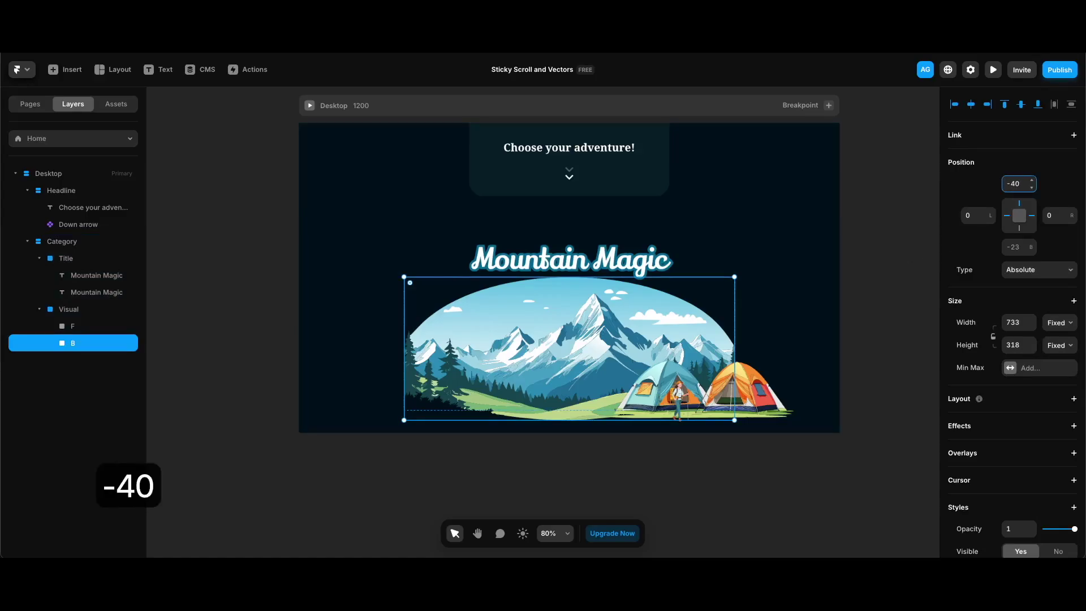
left_click(569, 257)
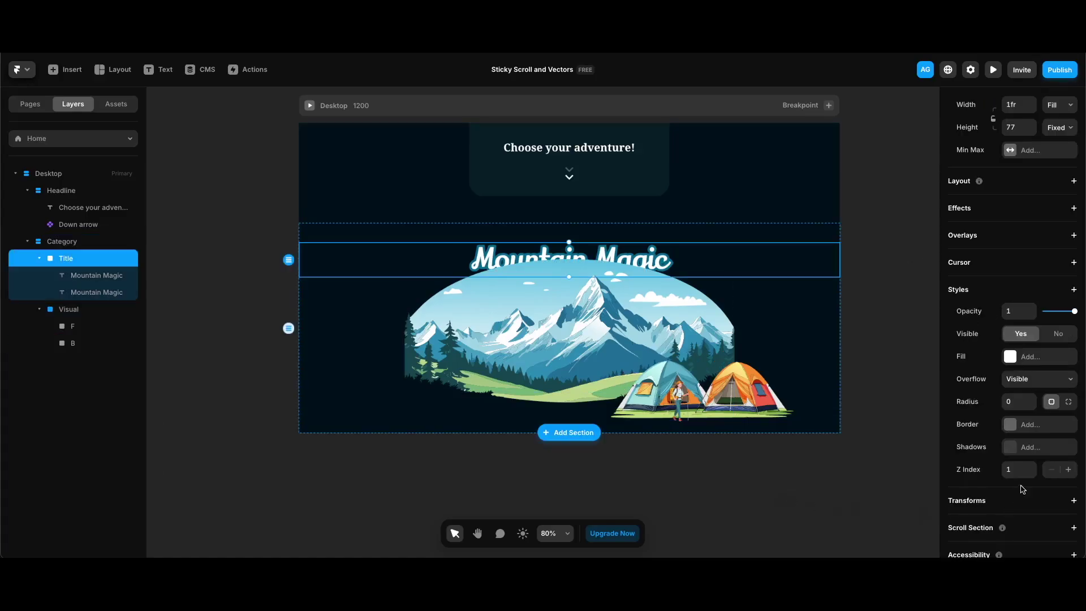
Set the Z index of the Title frame to 5 so it sits above the illustration.
left_click(1016, 470)
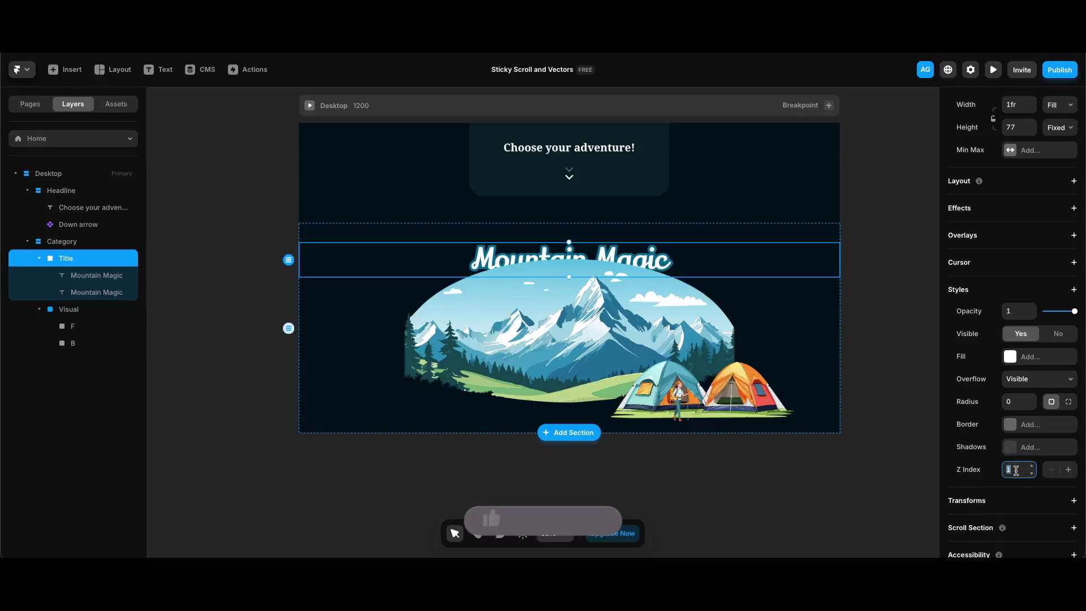
type("5")
key("Return")
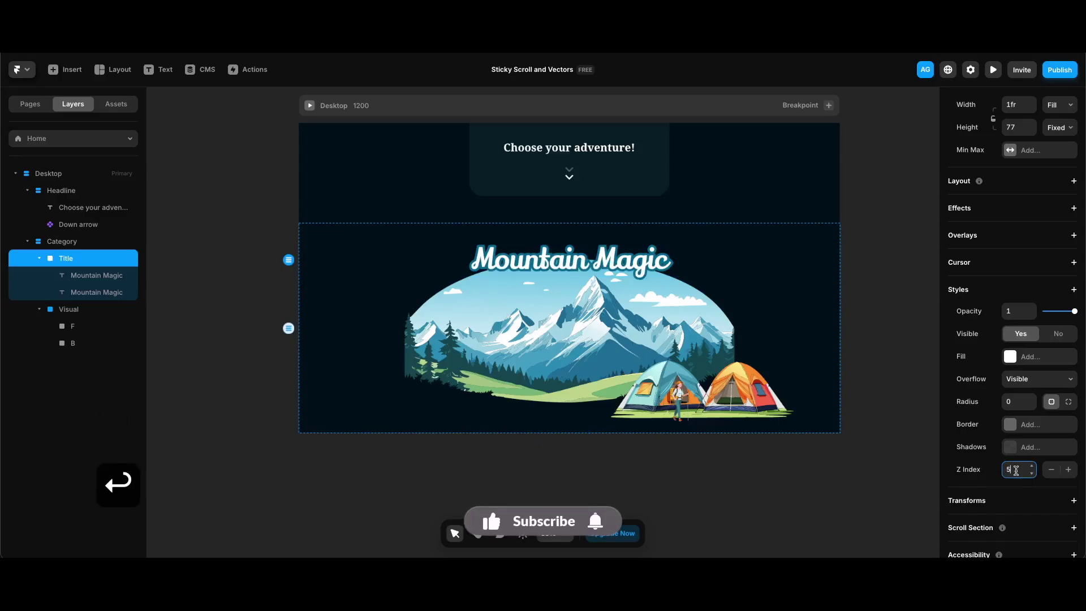
left_click(402, 496)
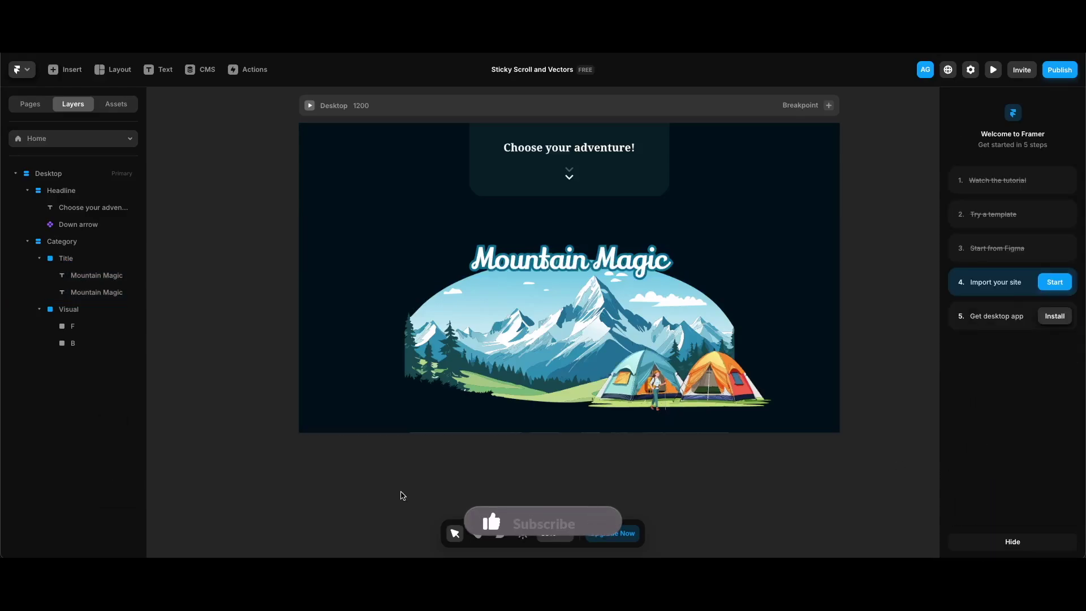
Insert a Material icon below the Visual in the Category stack, locking its proportions and sizing it to 27.
left_click(63, 70)
left_click_drag(39, 169, 582, 429)
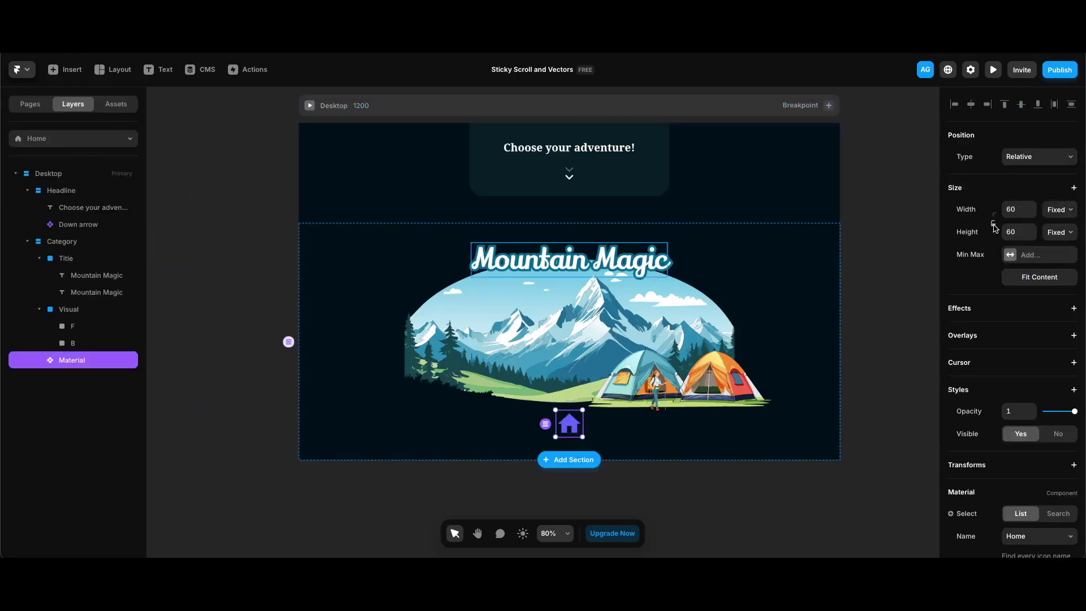
left_click(994, 224)
left_click(1018, 211)
type("24")
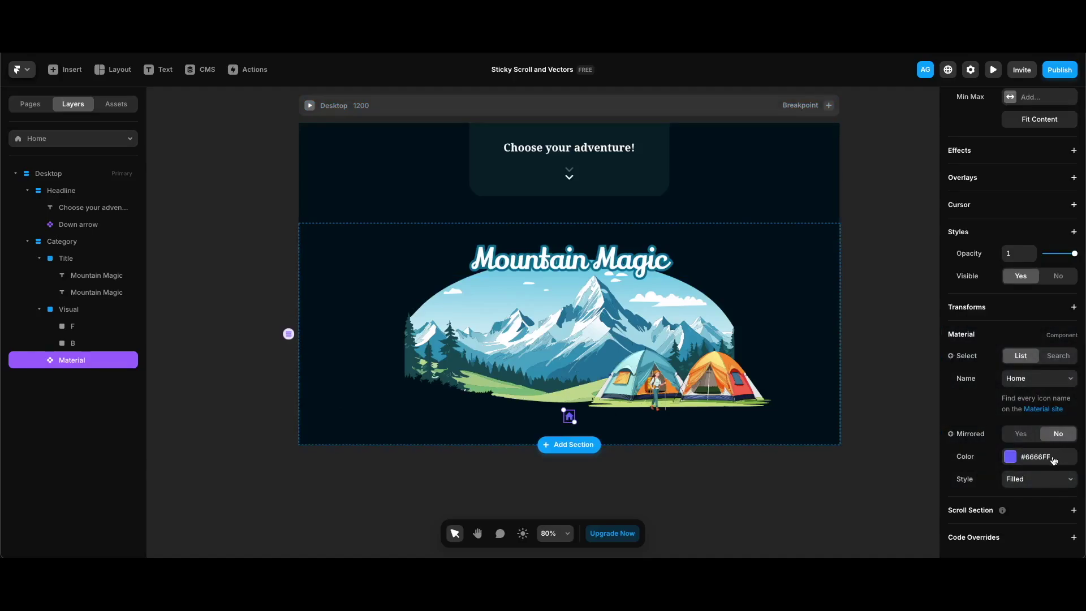
Apply the Green colour style to the Material icon.
left_click(1054, 460)
left_click(825, 497)
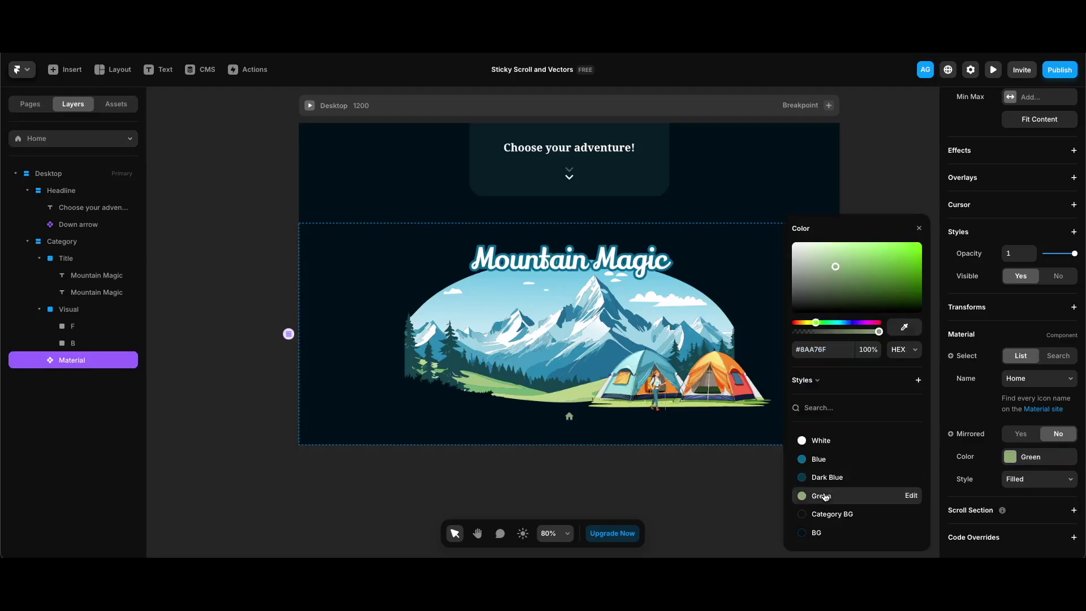
left_click(921, 231)
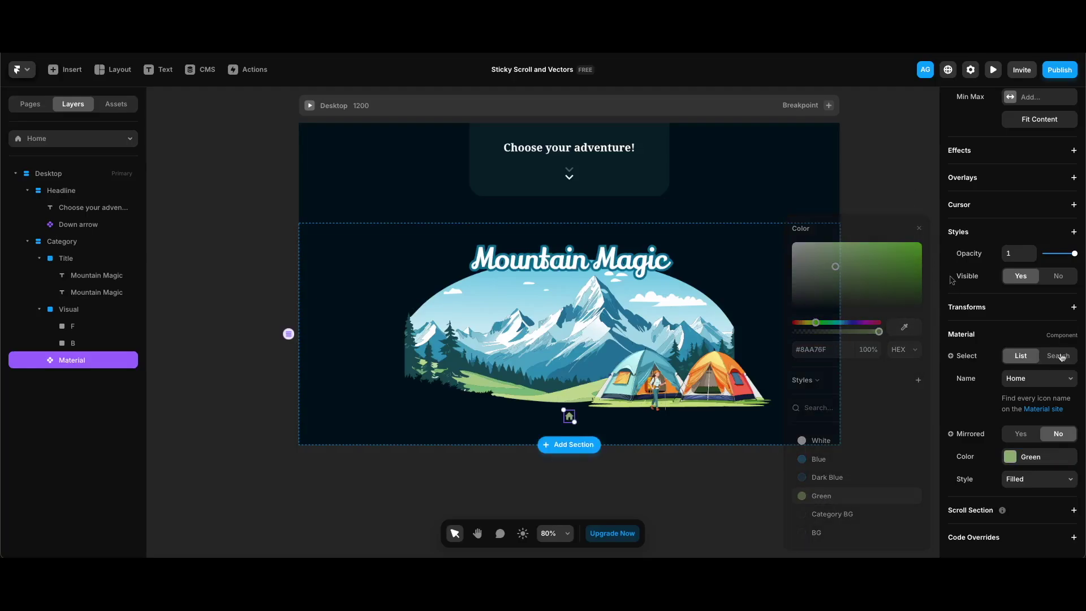
Change the Material icon to Checkcircle using name search and set its style to Rounded.
left_click(1058, 355)
left_click(1032, 410)
type("CheckCircle")
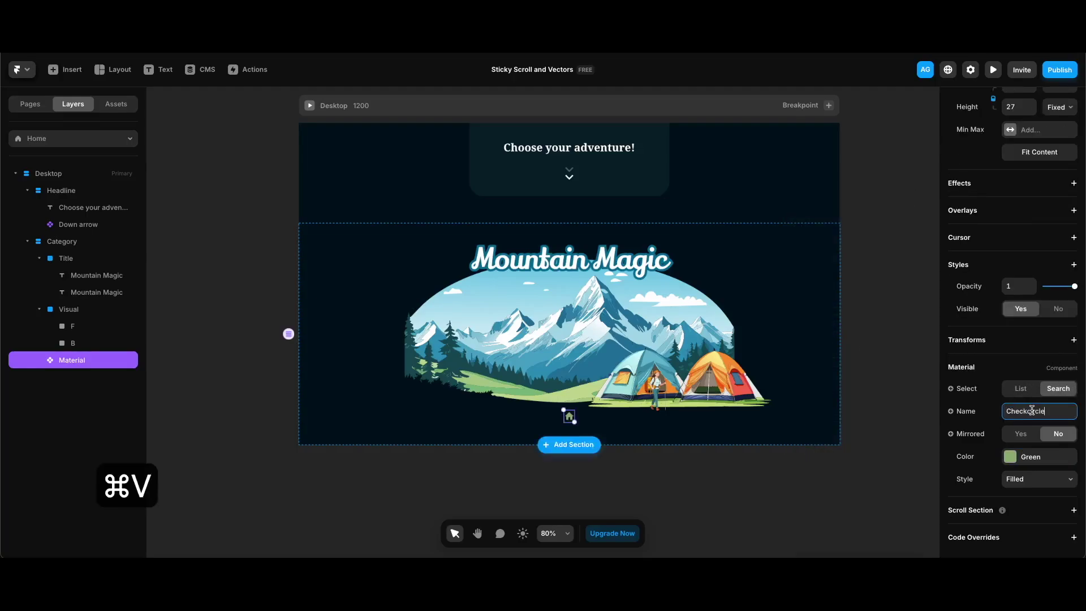
left_click(1015, 479)
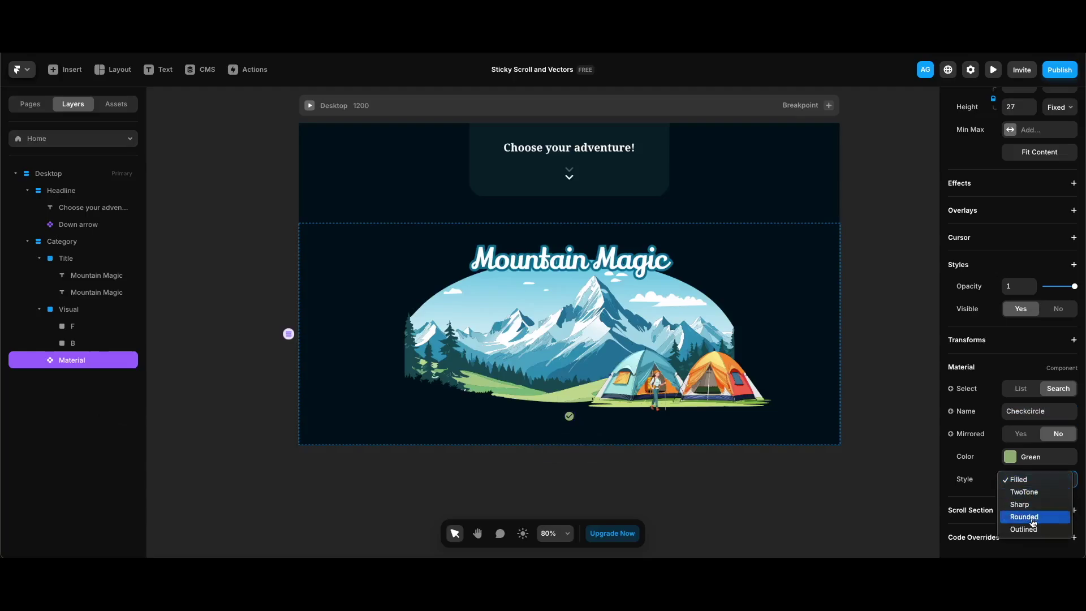
left_click(1024, 517)
scroll(543, 441, "down", 1)
left_click(539, 463)
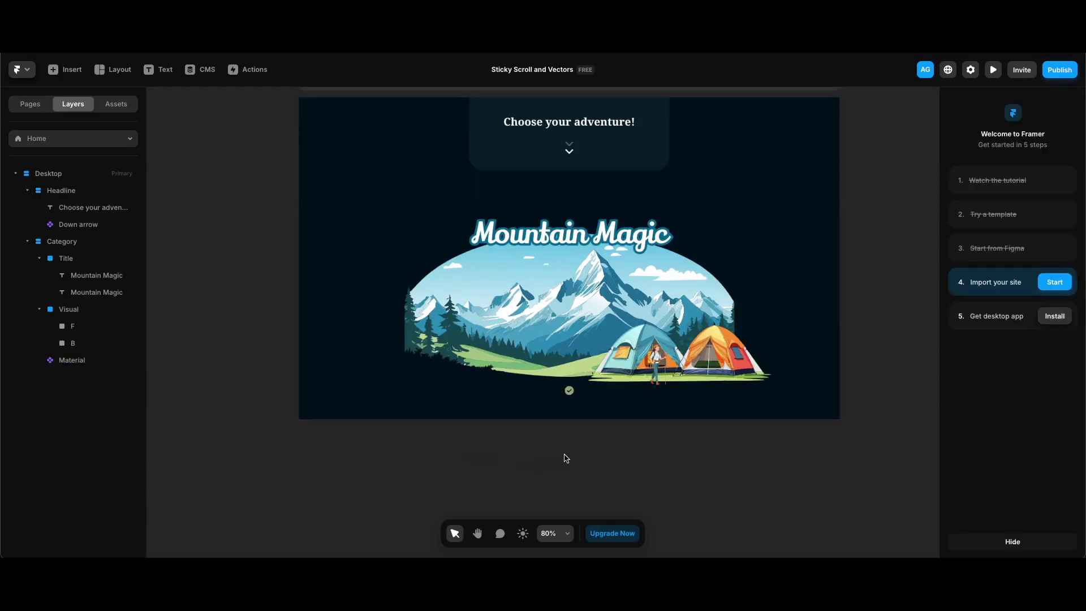
Add the text "Embark on scenic hikes and discover hidden trails" and place it below the check icon in the Category stack.
scroll(560, 455, "down", 1)
key("t")
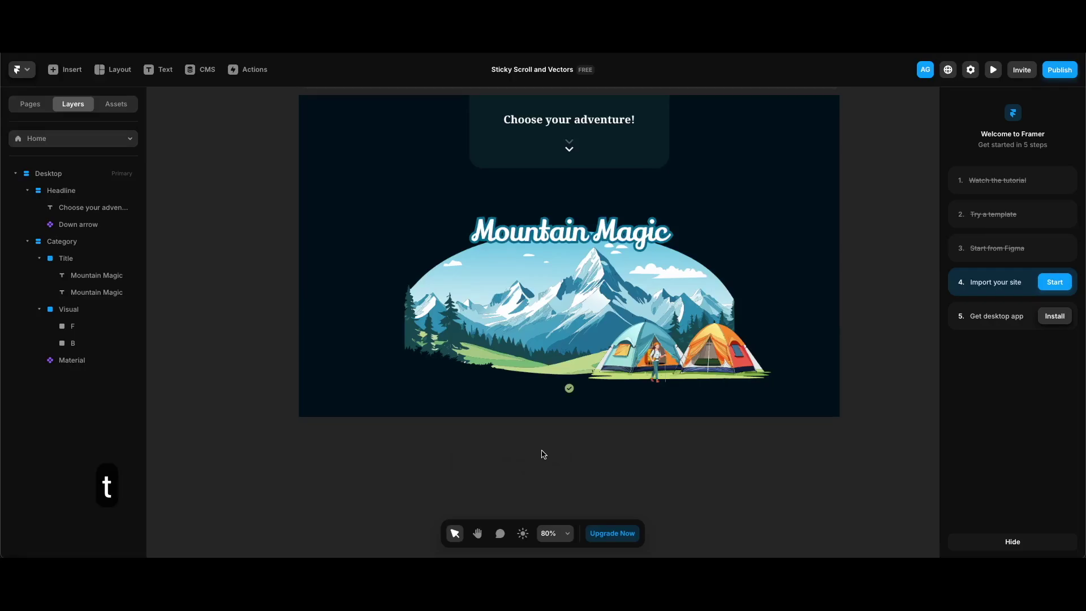
key("t")
left_click(543, 449)
type("Embark on scenic hikes and discover hidden trails")
left_click_drag(645, 455, 538, 402)
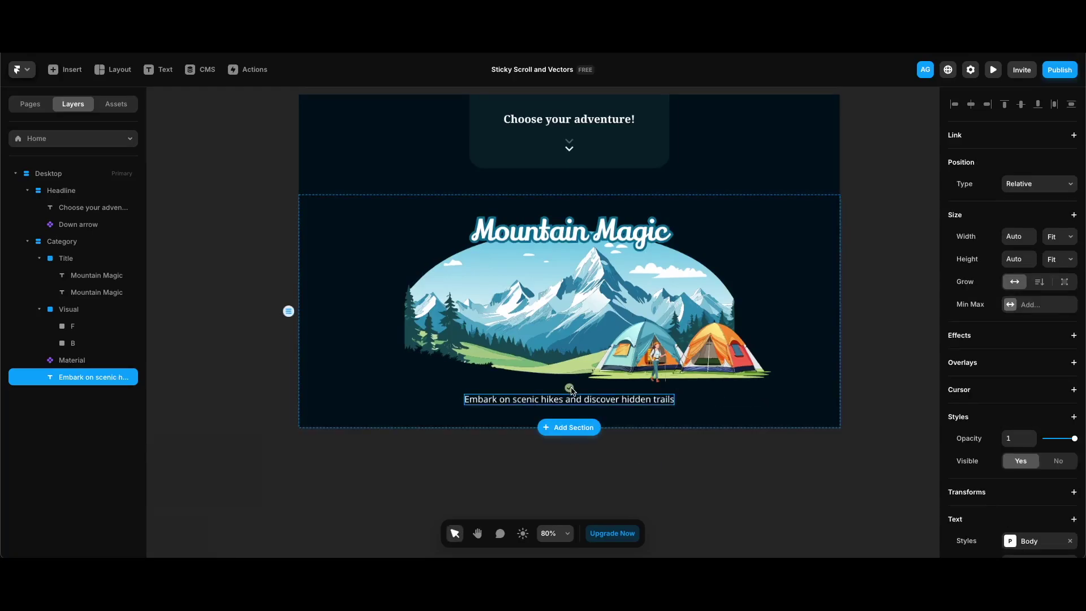
Wrap the check icon and its text in a stack named "Icon & list item".
left_click(570, 389, "shift")
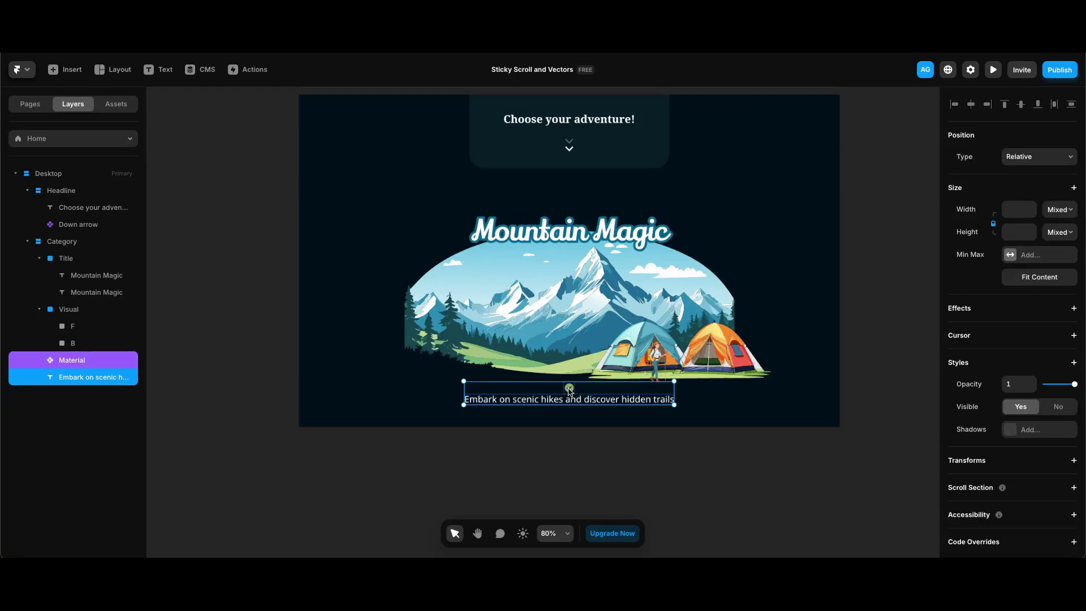
right_click(569, 391)
left_click(619, 532)
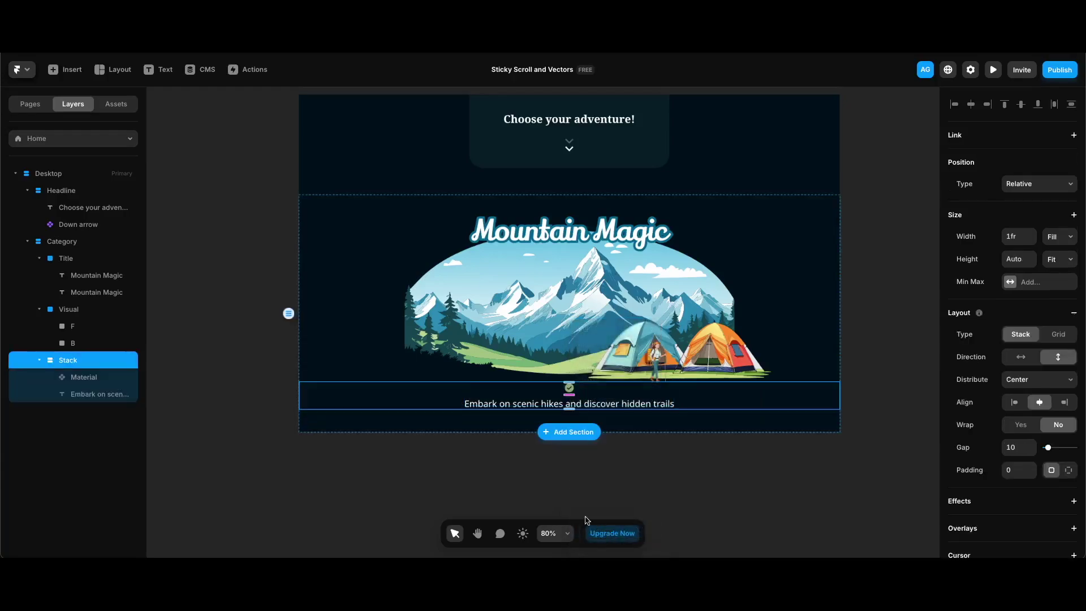
double_click(69, 360)
type("Icon & list item")
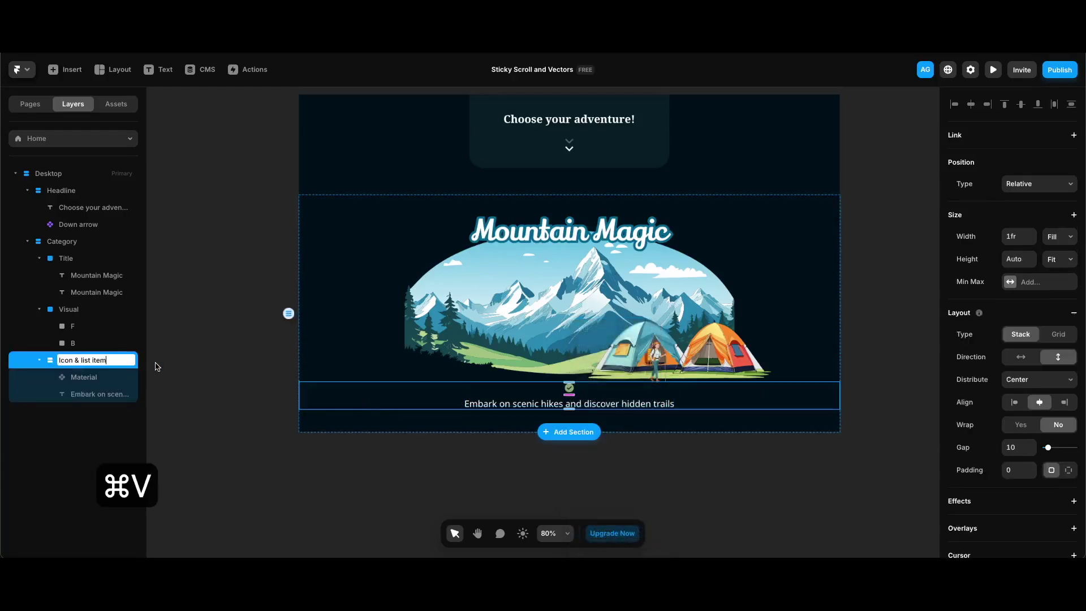
key("Return")
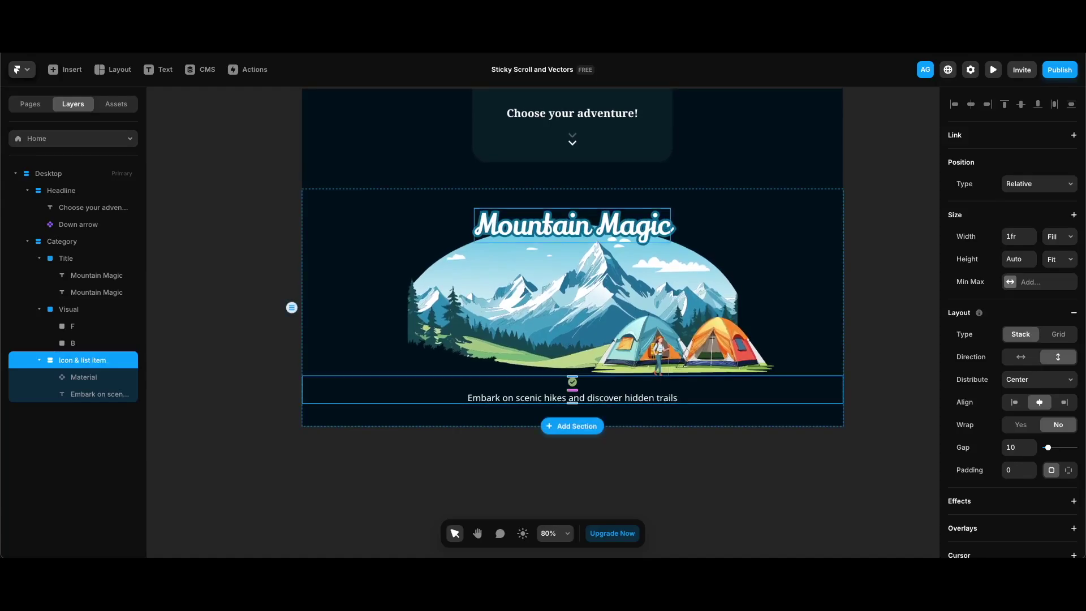
Give the Icon & list item stack a Fit Content width, a horizontal direction and a gap of 12.
left_click(1069, 241)
left_click(1056, 249)
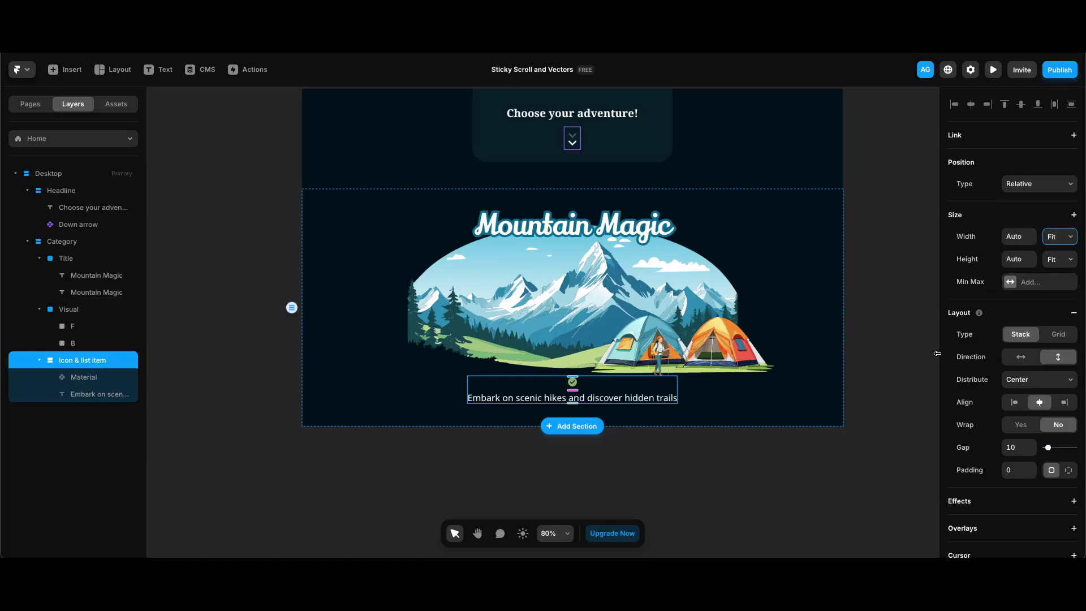
left_click(1021, 358)
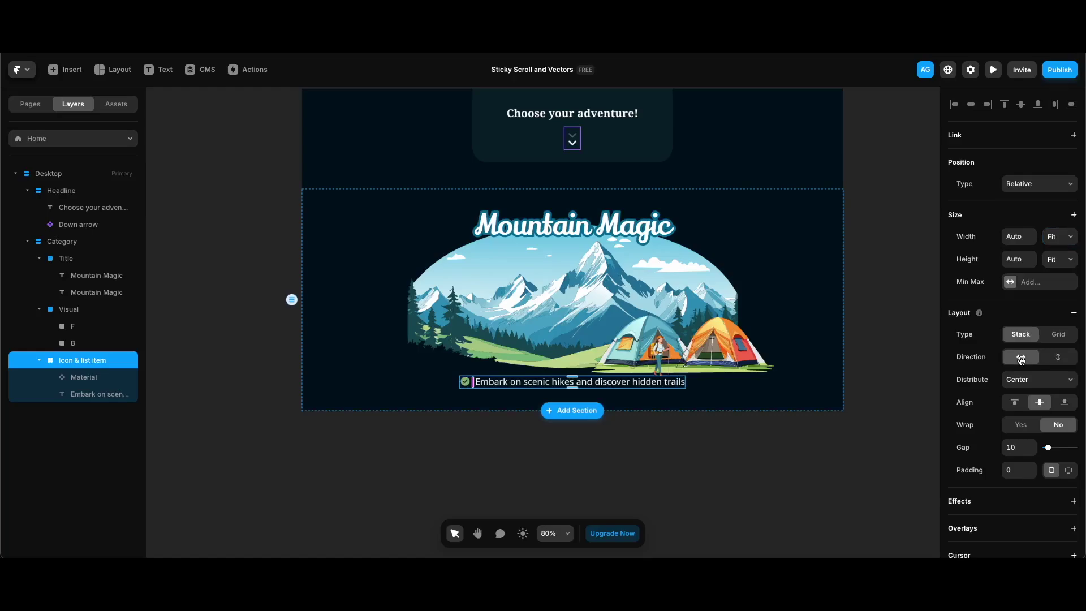
left_click(1018, 447)
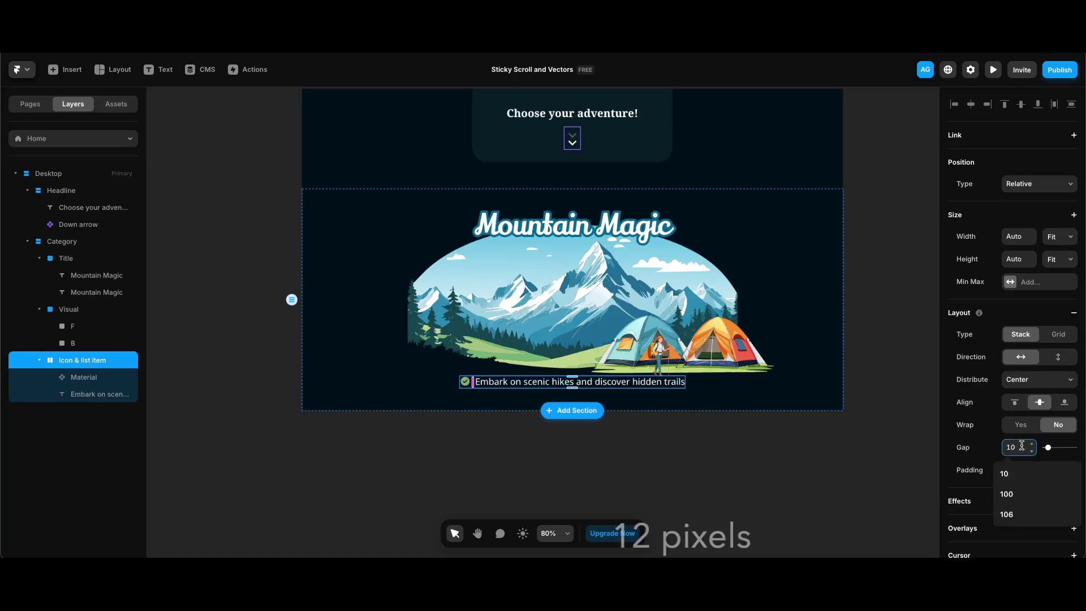
key("BackSpace")
type("2")
key("Return")
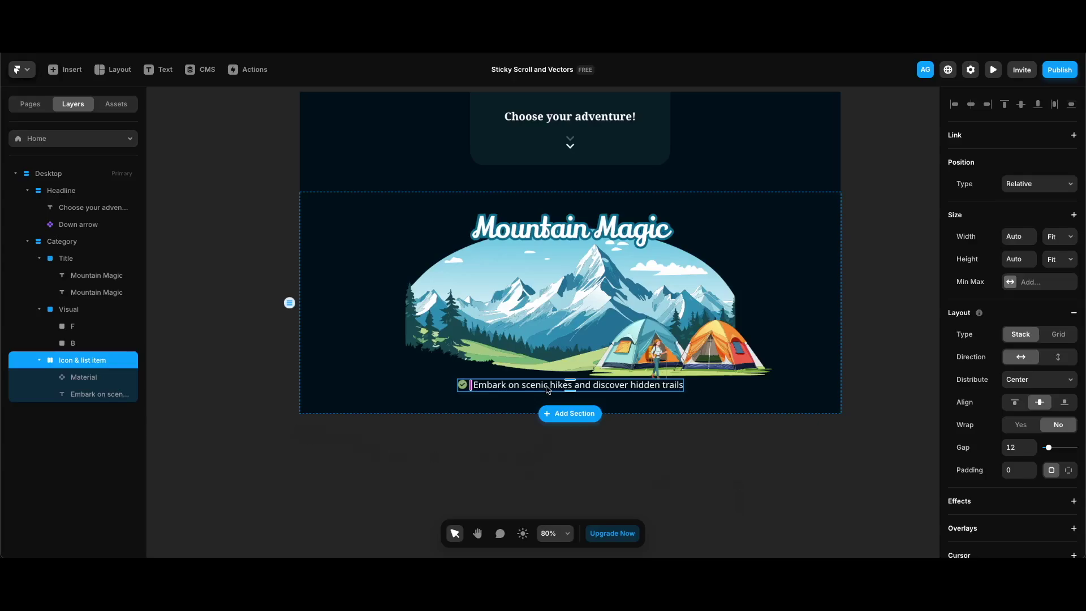
Duplicate the Icon & list item stack twice and wrap all three items in a stack named "List".
key("super+d")
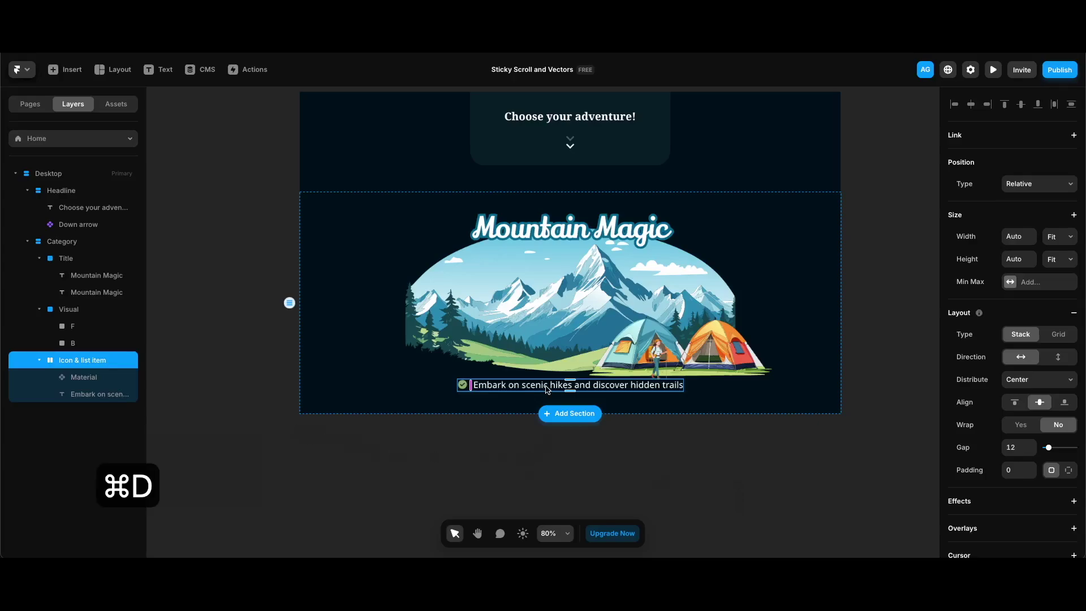
left_click(318, 443)
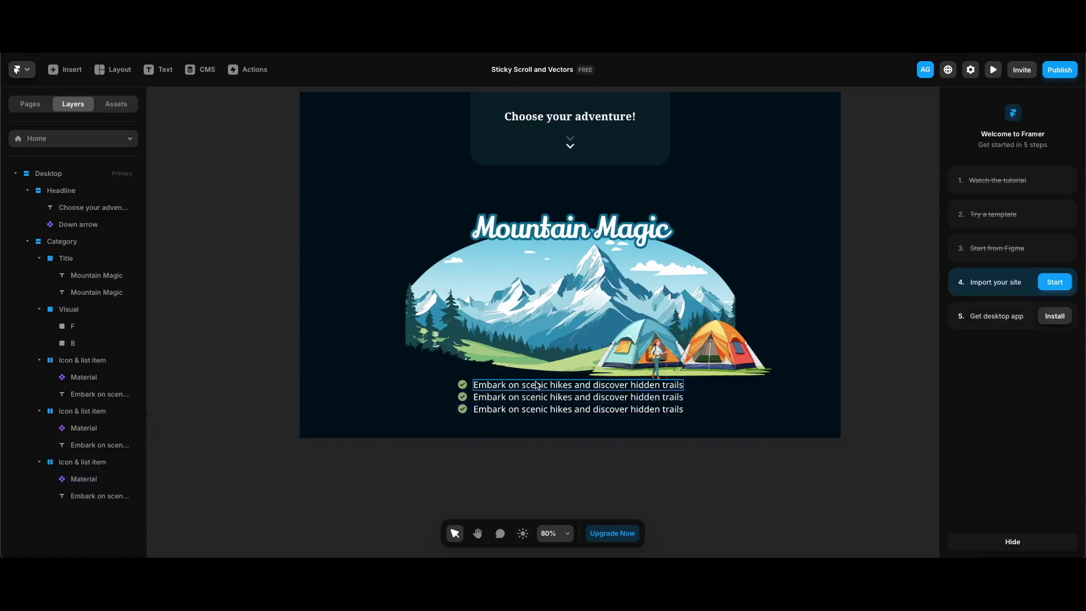
left_click(82, 360)
left_click(82, 462, "shift")
right_click(107, 462)
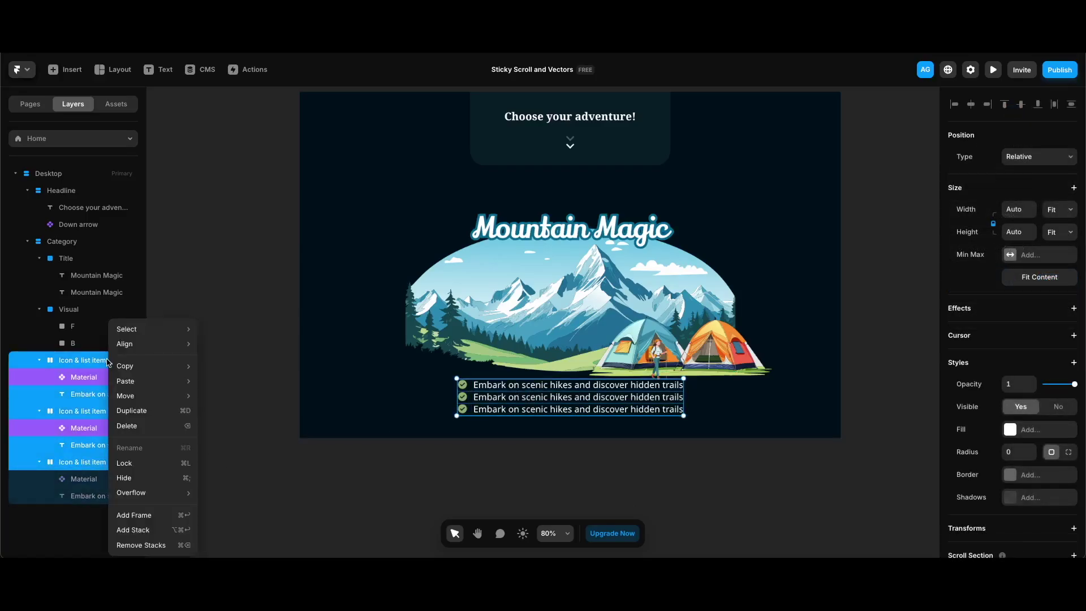
left_click(134, 530)
double_click(90, 363)
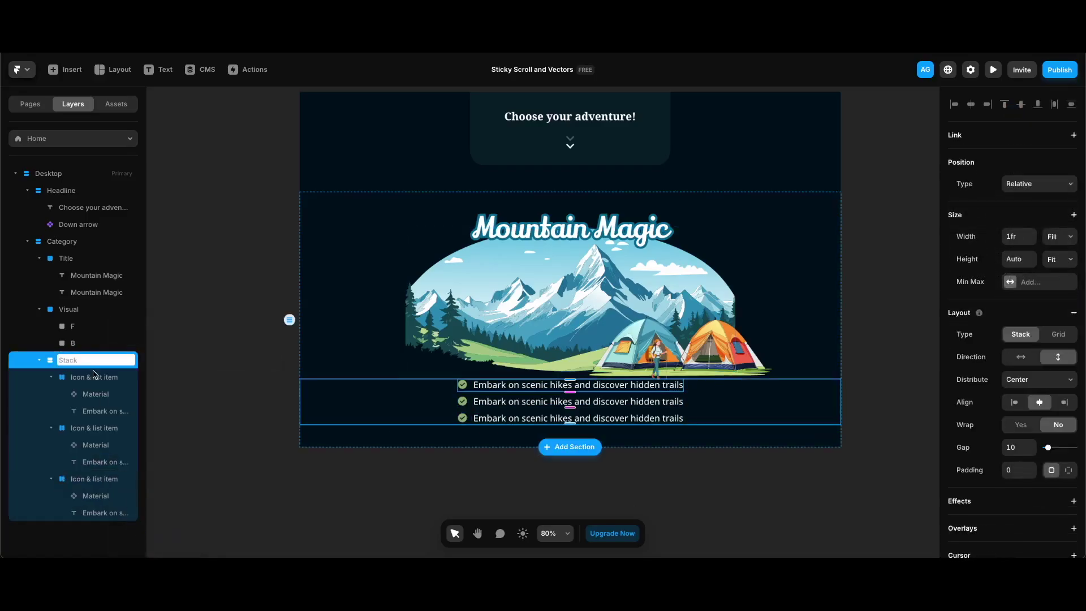
type("List")
key("Return")
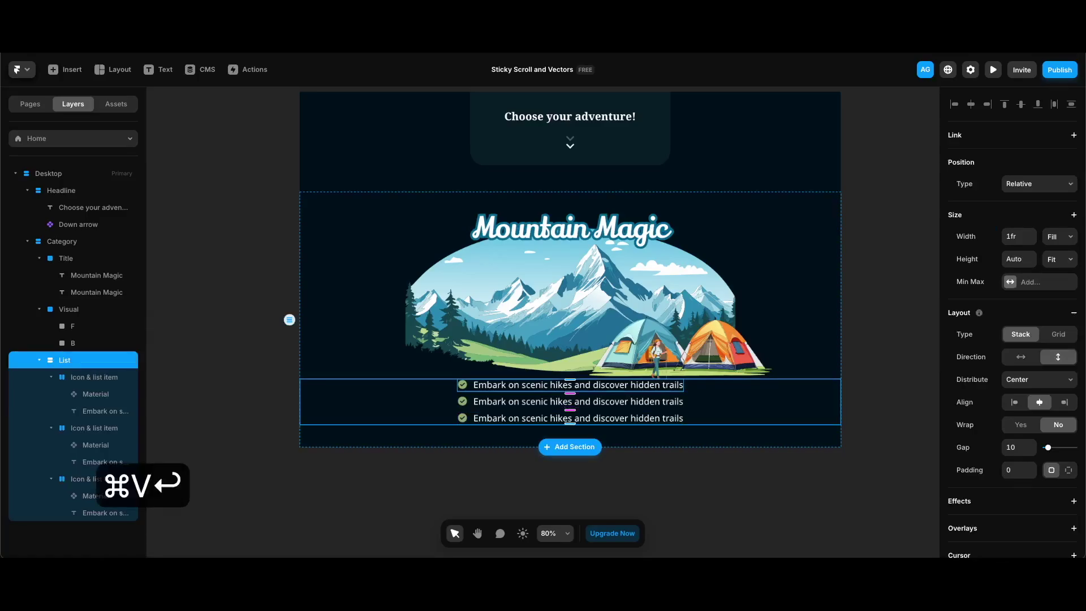
Set the List stack's width to Fit Content and its gap to 24.
left_click(1062, 240)
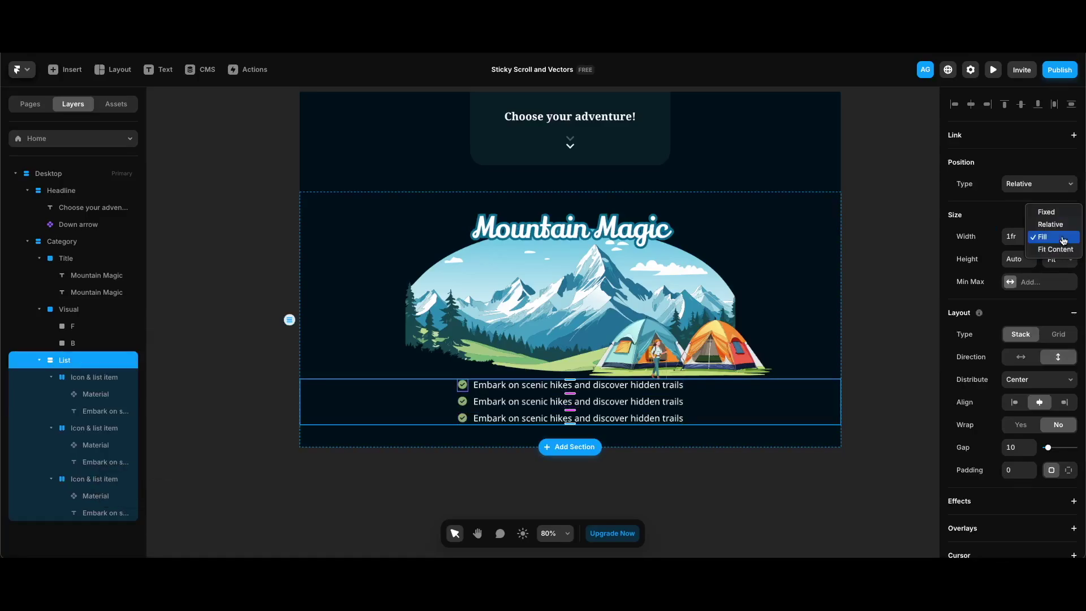
left_click(1055, 249)
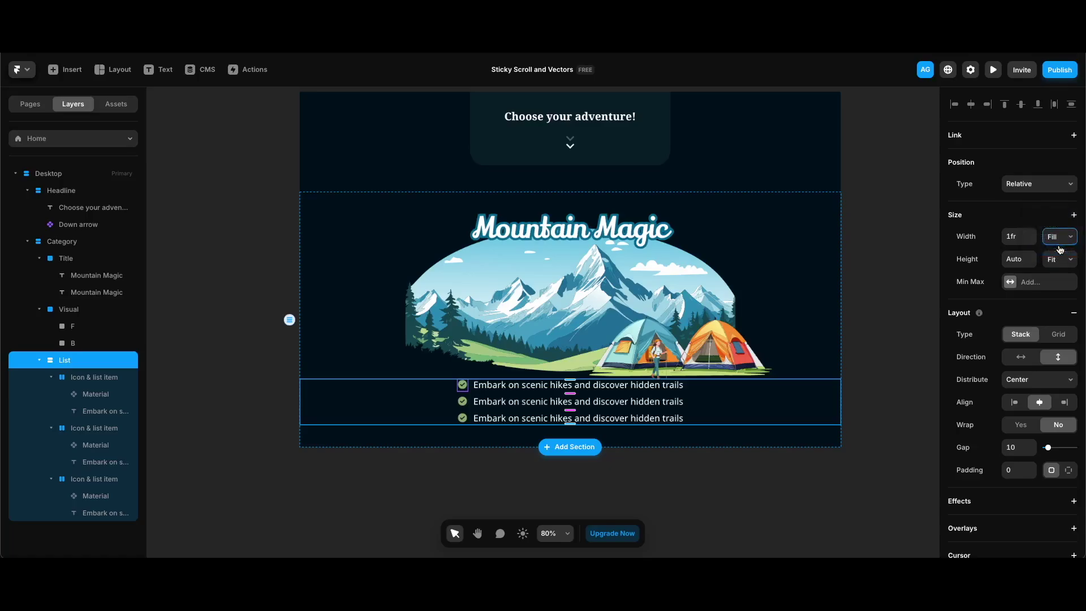
left_click(1019, 450)
type("24")
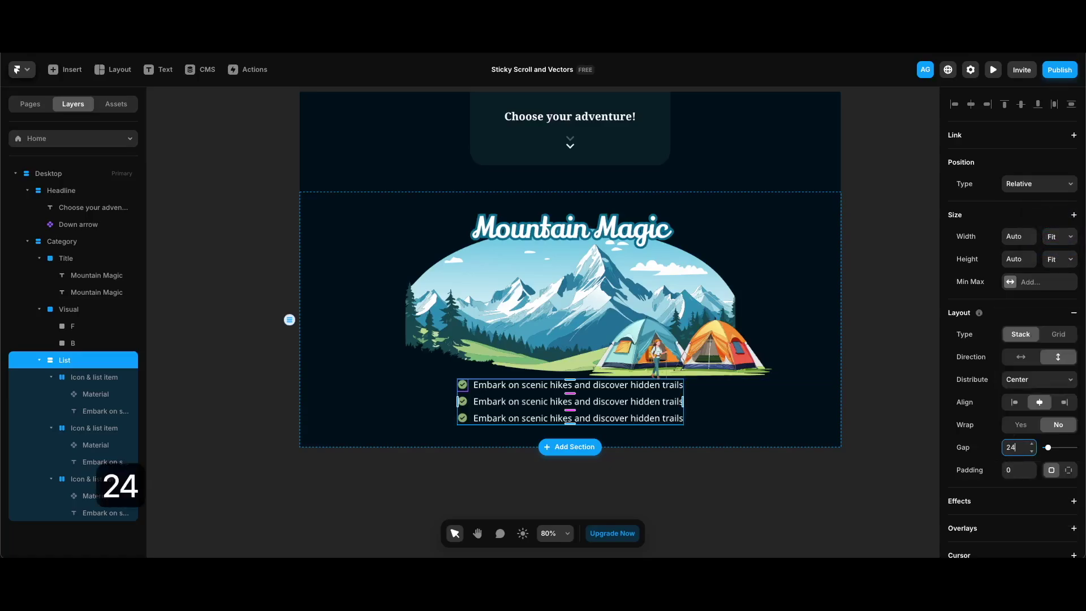
key("Return")
Replace the second list item's text with "Camp under the stars with breathtaking mountain views".
left_click(601, 408)
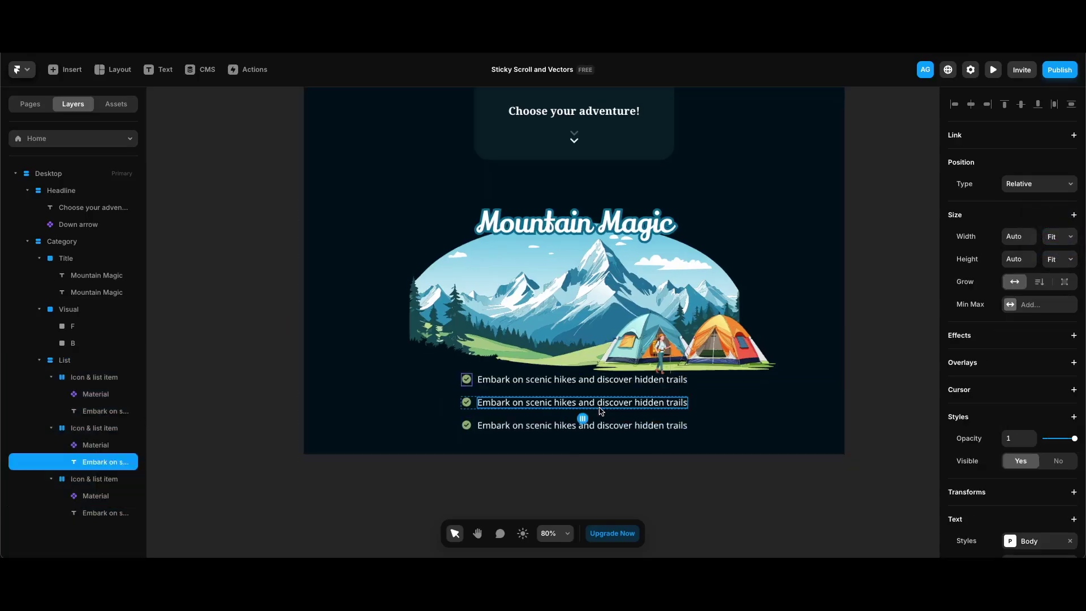
double_click(537, 405)
key("ctrl+a")
type("Camp under the stars with breathtaking mountain views")
Replace the third list item's text with "Enjoy serene moments by the campfire with nature all around".
double_click(493, 419)
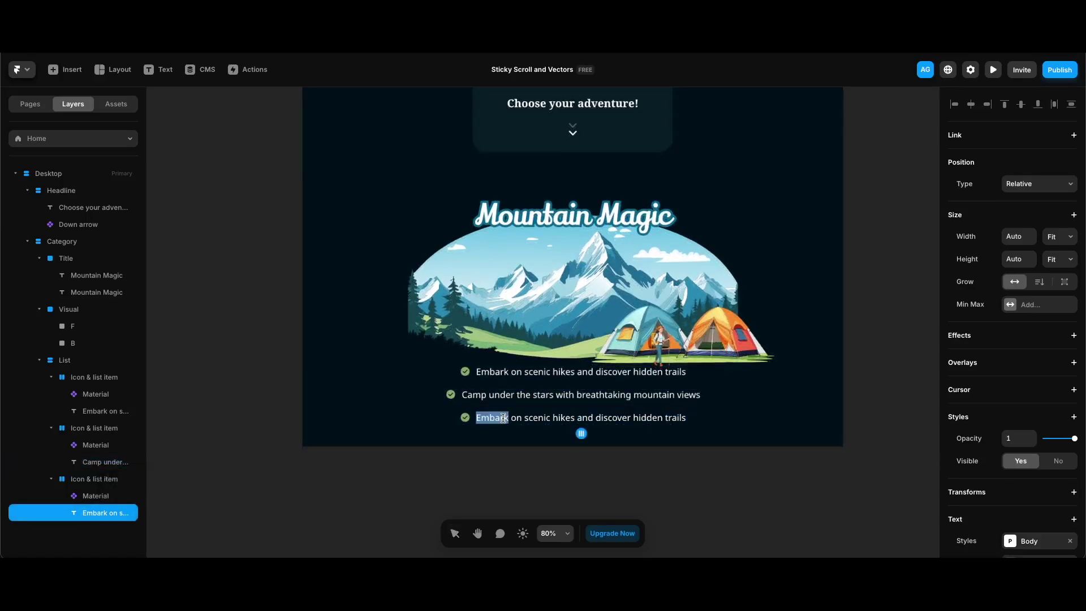
key("ctrl+a")
type("Enjoy serene moments by the campfire with nature all around")
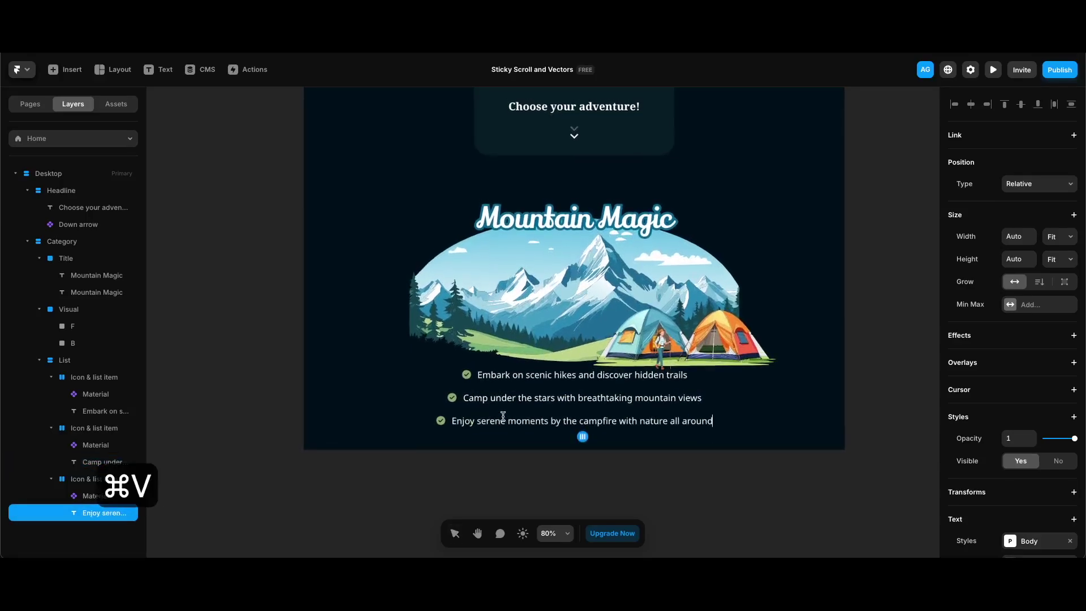
key("Escape")
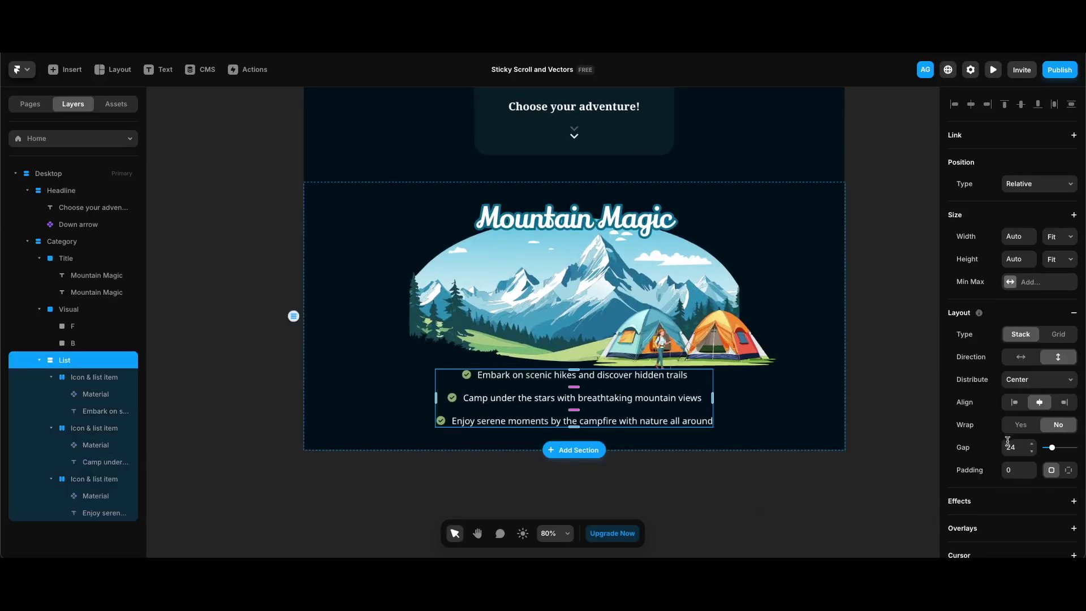
Align the List stack's items to the start and set its top and bottom padding to 64.
left_click(1015, 401)
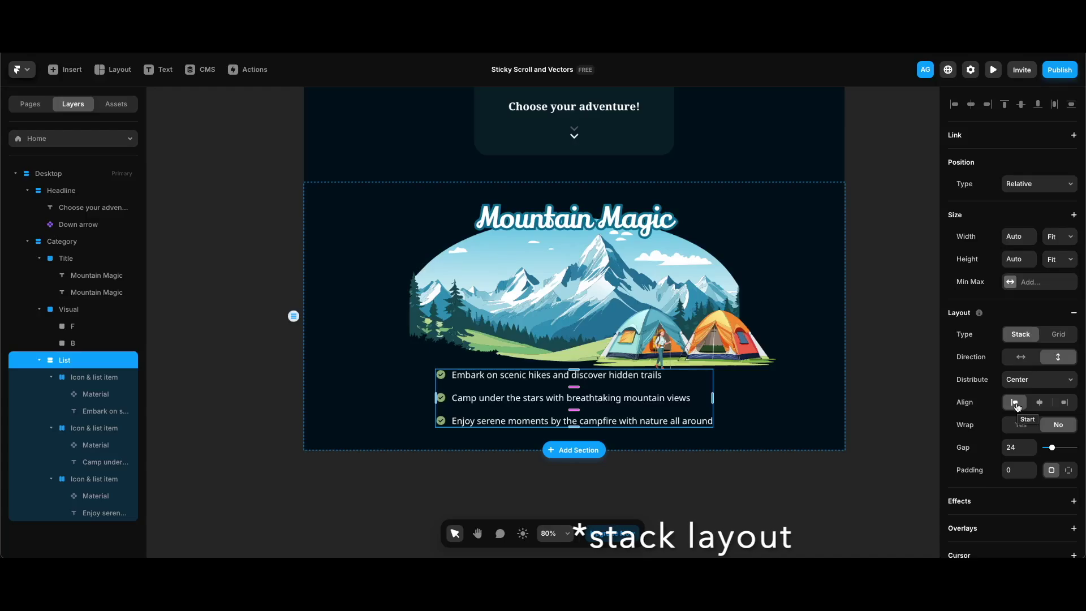
left_click(1069, 470)
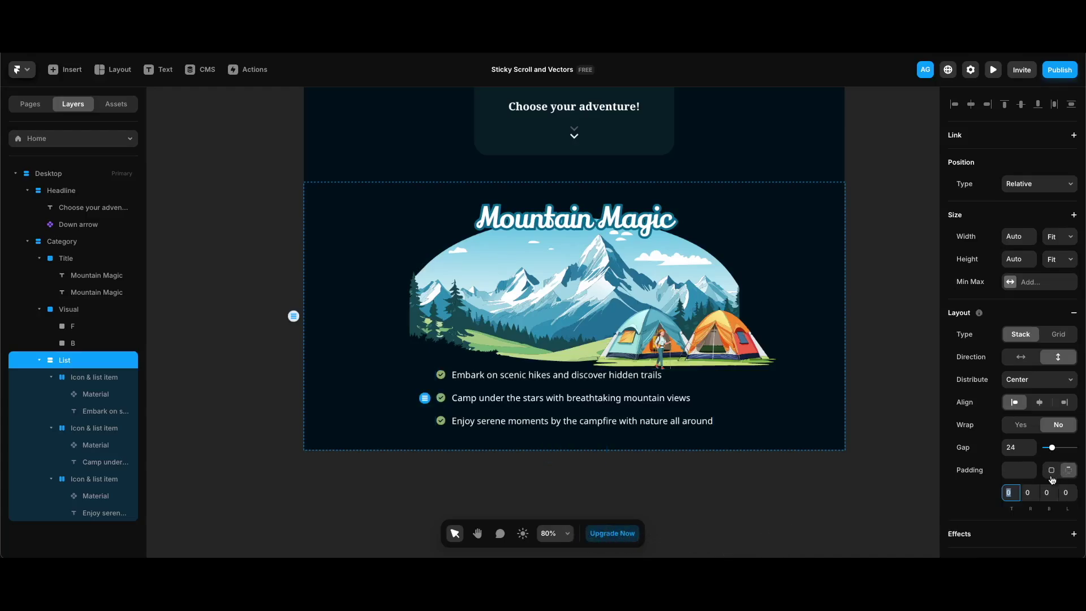
type("64")
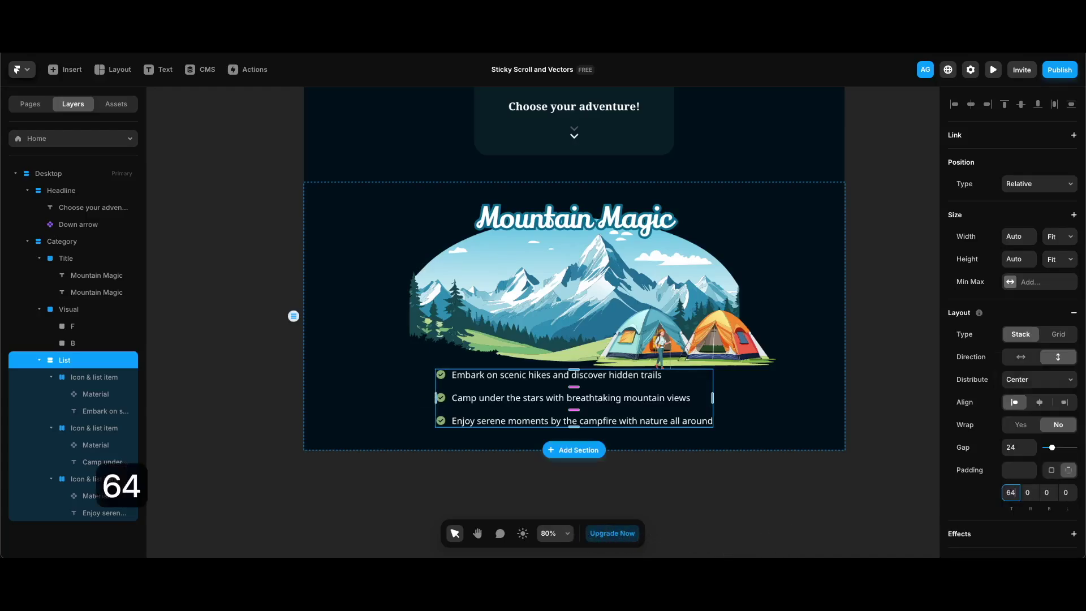
key("Return")
scroll(550, 446, "down", 2)
left_click(550, 447)
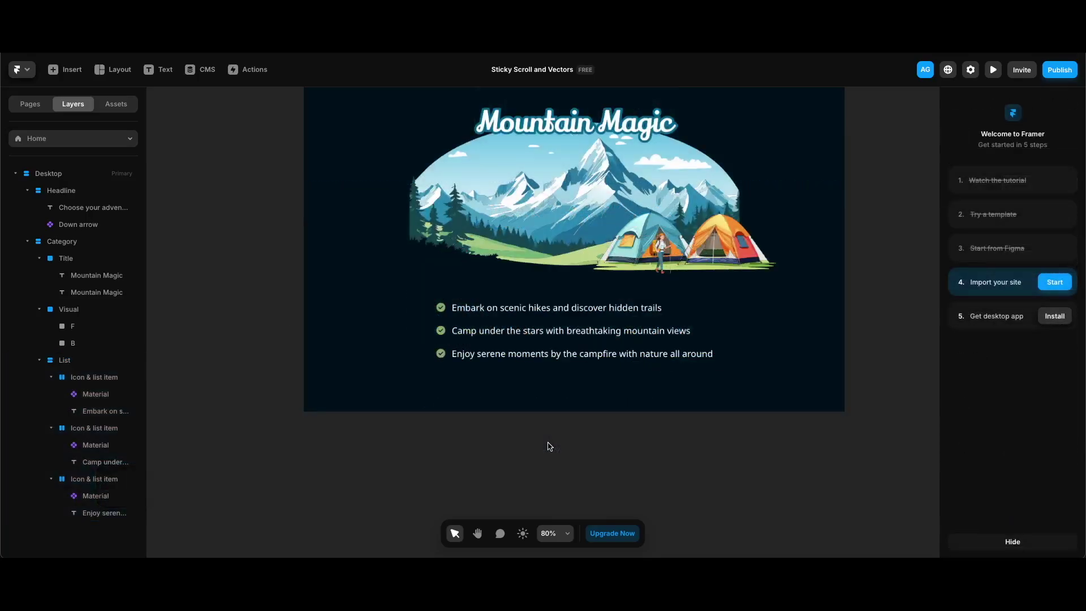
Add the text "Select" below the list inside the Category section and wrap it in a stack named "Button".
key("t")
left_click(548, 446)
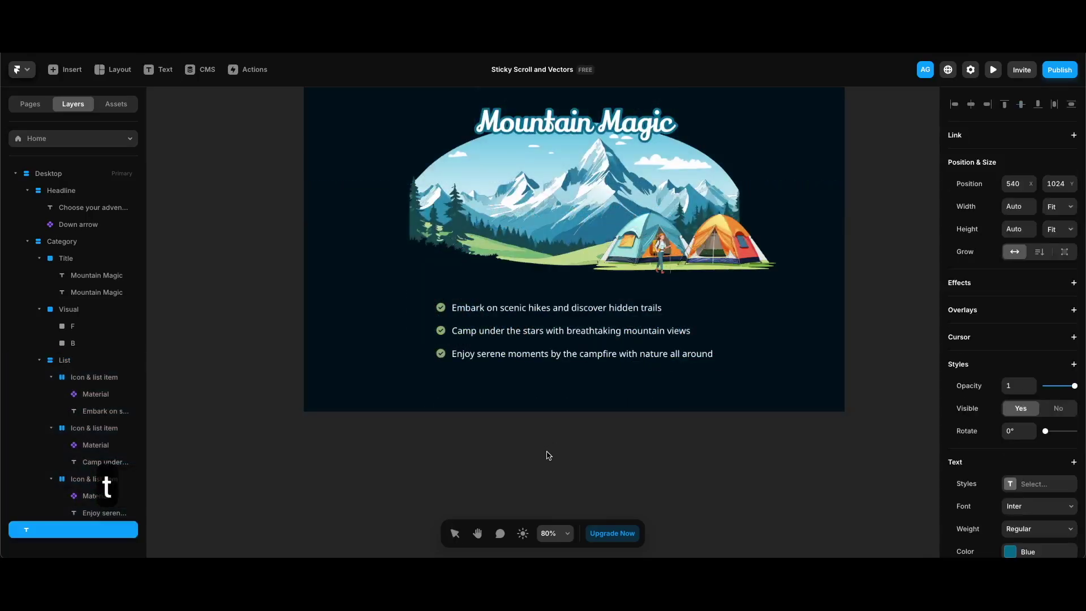
type("Select")
key("Escape")
left_click_drag(551, 454, 565, 391)
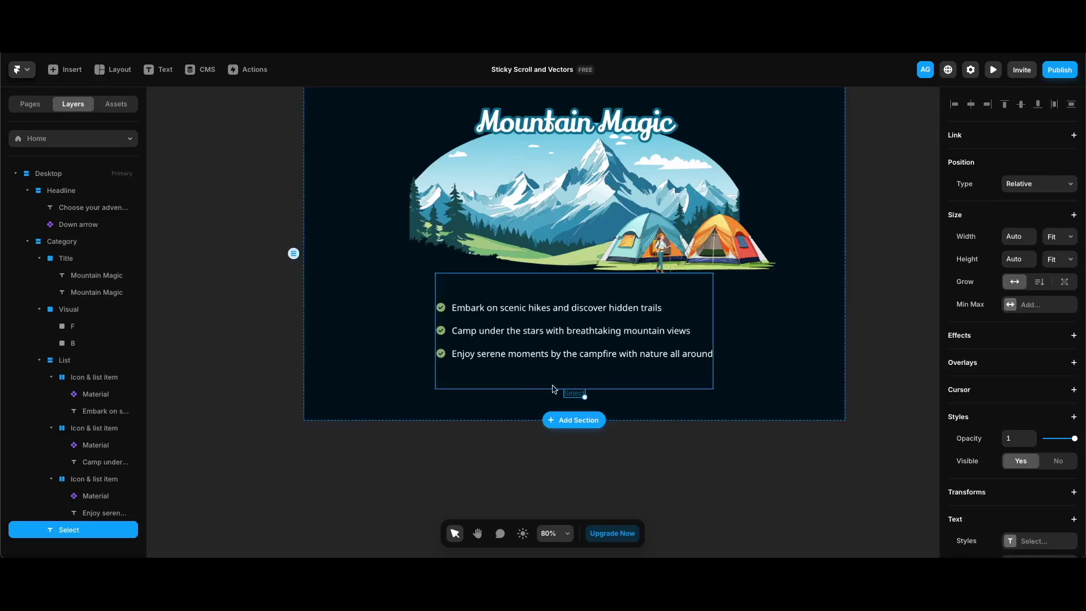
right_click(574, 396)
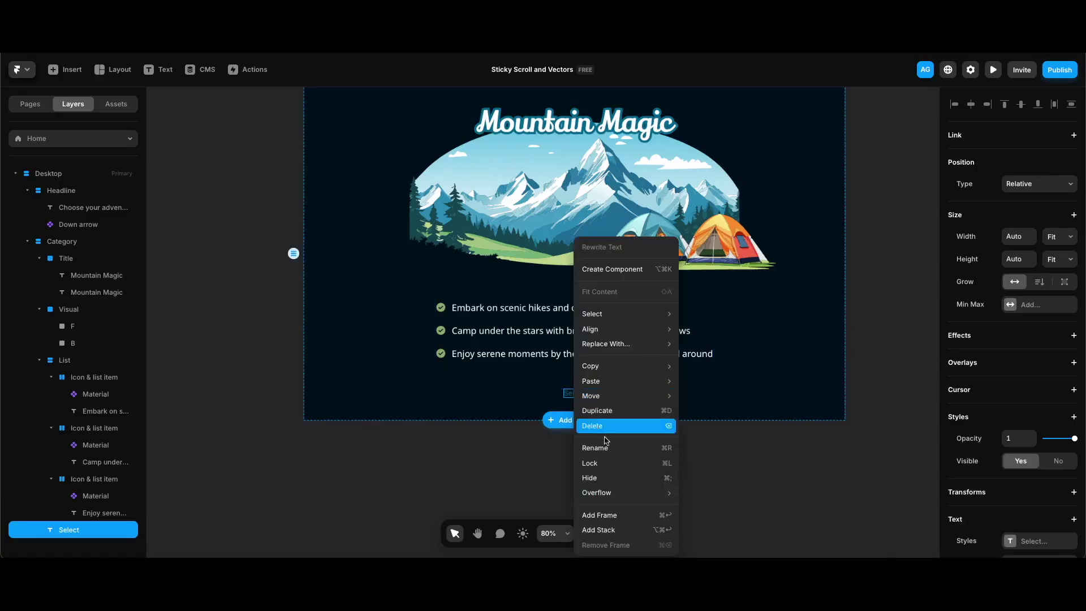
left_click(632, 526)
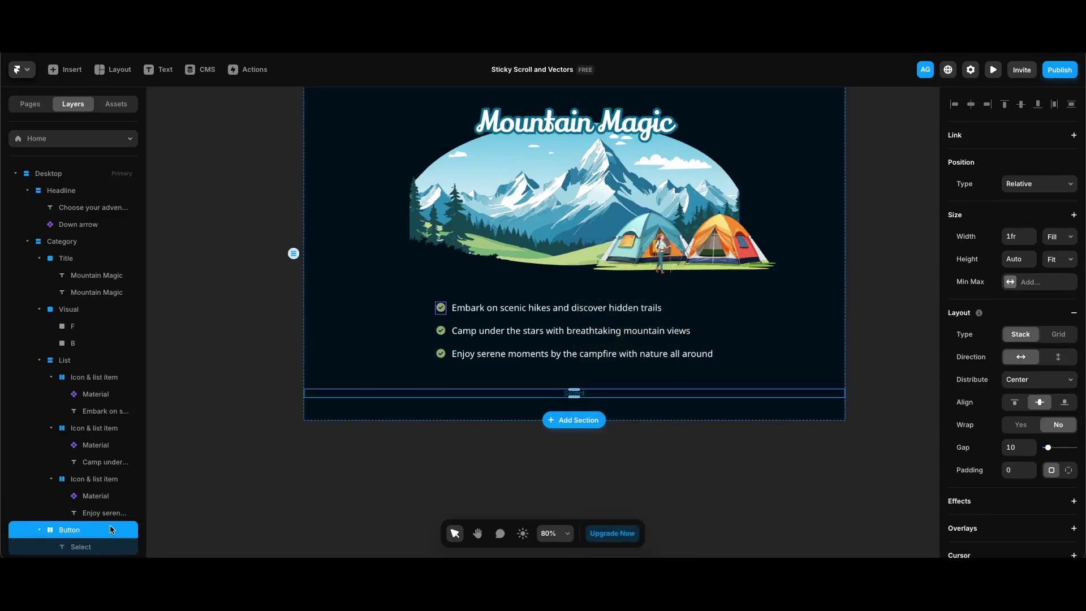
Apply the Button text style to the "Select" text.
left_click(85, 548)
scroll(1019, 438, "down", 8)
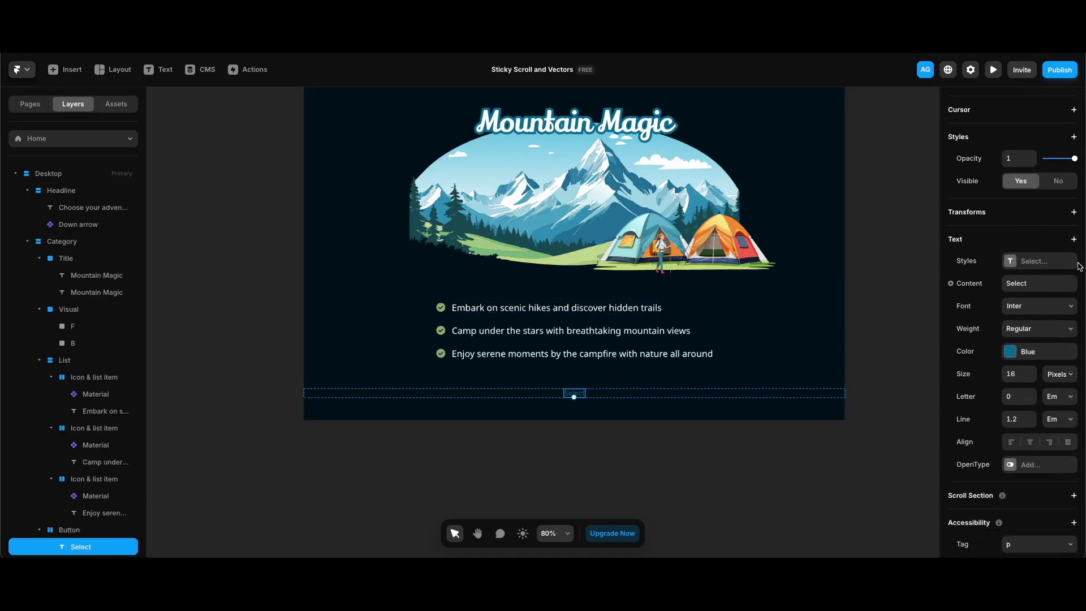
left_click(1056, 265)
left_click(831, 405)
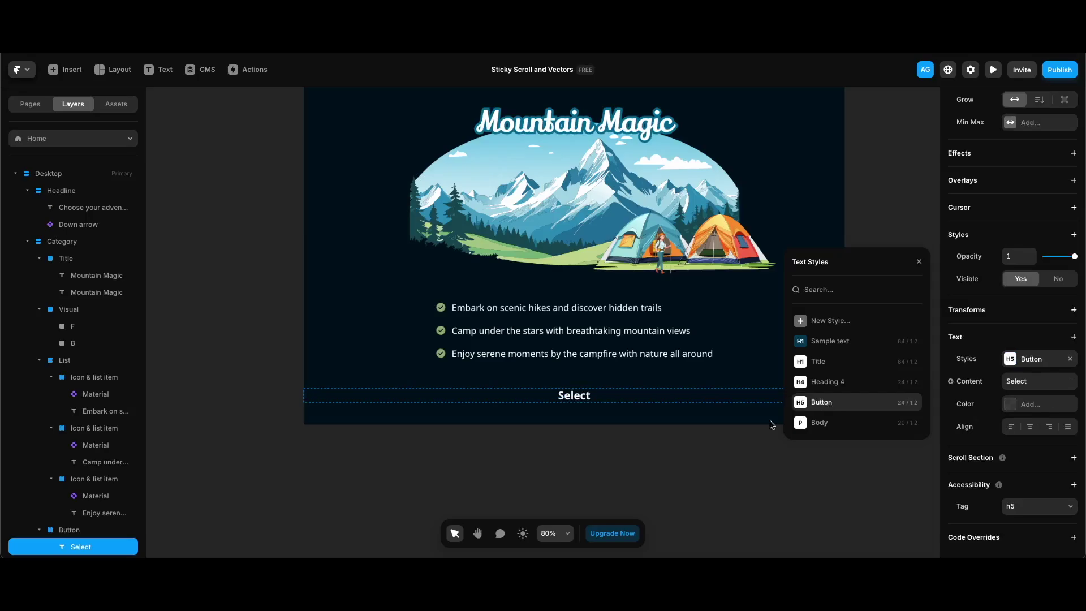
left_click(604, 472)
Set the Button stack's width to Fit Content.
left_click(592, 395)
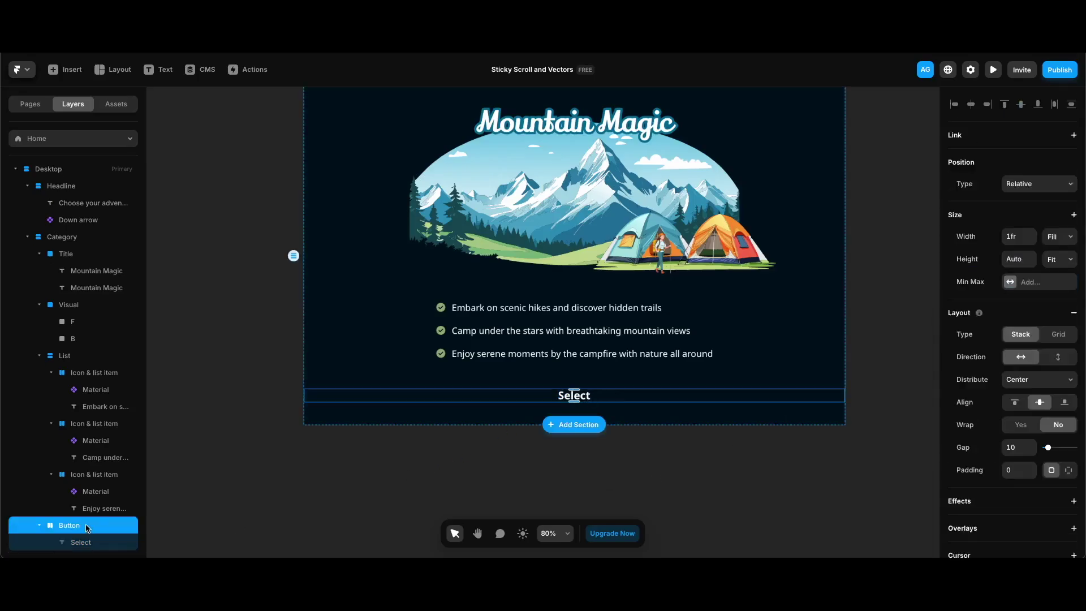
left_click(1058, 236)
left_click(1060, 245)
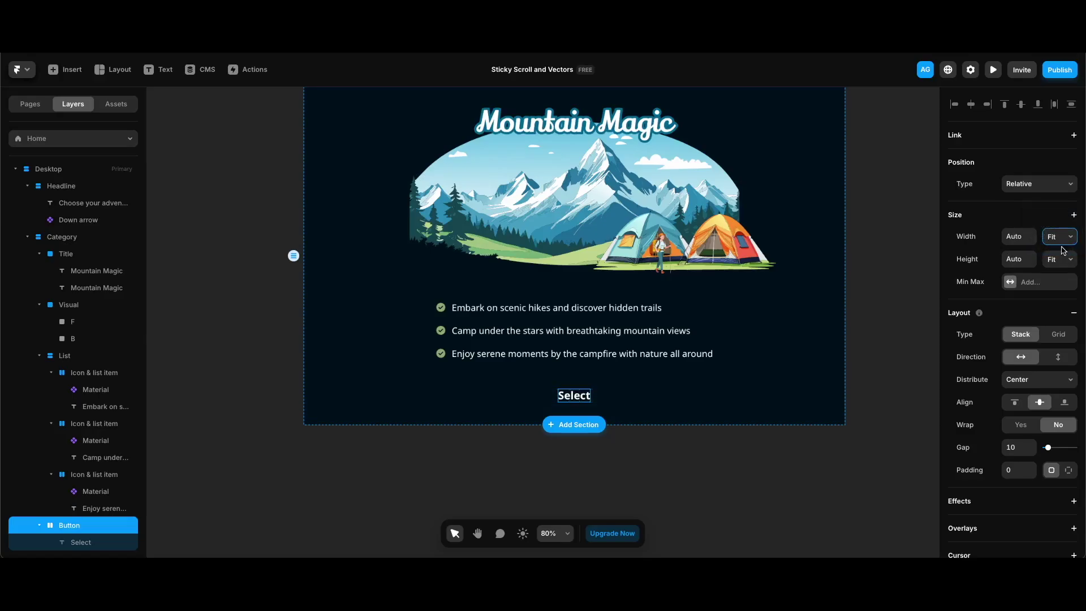
Set the Button stack's padding to 16 on the top, right and bottom sides and 32 on the left side.
left_click(1069, 470)
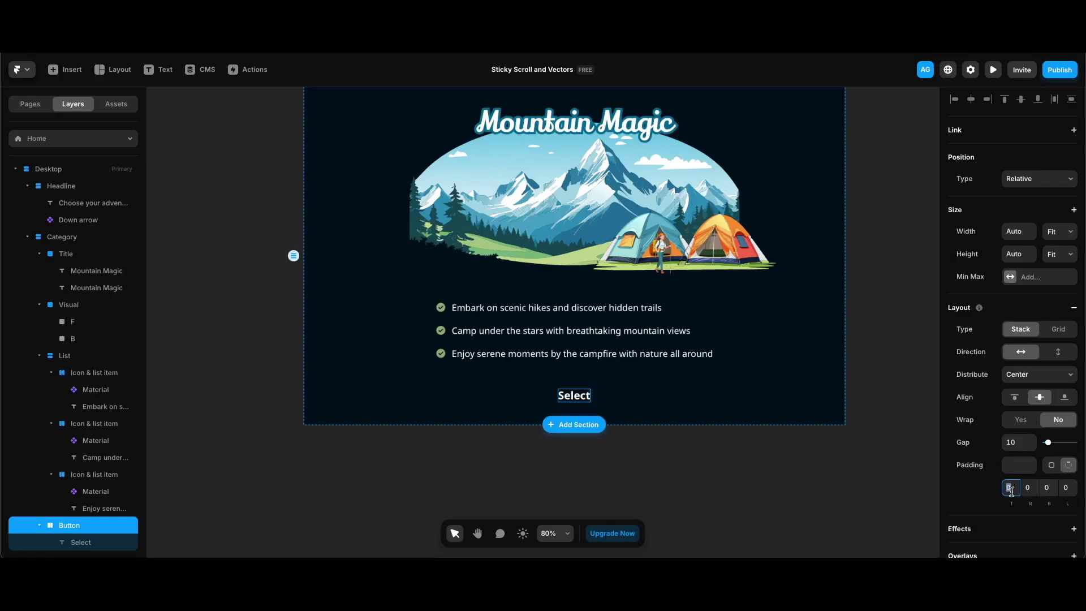
type("16")
key("Tab")
type("16")
key("Tab")
type("16")
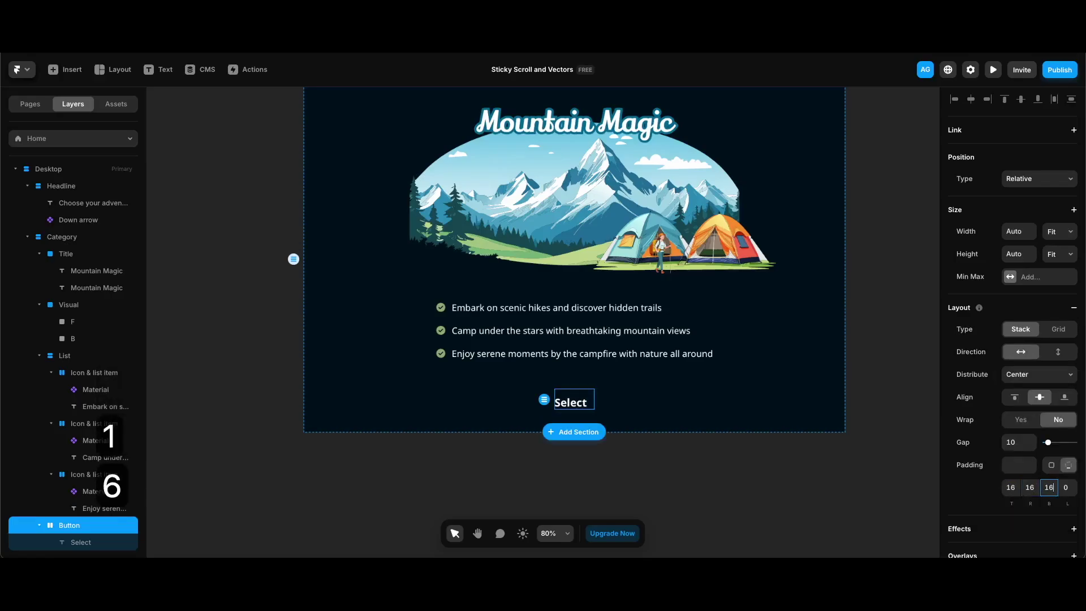
key("Return")
left_click(1068, 488)
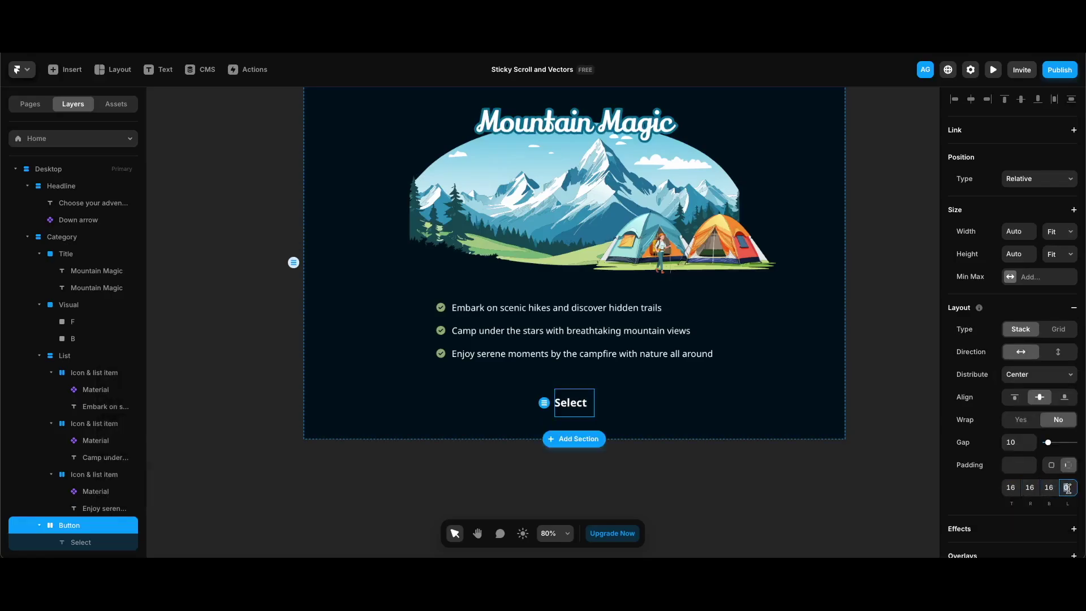
type("32")
key("Return")
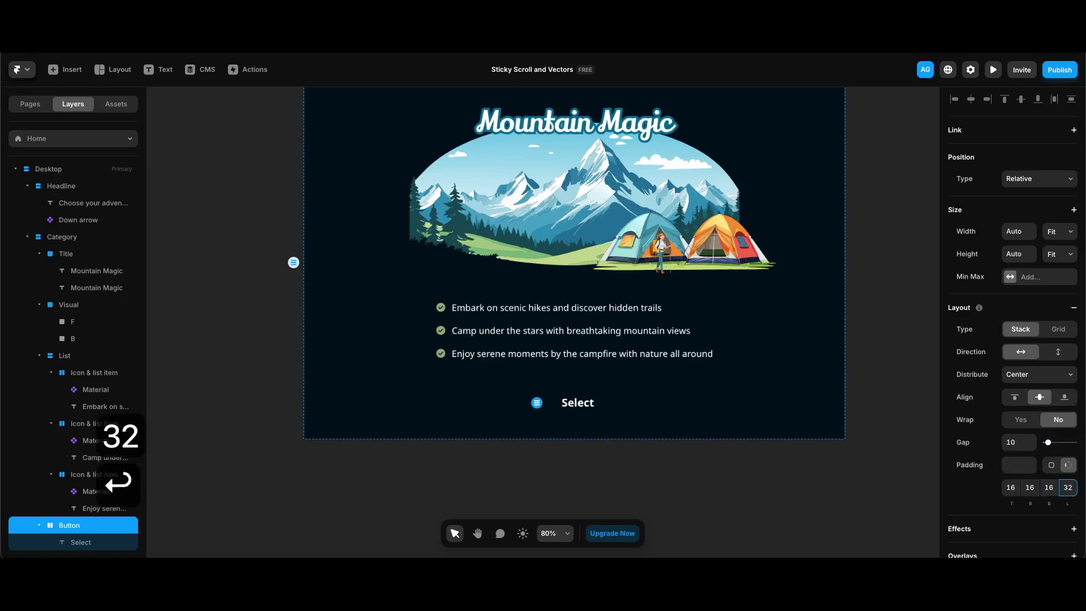
Fill the Button stack with the Blue color style and set its corner radius to 99.
scroll(1003, 410, "down", 6)
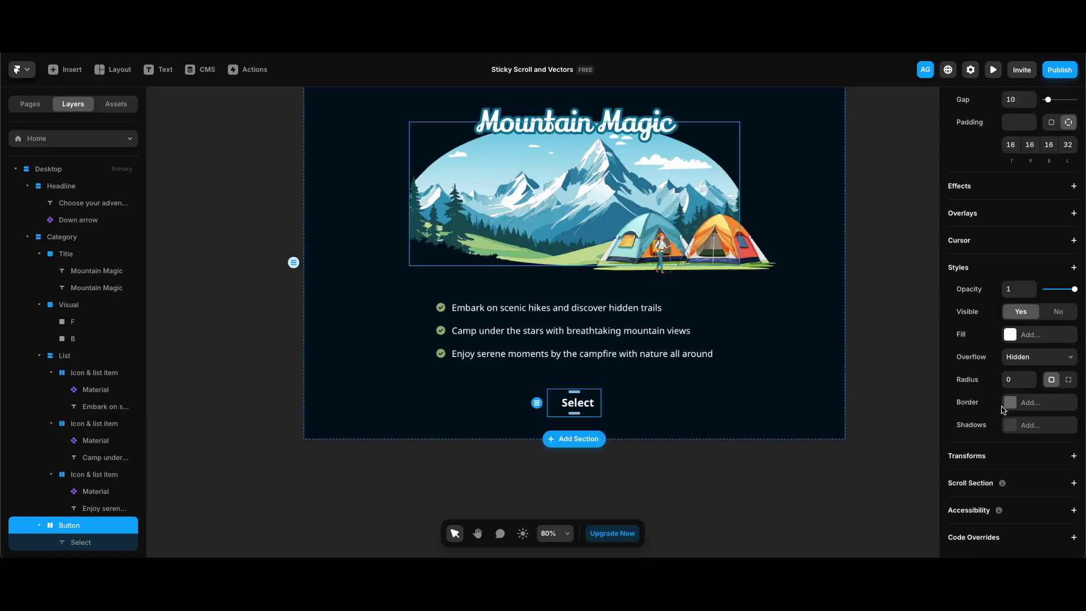
left_click(1044, 336)
left_click(828, 461)
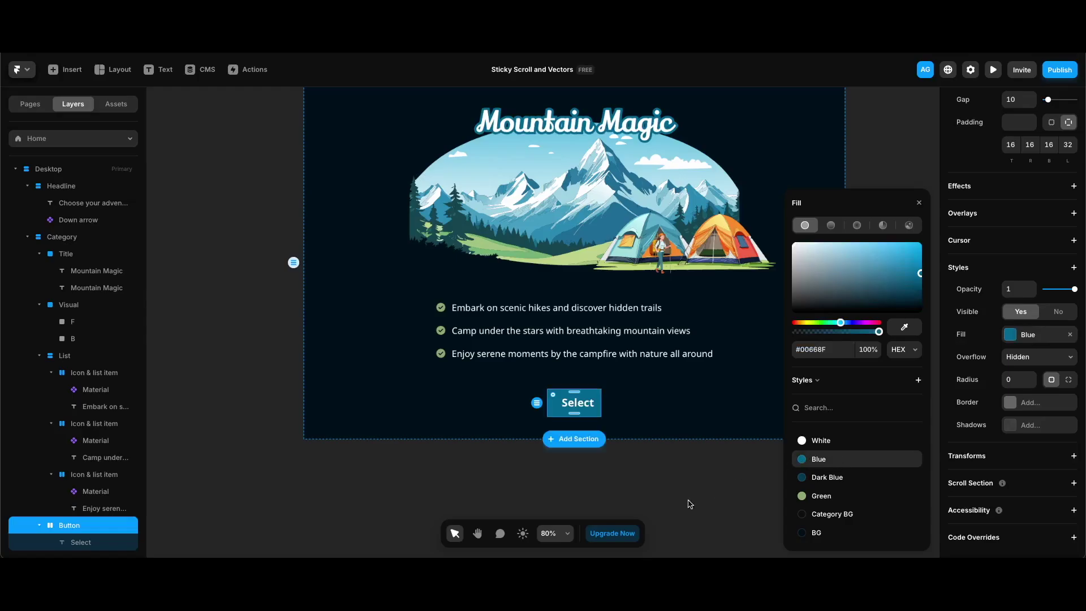
left_click(1017, 385)
type("99")
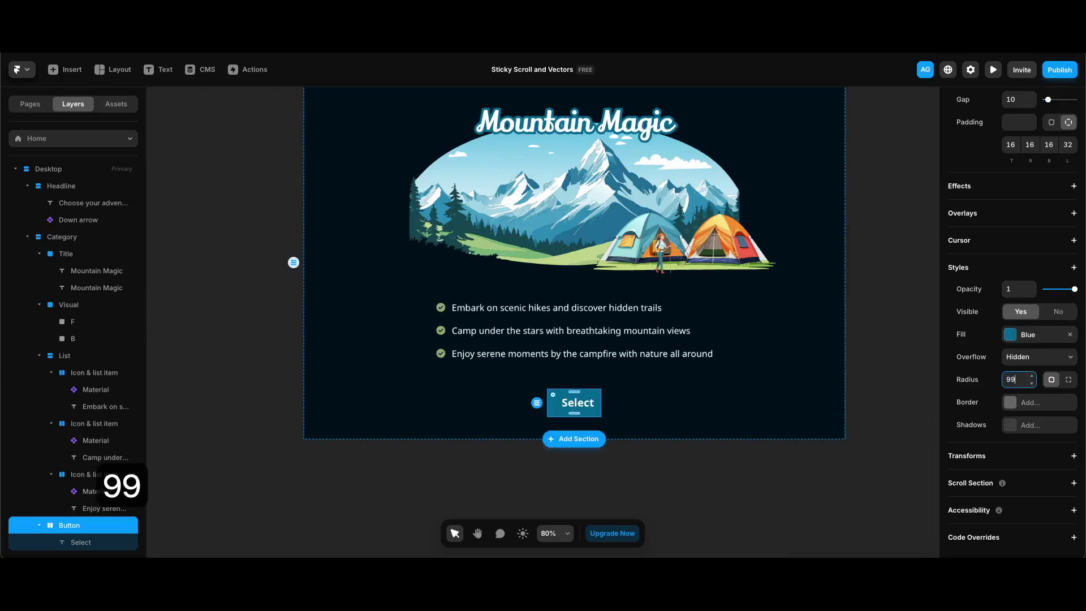
key("Return")
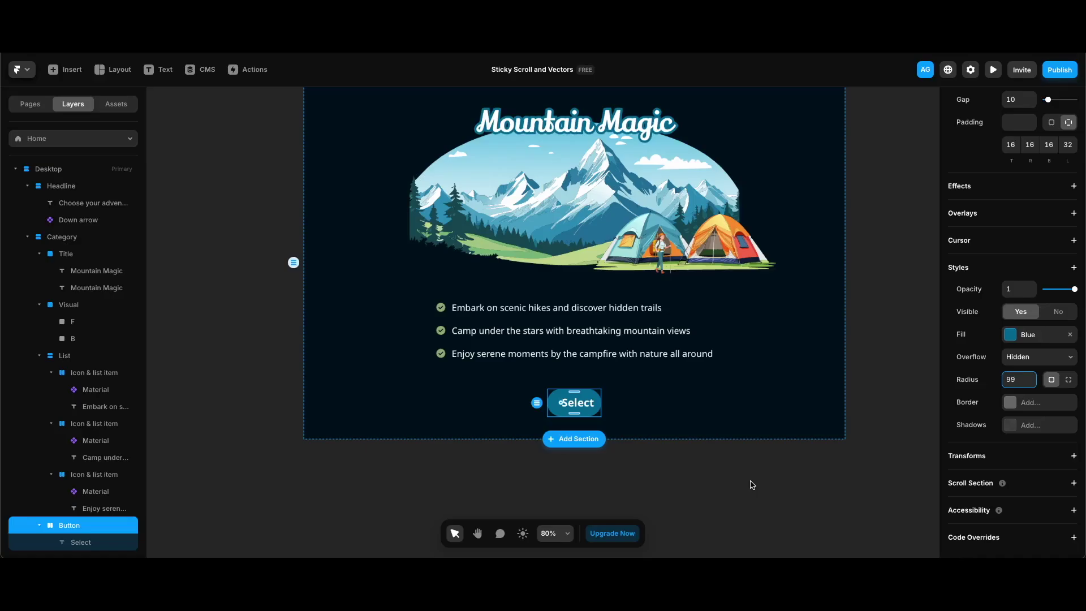
left_click(752, 484)
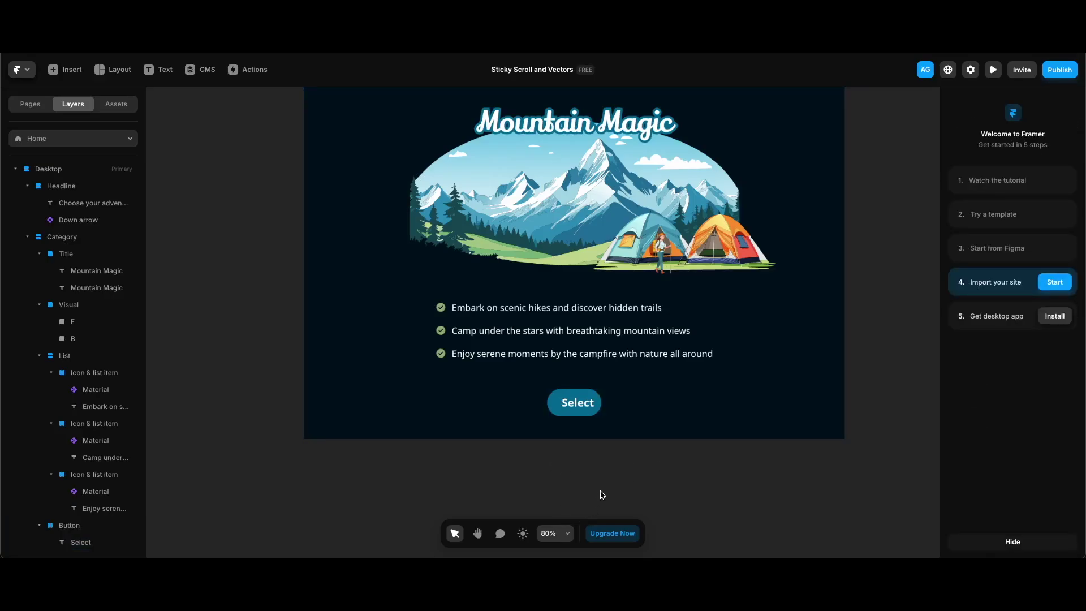
Insert a Material icon after the Select text in the button and set its width and height to 30.
scroll(603, 495, "right", 1)
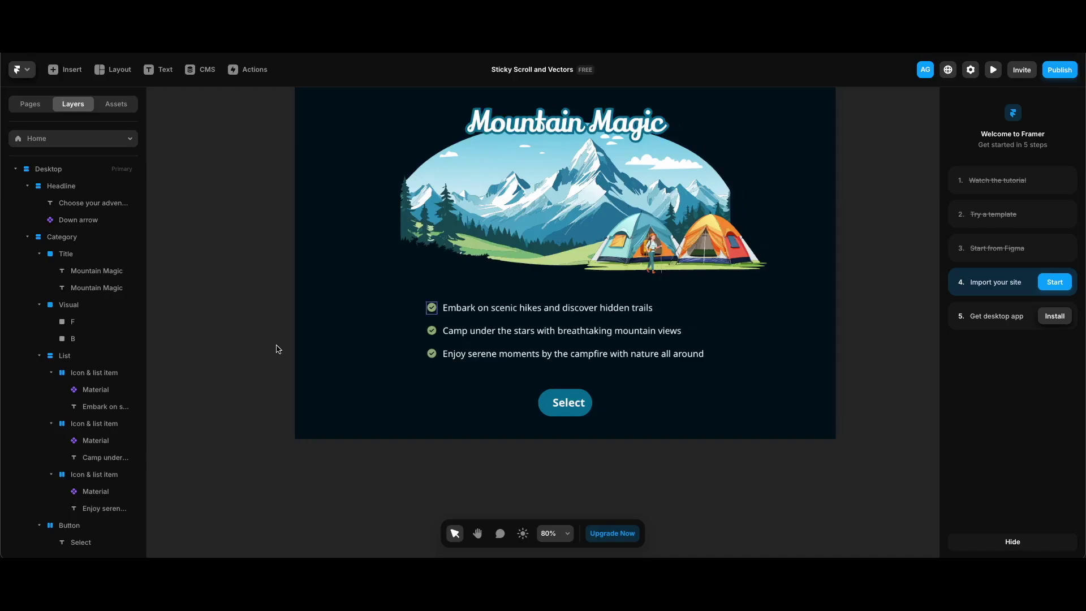
left_click(72, 70)
left_click_drag(42, 182, 588, 407)
left_click(1017, 208)
type("30")
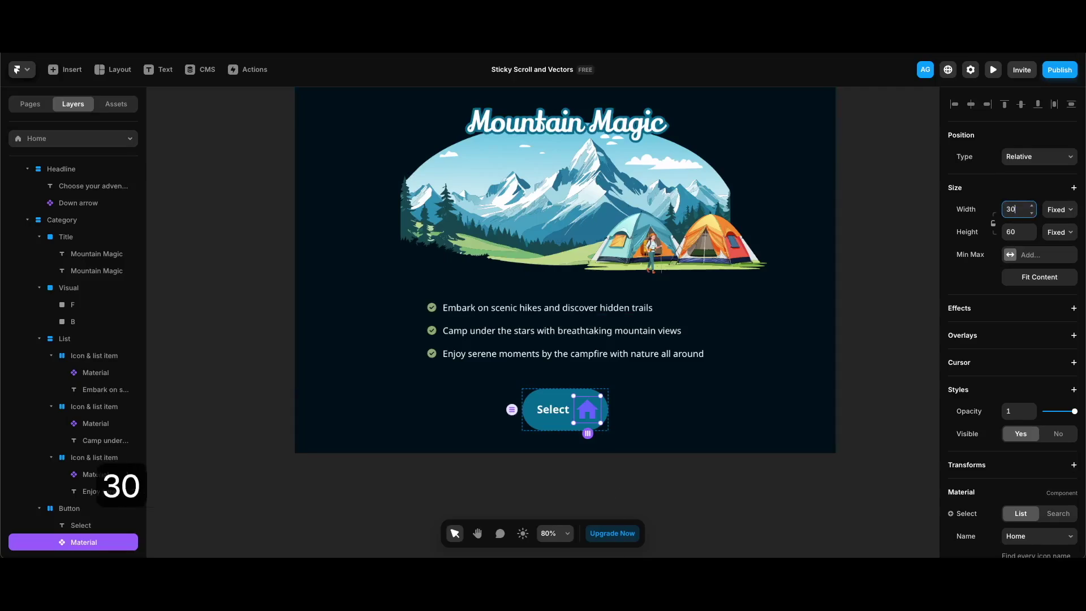
key("Return")
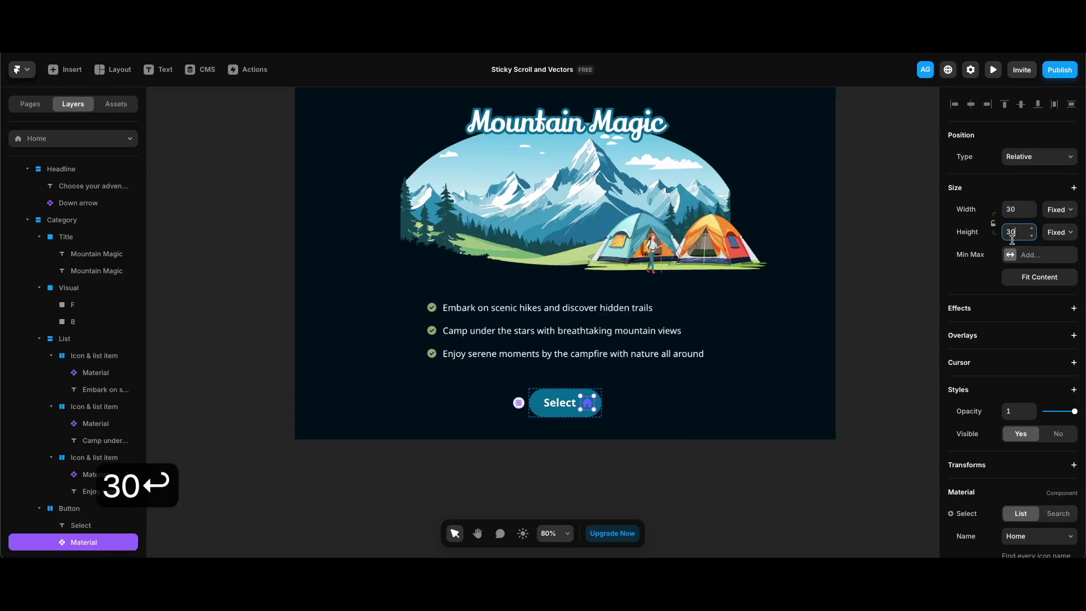
left_click(994, 226)
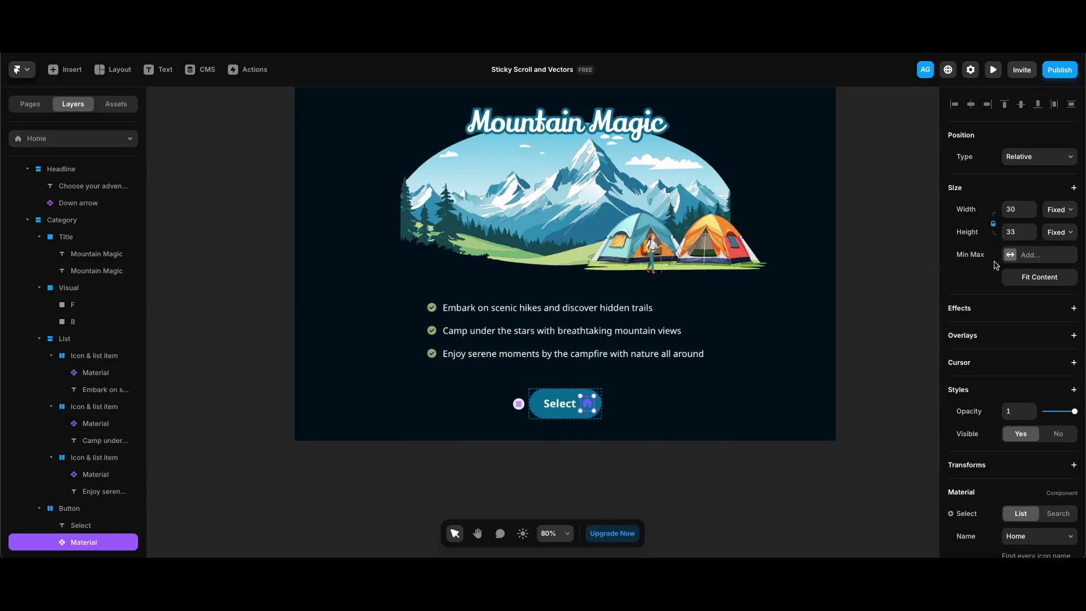
key("super+z")
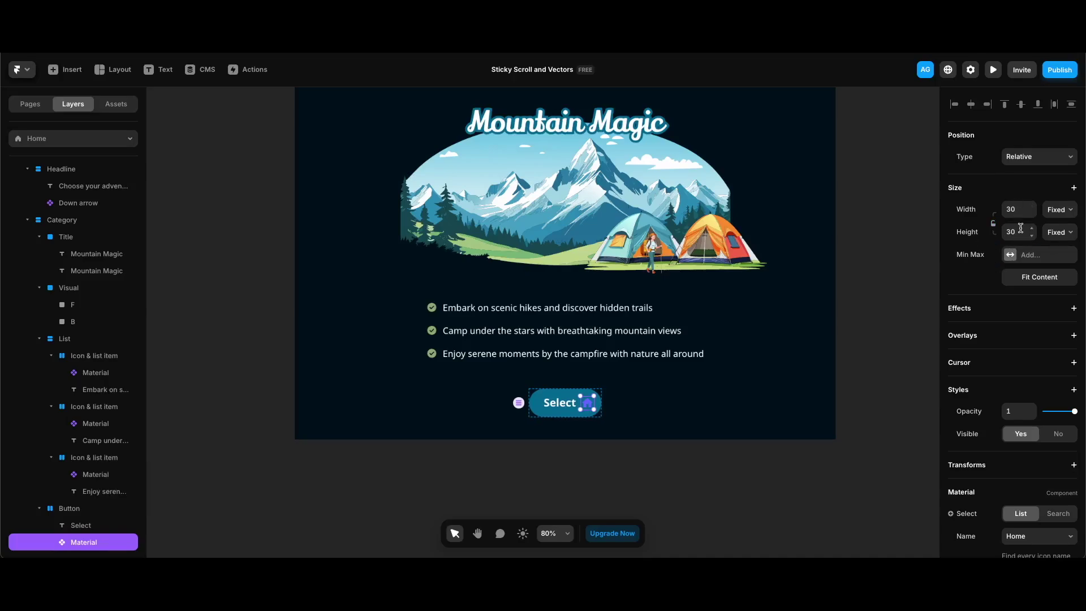
Change the button's icon to KeyboardArrowRight and color it white.
scroll(735, 396, "up", 1)
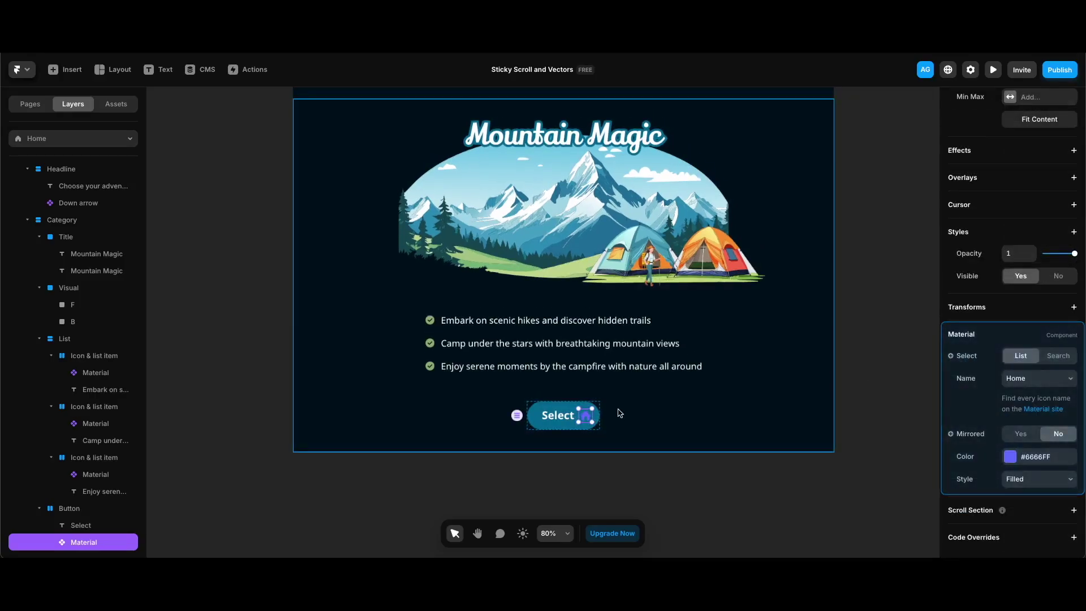
left_click(1039, 380)
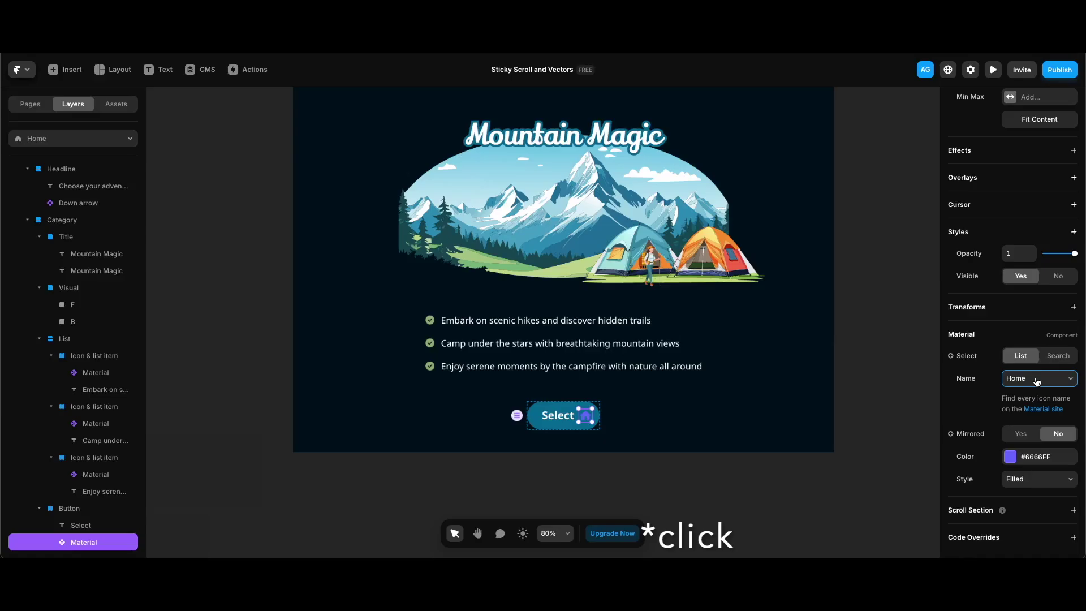
left_click(1036, 381)
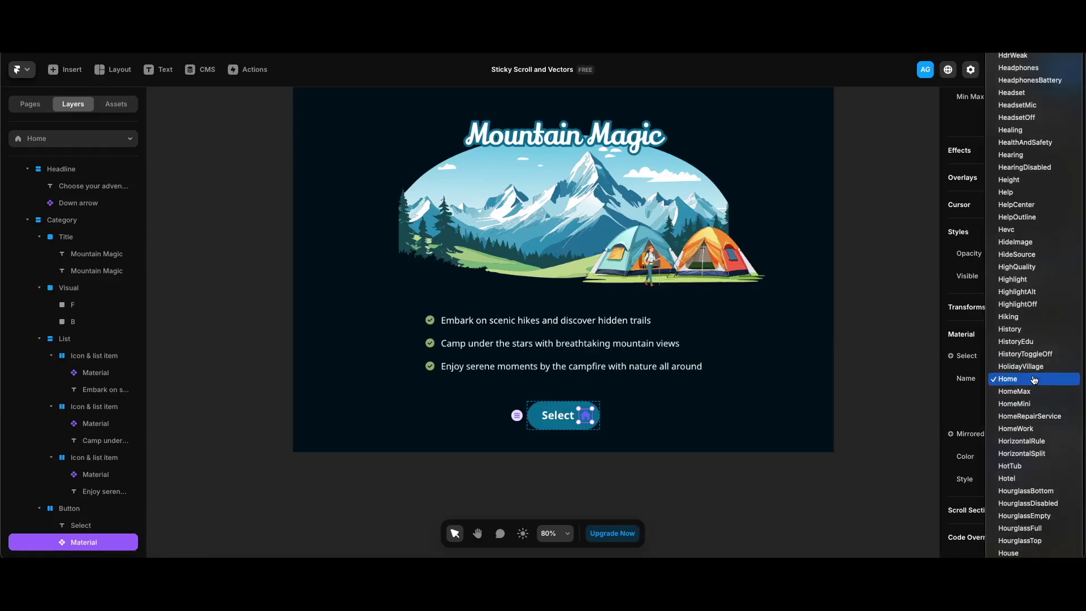
type("ke")
scroll(1034, 391, "down", 3)
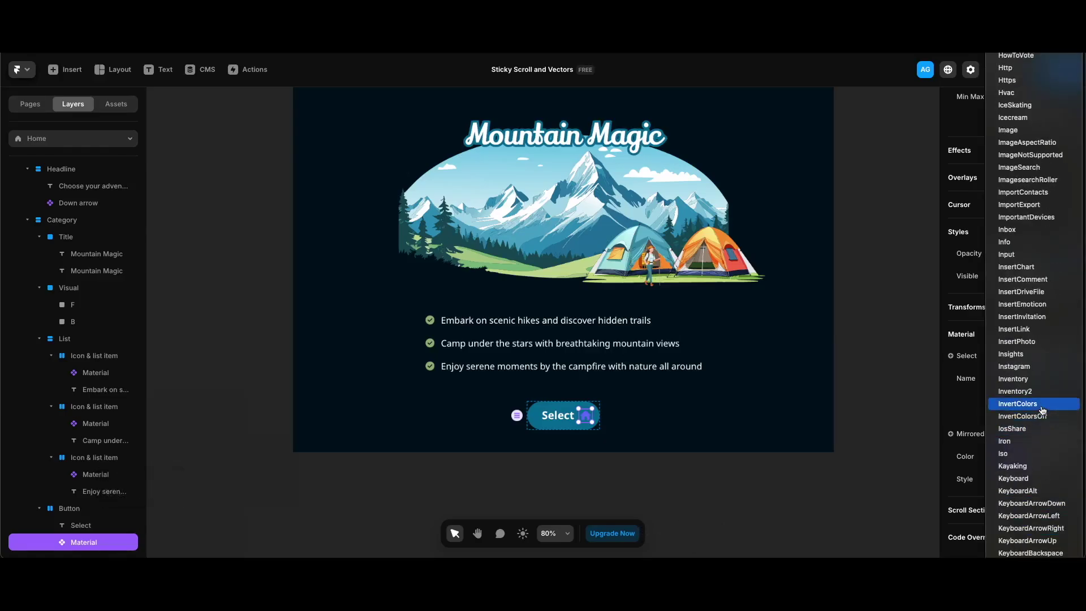
left_click(1031, 528)
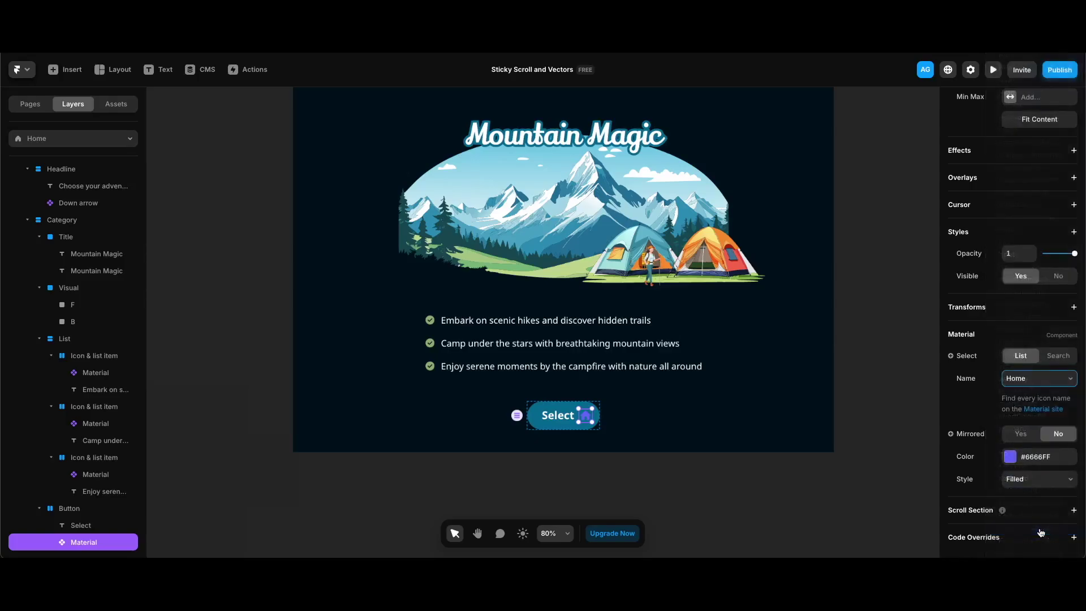
scroll(1018, 430, "up", 1)
left_click(1009, 479)
left_click(820, 441)
left_click(715, 476)
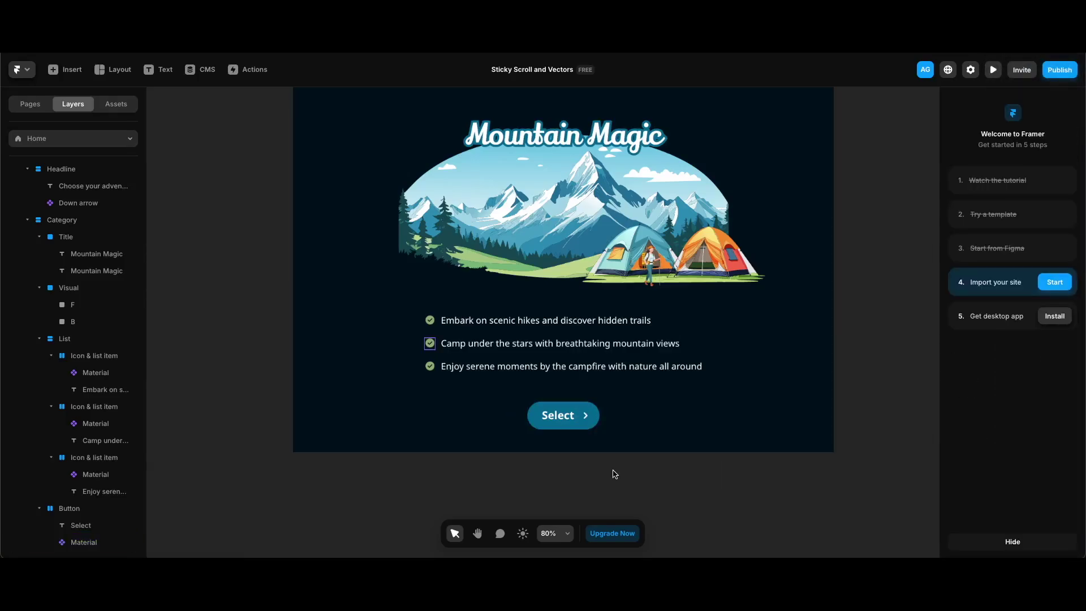
Set the Select button's gap to 0 and turn it into a component named Button.
left_click(564, 422)
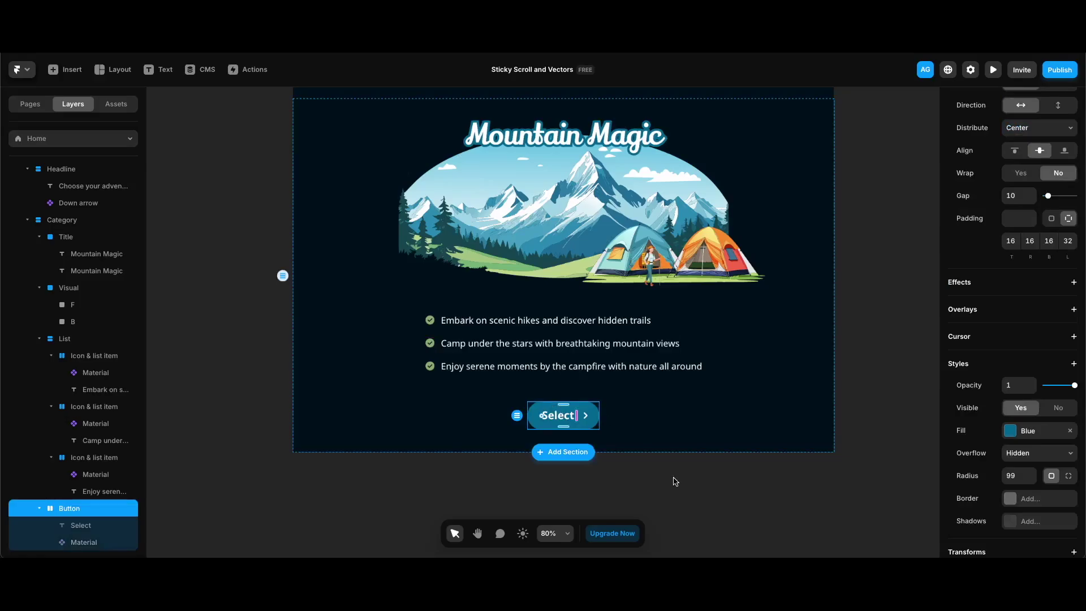
left_click_drag(1048, 199, 1044, 198)
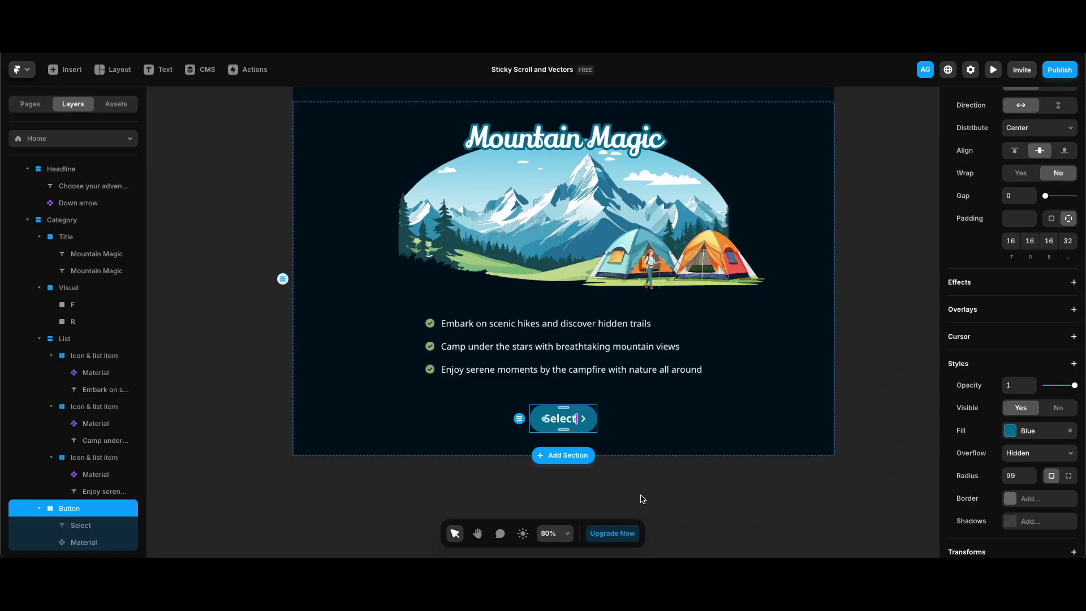
scroll(643, 484, "left", 1)
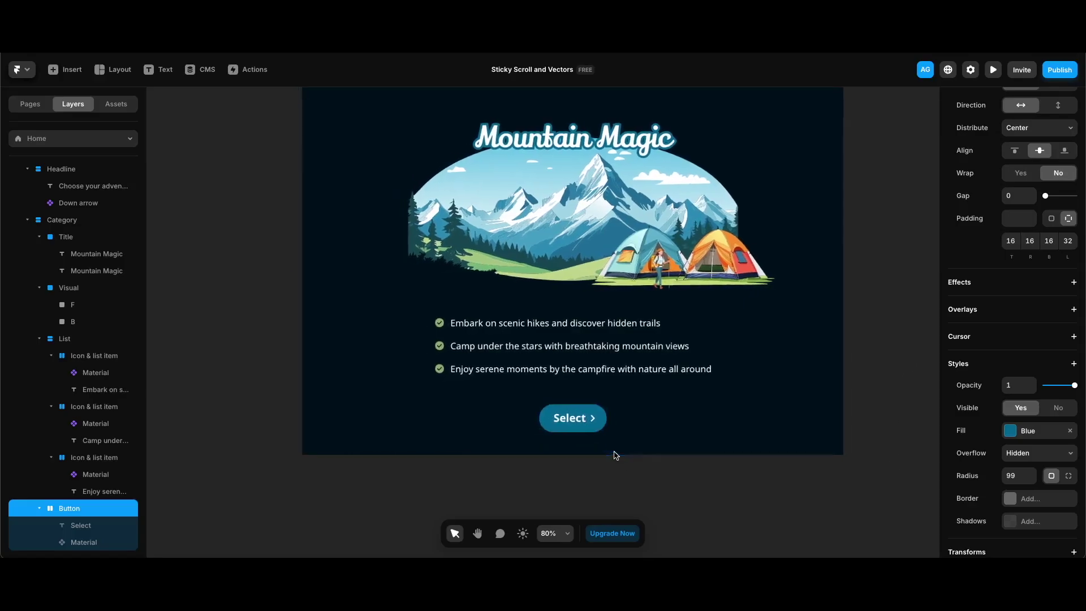
scroll(615, 455, "left", 5)
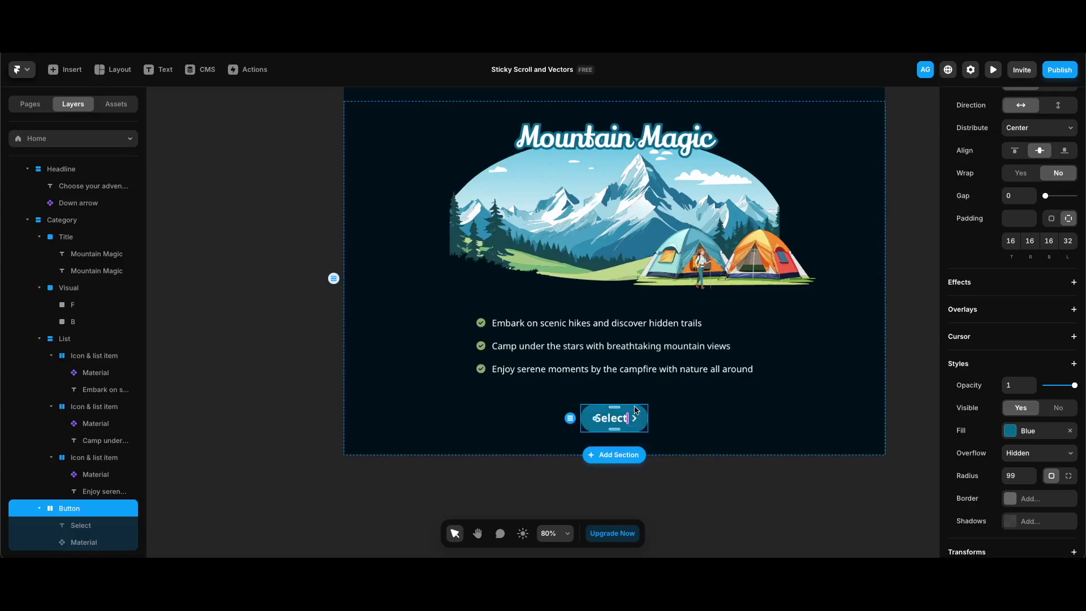
right_click(635, 417)
left_click(690, 247)
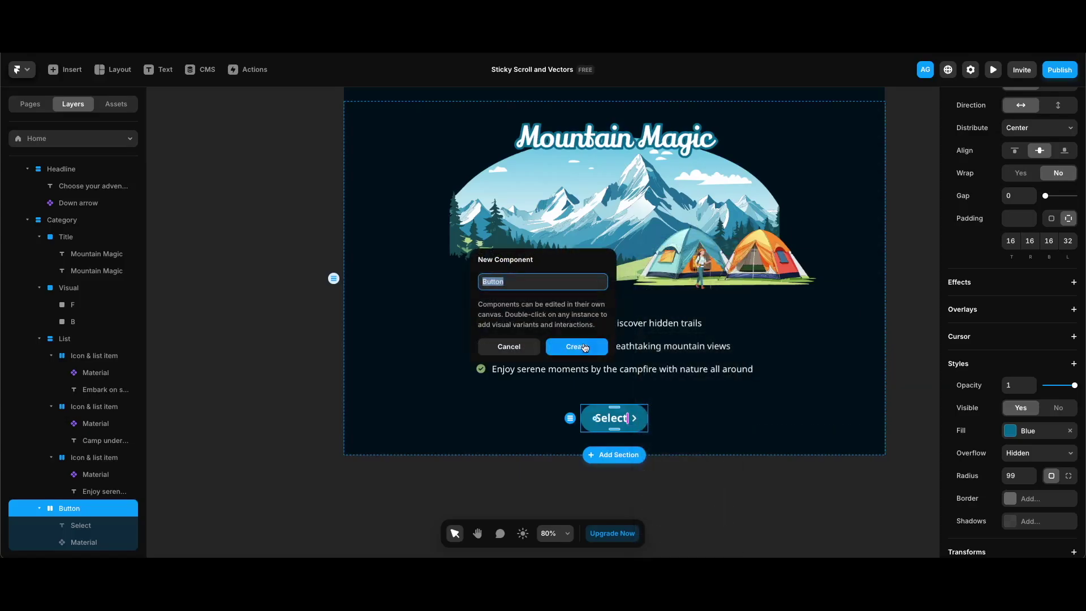
left_click(587, 348)
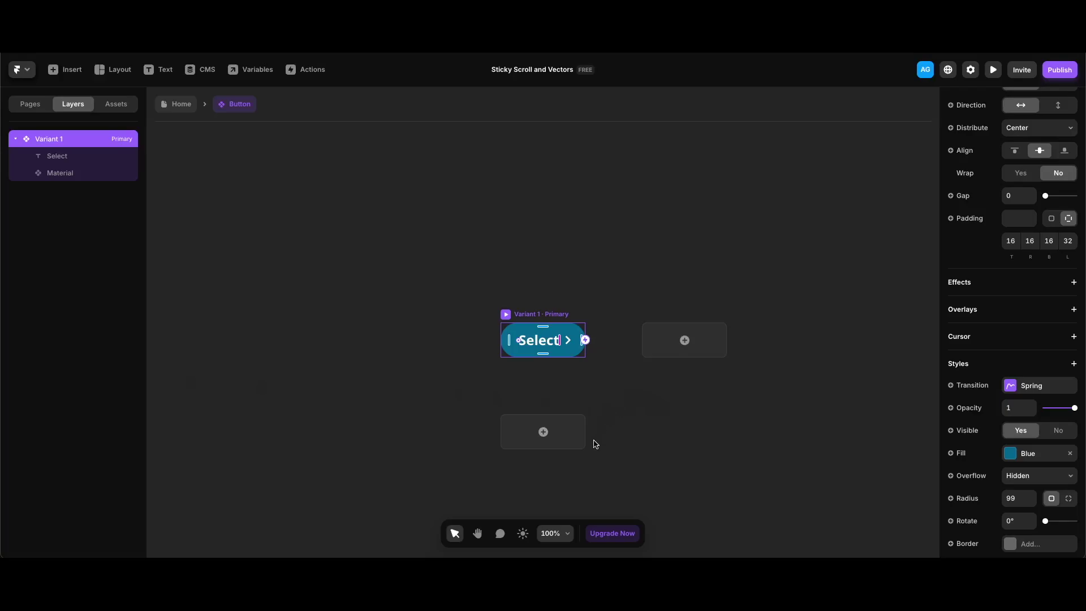
Add a Hover variant to the Button component with a Dark Blue fill, and return to the Home page.
left_click(554, 436)
left_click(572, 443)
scroll(1049, 396, "down", 5)
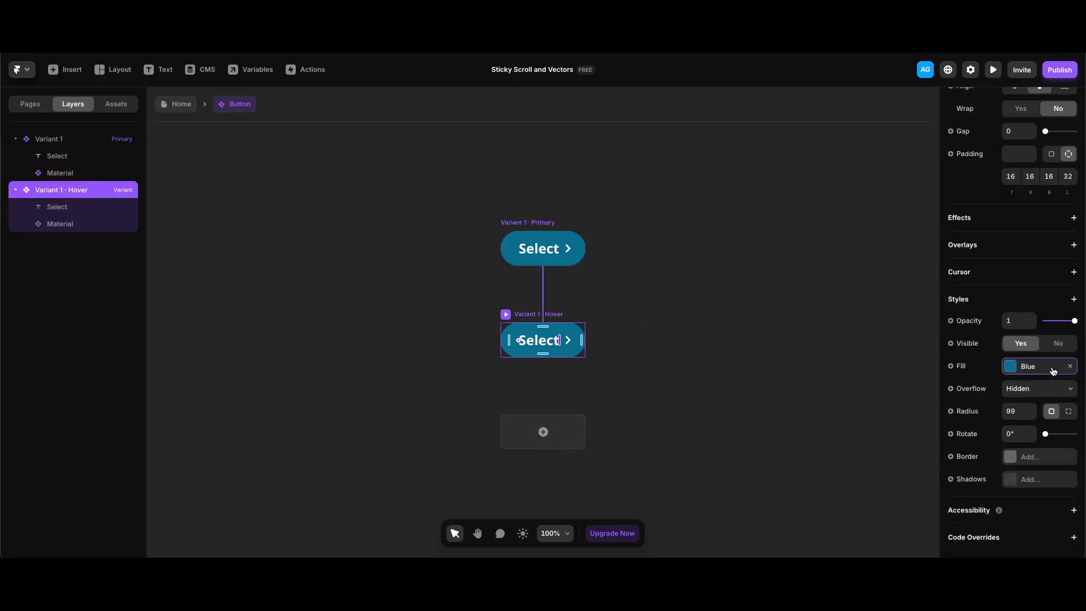
left_click(1053, 369)
left_click(828, 478)
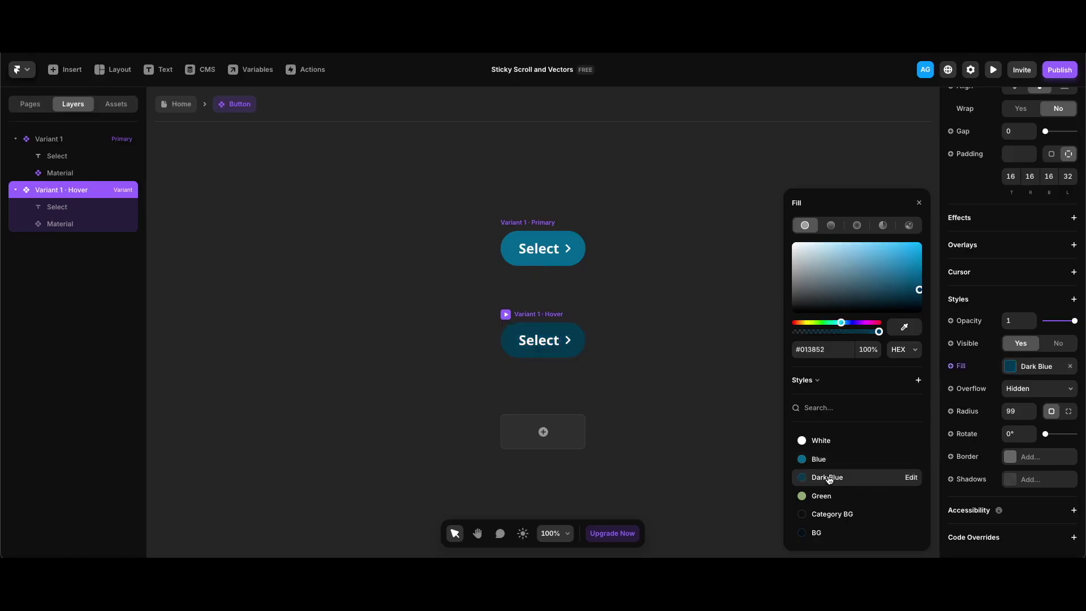
left_click(686, 431)
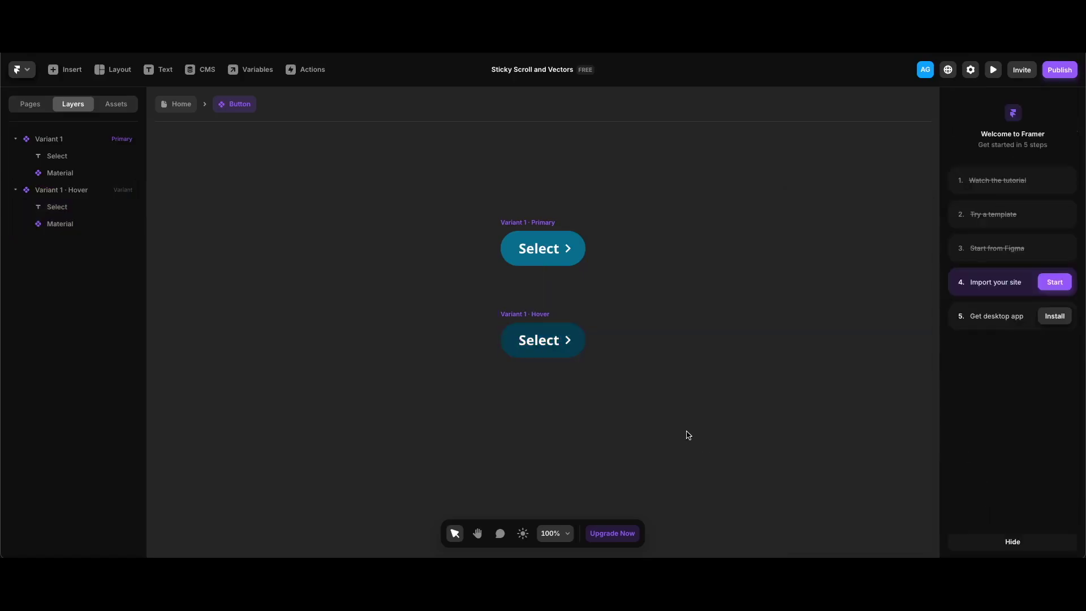
left_click(182, 105)
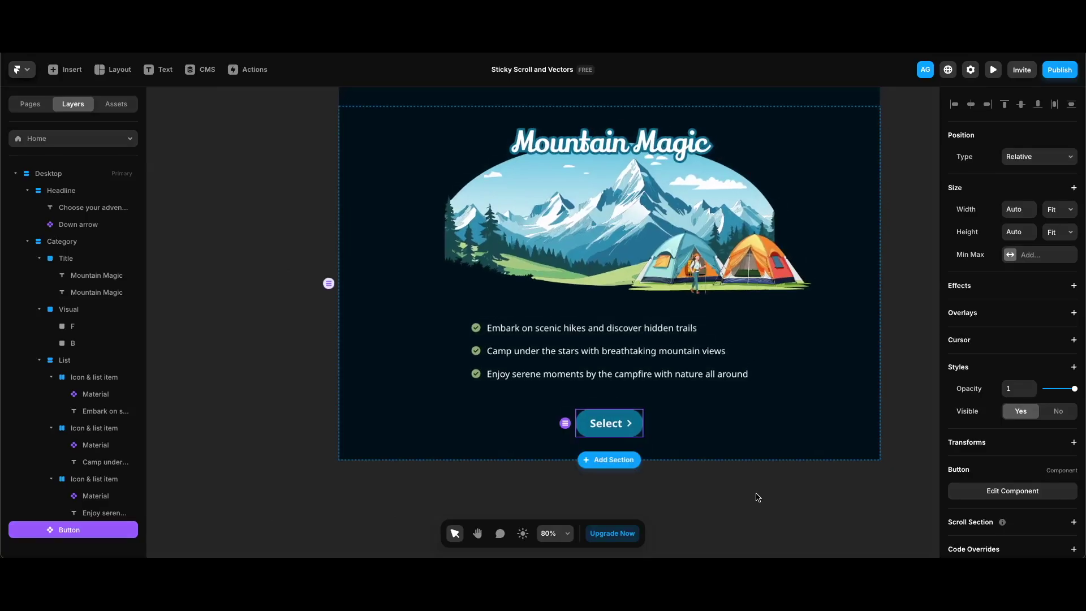
Wrap the Button instance in a stack and name the stack Button wrap.
right_click(103, 530)
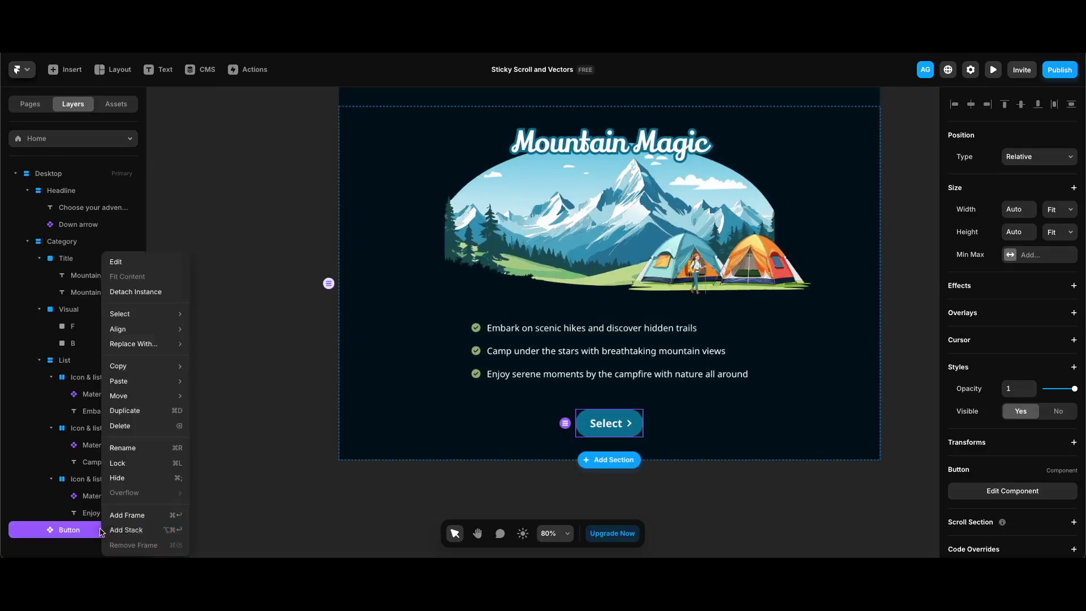
left_click(133, 531)
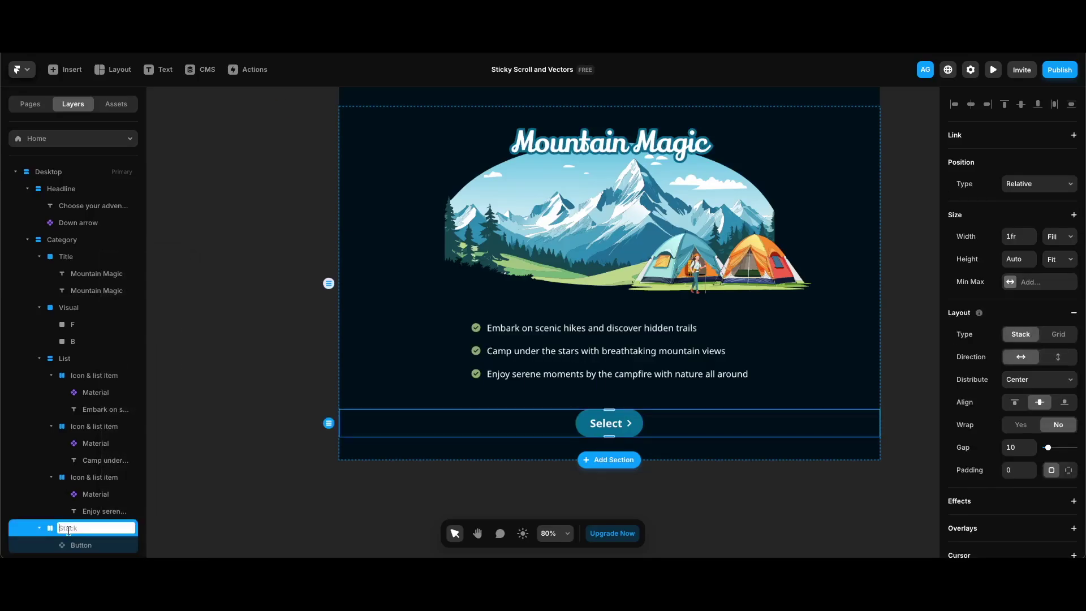
type("Button wrap")
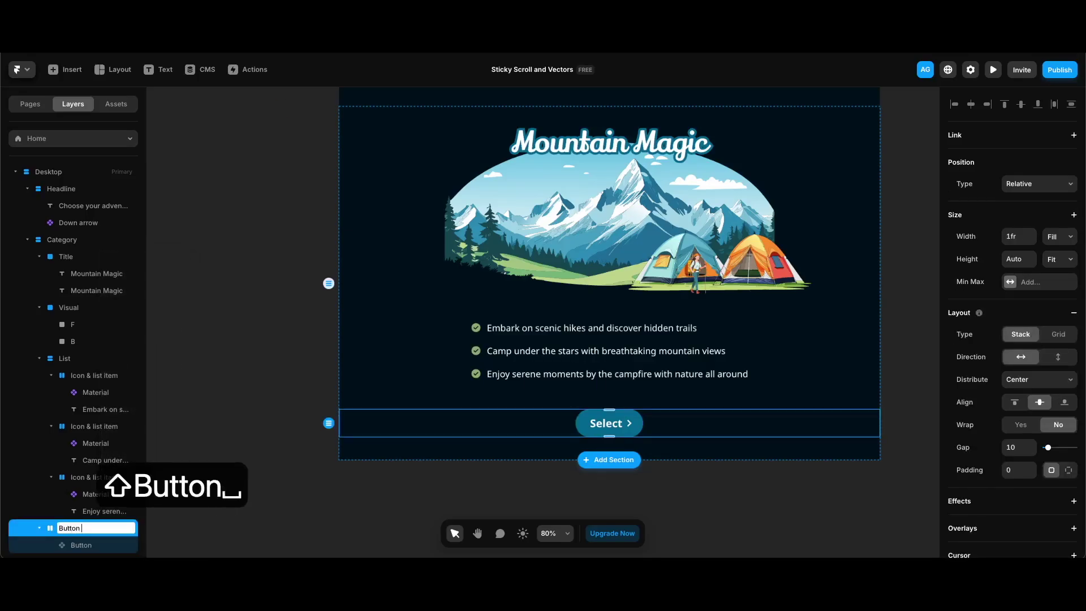
key("Return")
Give the Button wrap stack individual padding with a top value of 40.
scroll(1068, 354, "down", 2)
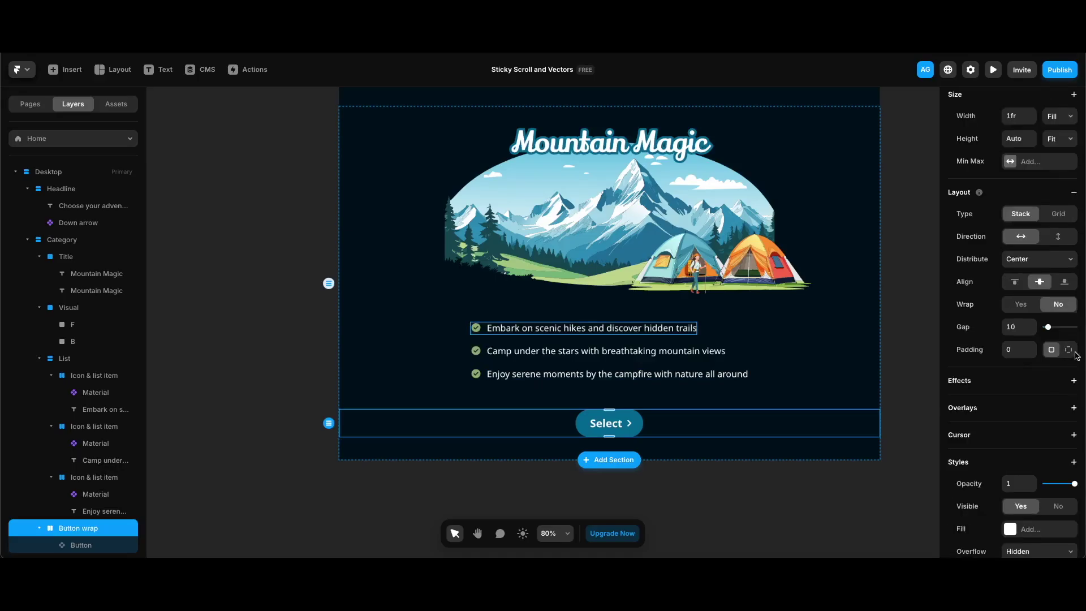
left_click(1067, 350)
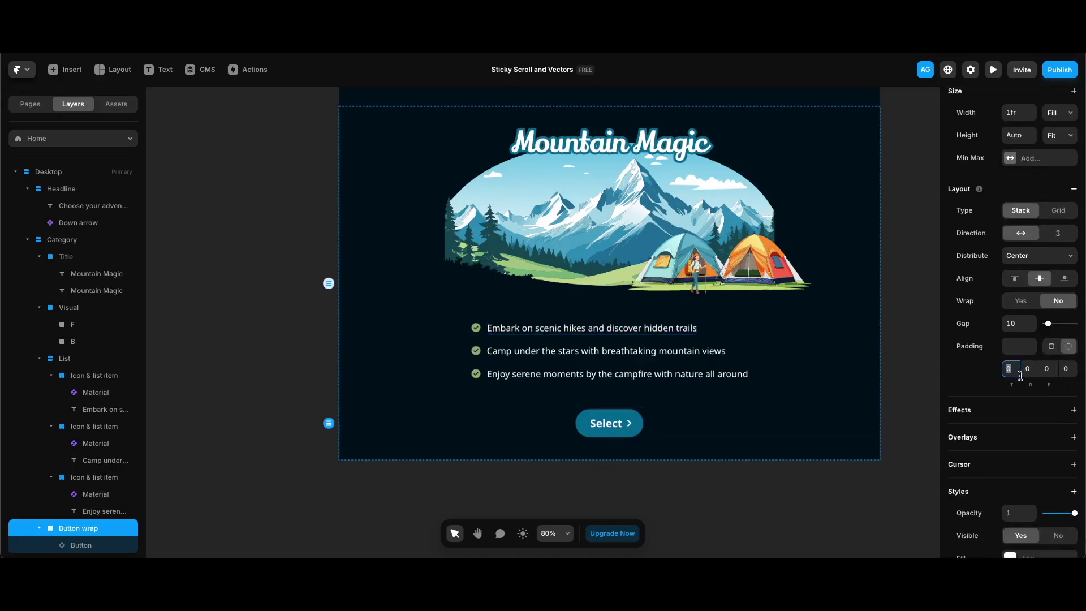
type("40")
key("Return")
left_click(274, 401)
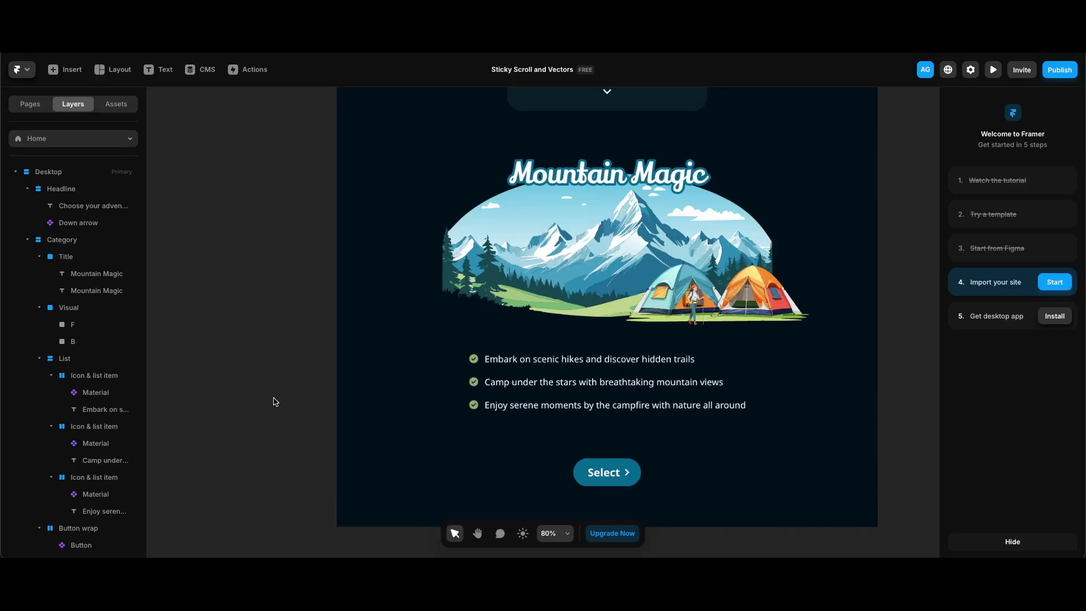
Fill the Category section with a linear gradient from #FFFFFF at 0% opacity to #006F9C at 4% opacity.
left_click(376, 379)
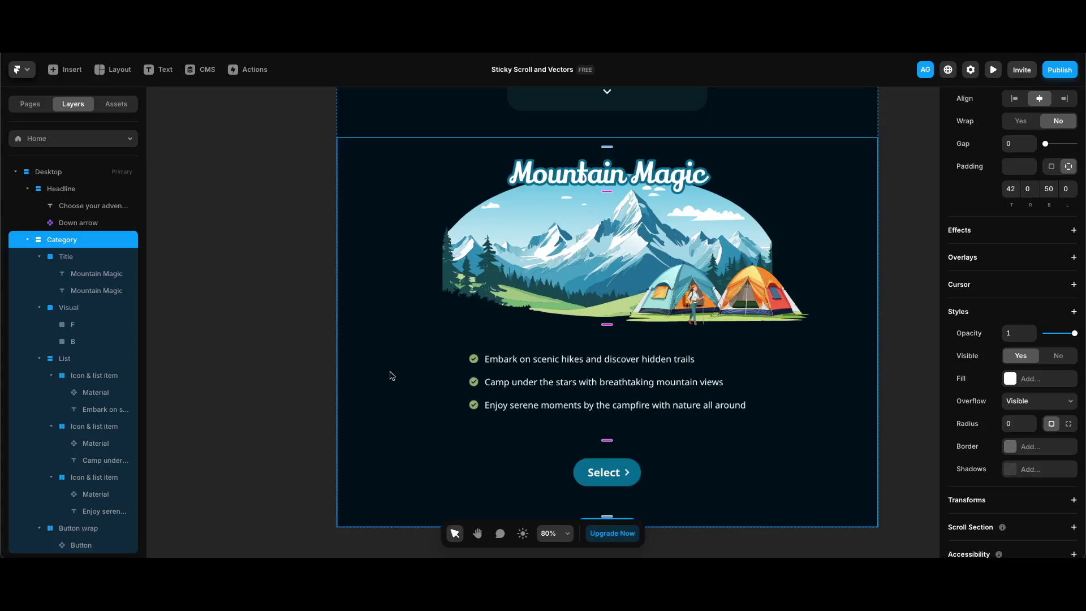
left_click(1043, 383)
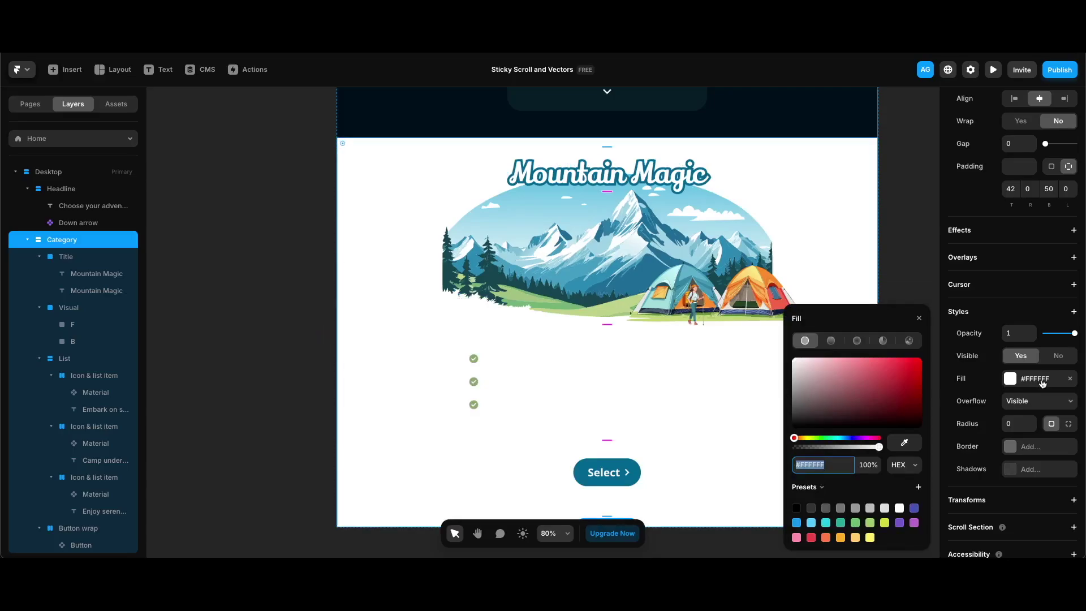
left_click(831, 340)
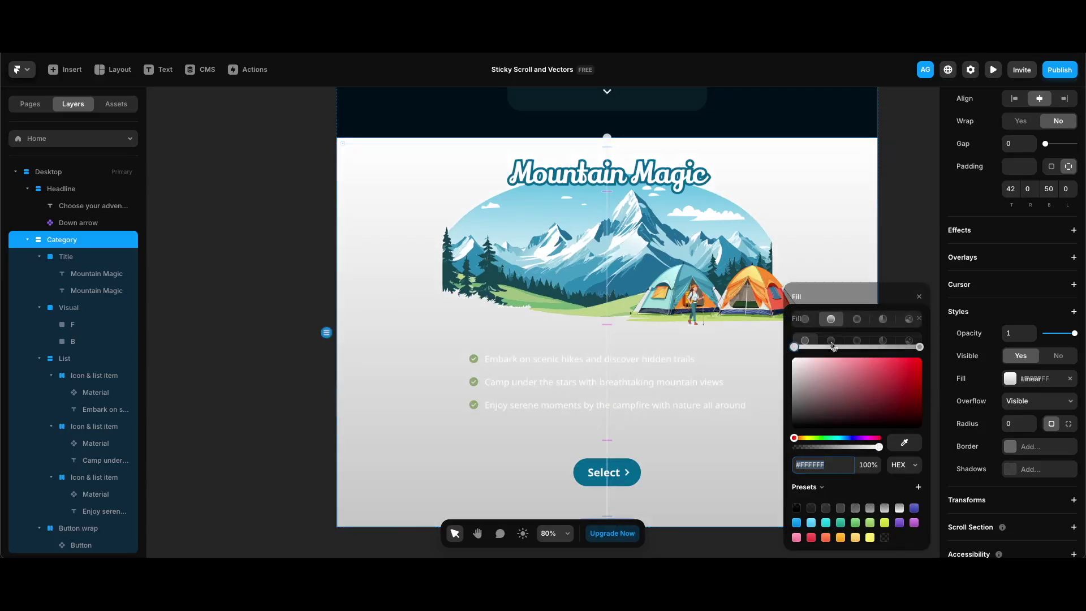
left_click(885, 537)
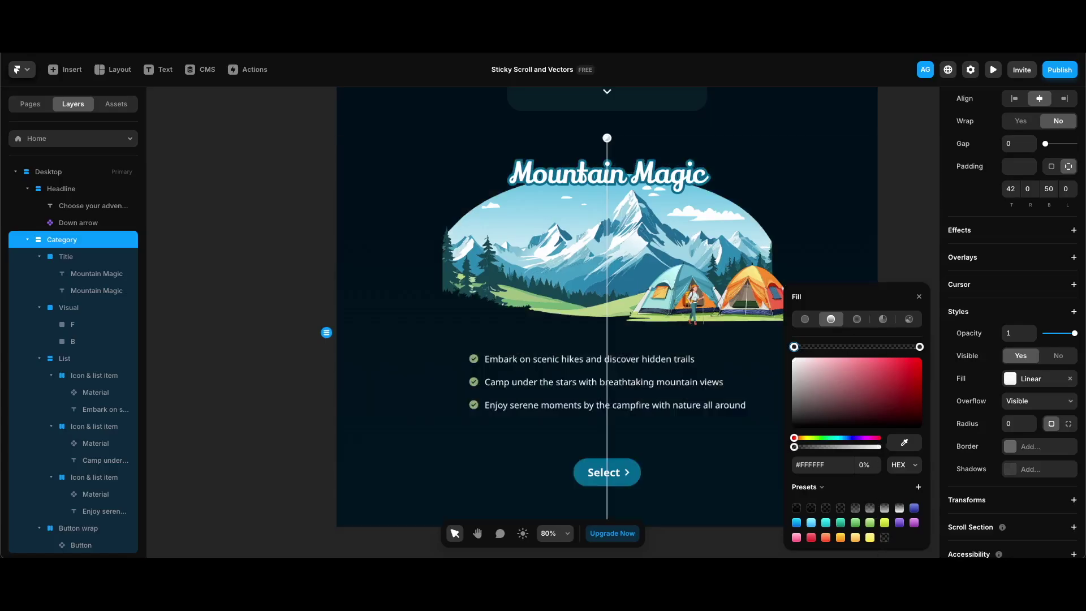
left_click(919, 346)
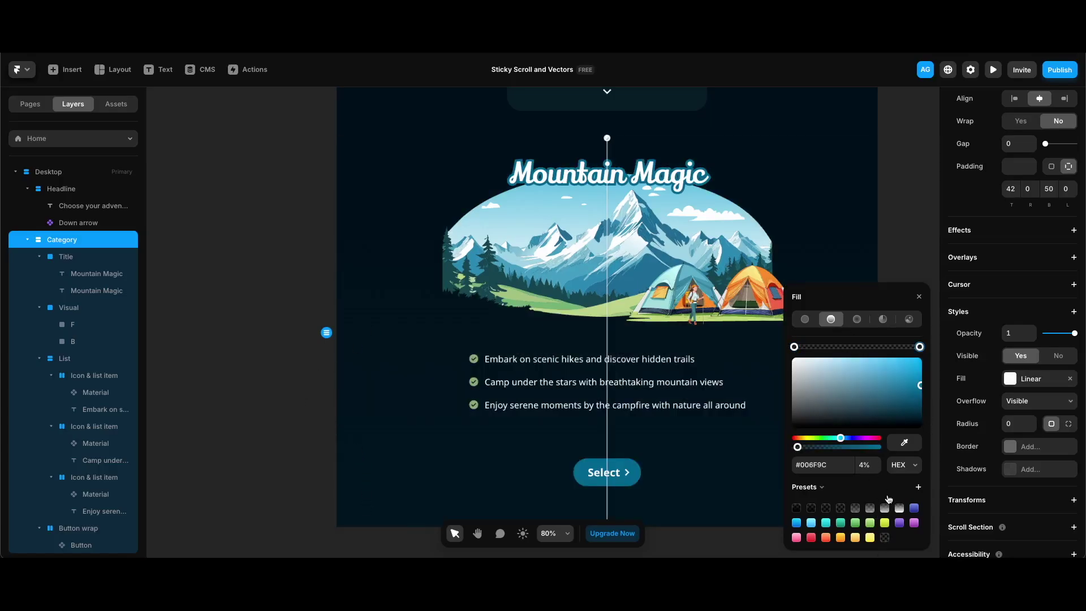
left_click(919, 298)
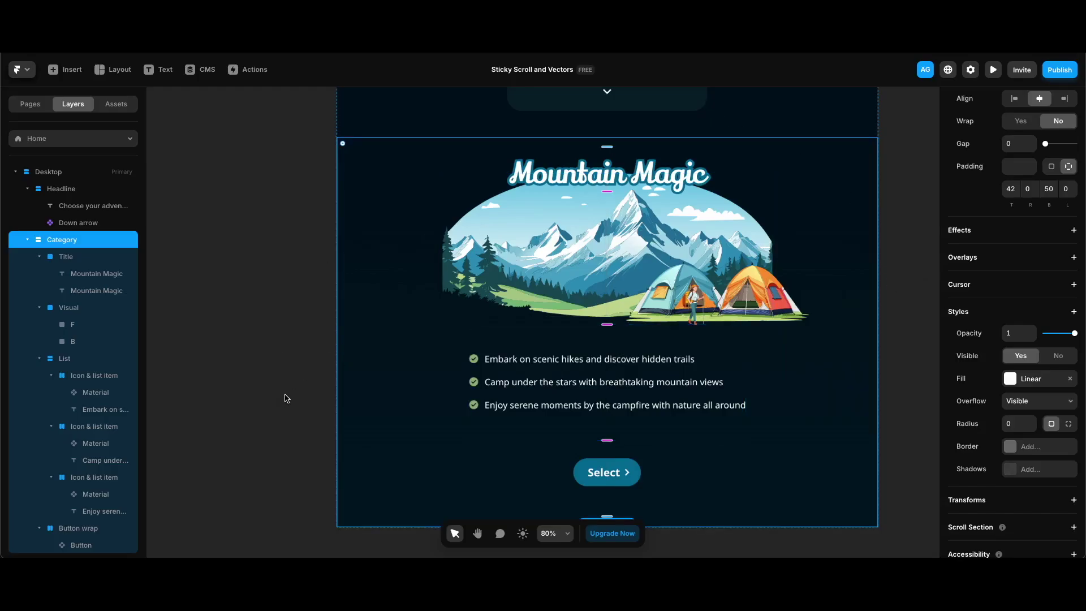
Turn the Category section into a reusable component named Category.
right_click(381, 352)
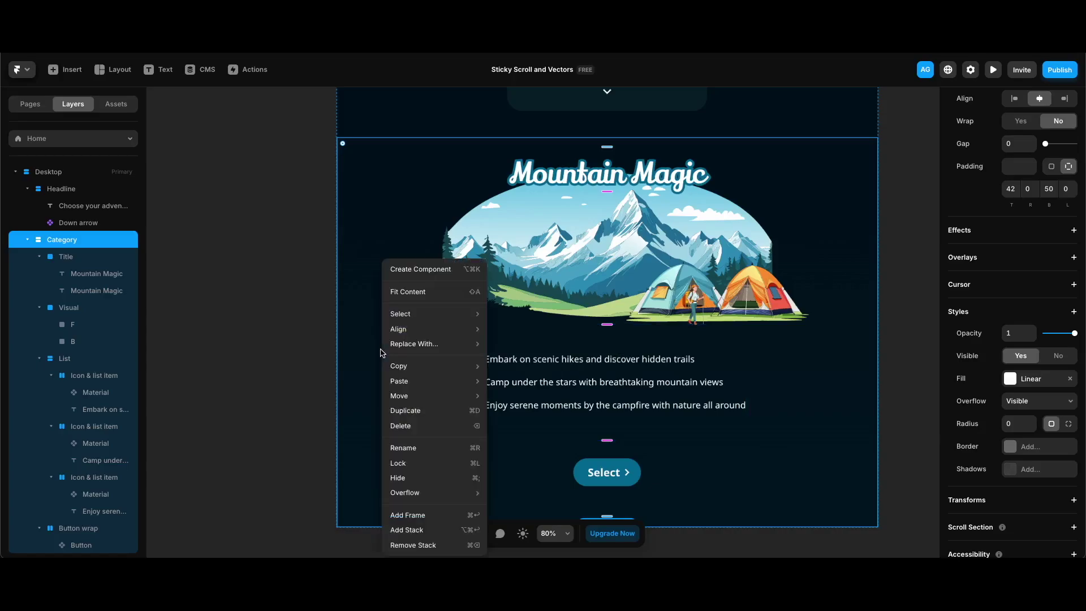
left_click(410, 273)
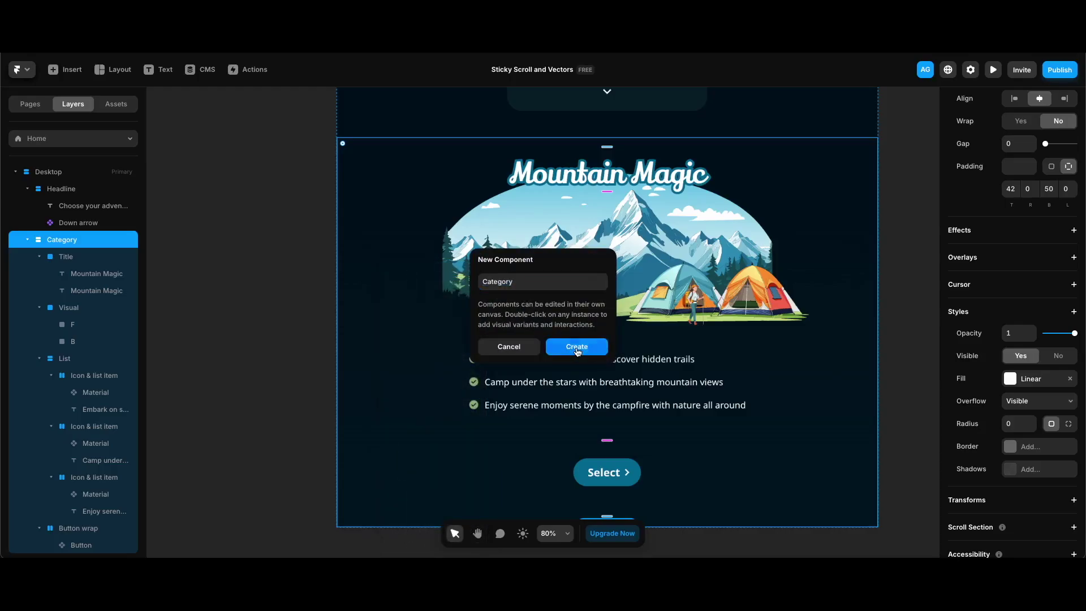
left_click(577, 347)
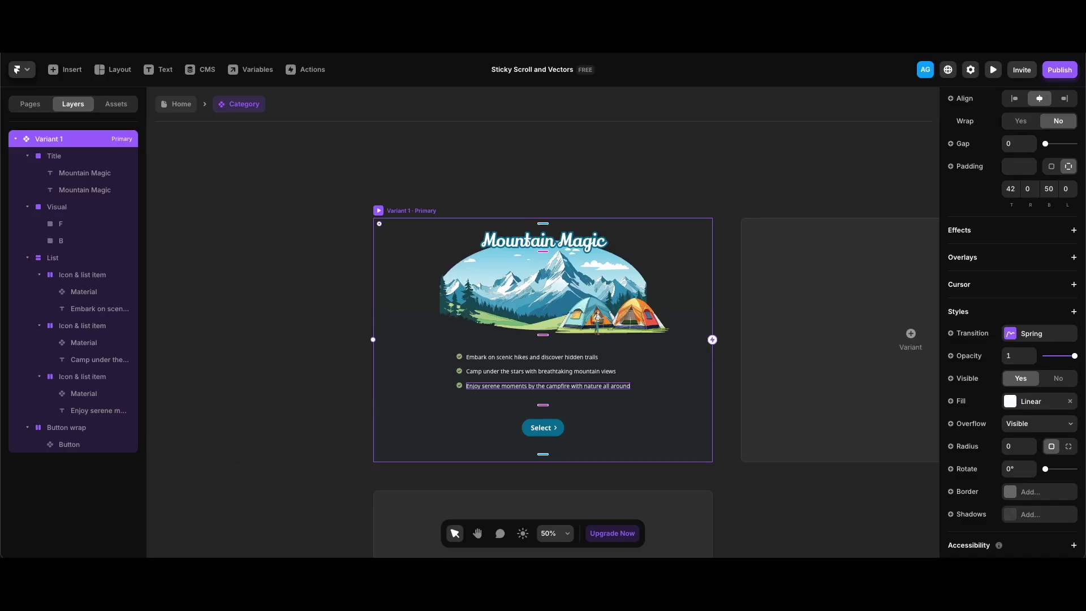
Create a plain text variable named Title for the content of the upper Mountain Magic text layer.
left_click(529, 244)
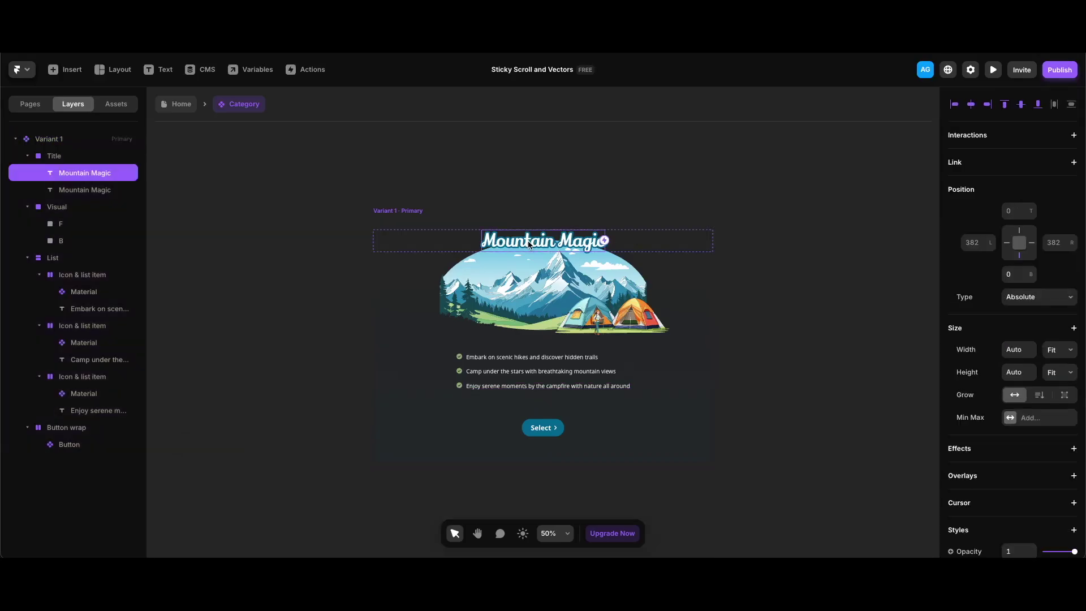
scroll(963, 411, "down", 5)
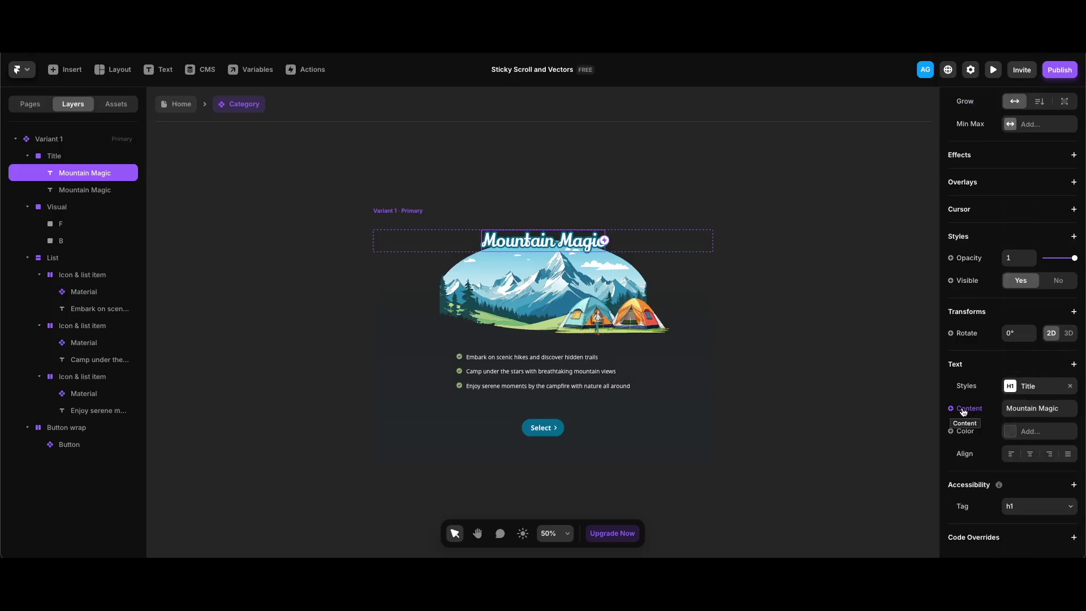
left_click(964, 409)
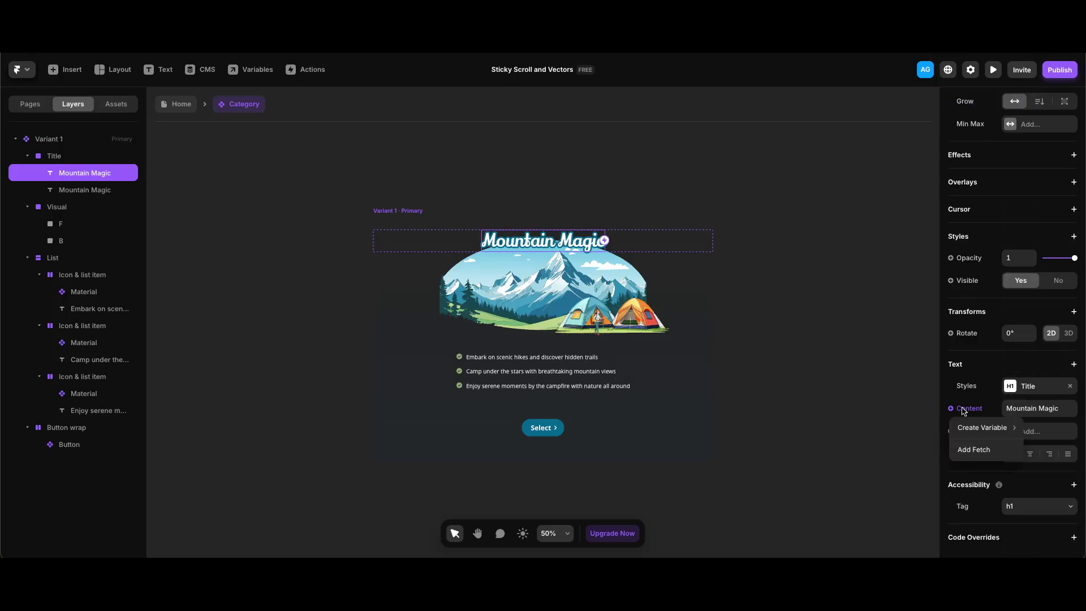
mouse_move(969, 430)
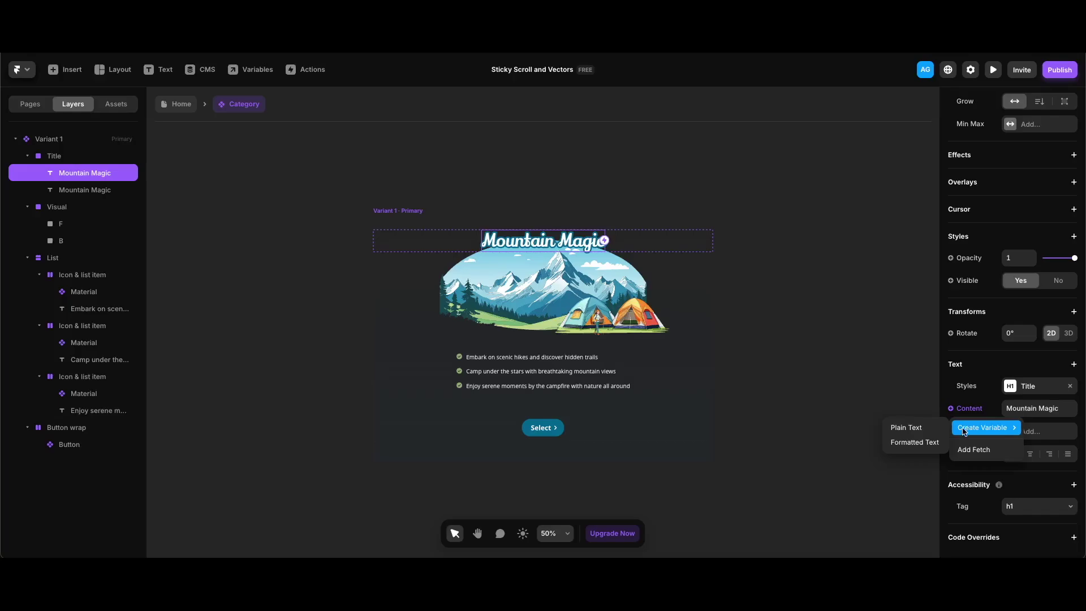
left_click(907, 428)
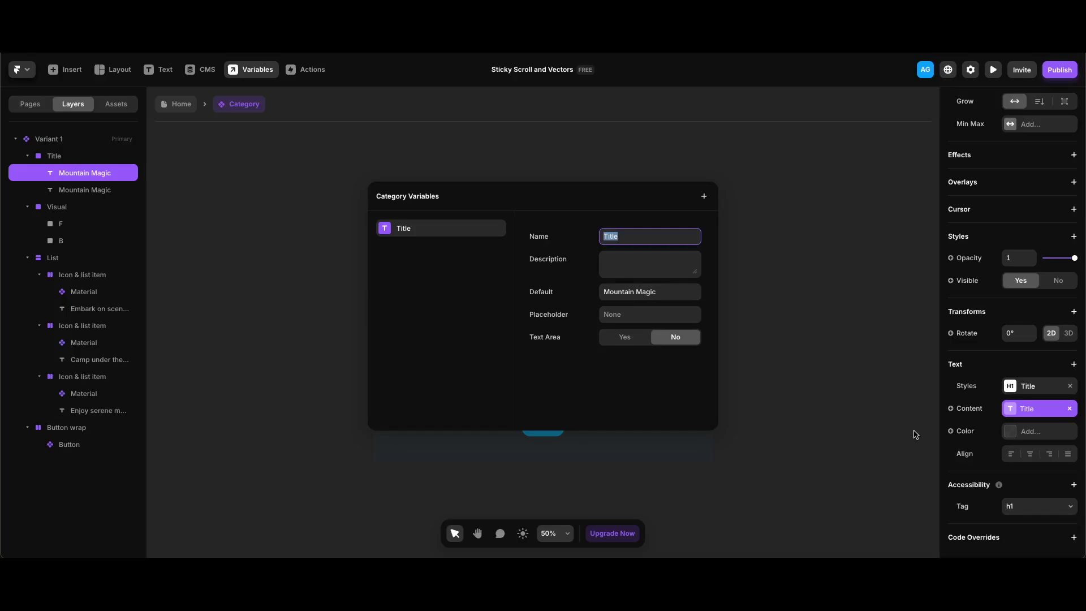
left_click(595, 123)
Link the content of the second Mountain Magic text layer to the component's existing Title variable.
left_click(119, 192)
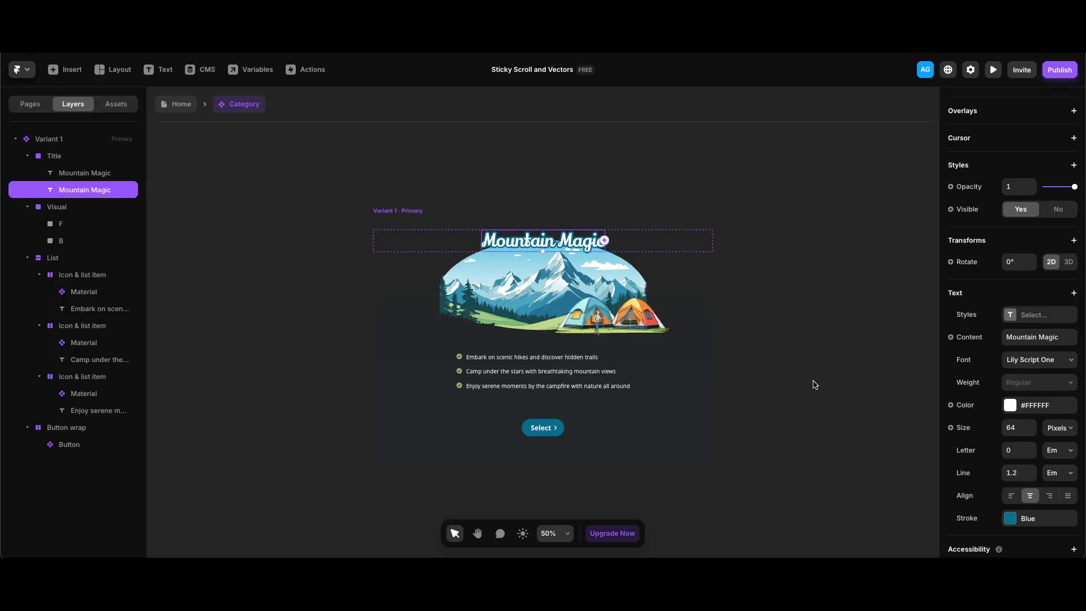
scroll(814, 385, "up", 1)
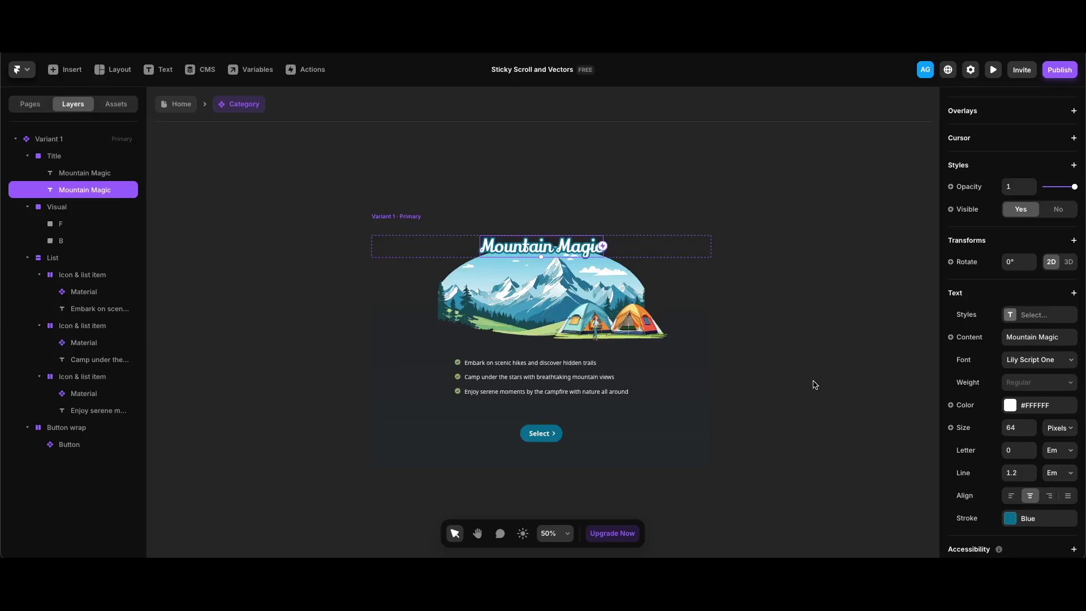
left_click(969, 338)
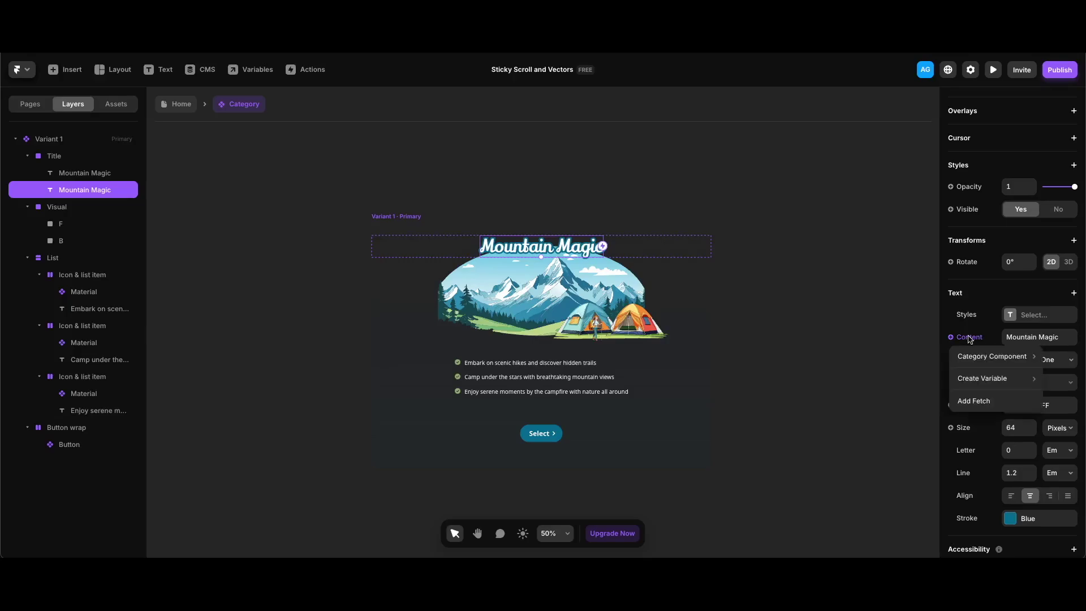
mouse_move(974, 356)
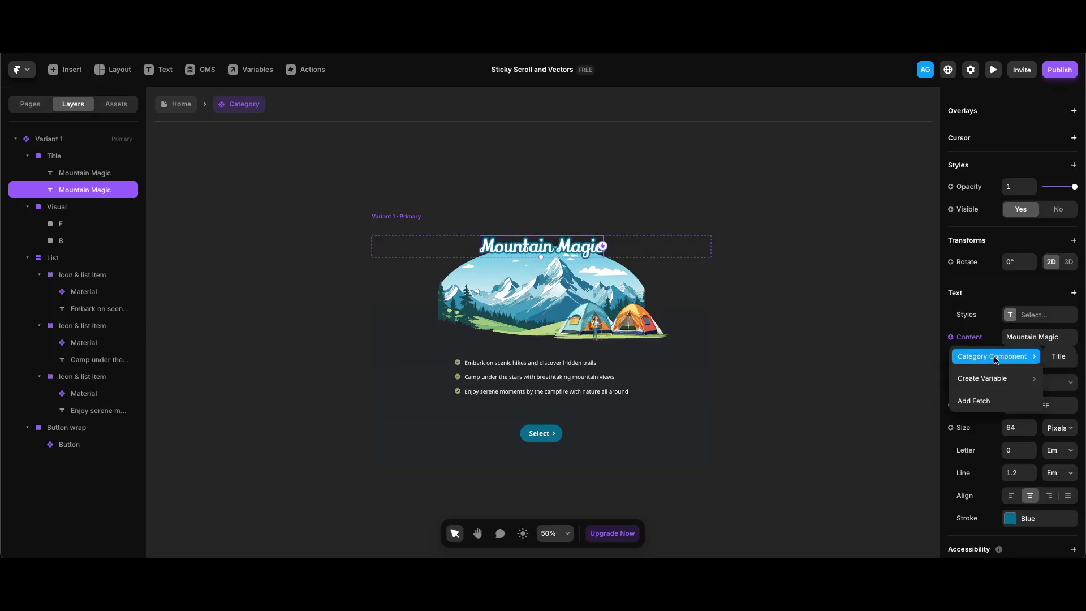
left_click(1057, 358)
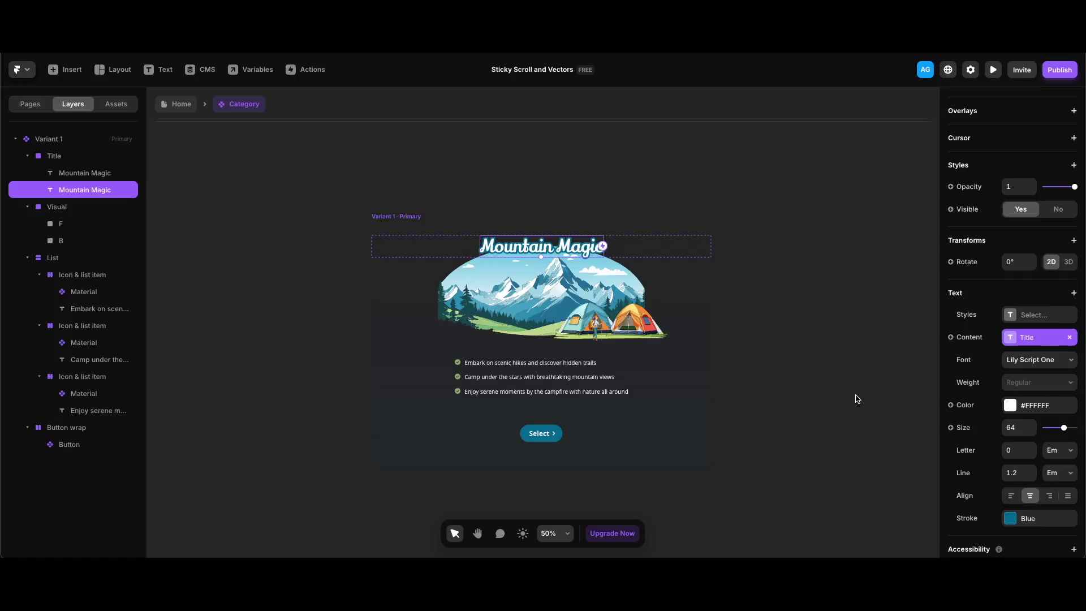
left_click(856, 399)
Create a formatted text variable named List Item 1 for the "Embark on scenic hikes" list text.
key("shift+1")
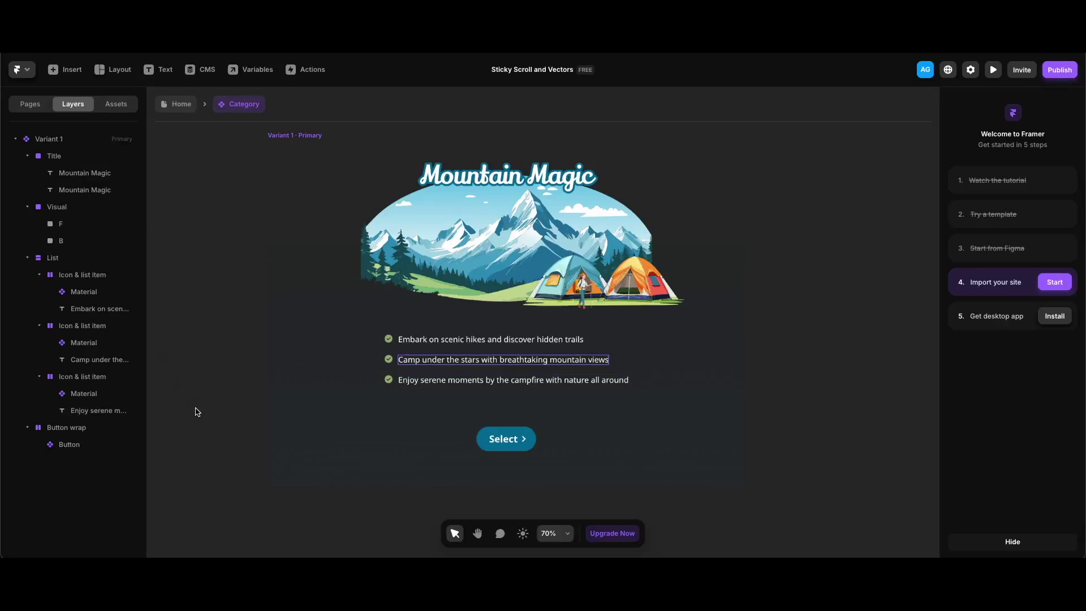
left_click(564, 341)
scroll(1025, 412, "down", 3)
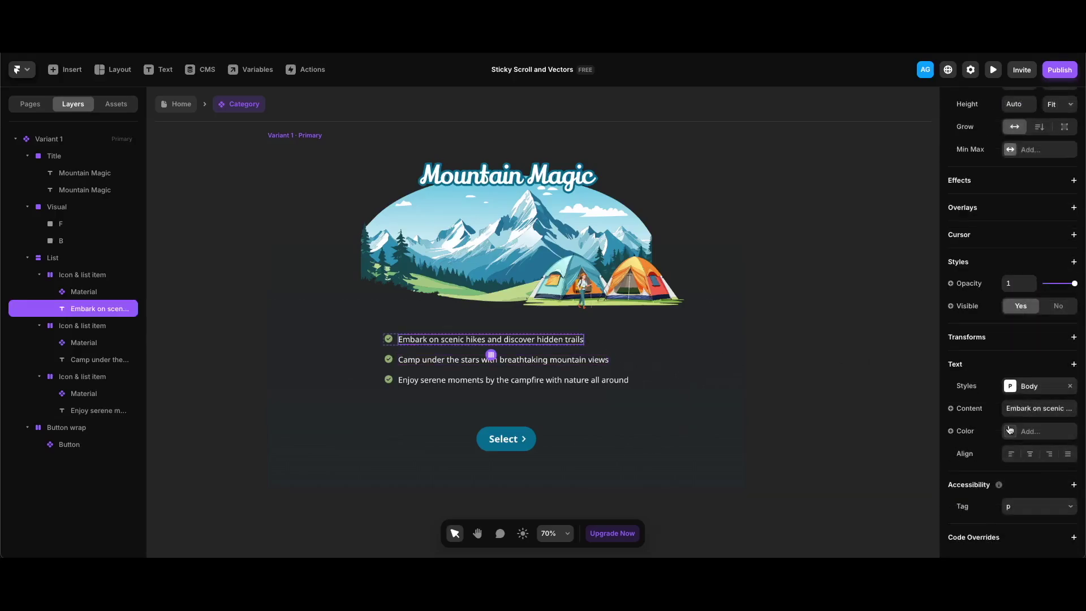
left_click(972, 411)
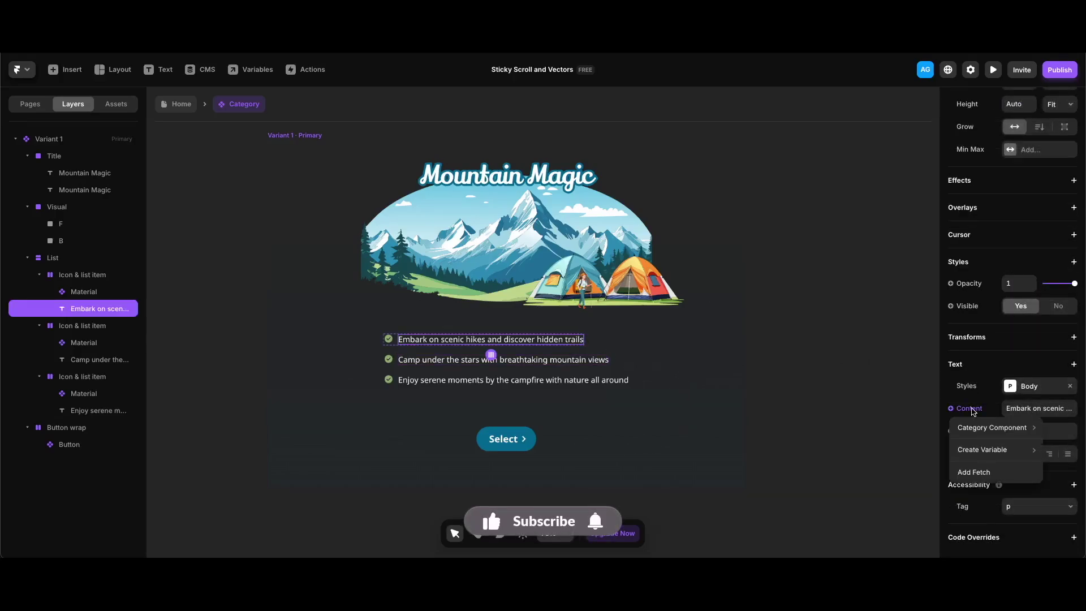
mouse_move(975, 451)
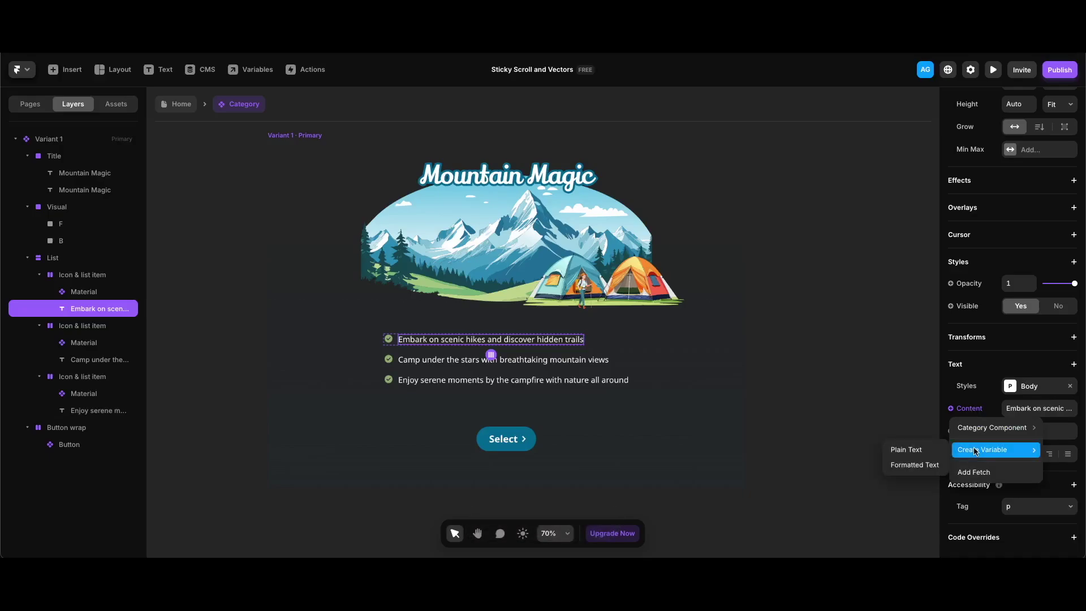
left_click(923, 465)
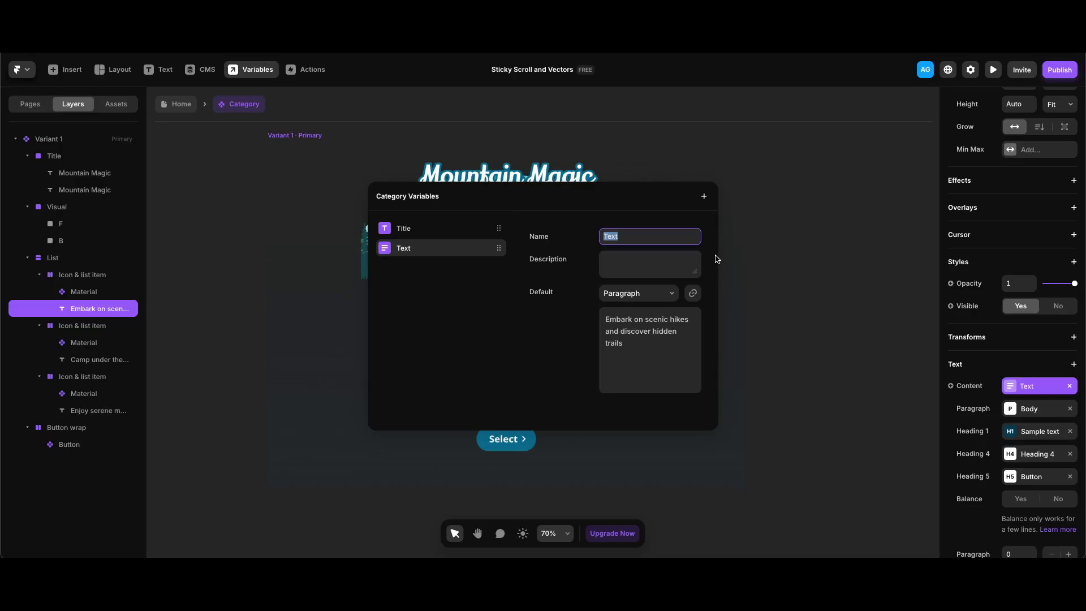
type("List Item 1")
key("Escape")
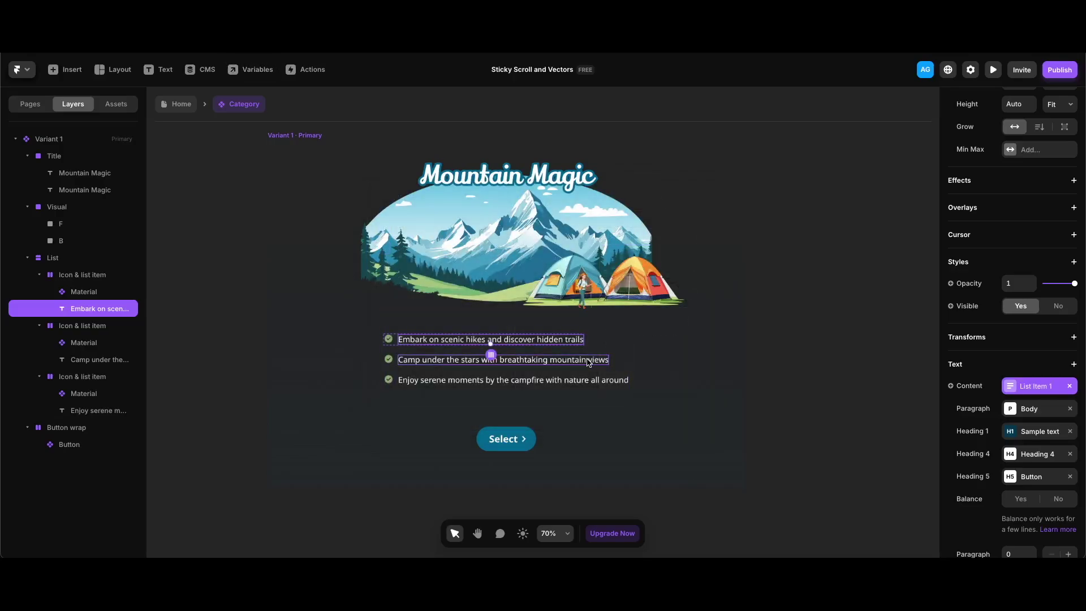
Create a formatted text variable named List Item 2 for the "Camp under the stars" list text.
left_click(590, 362)
scroll(962, 410, "down", 3)
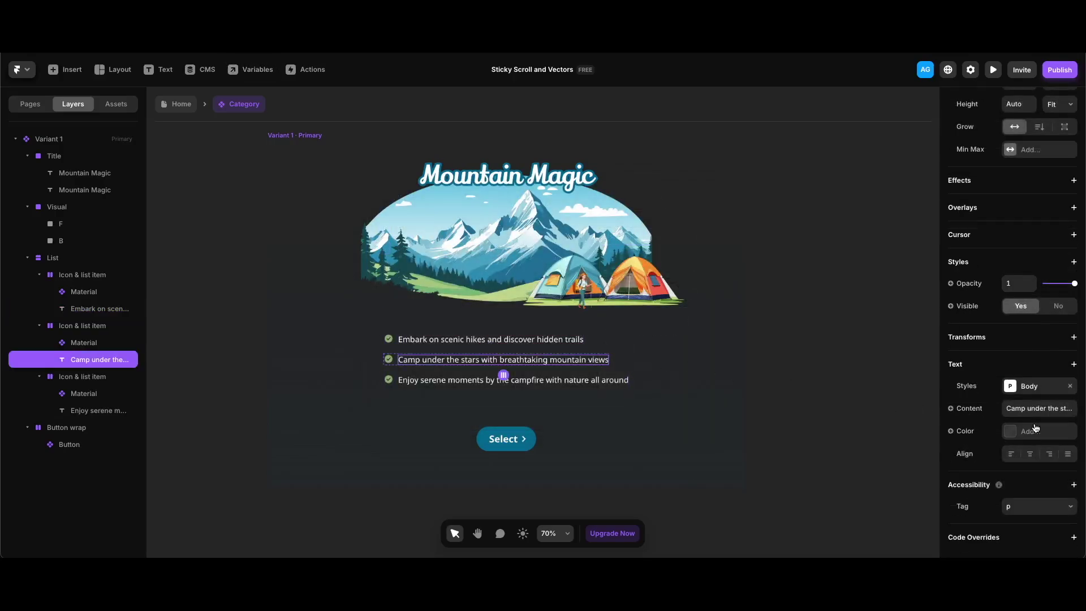
left_click(968, 409)
mouse_move(984, 449)
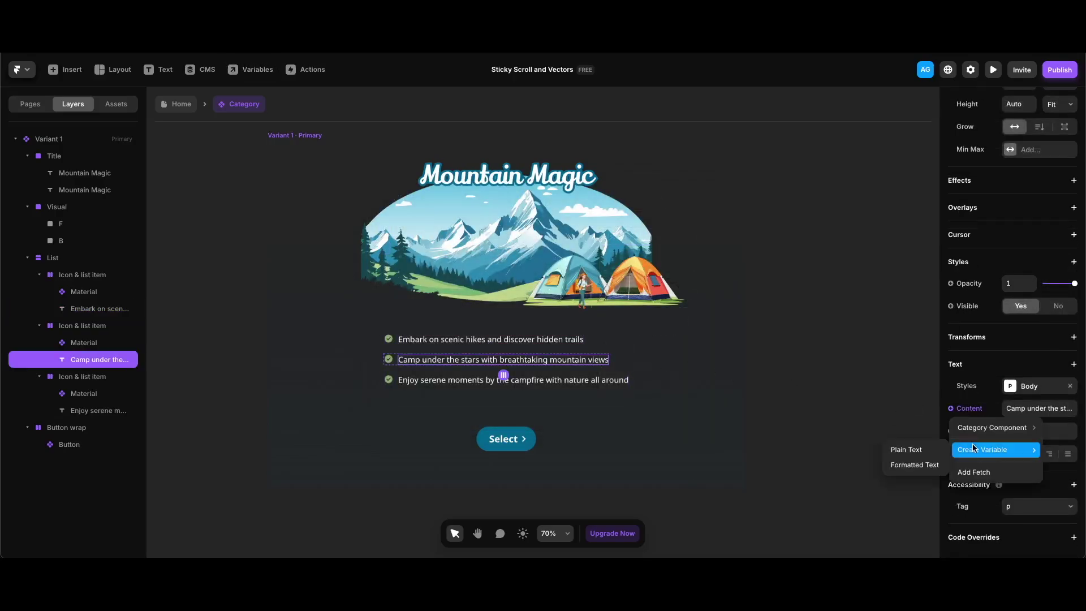
left_click(915, 465)
type("List Item 1")
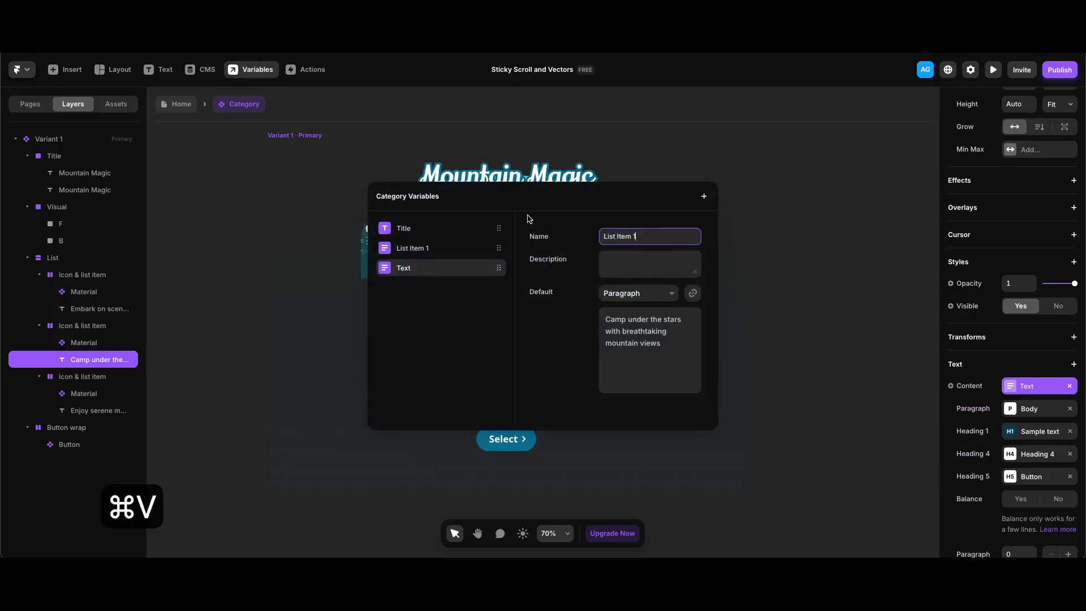
key("BackSpace")
type("2")
key("Return")
Create a text variable for the content of the third list item, "Enjoy serene moments by the campfire".
left_click(533, 381)
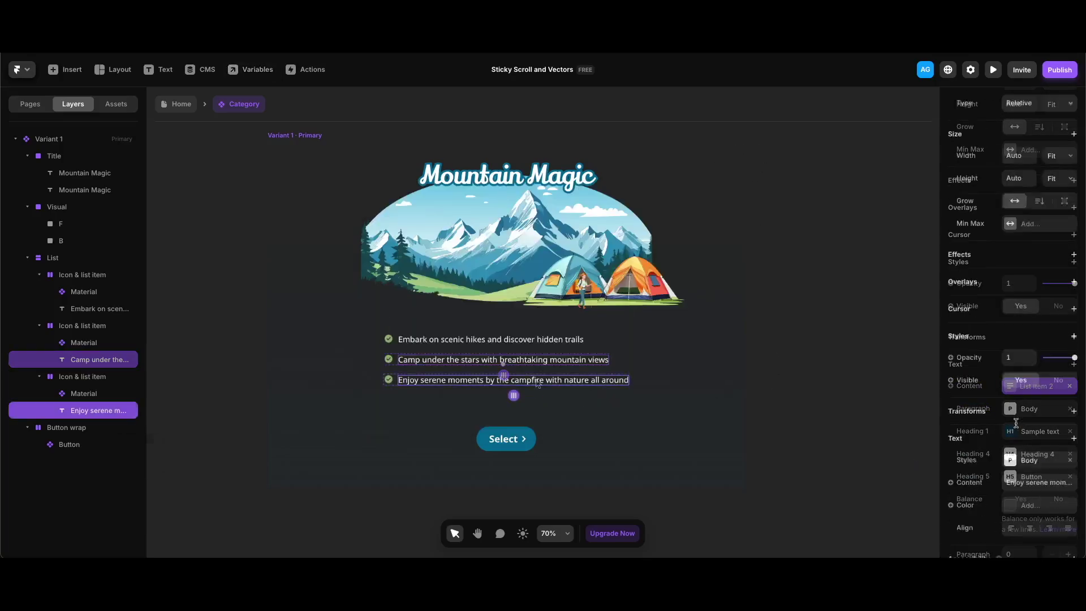
scroll(1036, 461, "down", 5)
type("List Item 1")
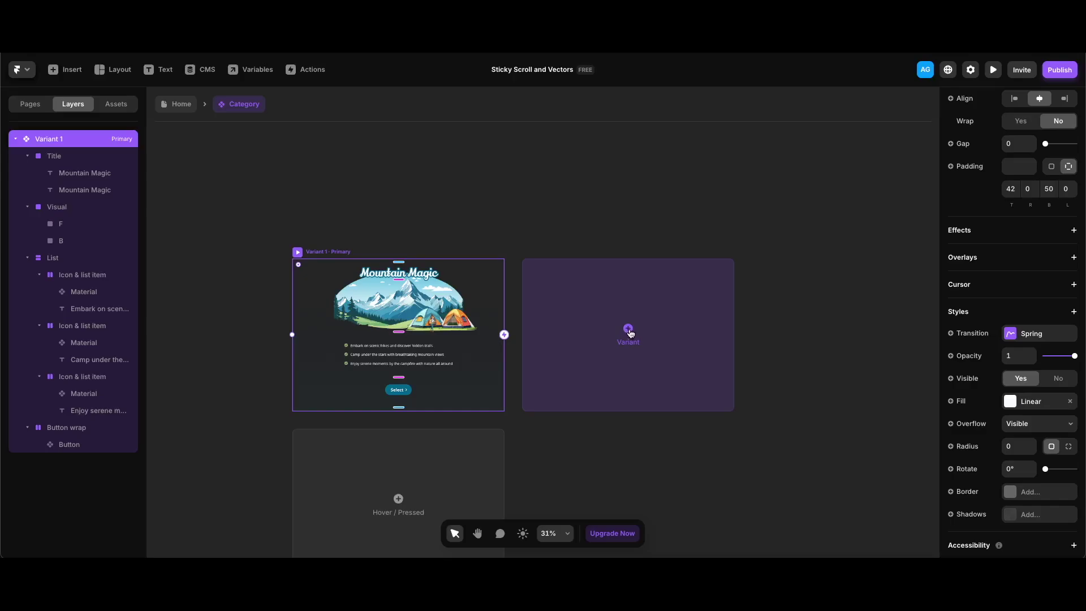
Add a second variant to the Category component and replace its background image B with Asset 2.svg.
left_click(629, 328)
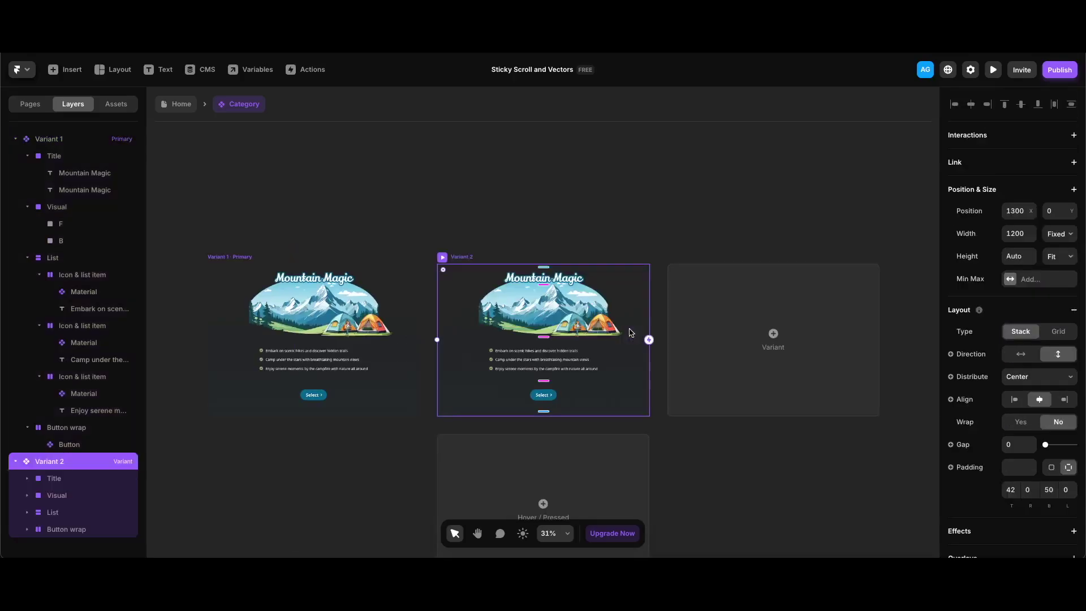
left_click(580, 299)
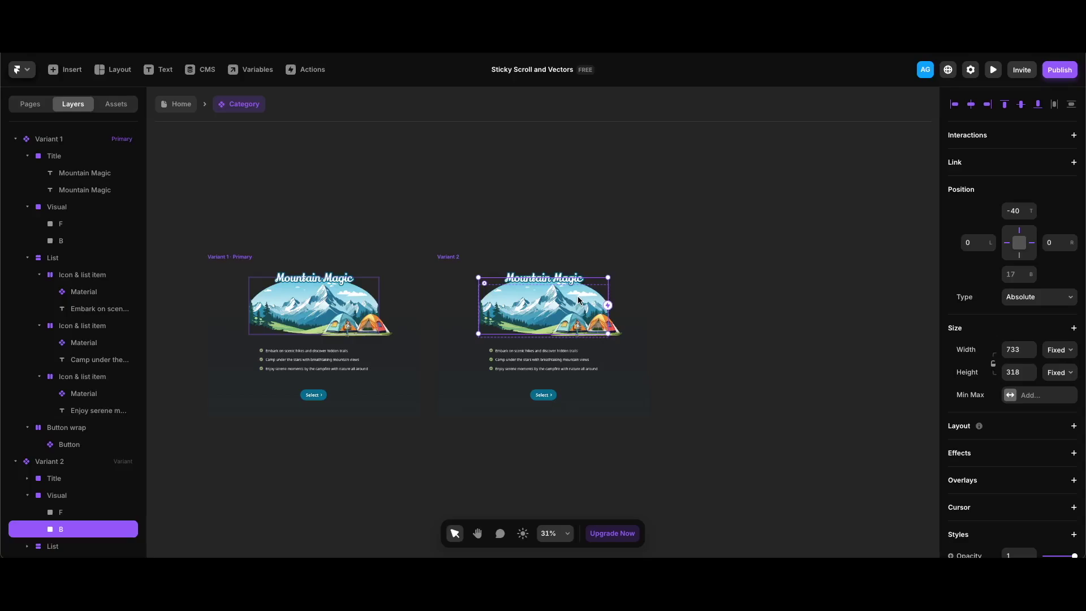
scroll(1038, 402, "down", 5)
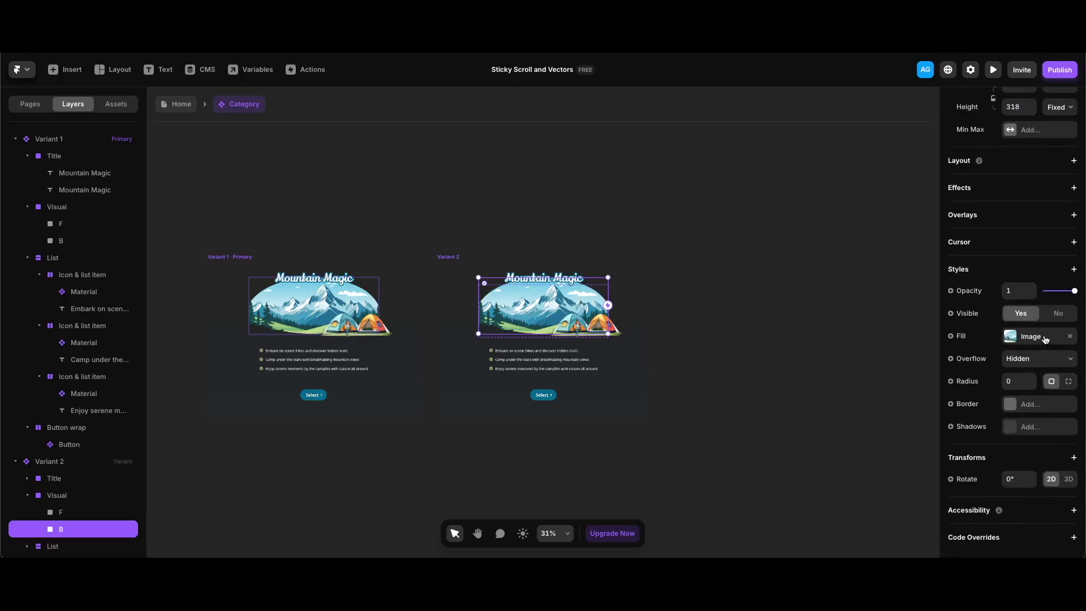
left_click(1045, 338)
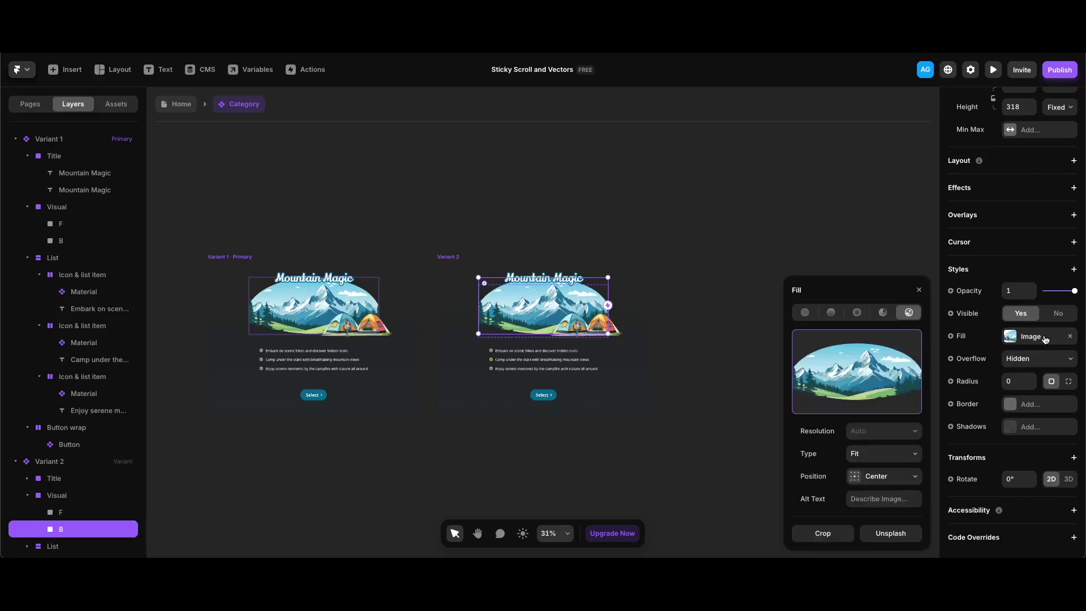
left_click(858, 373)
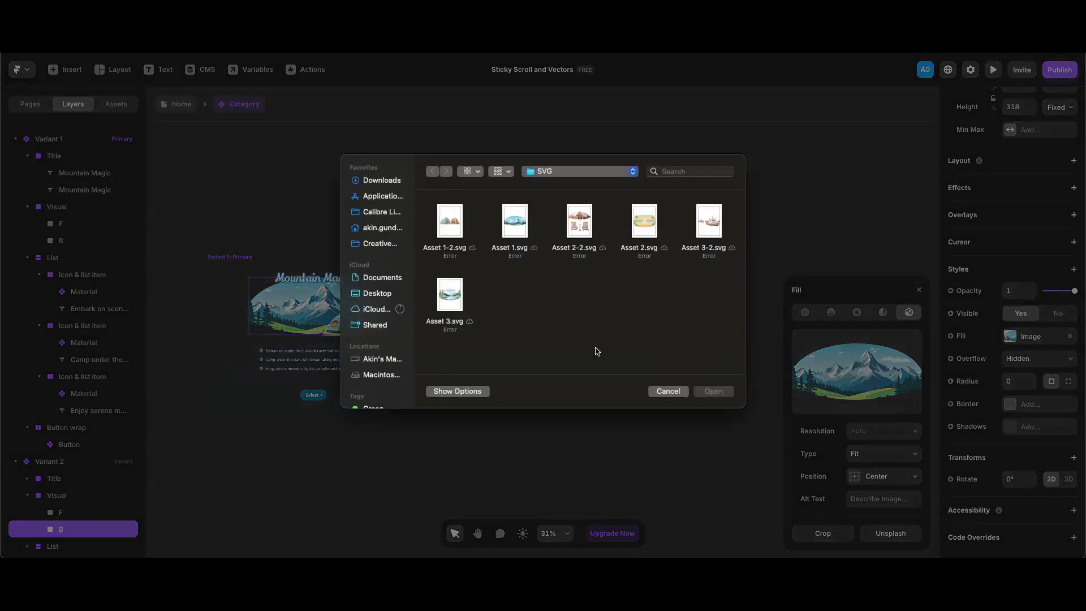
double_click(646, 223)
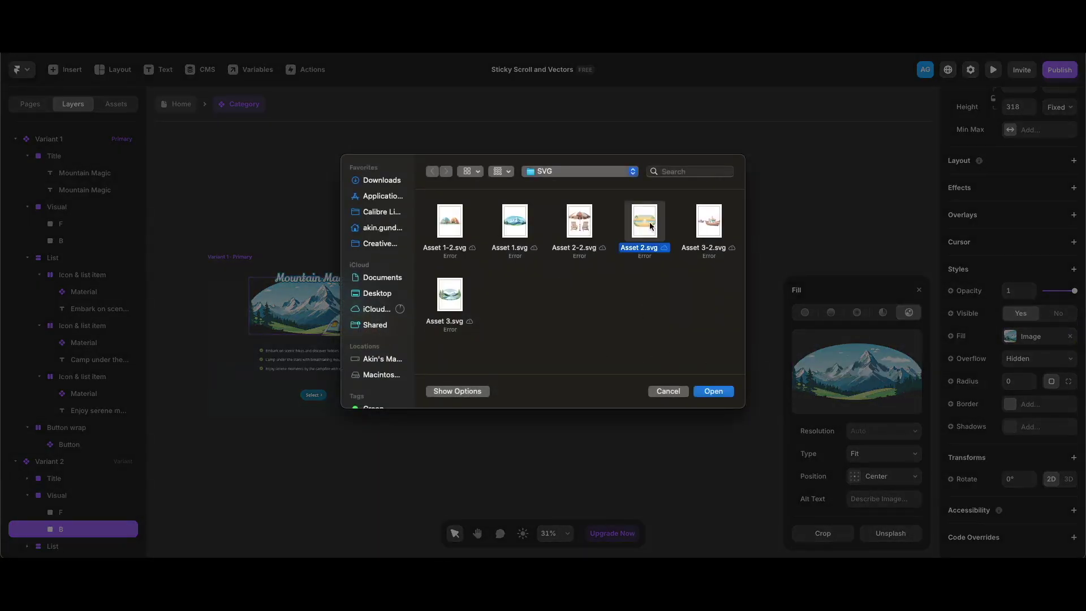
left_click(669, 378)
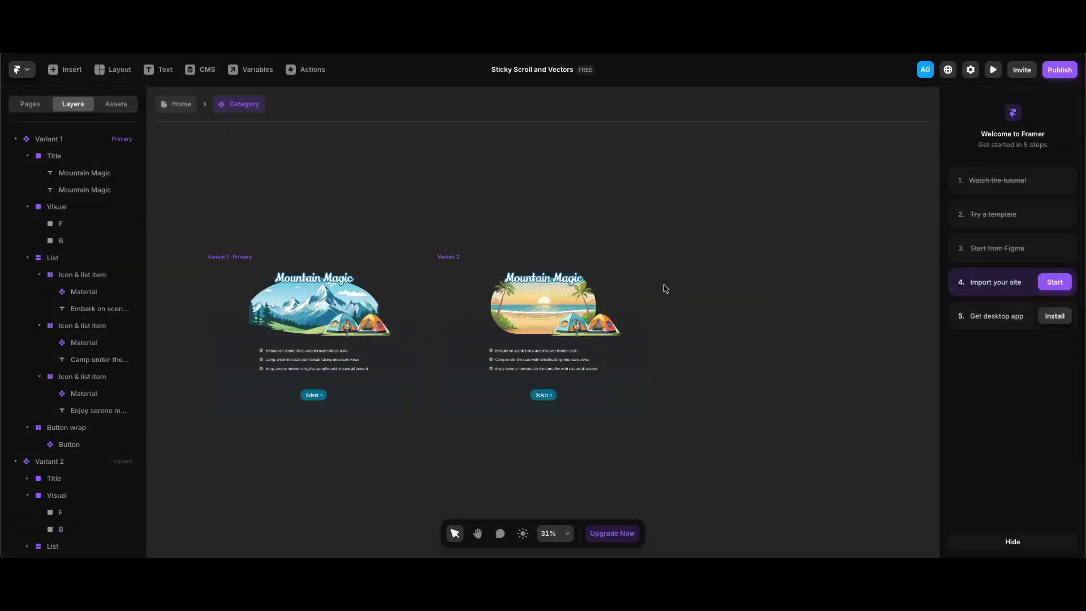
Replace the image fill of foreground layer F in Variant 2 with Asset 2-2.svg.
left_click(601, 325)
scroll(998, 429, "down", 5)
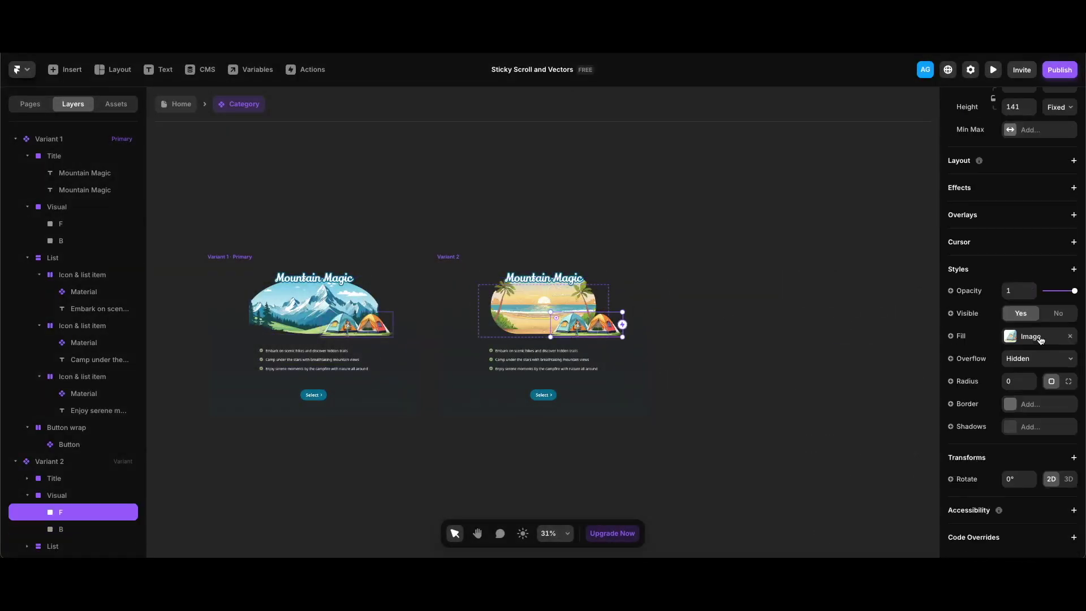
left_click(1041, 338)
left_click(857, 371)
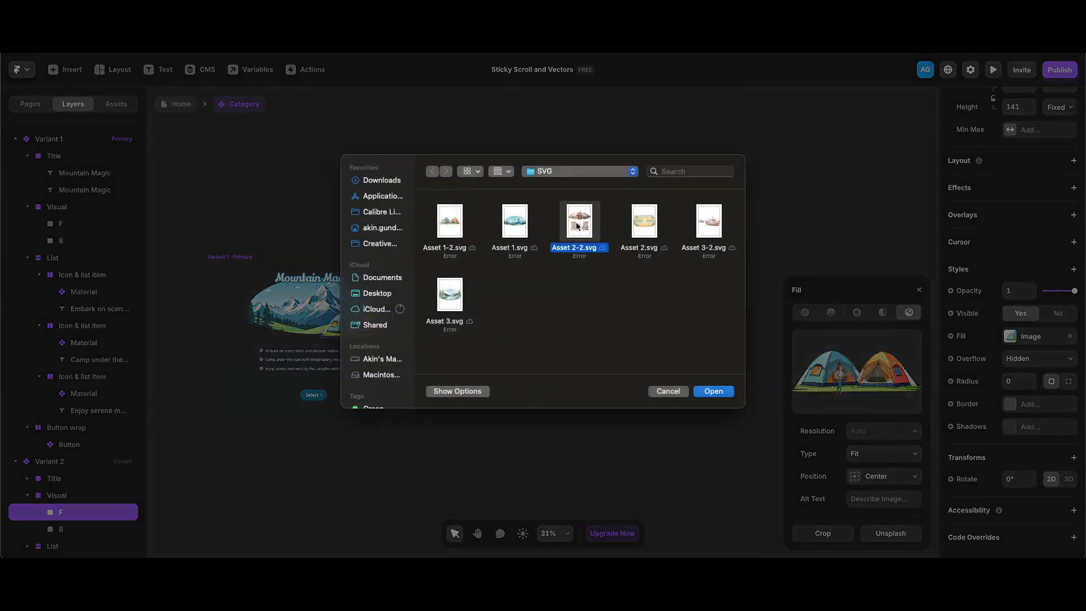
key("Escape")
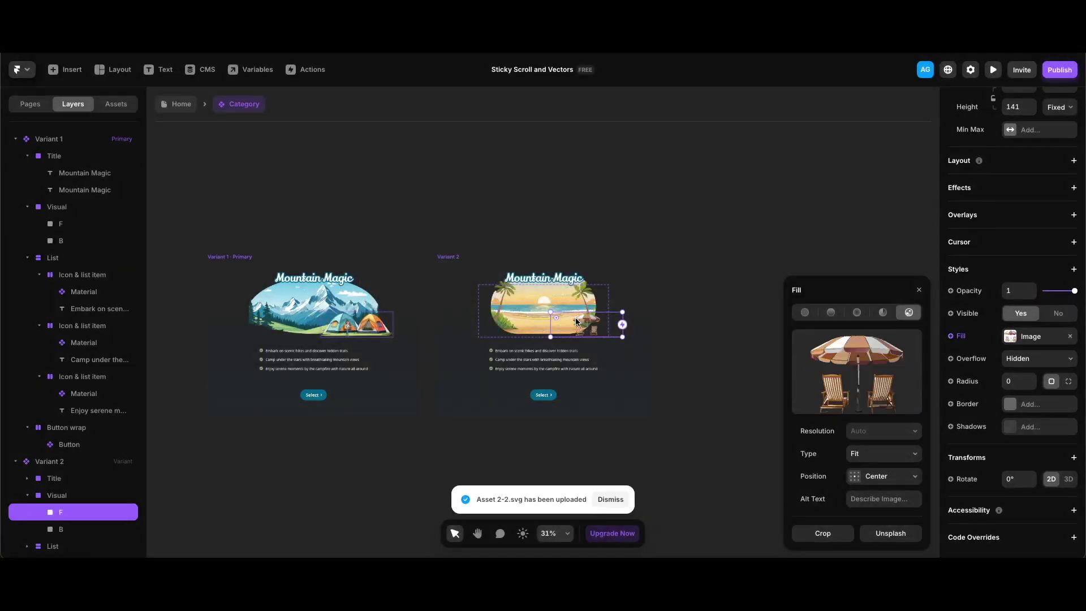
Nudge the beach umbrella layer F in Variant 2 to the left so it sits within the beach background.
key("shift+Left")
key("shift+Left")
key("shift+Left")
key("shift+Left")
key("shift+Left")
key("shift+Left")
key("shift+Left")
key("shift+Left")
key("shift+Left")
key("shift+Left")
key("shift+Left")
key("shift+Left")
key("shift+Left")
key("shift+Left")
key("shift+Left")
key("shift+Left")
key("shift+Left")
key("shift+Left")
key("shift+Left")
key("shift+Left")
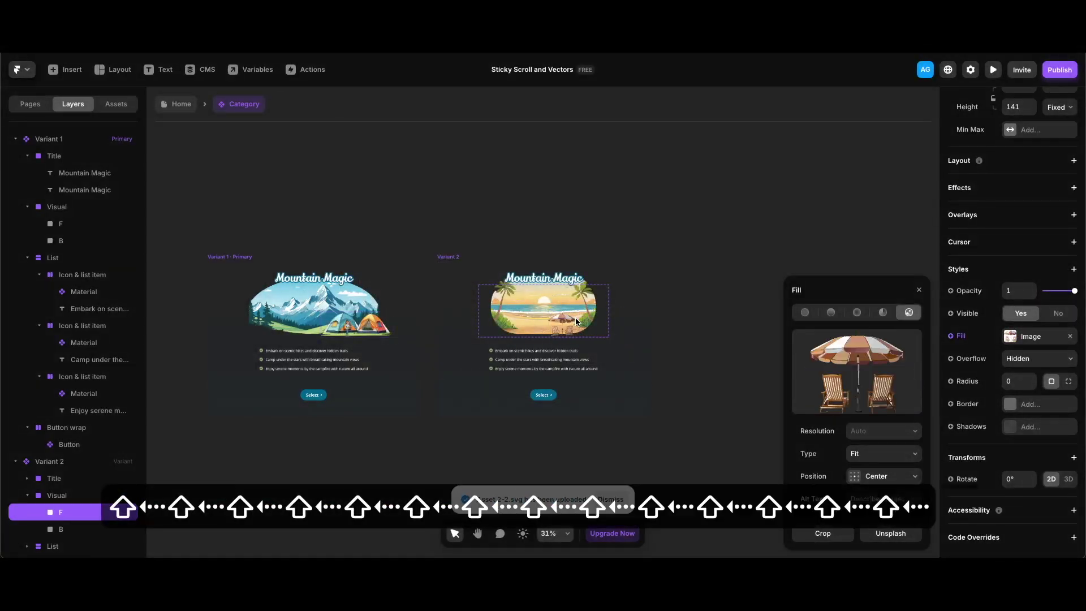
Enlarge the beach umbrella layer F in Variant 2 to about 482 × 167, extending slightly below the beach background.
scroll(577, 321, "up", 10)
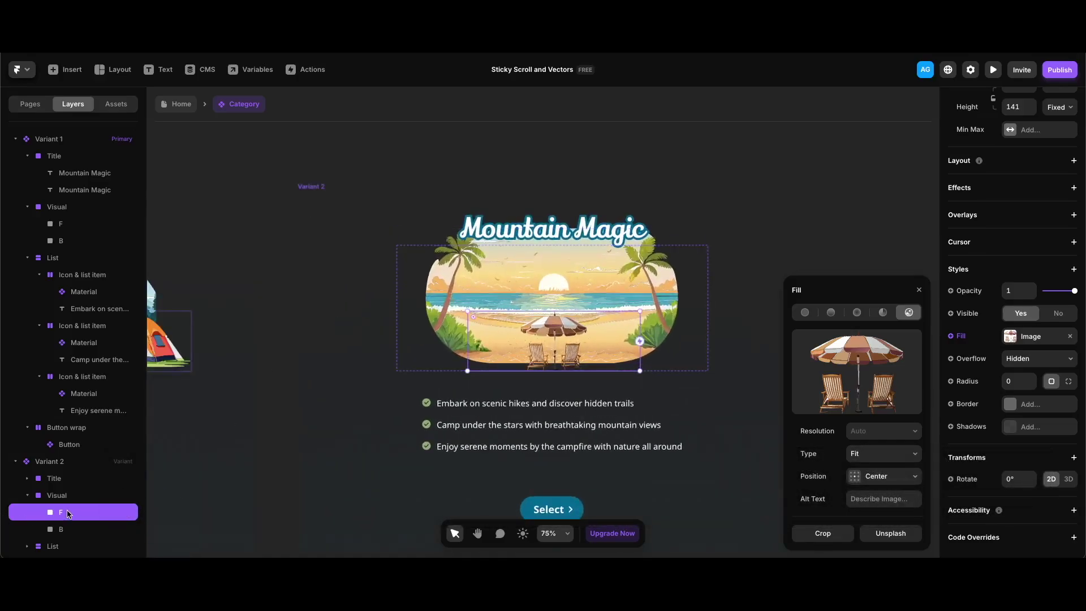
left_click_drag(639, 310, 656, 306)
key("Escape")
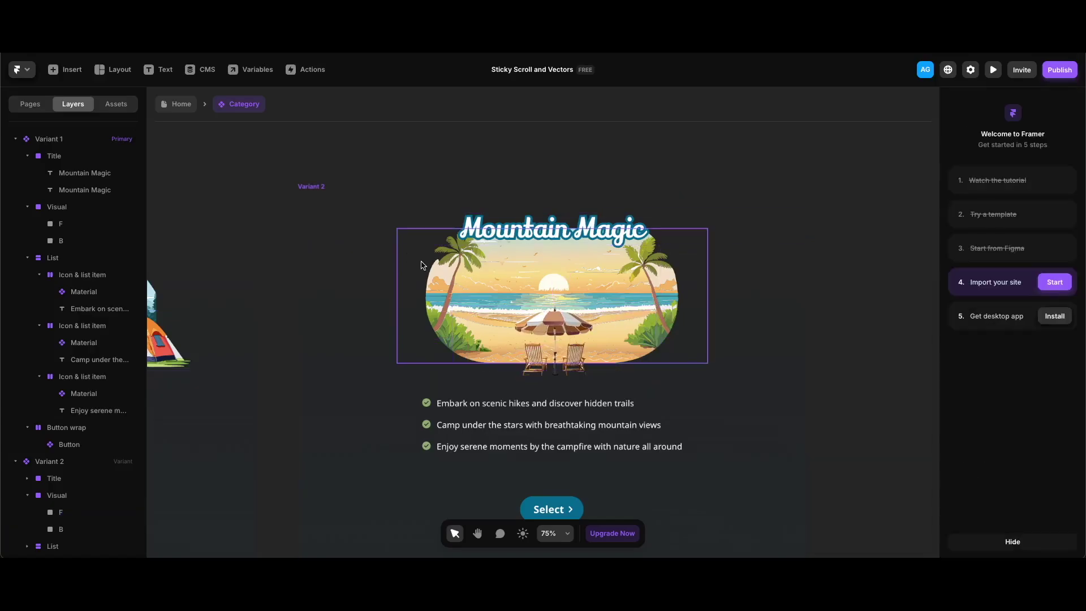
Add a third variant to the Category component and replace its background image B with Asset 3.svg.
left_click(417, 260)
scroll(603, 332, "down", 10)
scroll(603, 332, "right", 5)
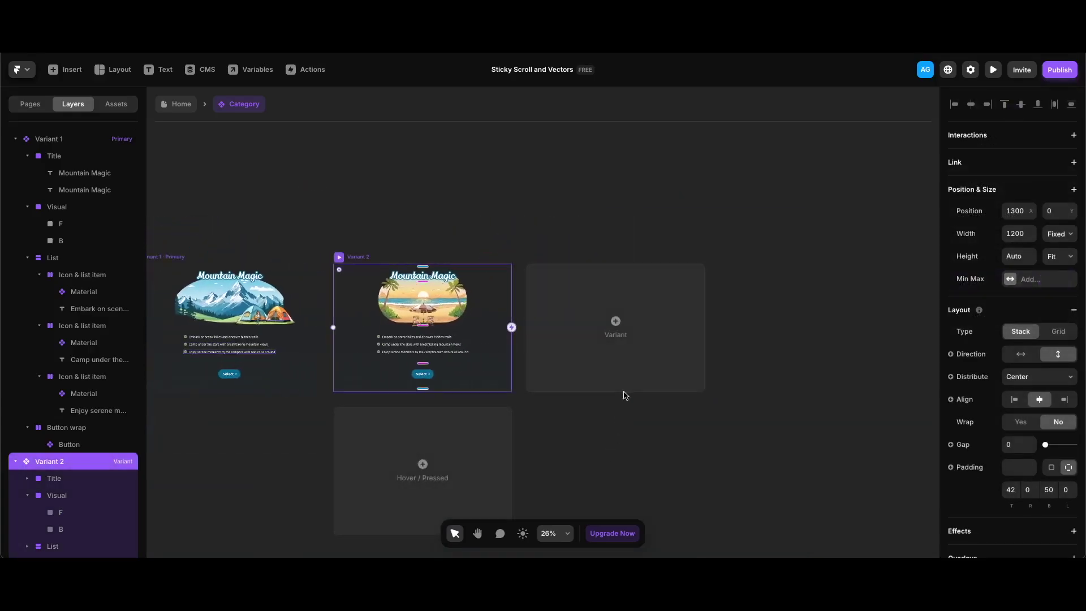
left_click(616, 323)
scroll(1055, 314, "down", 5)
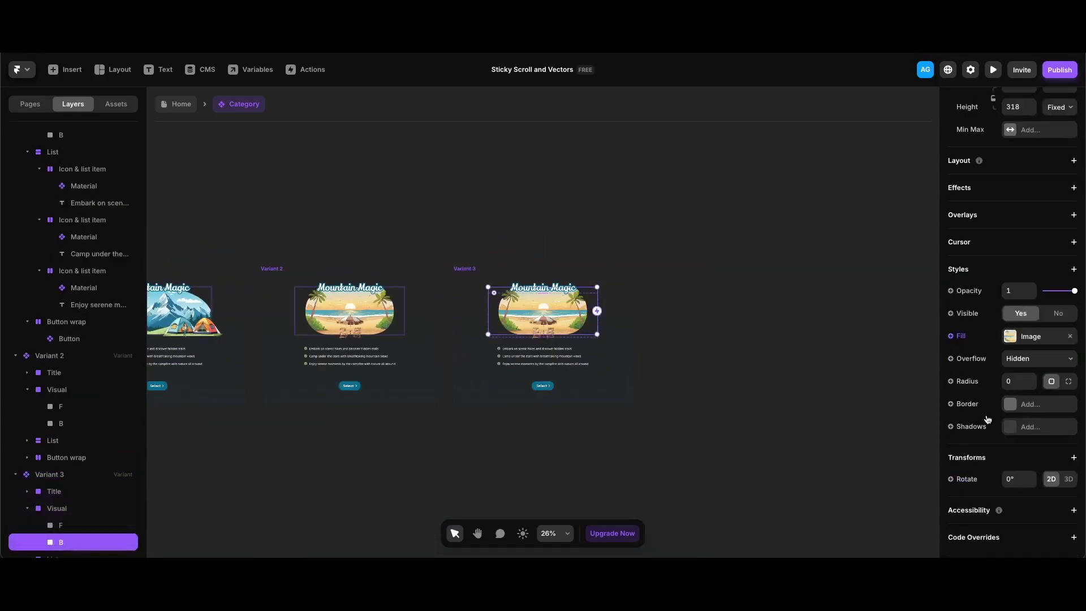
left_click(1056, 337)
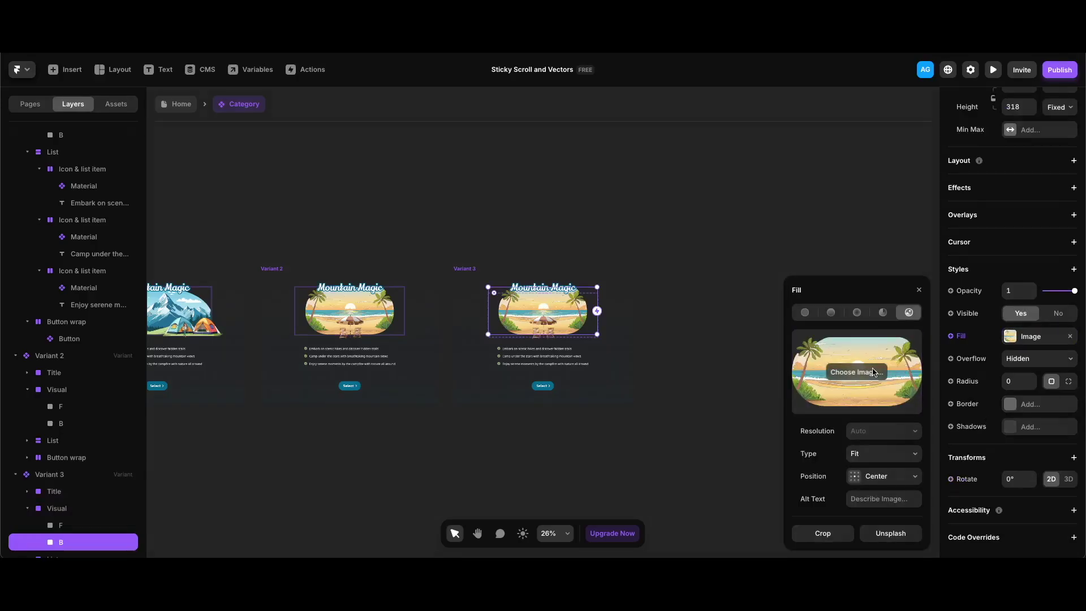
left_click(855, 372)
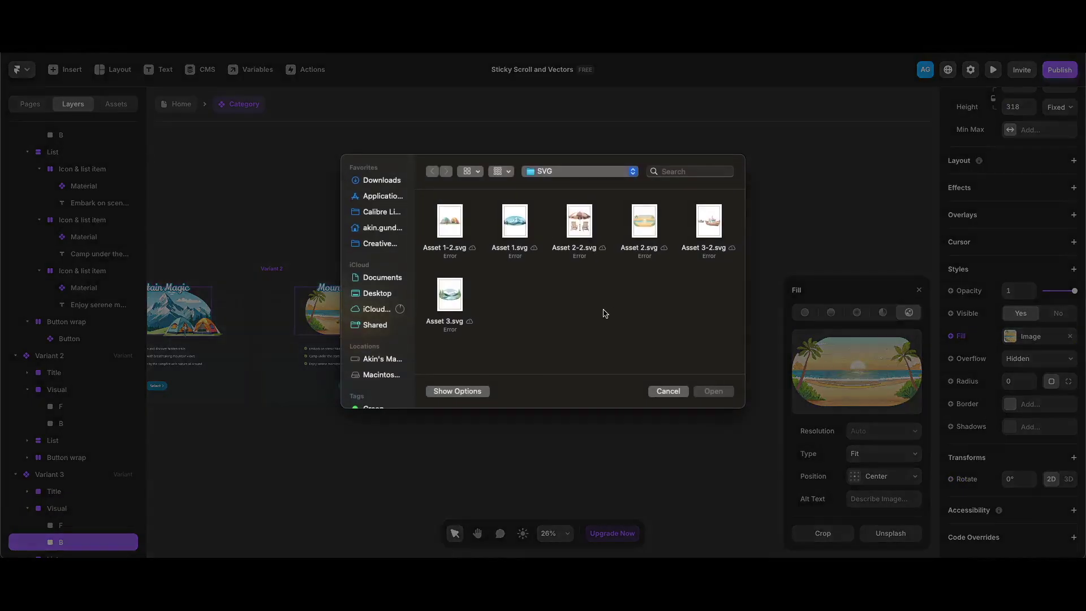
double_click(449, 294)
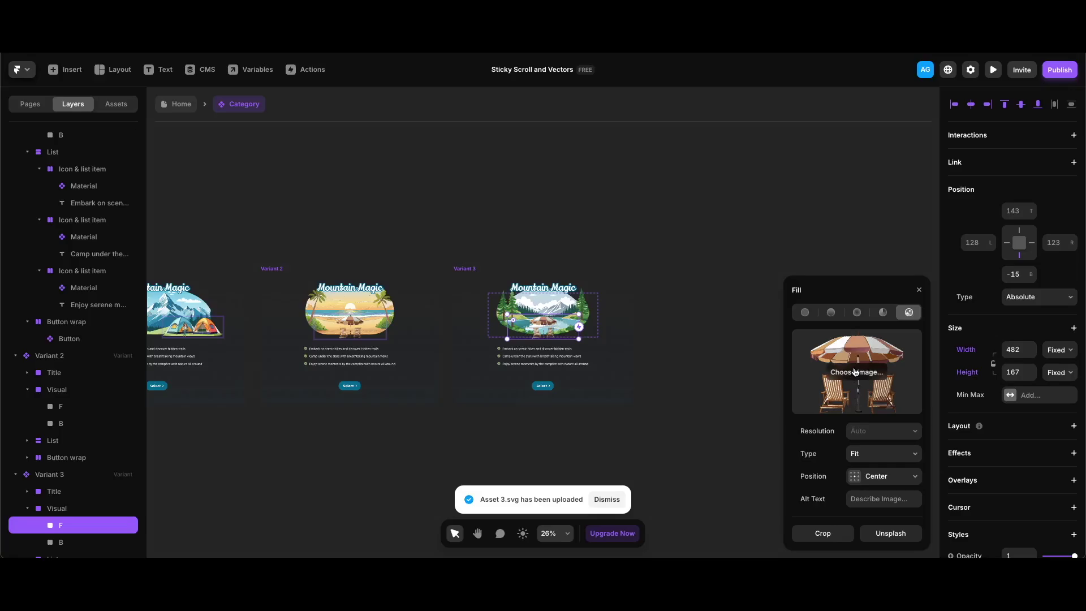
Replace the image fill of foreground layer F in Variant 3 with Asset 3-2.svg.
left_click(855, 374)
left_click(708, 224)
double_click(707, 224)
Nudge the boat layer F in Variant 3 upward so it sits on the lake.
key("super+z")
key("shift+Up")
key("shift+Up")
key("shift+Up")
key("shift+Up")
key("shift+Up")
key("Escape")
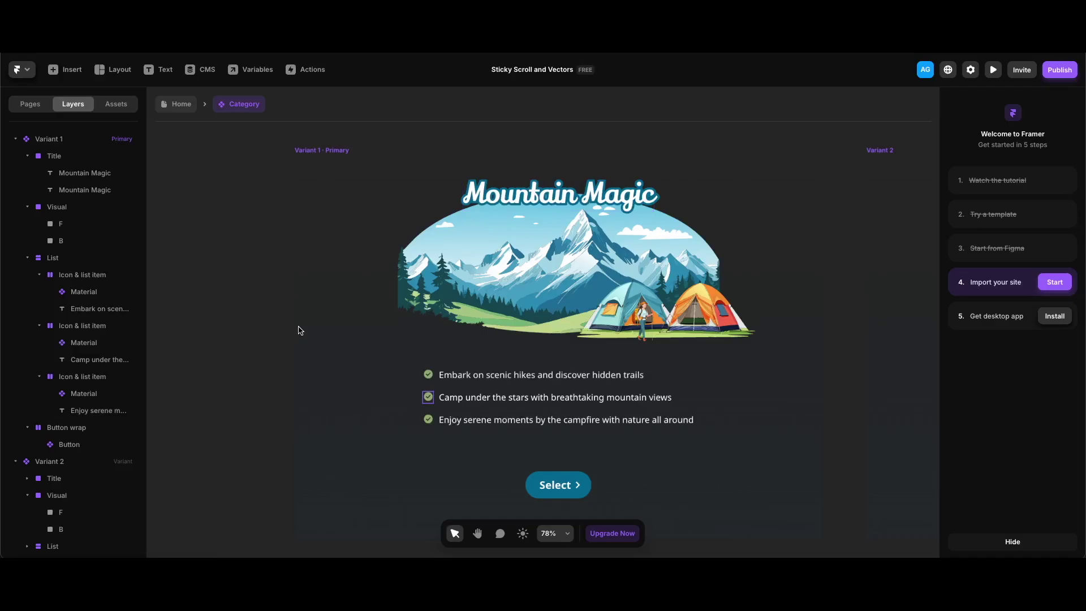
Add a Scroll Transform effect to the Title in Variant 1, triggered by Section in View.
left_click(62, 158)
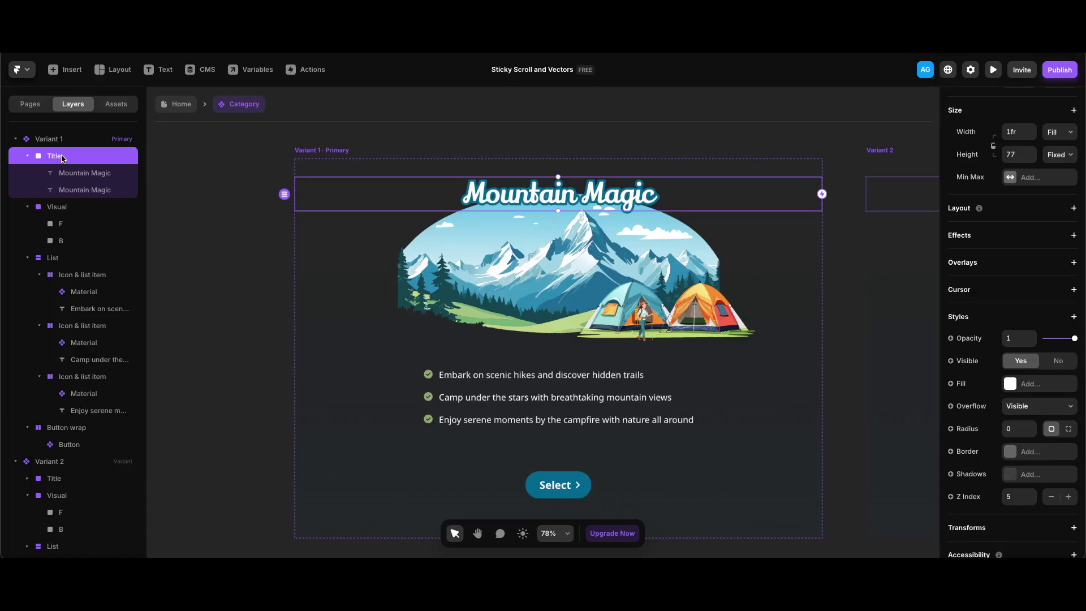
left_click(1074, 235)
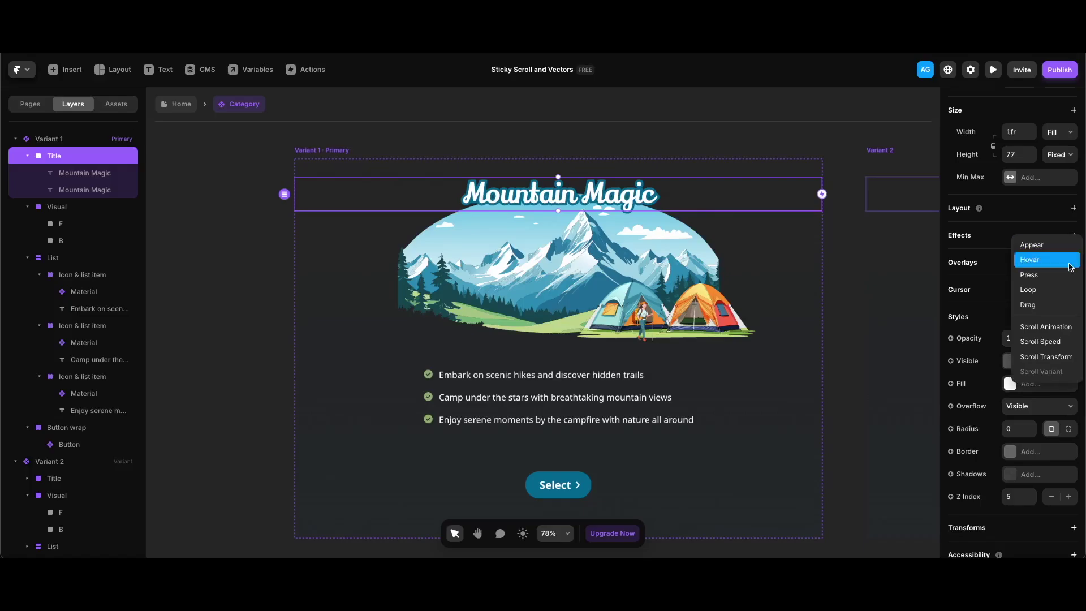
left_click(1071, 357)
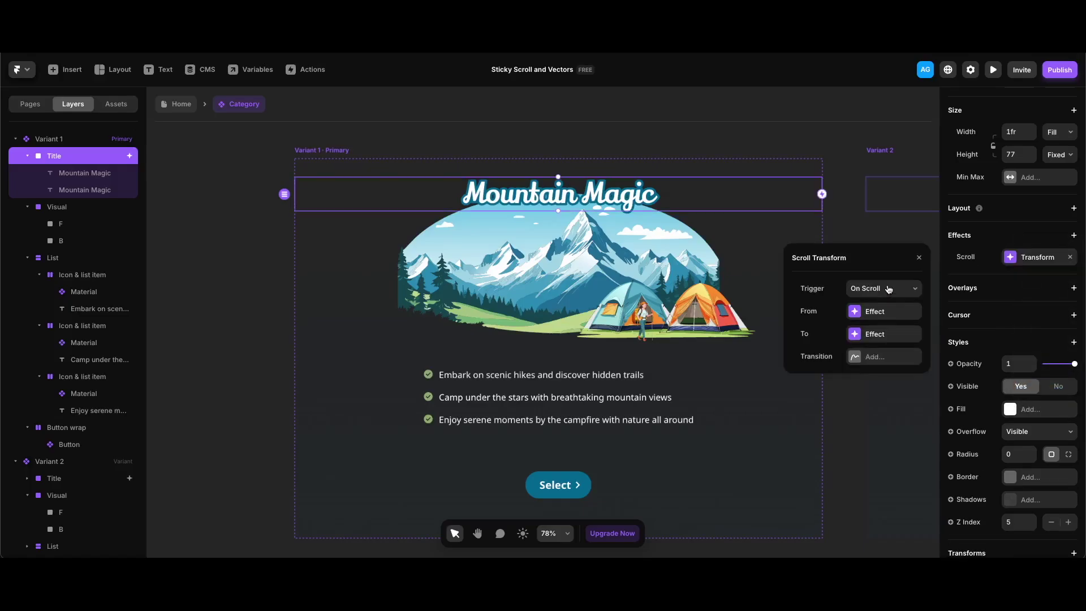
left_click(888, 290)
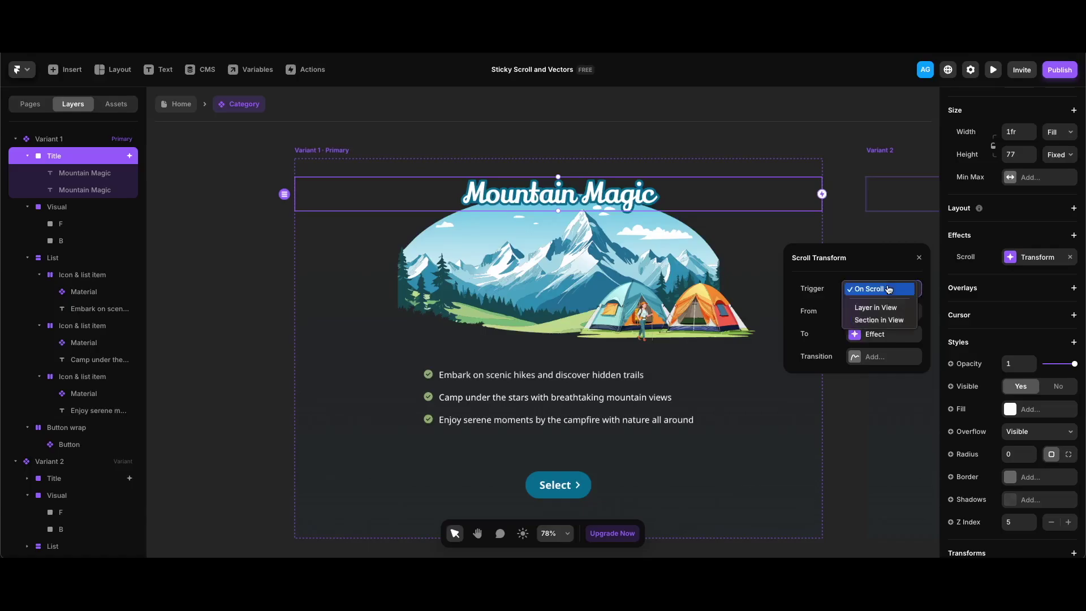
left_click(889, 323)
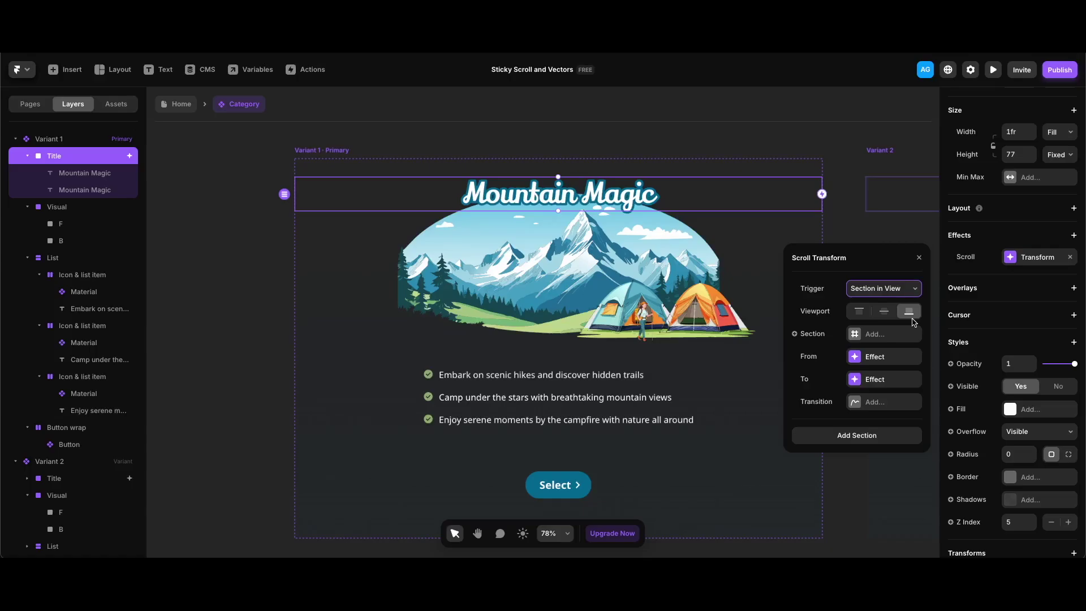
Create a variable for the scroll transform's section and name it "Following scroll section".
left_click(815, 336)
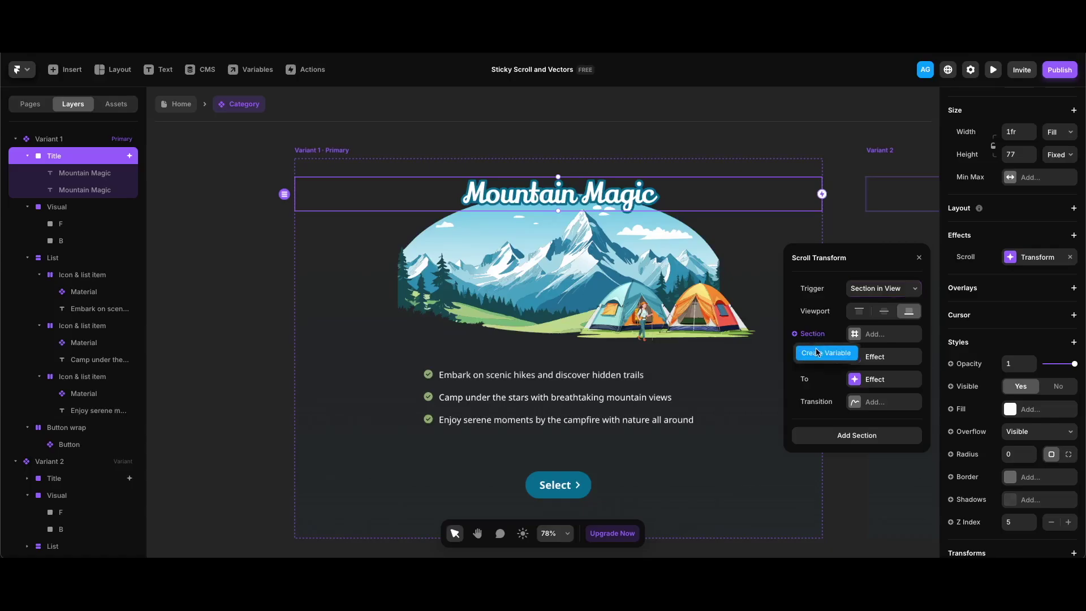
left_click(820, 353)
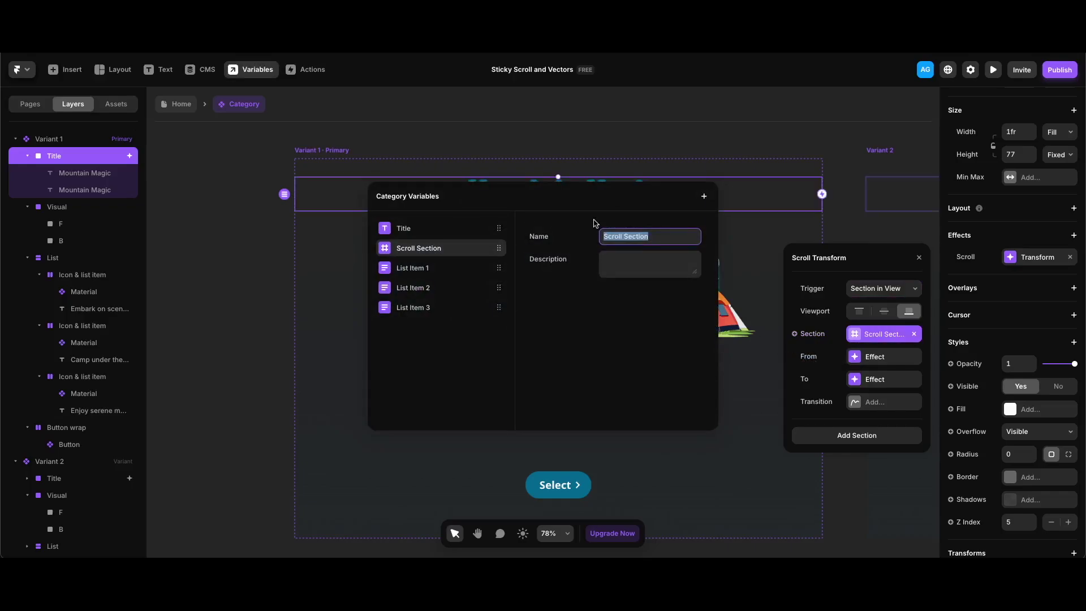
type("Following scroll section")
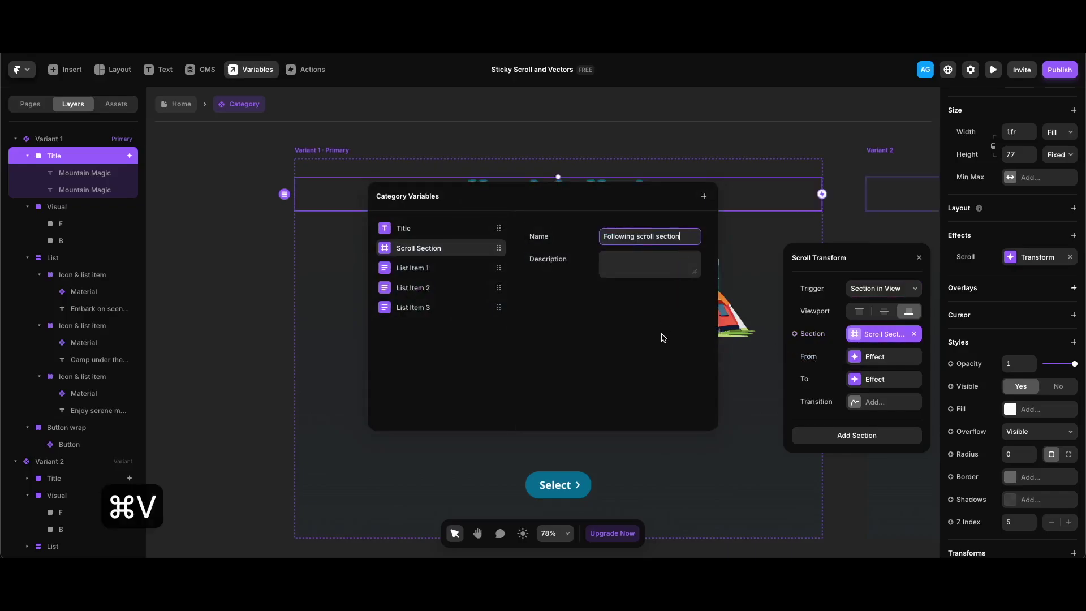
left_click(592, 108)
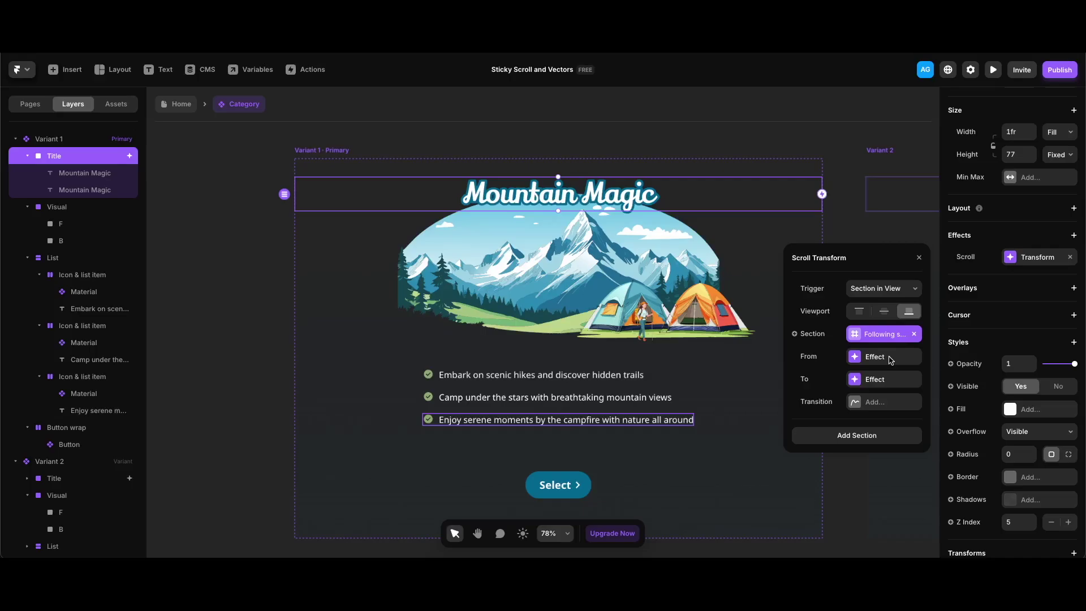
Set the starting state of the Title's scroll transform to opacity 1 and scale 1.
left_click(889, 359)
left_click(864, 290)
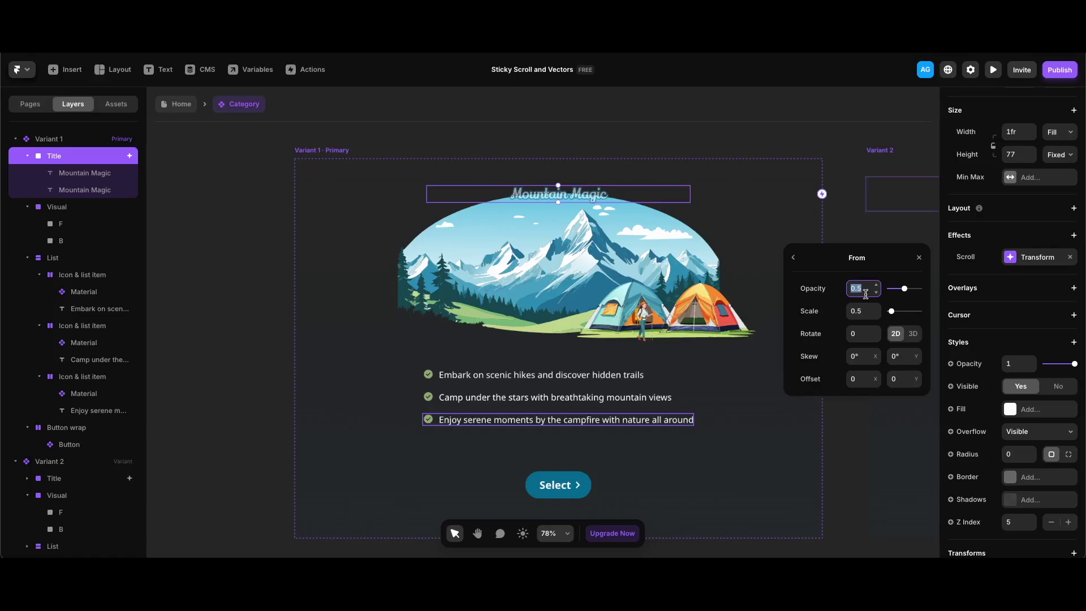
type("1")
left_click(864, 310)
type("1")
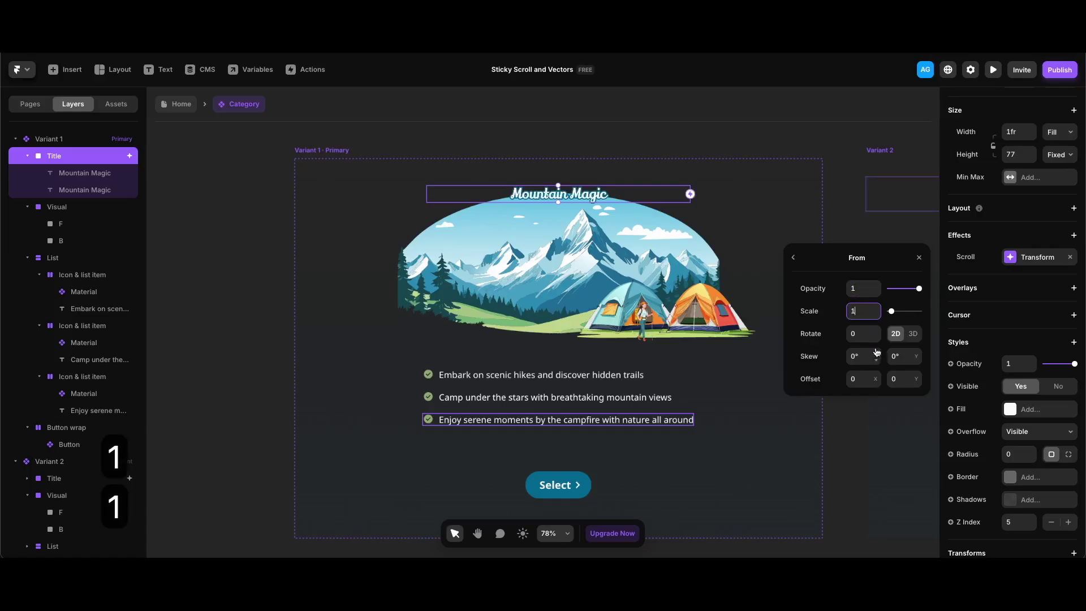
left_click(795, 259)
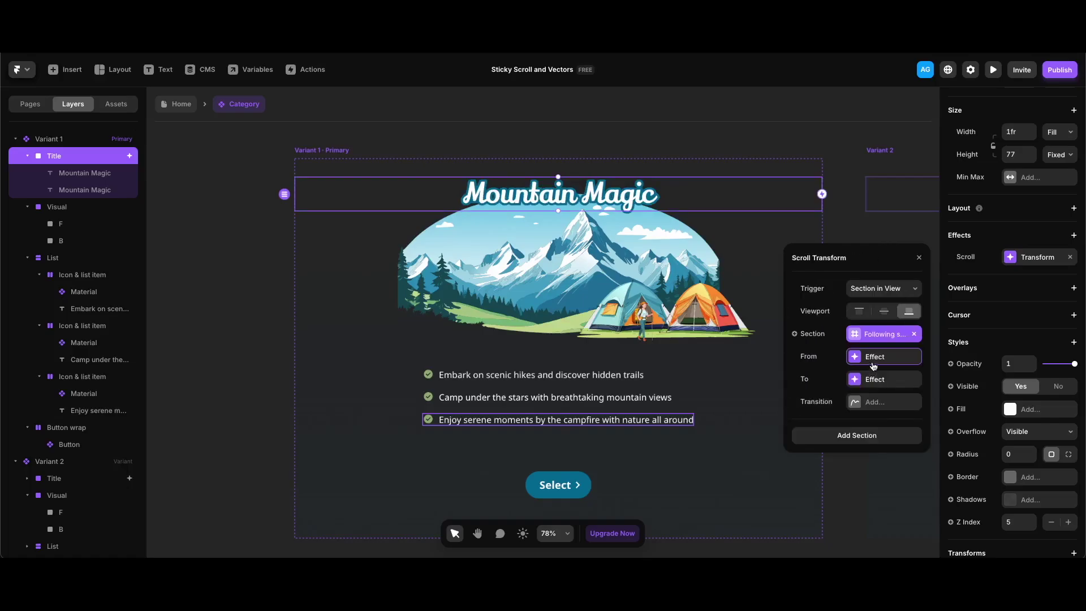
Set the end state of the Title's scroll transform to opacity 0, scale 0 and a Y offset of 40.
left_click(883, 382)
left_click(859, 290)
type("0")
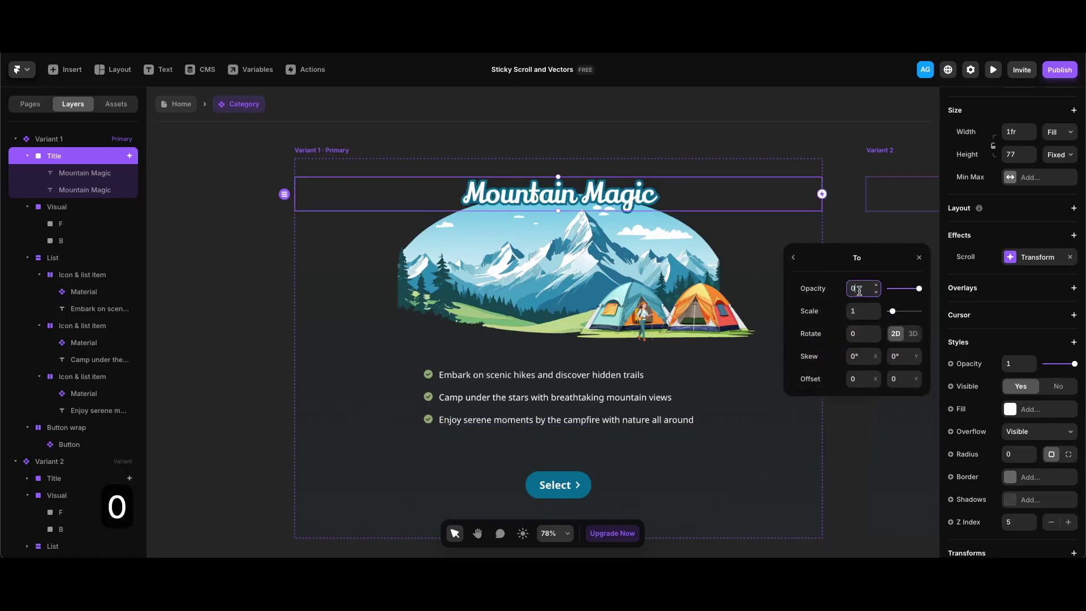
left_click(866, 310)
type("0")
left_click(899, 381)
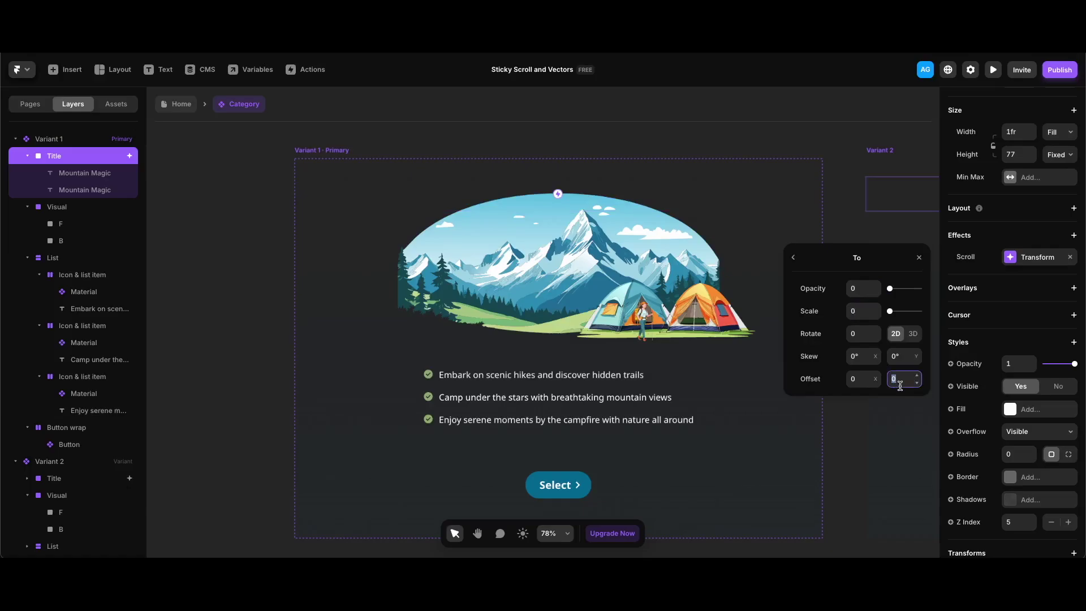
type("40")
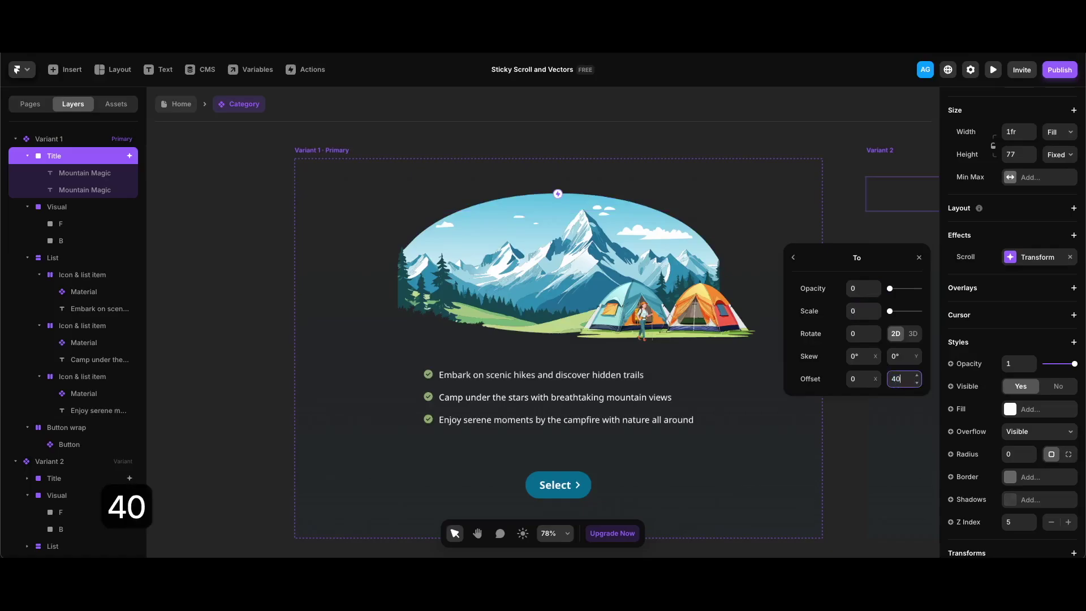
Return to the Home page and duplicate the Category instance twice.
left_click(181, 104)
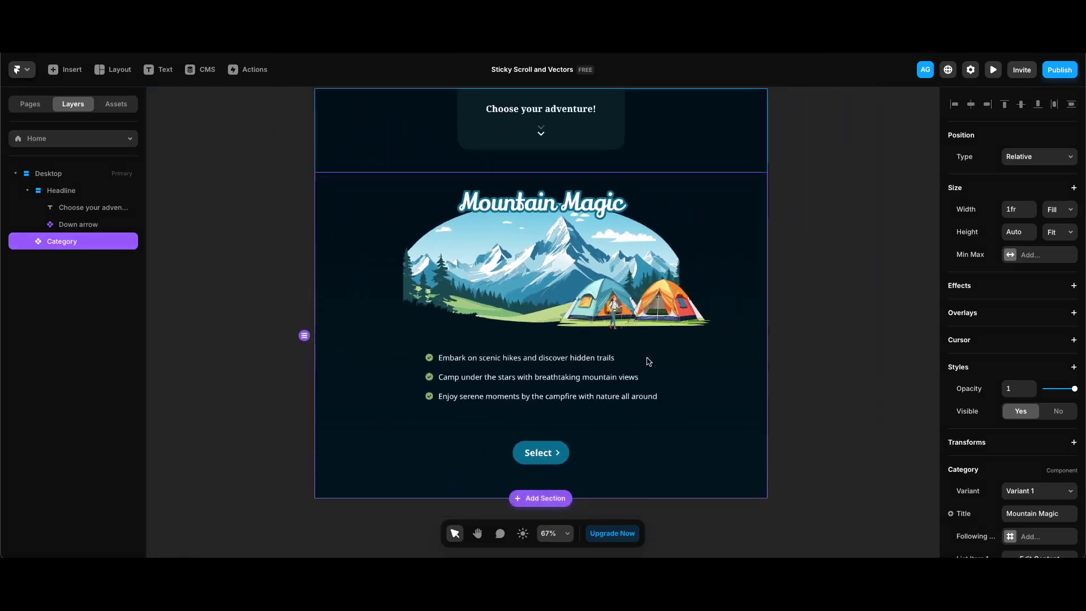
key("super+d")
key("super+d")
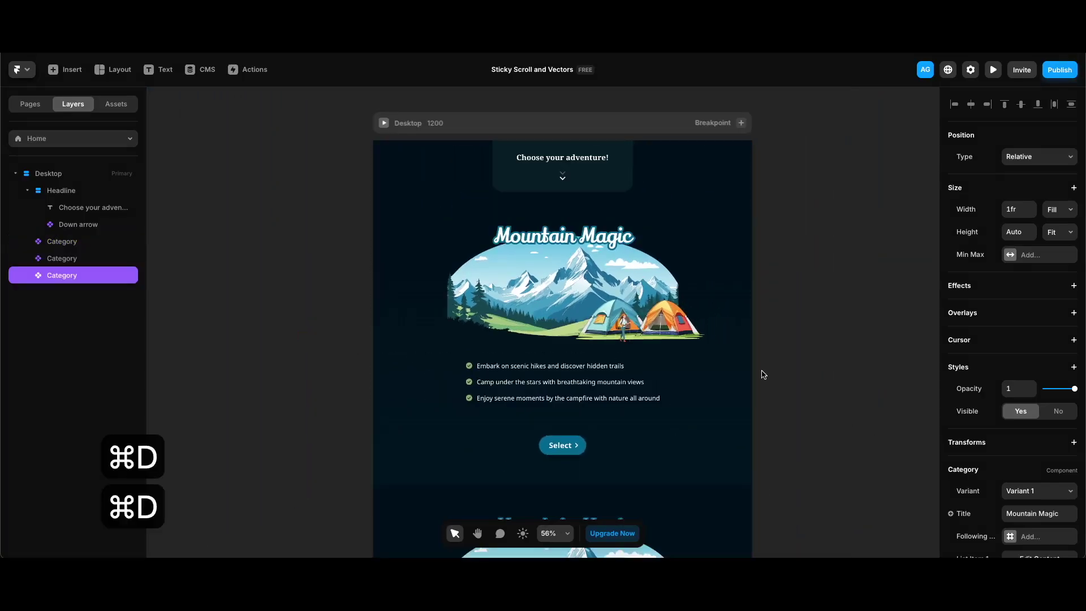
Switch the second Category instance on the Home page to Variant 2.
scroll(761, 373, "down", 3)
scroll(764, 376, "up", 2)
scroll(763, 376, "down", 5)
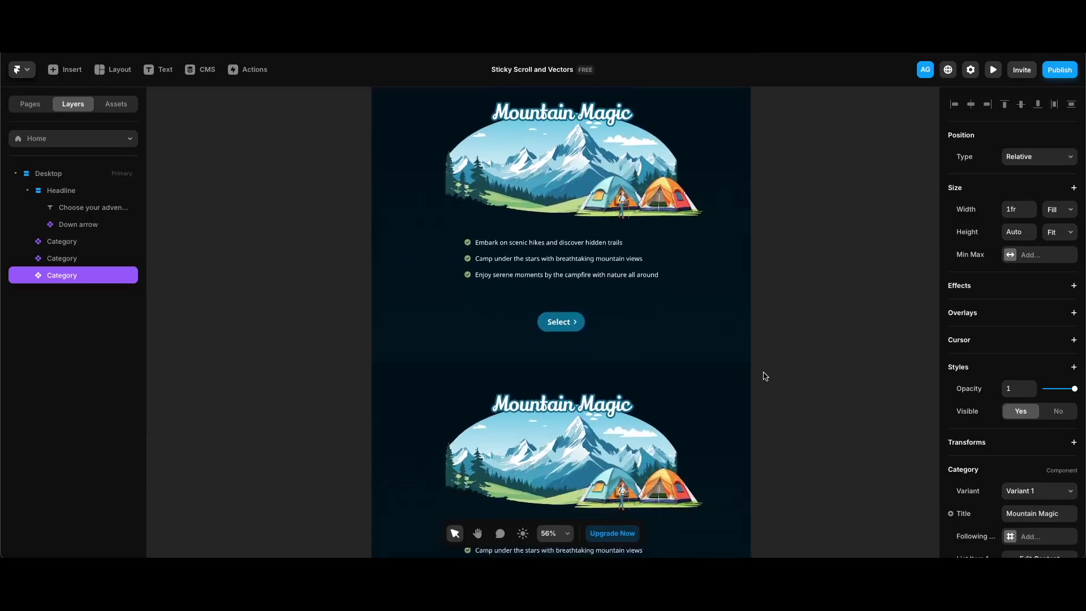
left_click(629, 342)
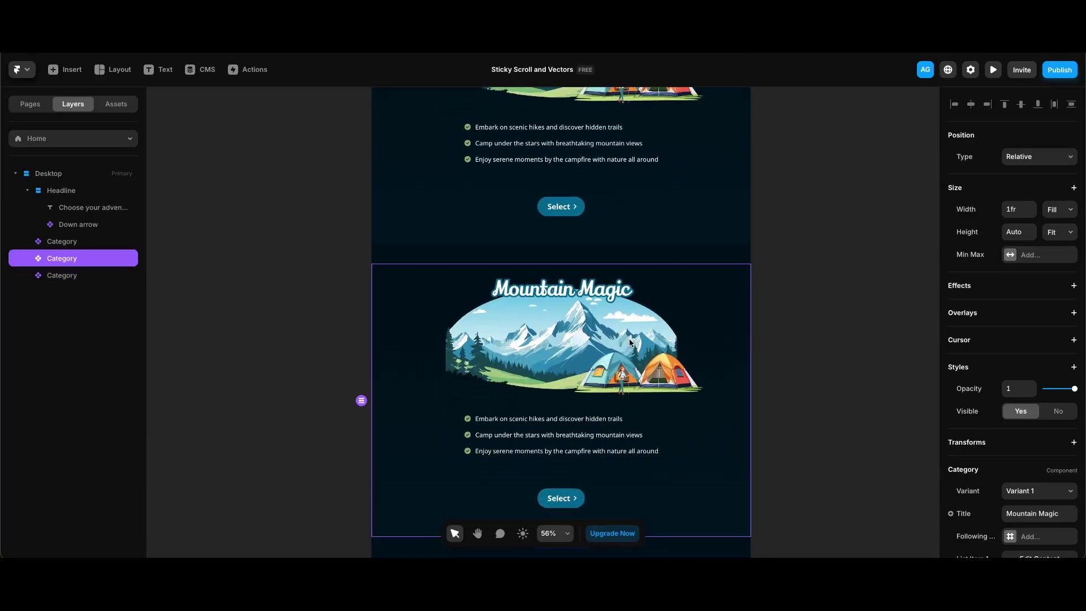
scroll(1042, 443, "down", 2)
left_click(1038, 423)
left_click(1038, 433)
Switch the third Category instance on the Home page to Variant 3.
scroll(727, 400, "down", 7)
left_click(727, 399)
left_click(1034, 414)
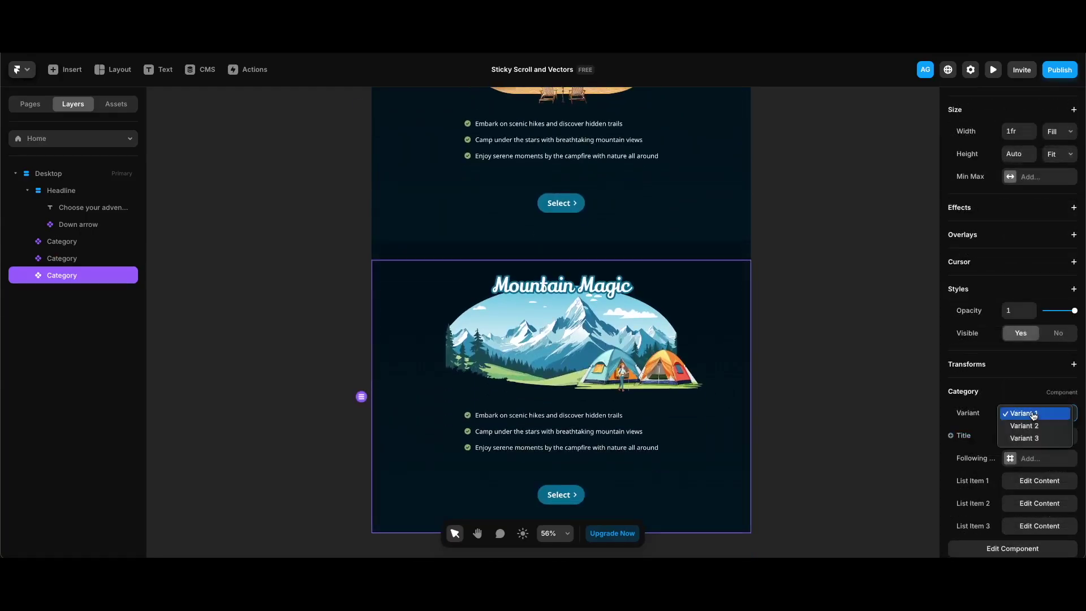
left_click(1024, 438)
Add an unnamed scroll section to the third Category instance and one named 1 to the first.
scroll(1043, 411, "down", 2)
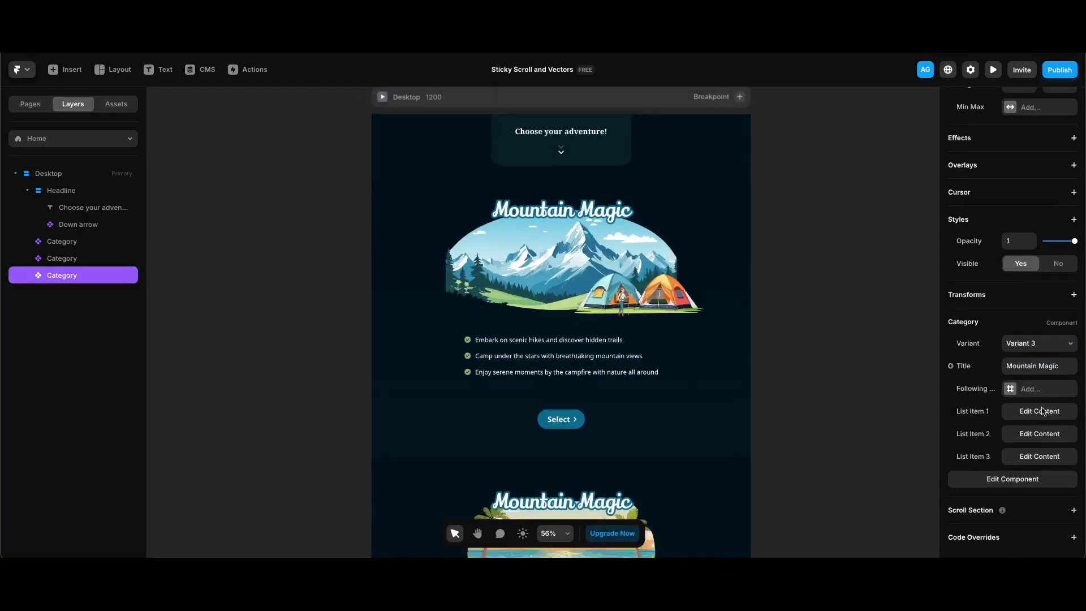
left_click(1076, 513)
left_click(689, 345)
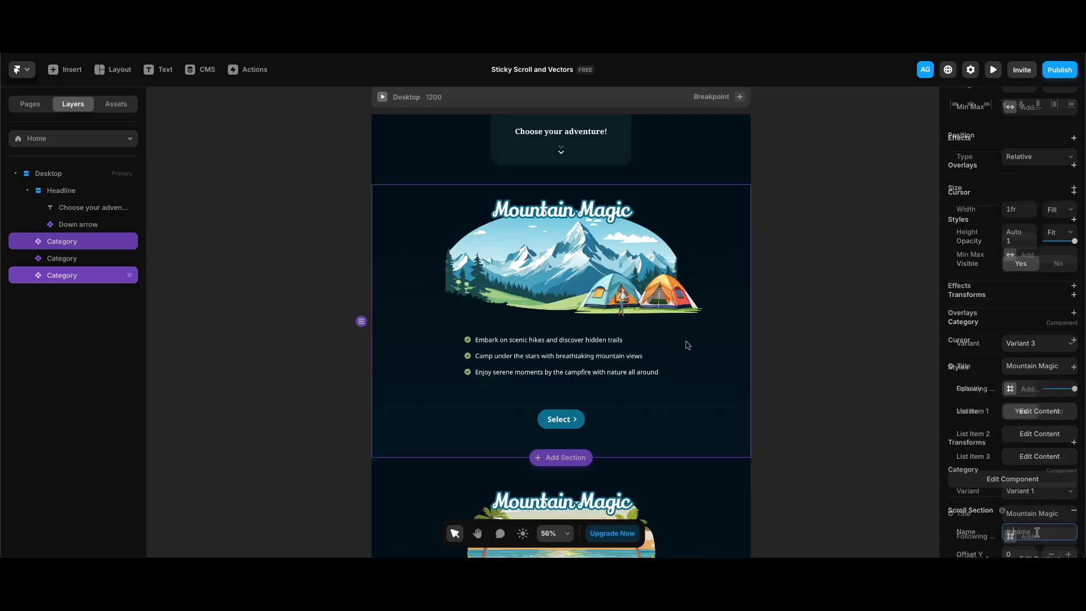
scroll(1069, 504, "down", 3)
left_click(1074, 508)
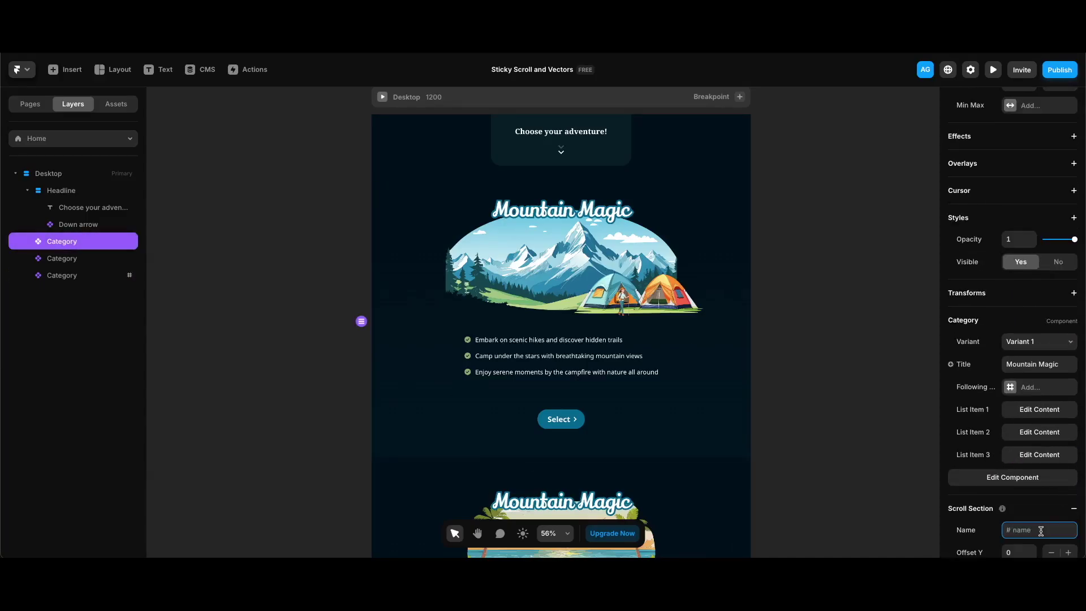
type("1")
key("Return")
Add a scroll section named 2 to the second Category instance and name the third instance's scroll section 3.
scroll(715, 381, "down", 3)
left_click(715, 381)
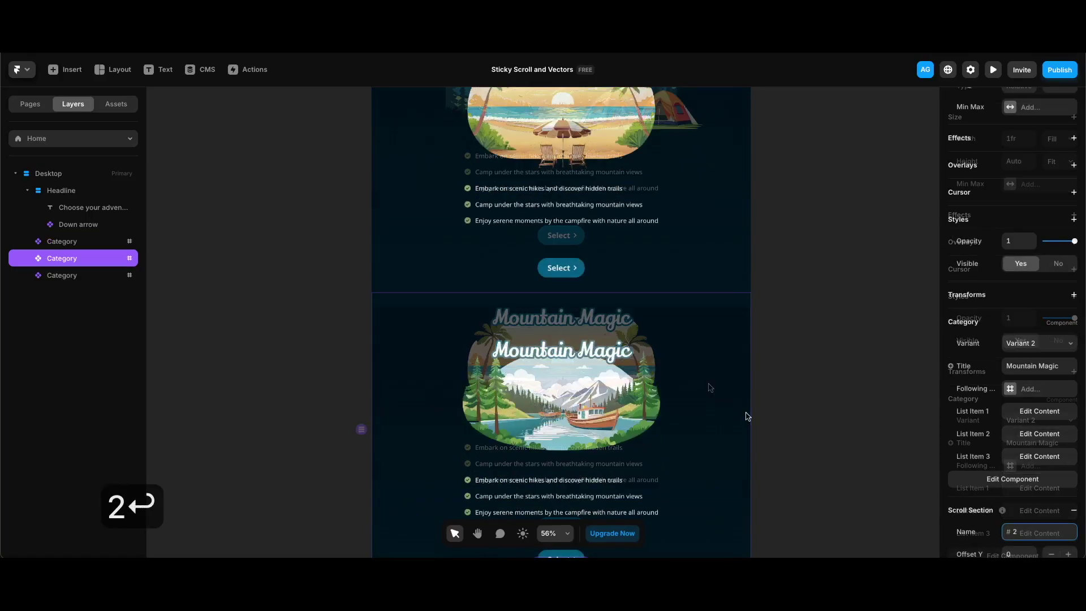
left_click(749, 417)
scroll(1022, 471, "down", 1)
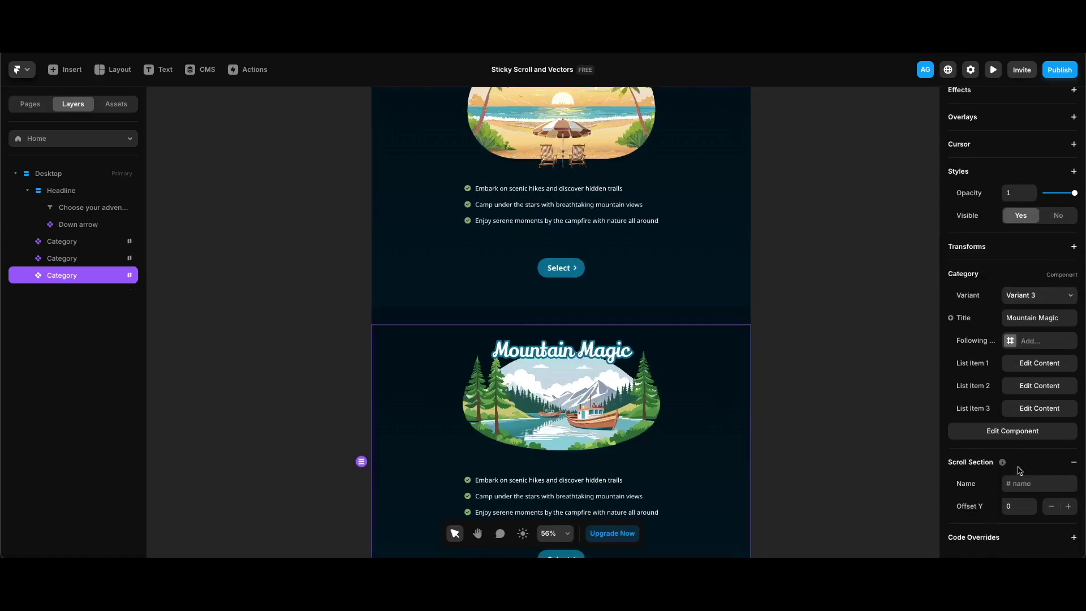
left_click(1026, 483)
type("3")
key("Return")
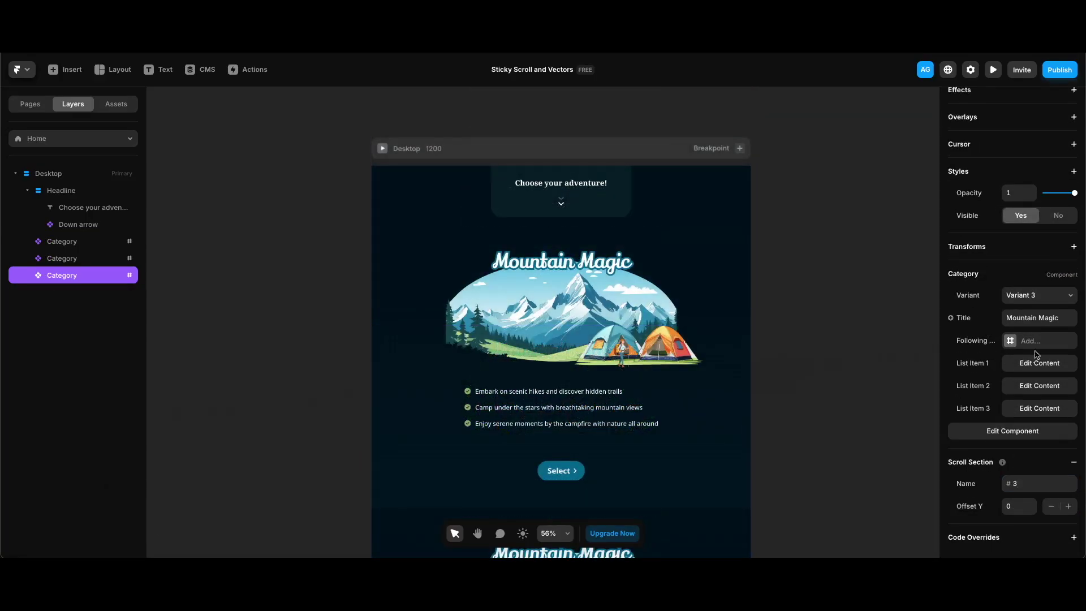
Set the following scroll section of the third Category instance to 2.
left_click(1045, 344)
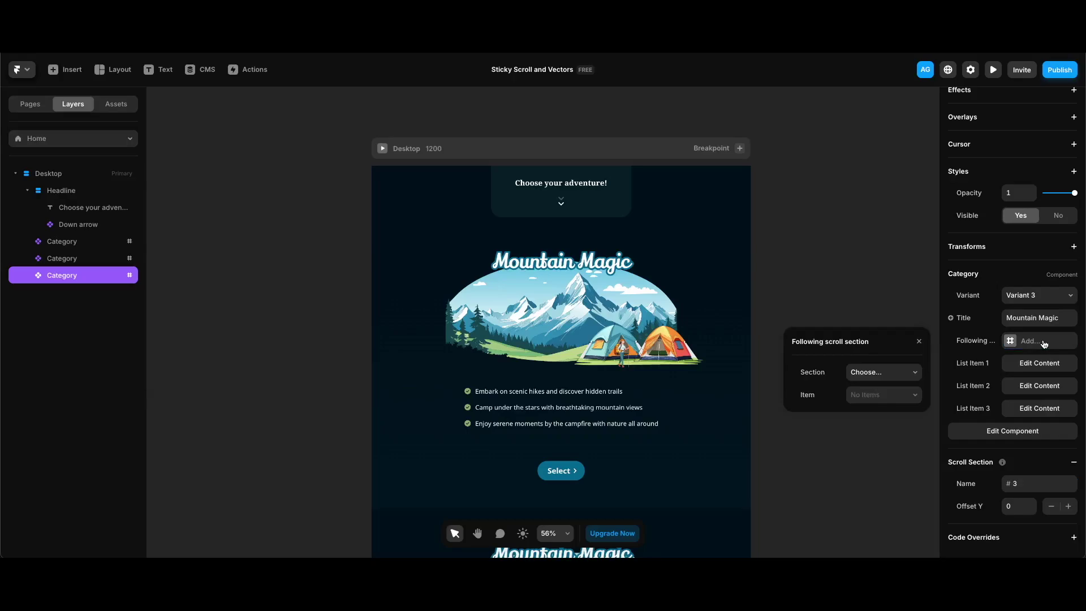
left_click(904, 378)
left_click(882, 403)
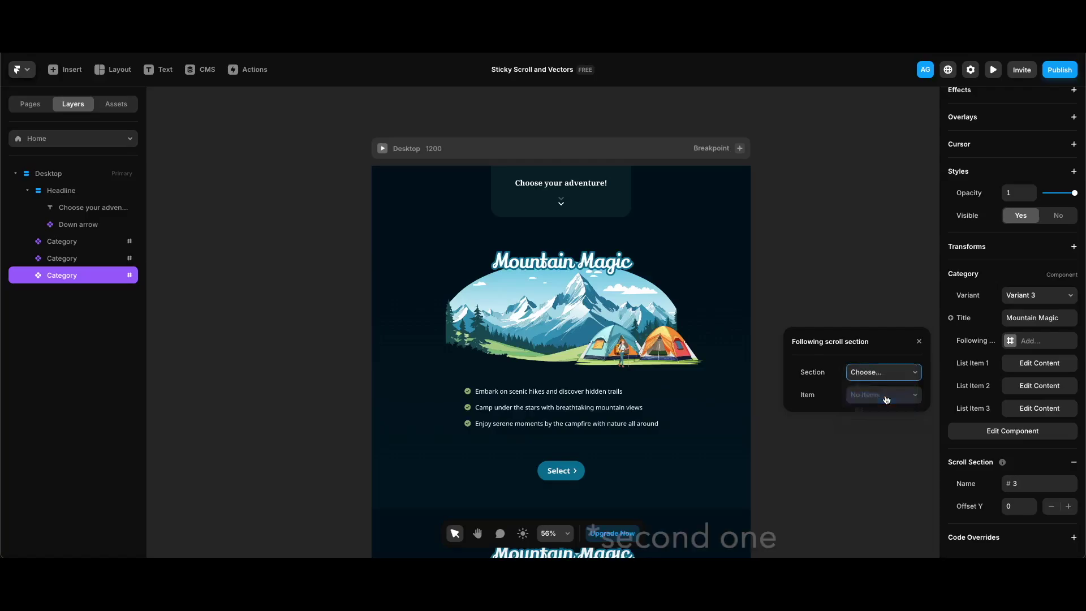
left_click(919, 341)
Set the following scroll section of the second Category instance to 3.
scroll(859, 423, "down", 3)
left_click(1011, 341)
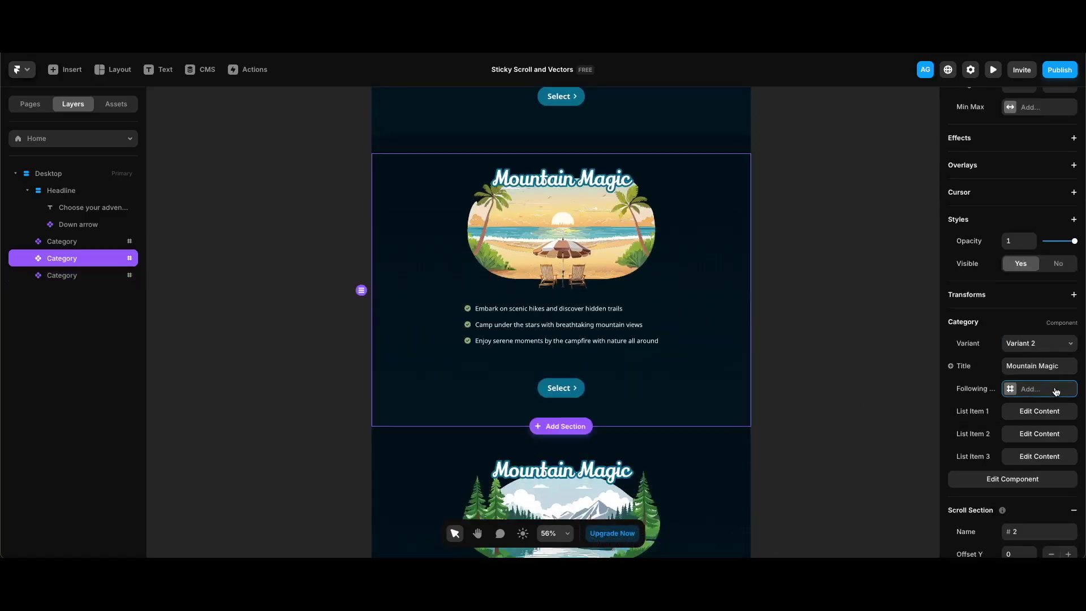
left_click(1054, 388)
left_click(879, 420)
left_click(878, 458)
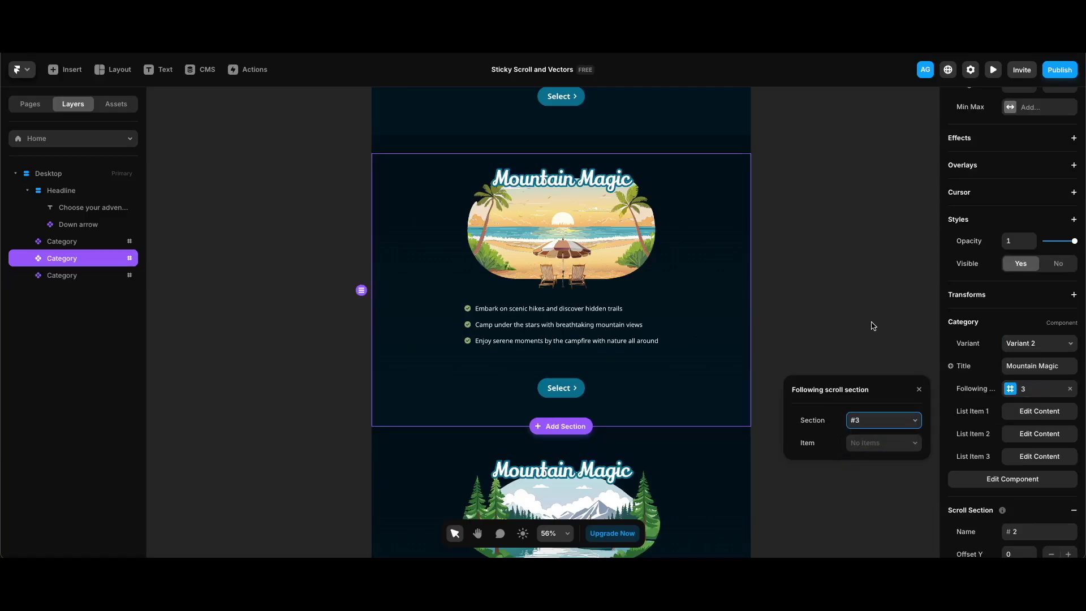
left_click(918, 390)
Change the title of the second Category instance, with the beach illustration, to "Beach Retreat".
scroll(833, 334, "down", 3)
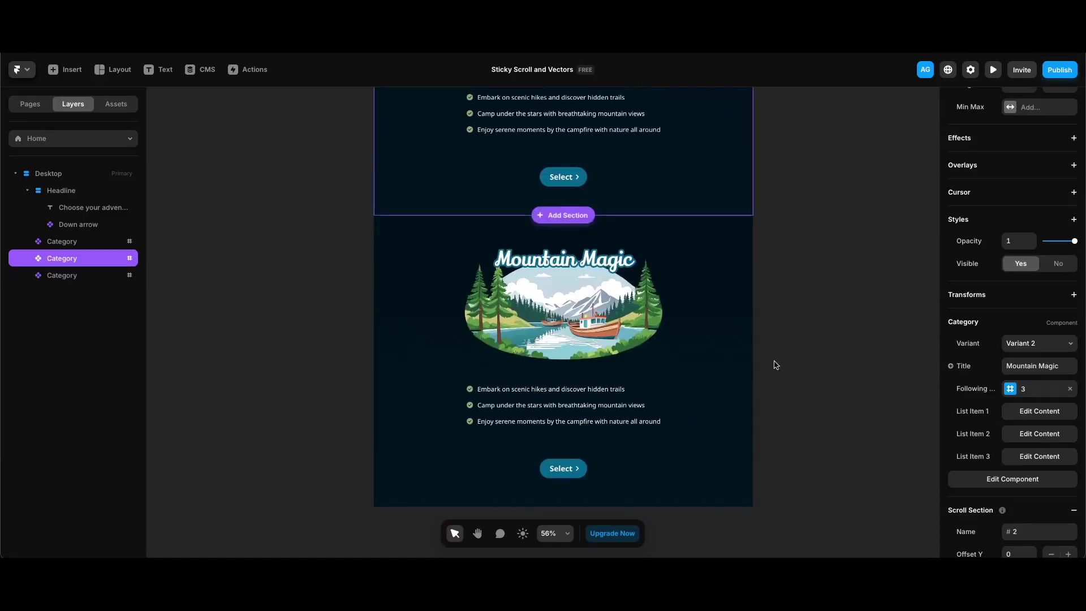
left_click(721, 388)
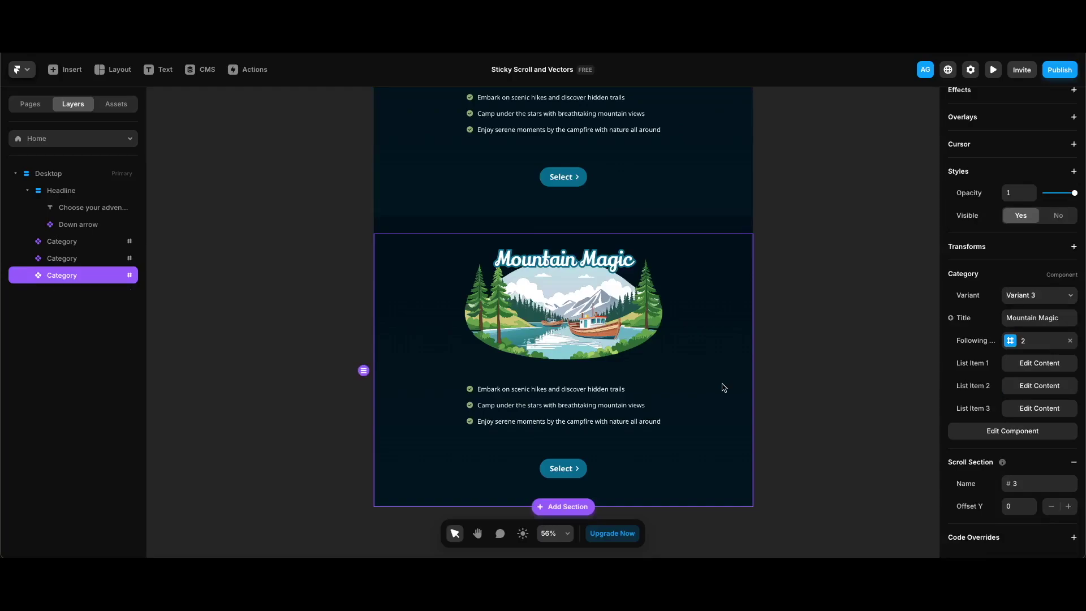
scroll(697, 311, "down", 1)
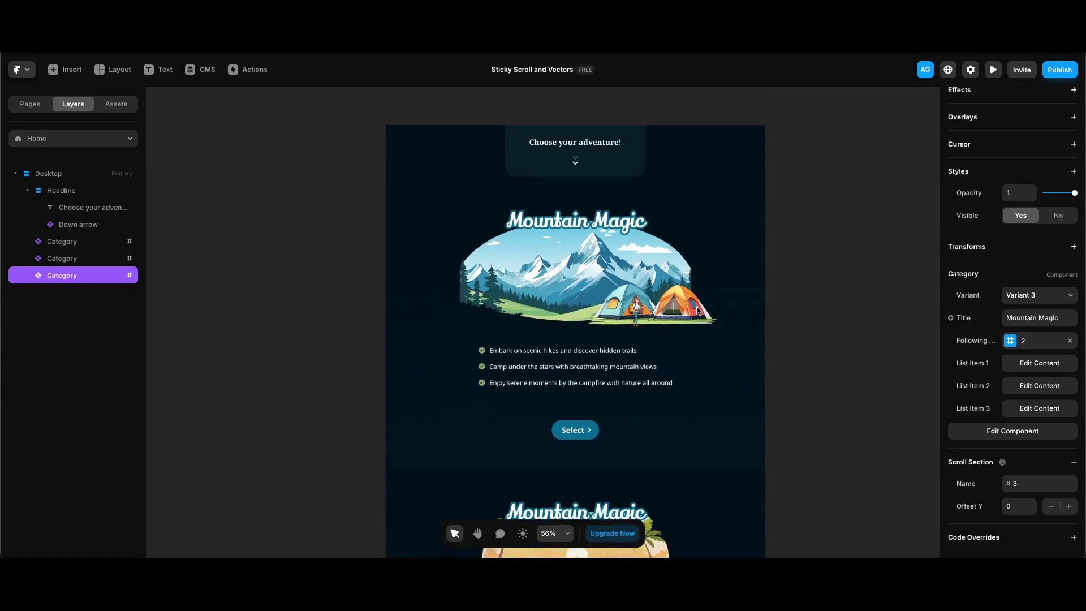
scroll(743, 375, "down", 1)
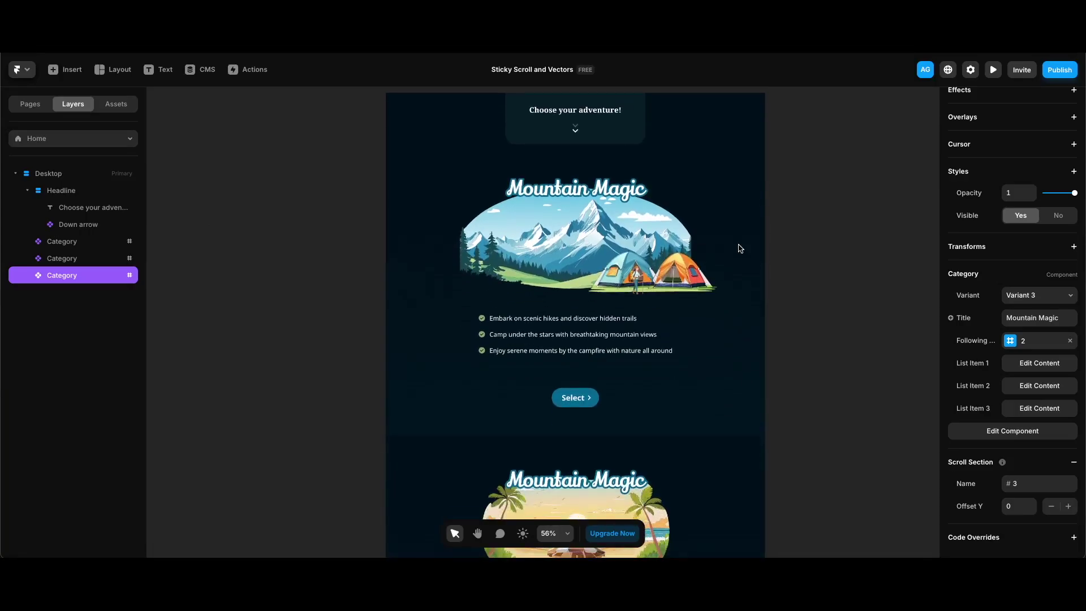
scroll(802, 325, "down", 10)
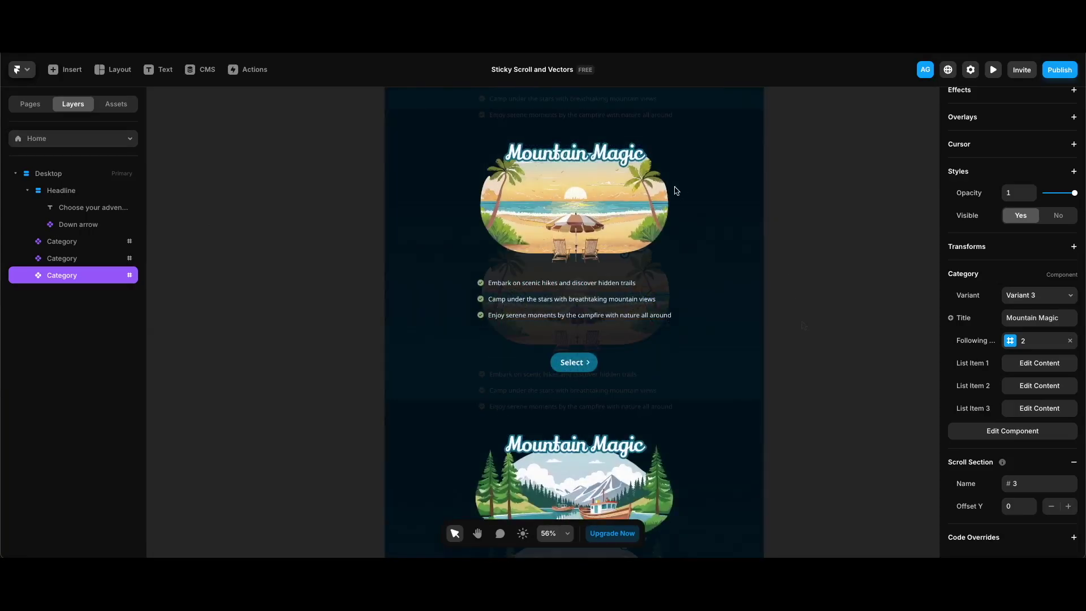
left_click(632, 177)
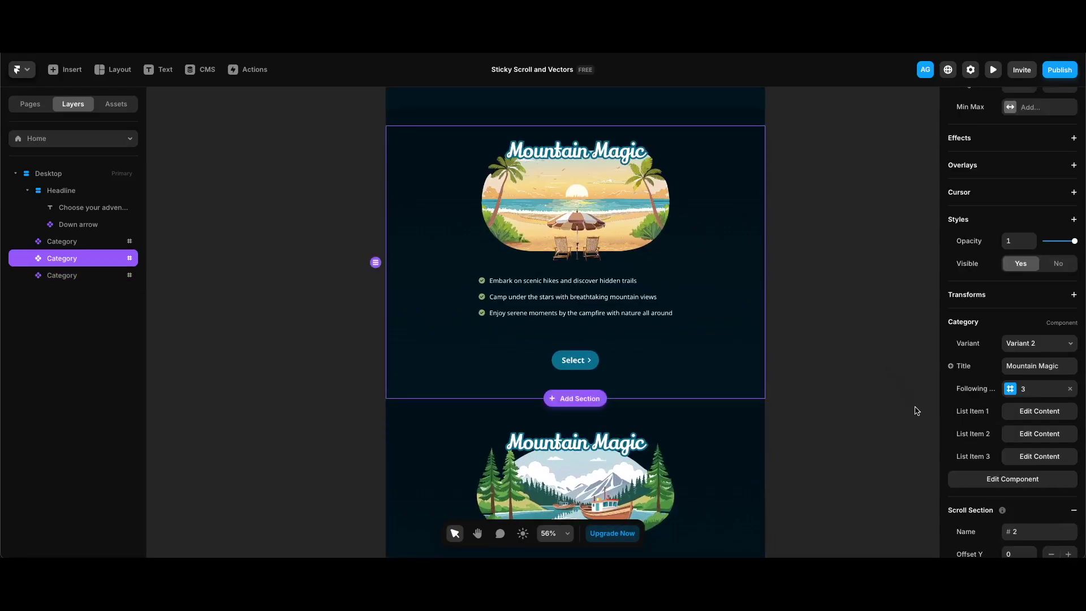
left_click(1068, 366)
type("Beach Retreat")
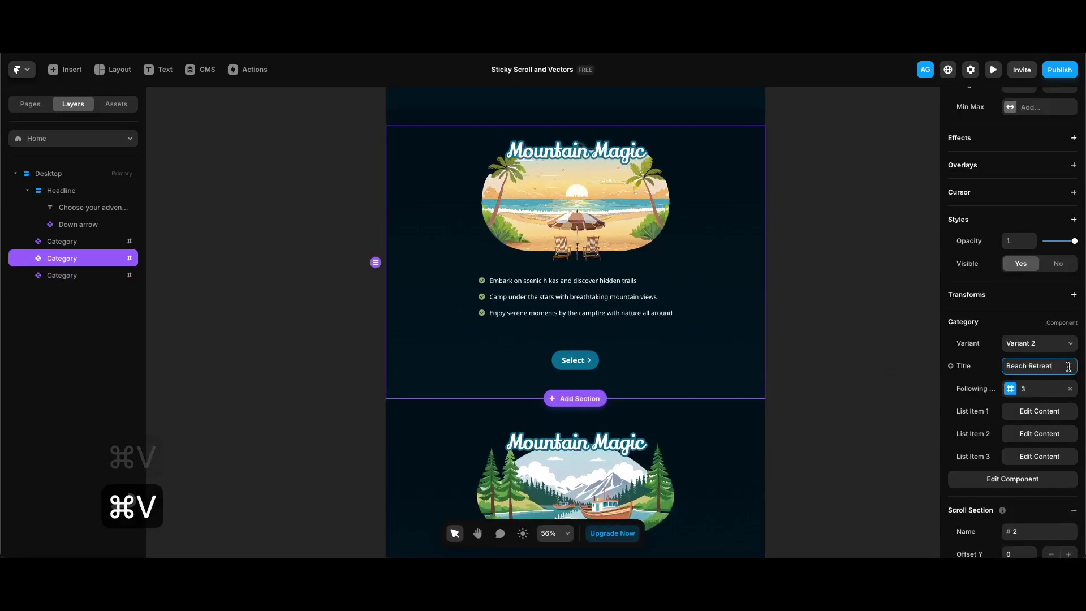
key("Return")
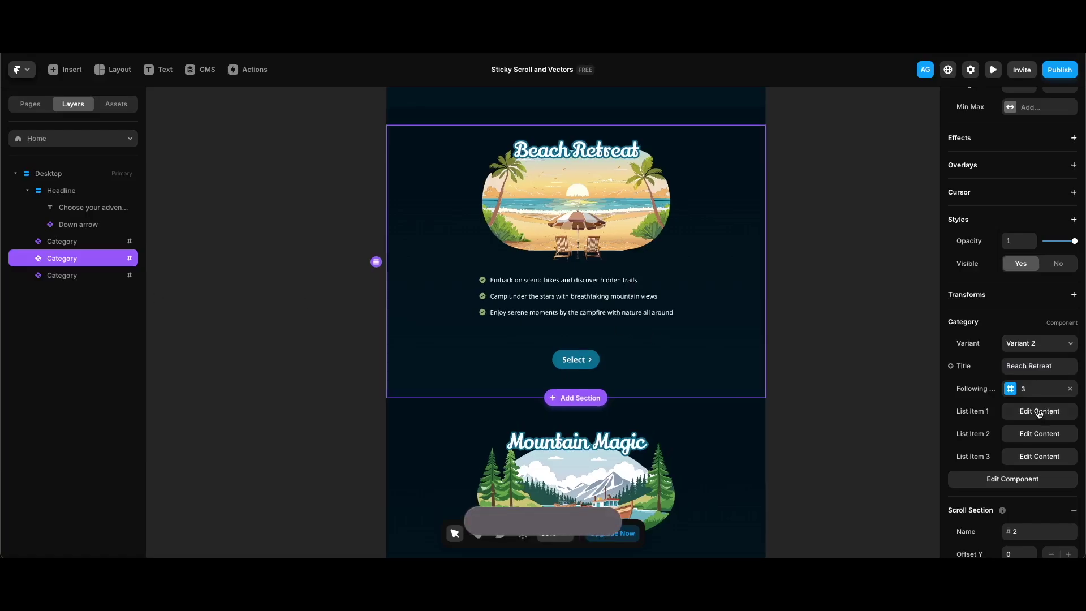
Set list items 2–3 to "Unwind under the beach umbrella with a refreshing drink in hand" and "Take a dip in the crystal-clear waters and enjoy water sports".
left_click(1039, 431)
triple_click(889, 481)
type("Unwind under the beach umbrella with a refreshing drink in hand")
key("Tab")
type("Take a dip in the crystal-clear waters and enjoy water sports")
left_click(770, 470)
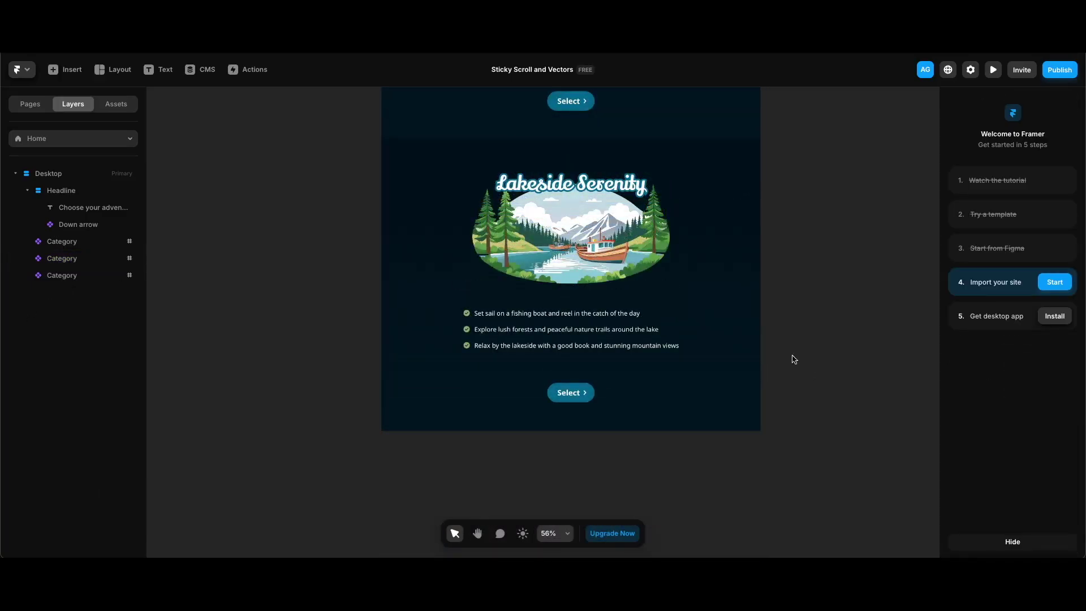
Duplicate the Lakeside Serenity Category instance and detach the copy from its component.
left_click(735, 314)
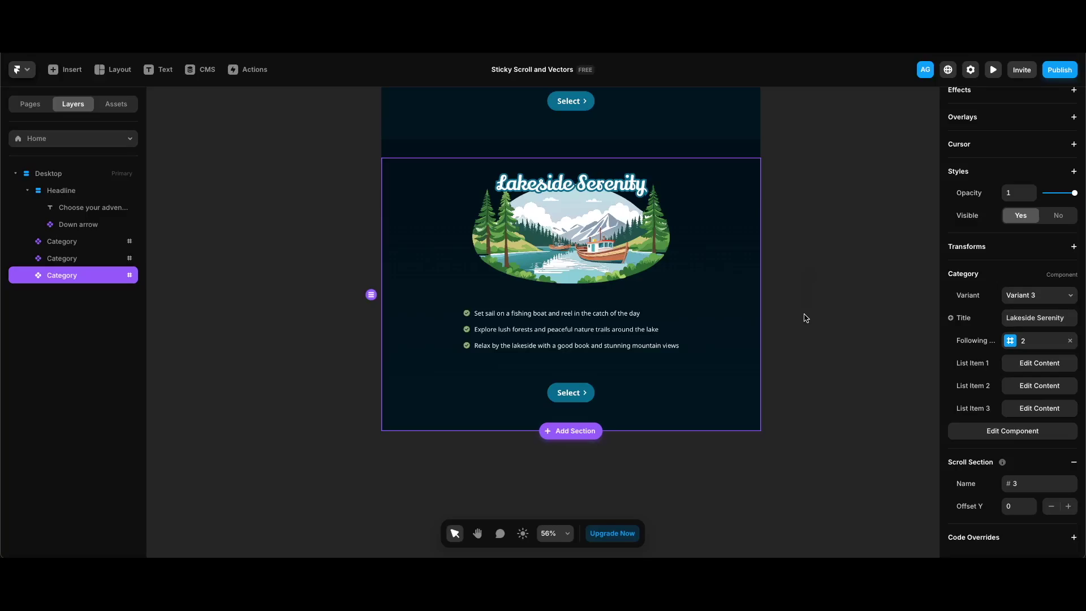
key("super+d")
scroll(792, 380, "down", 3)
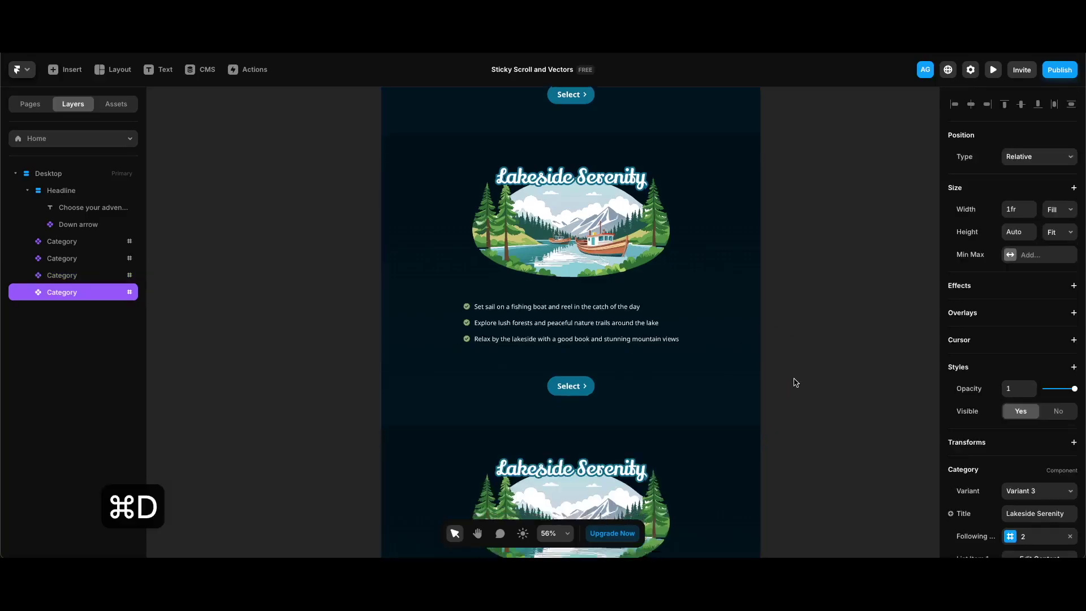
key("super+z")
right_click(656, 275)
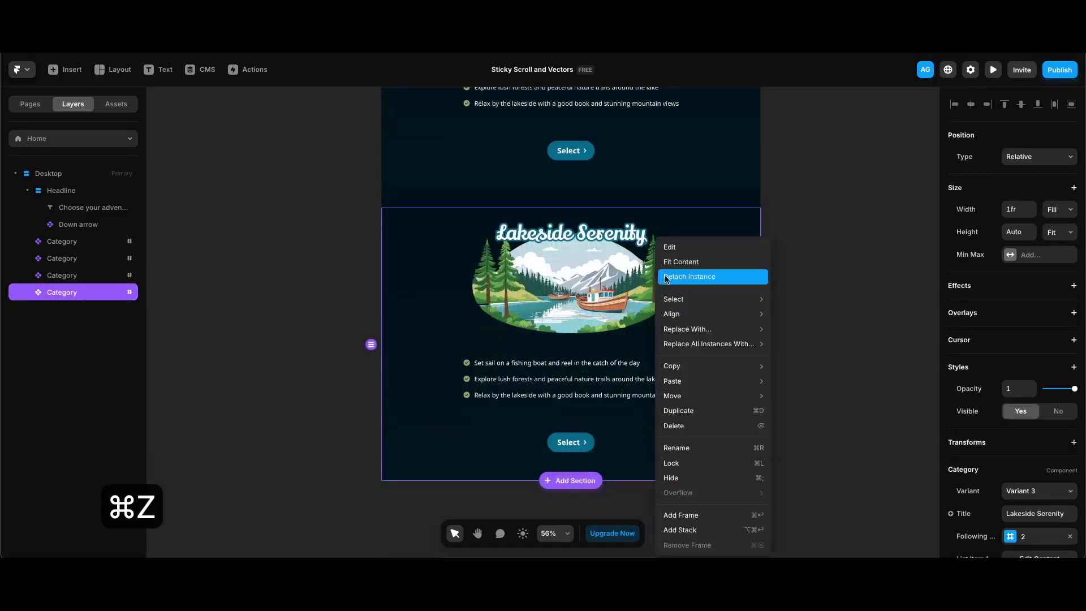
left_click(680, 278)
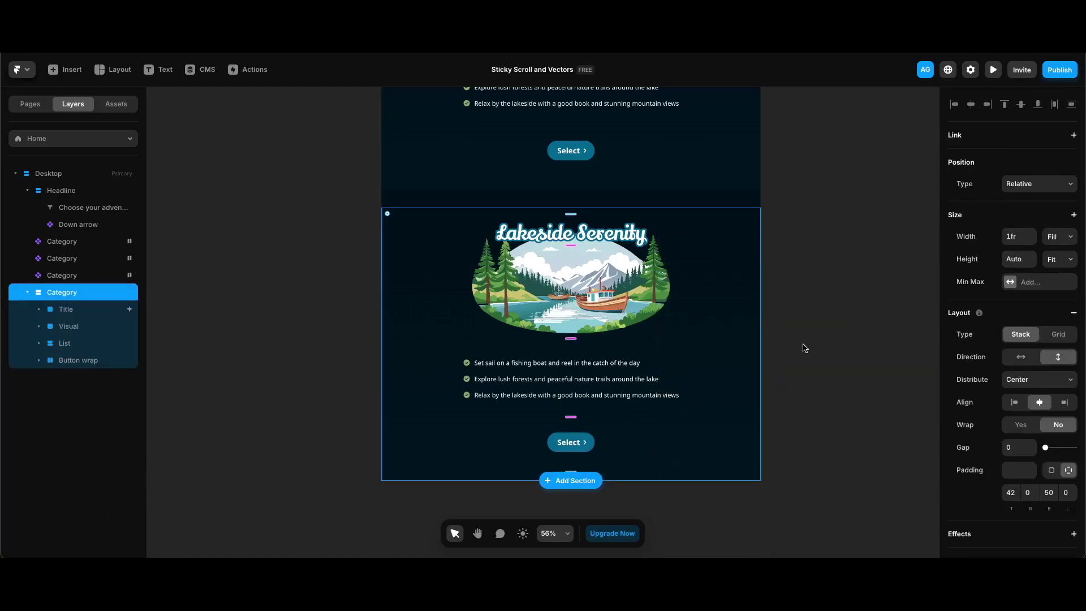
Delete the Title, Visual, List and Button wrap layers from the detached Category copy.
left_click(79, 311)
left_click(83, 395, "shift")
key("BackSpace")
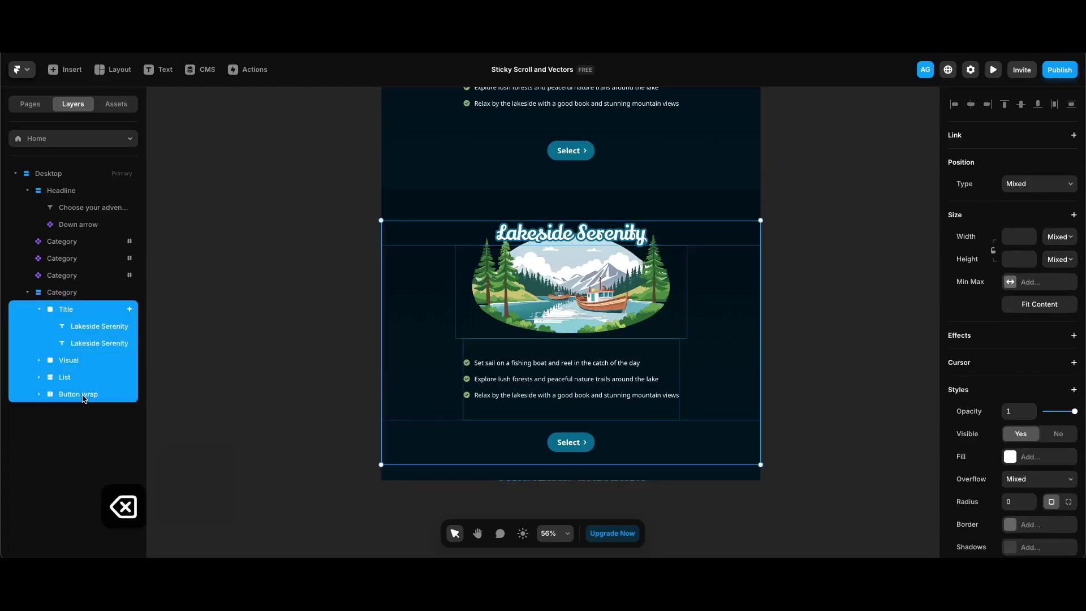
Give the emptied Category section a fixed height and a uniform padding of 0.
left_click(735, 469)
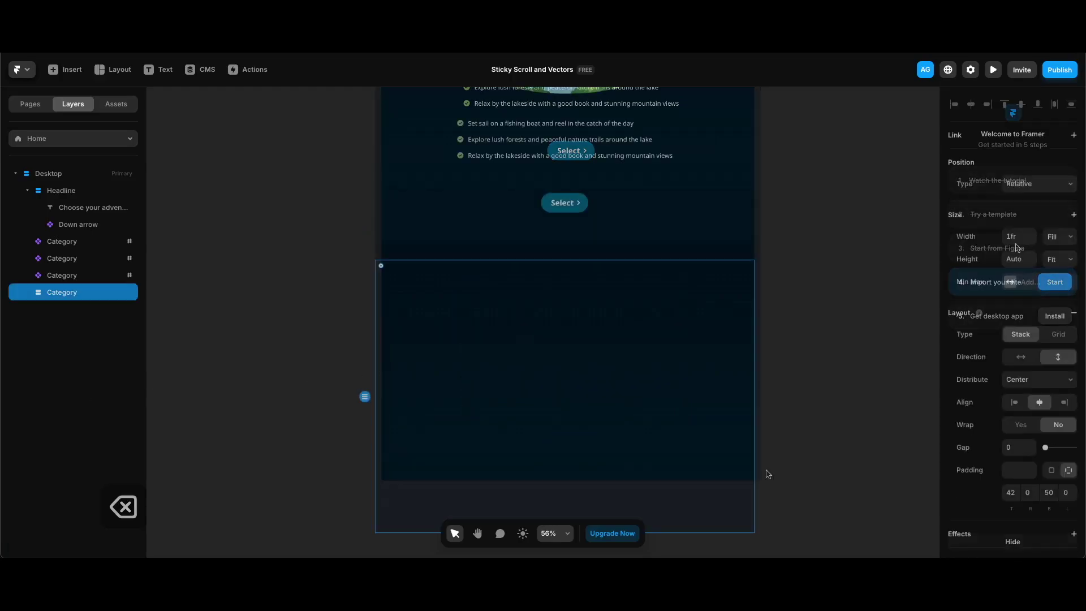
left_click(1061, 259)
left_click(1043, 220)
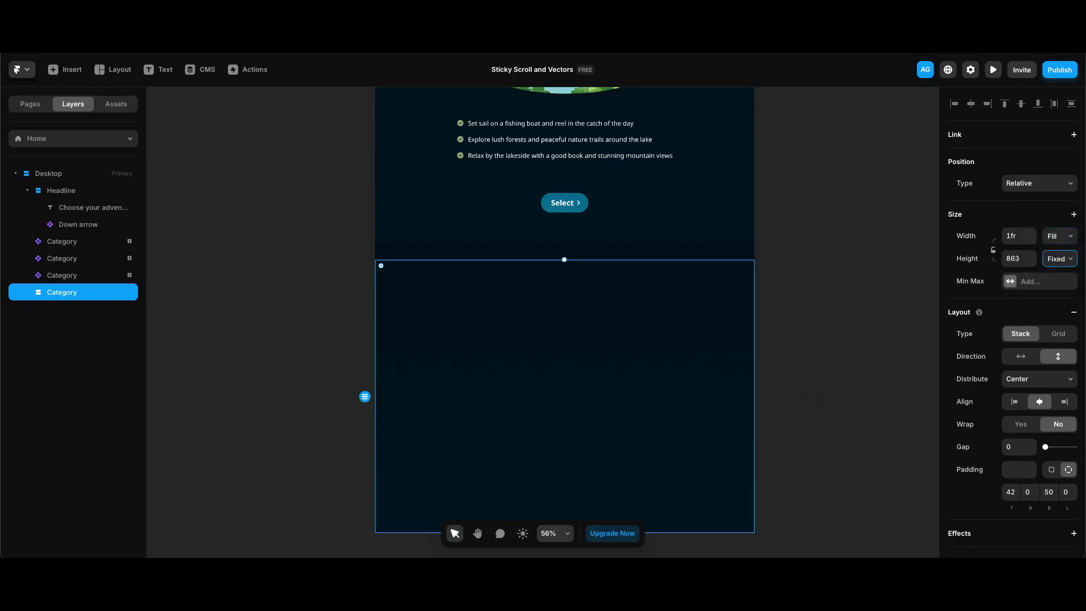
left_click(1052, 470)
Add a scroll section named 4 to the emptied Category section.
scroll(1046, 501, "down", 5)
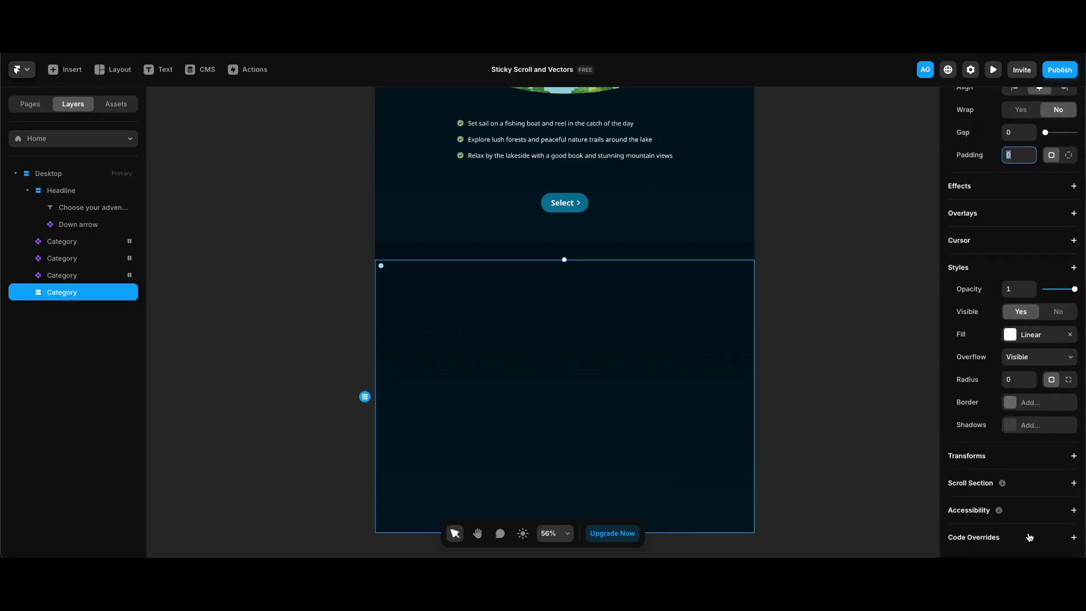
left_click(1074, 483)
left_click(1048, 501)
type("4")
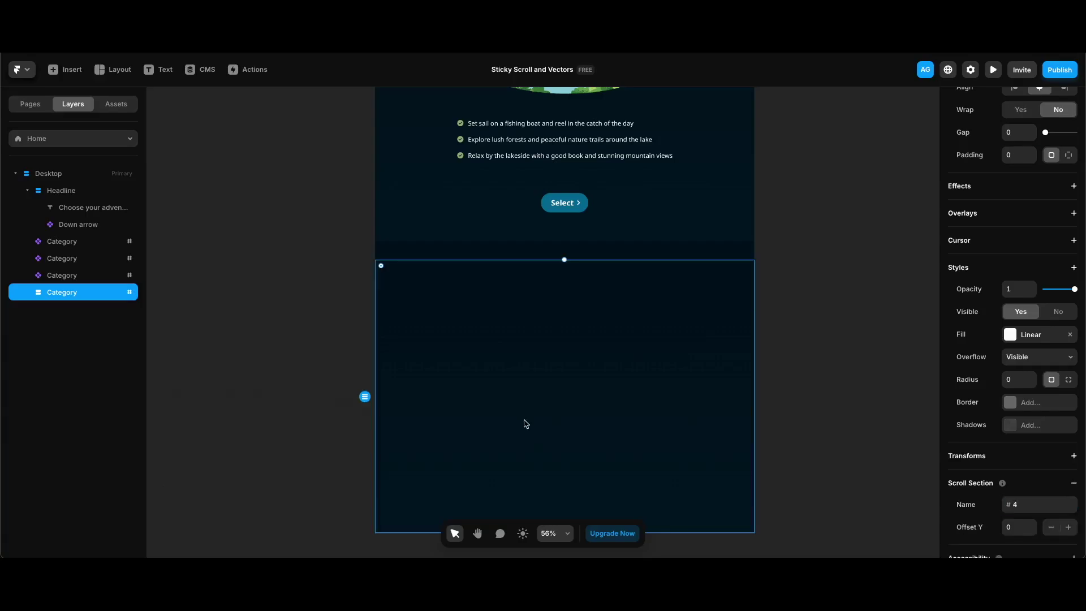
type("t")
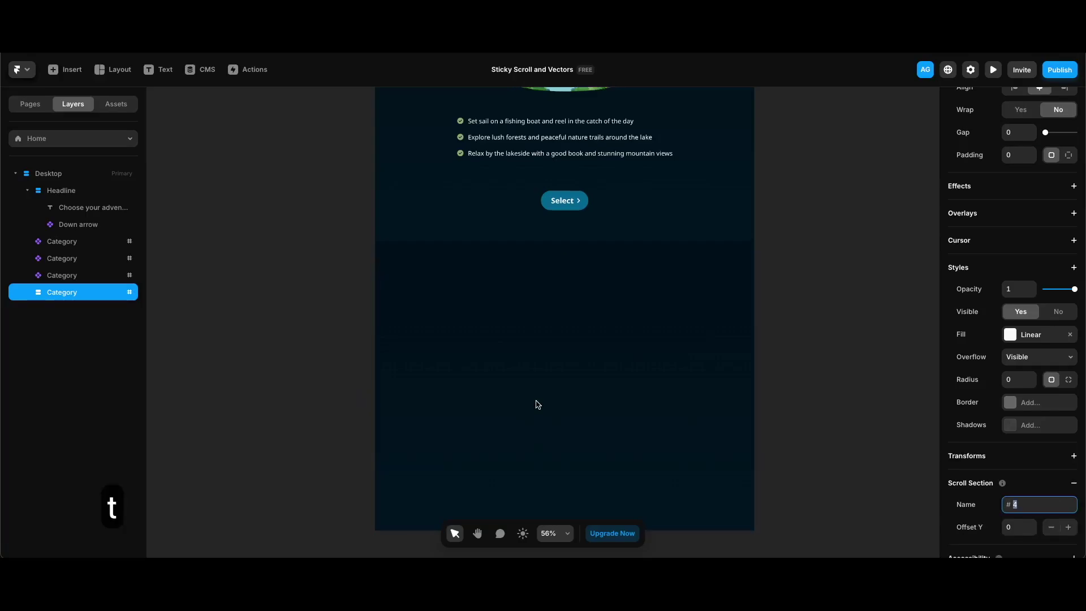
left_click(527, 403)
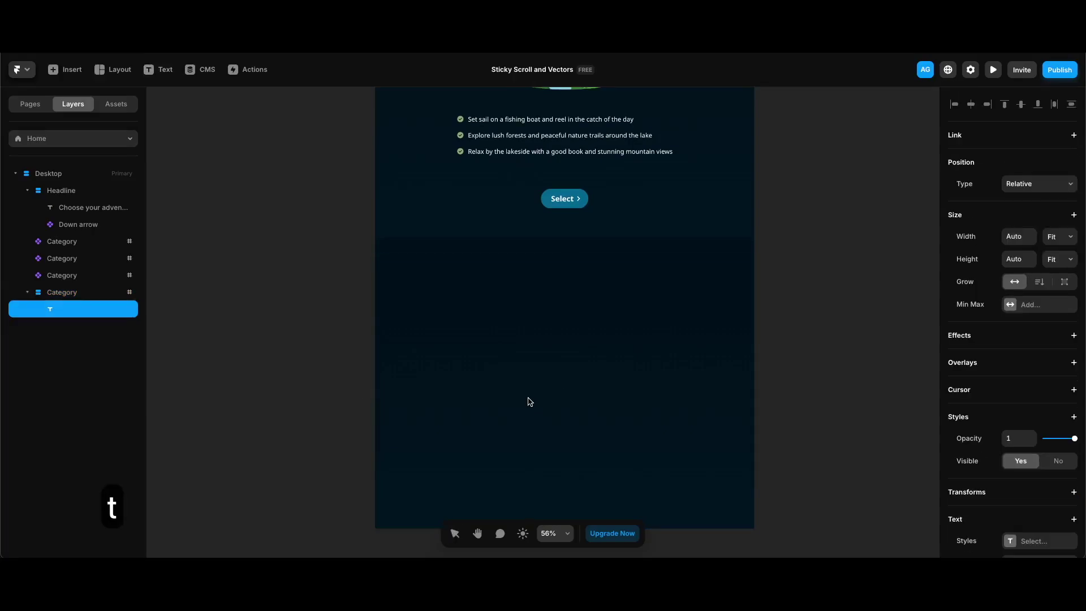
left_click(550, 388)
Add the text "sample section" inside the emptied Category section and apply a saved text style to it.
key("t")
left_click(535, 407)
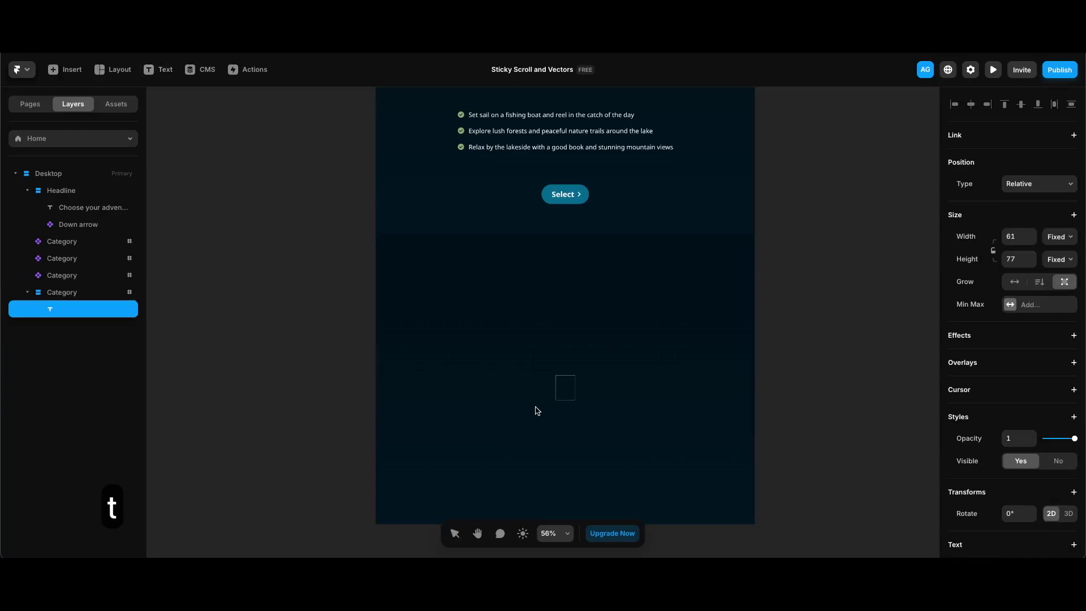
type("sample section")
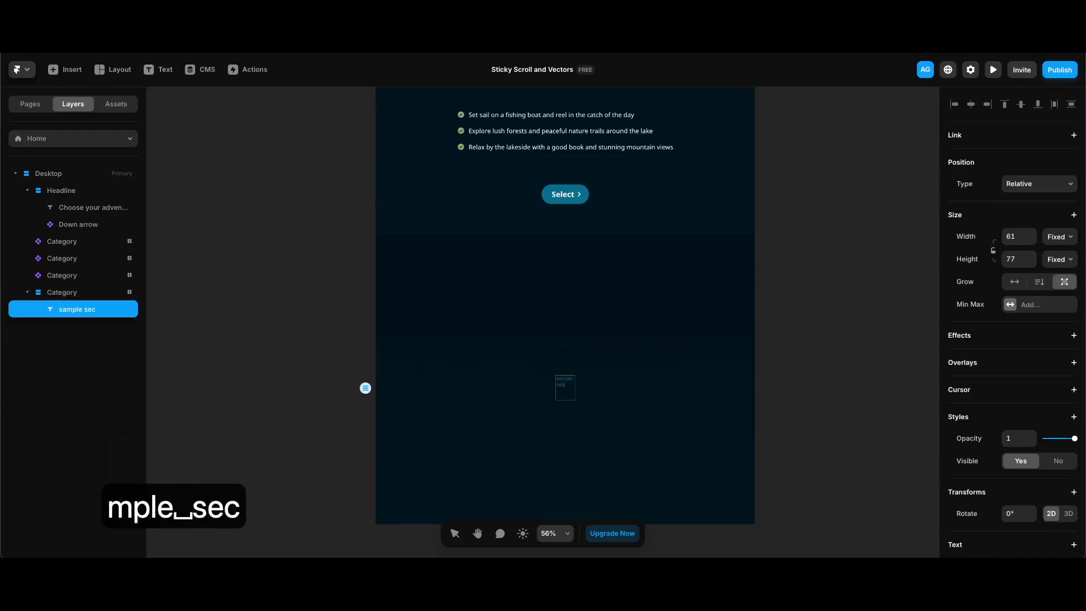
key("Escape")
scroll(997, 430, "down", 3)
scroll(997, 430, "down", 3)
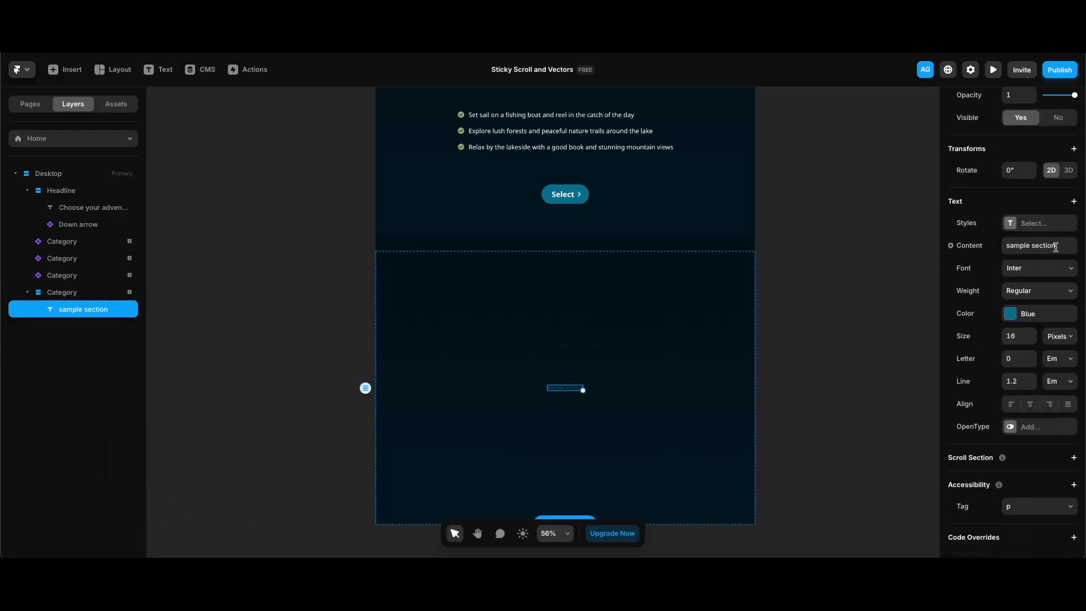
left_click(1033, 224)
left_click(830, 304)
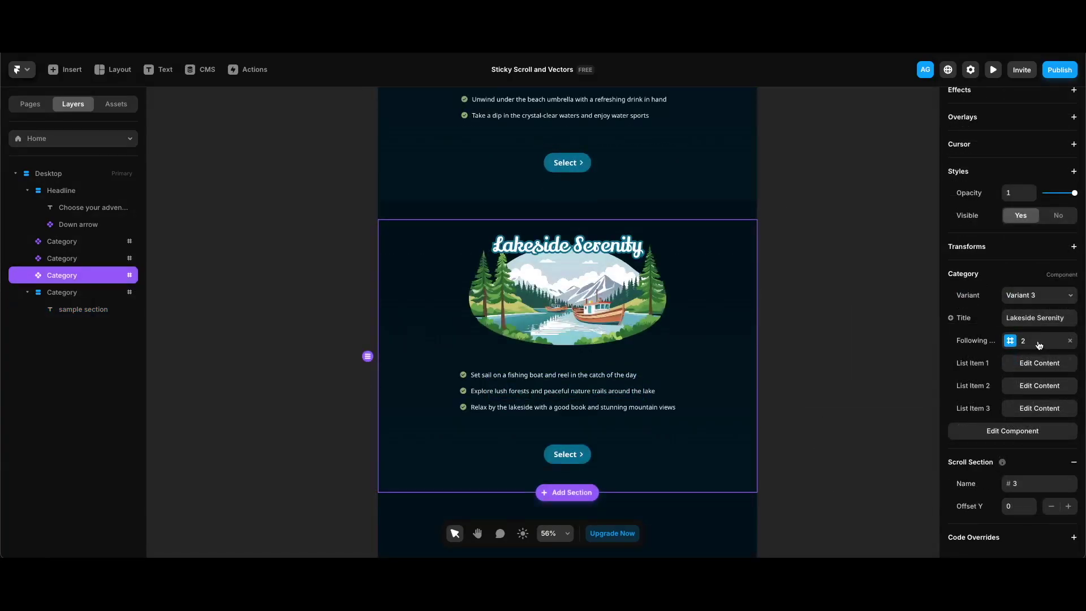
Point the Lakeside Serenity instance's following scroll section to the sample section below it.
left_click(1039, 343)
left_click(883, 373)
left_click(876, 398)
left_click(860, 294)
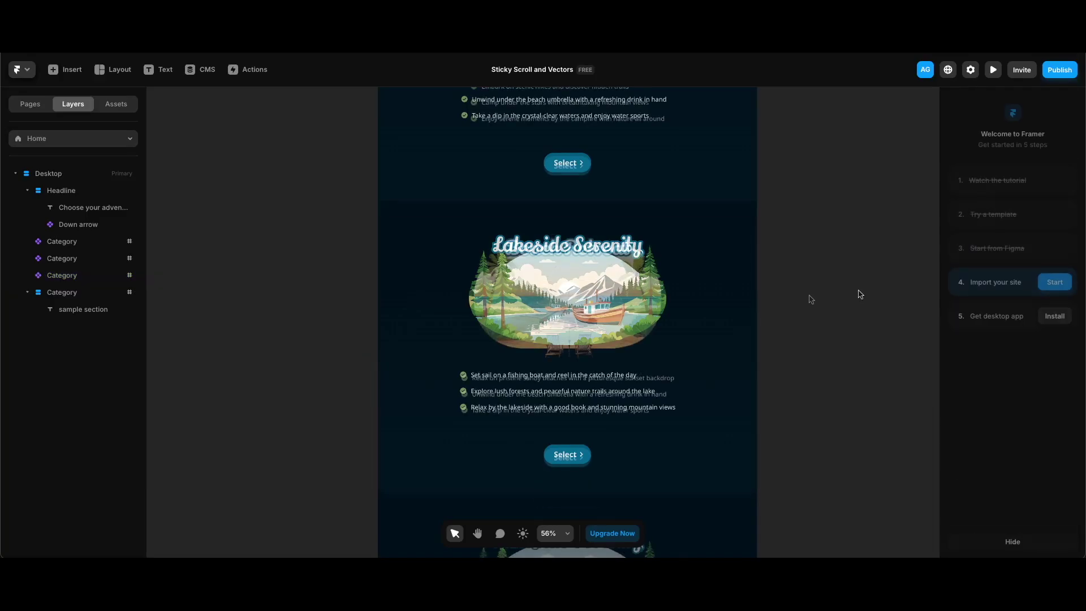
Preview the page and scroll through all the sections to check how each category title animates.
scroll(807, 295, "up", 8)
key("super+p")
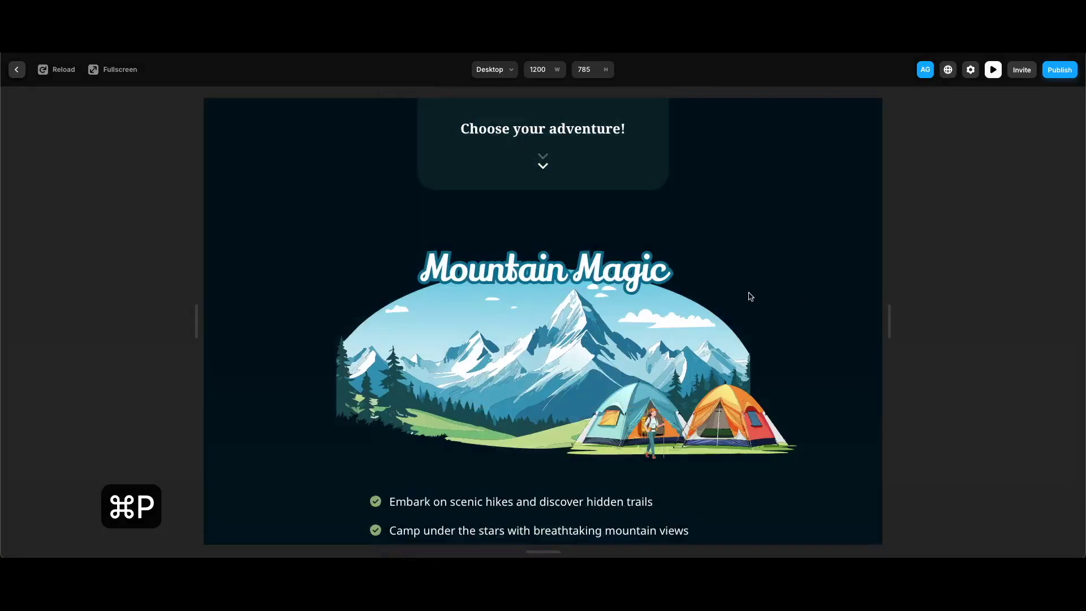
scroll(750, 297, "down", 8)
scroll(750, 297, "down", 10)
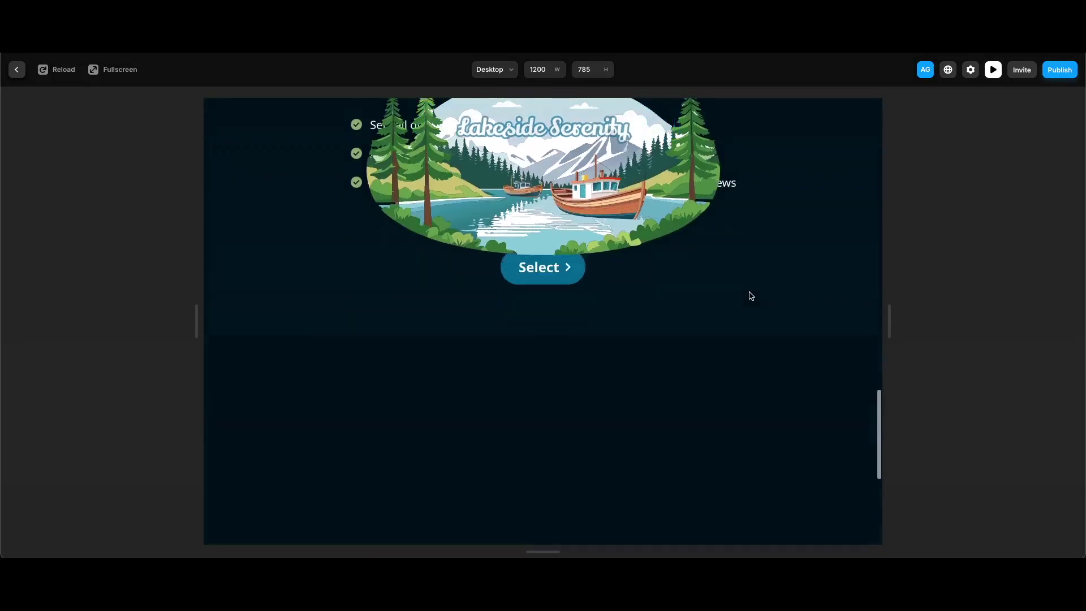
scroll(750, 296, "down", 3)
scroll(751, 296, "up", 8)
scroll(753, 294, "up", 12)
key("Escape")
Add a Scroll Transform effect to background layer B in the Category component's Variant 1 visual, with the trigger set to Section in View.
left_click(544, 239)
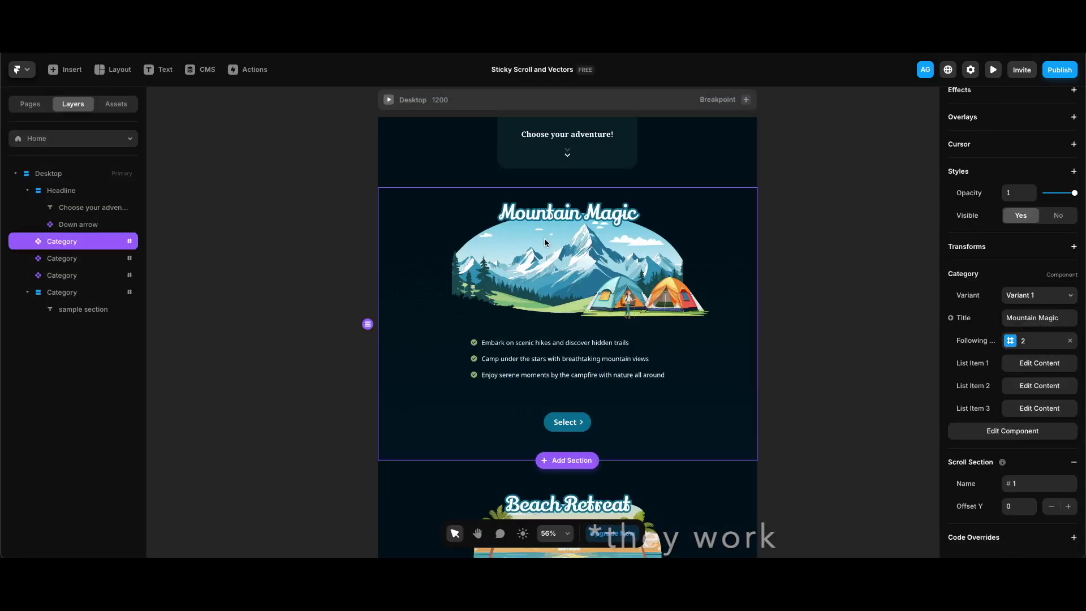
double_click(544, 239)
left_click(493, 283)
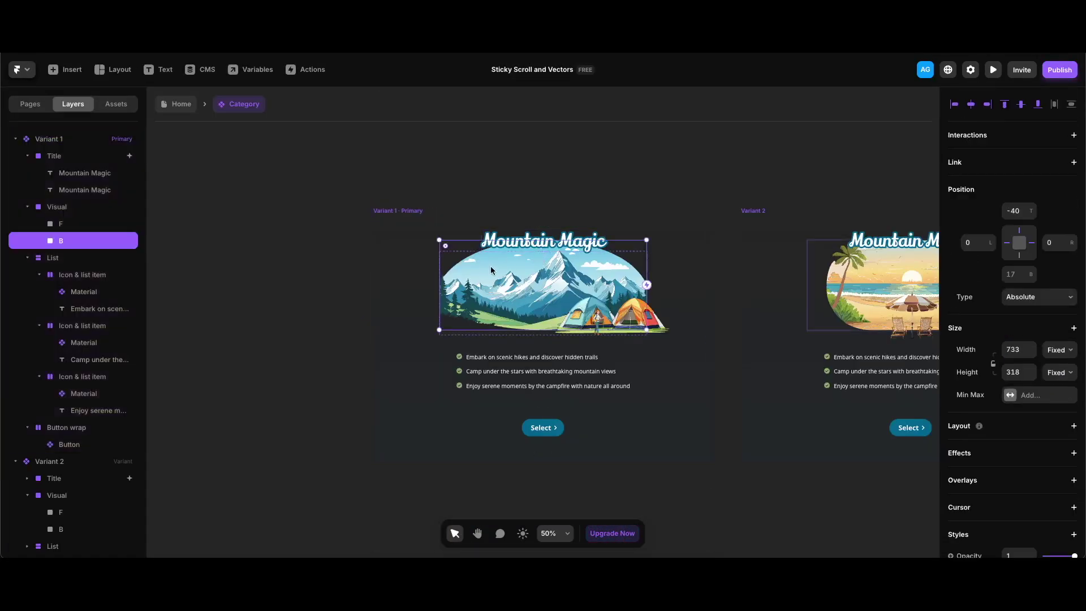
scroll(989, 339, "down", 1)
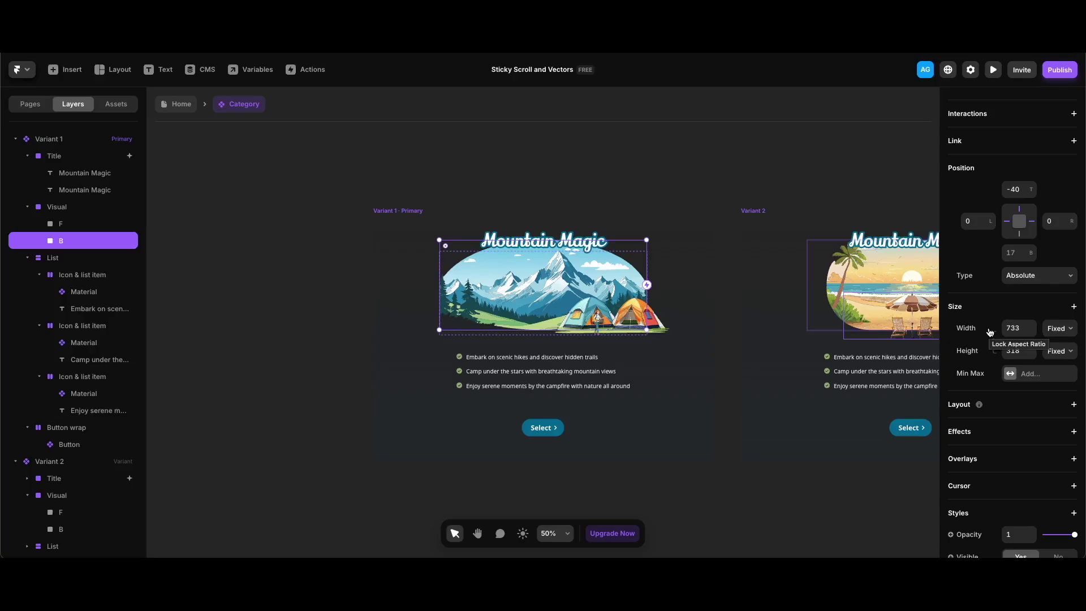
scroll(990, 332, "down", 2)
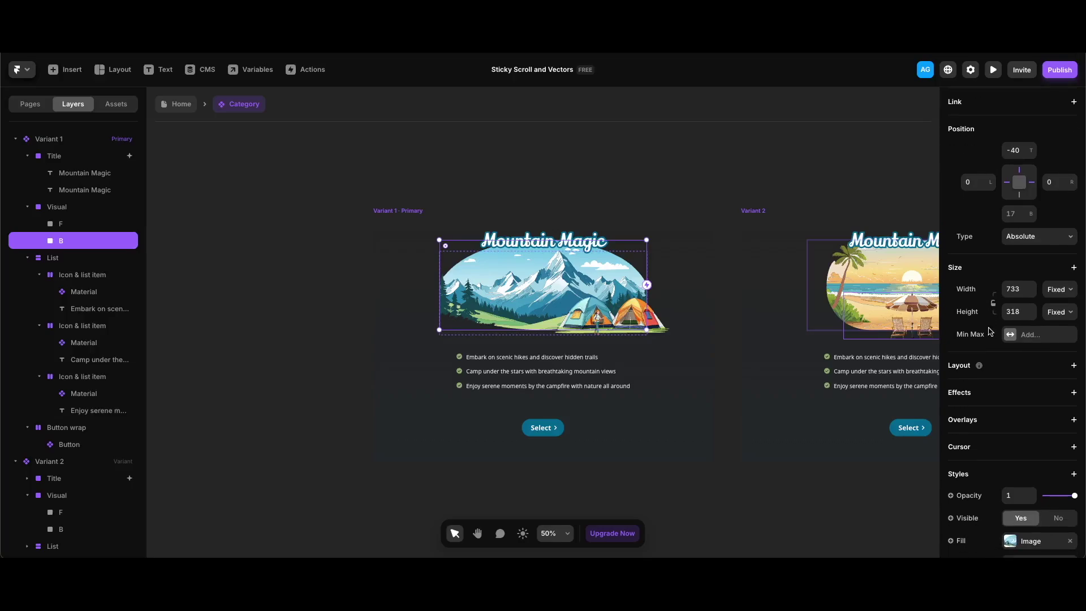
scroll(989, 332, "down", 10)
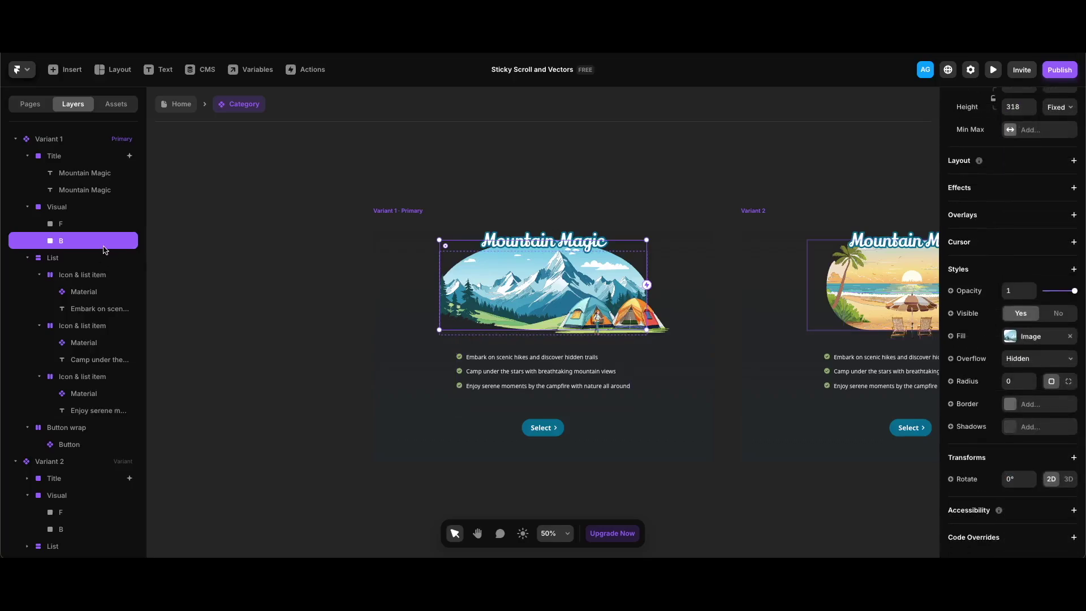
scroll(788, 412, "left", 1)
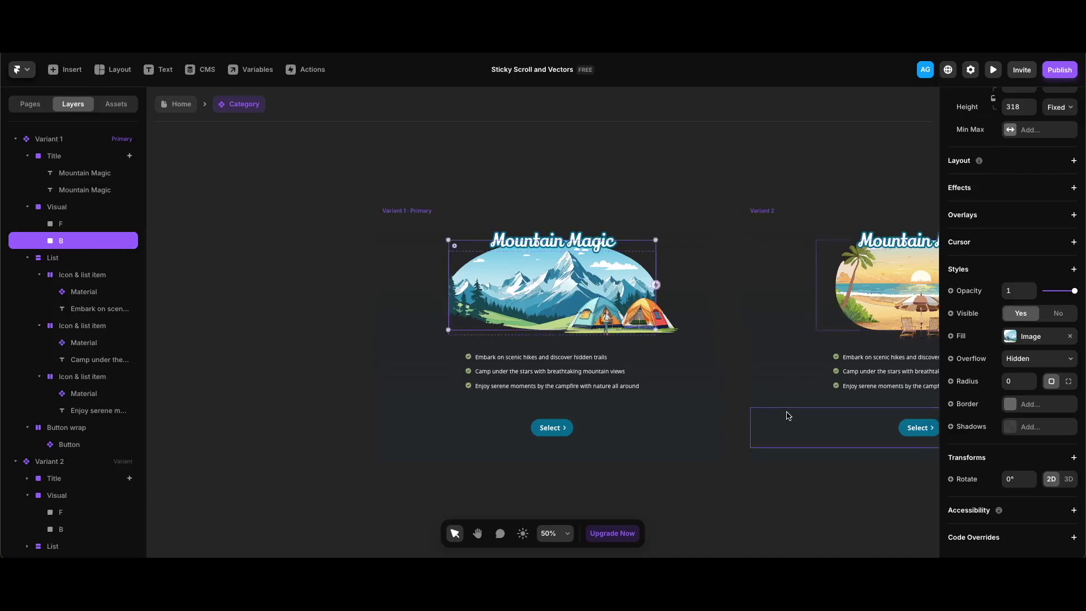
scroll(1074, 198, "up", 1)
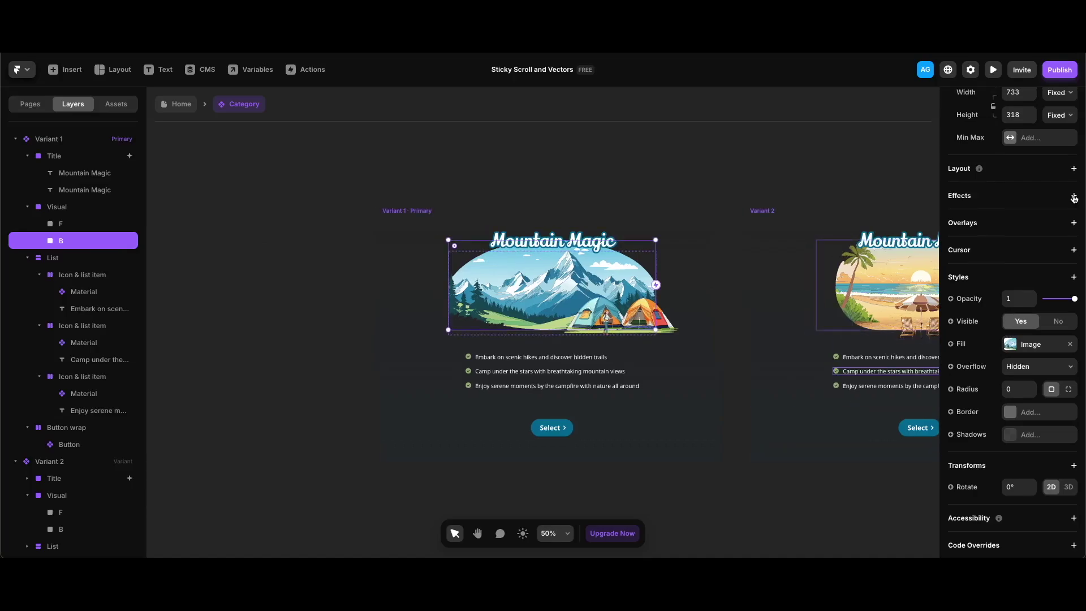
left_click(1074, 197)
left_click(1057, 320)
left_click(898, 249)
left_click(891, 281)
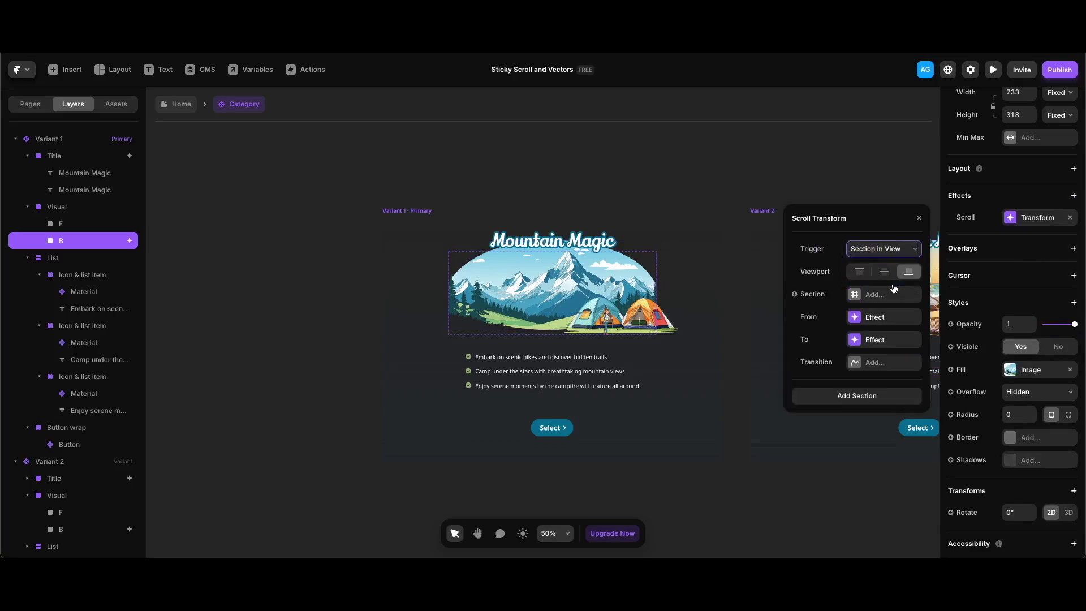
Link the section of layer B's scroll transform to the Category component's Following scroll section variable.
left_click(820, 293)
mouse_move(824, 312)
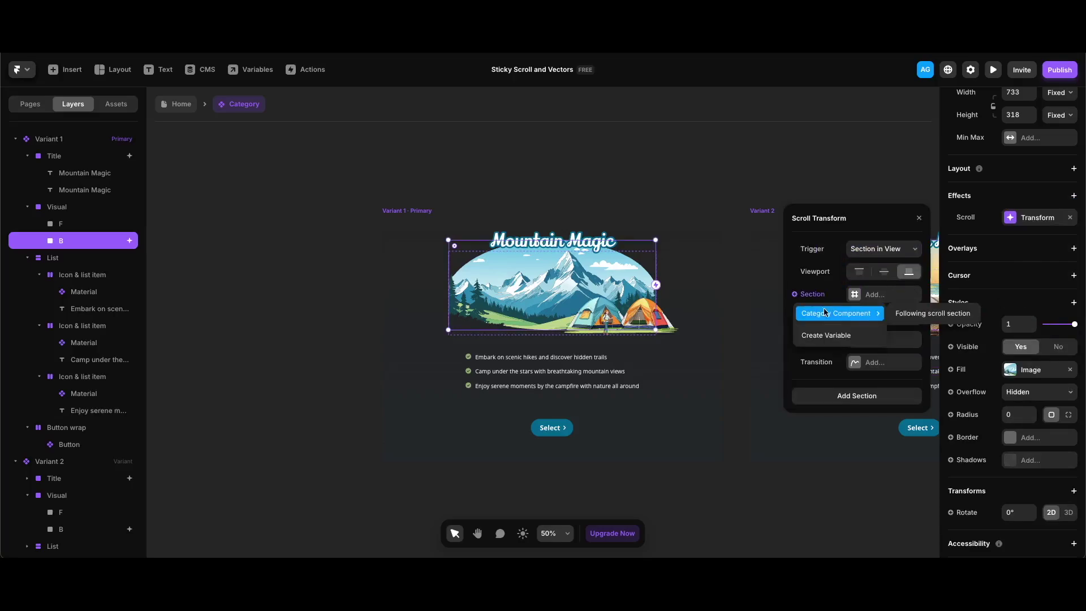
left_click(925, 314)
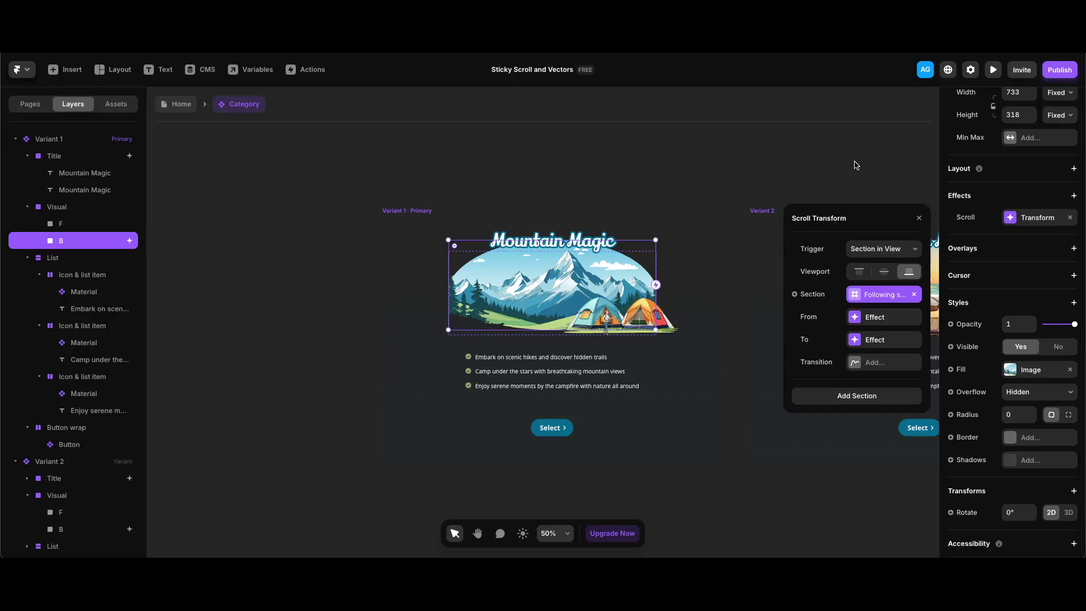
Set the From state of layer B's scroll transform to opacity 1 and scale 1.
left_click(875, 317)
left_click(864, 249)
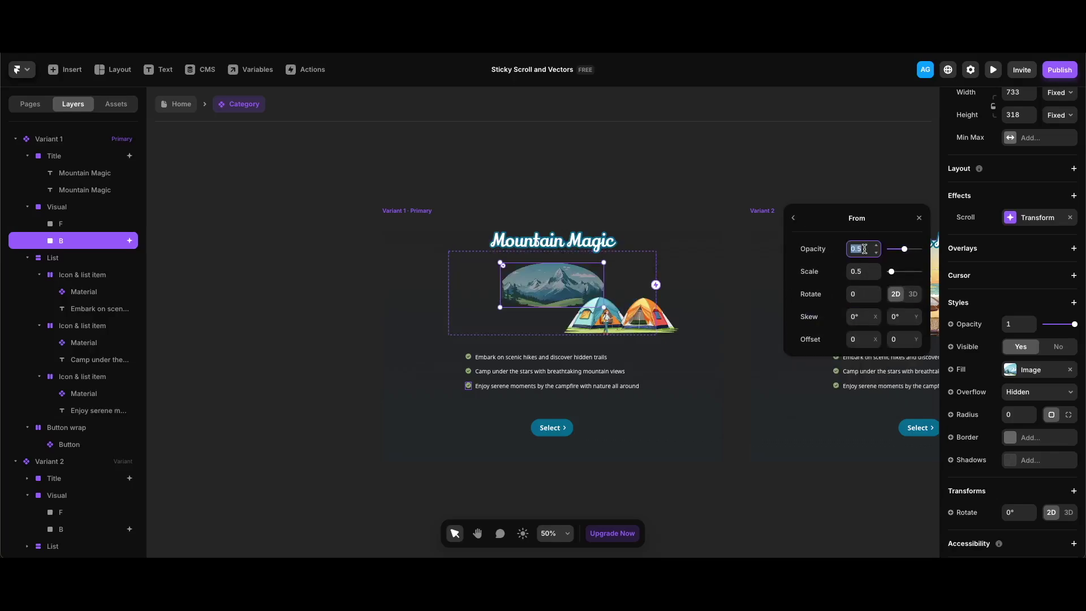
type("1")
left_click(860, 272)
type("1")
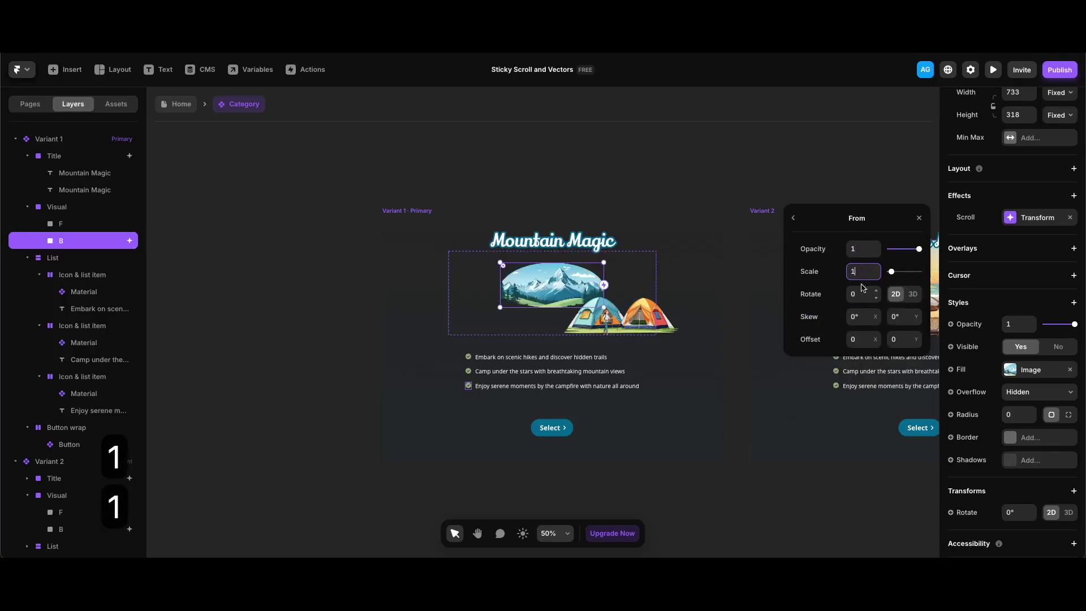
left_click(794, 219)
Set the To state of layer B's scroll transform to opacity 0 with a reduced scale, and return to the Home page.
left_click(885, 340)
left_click(866, 250)
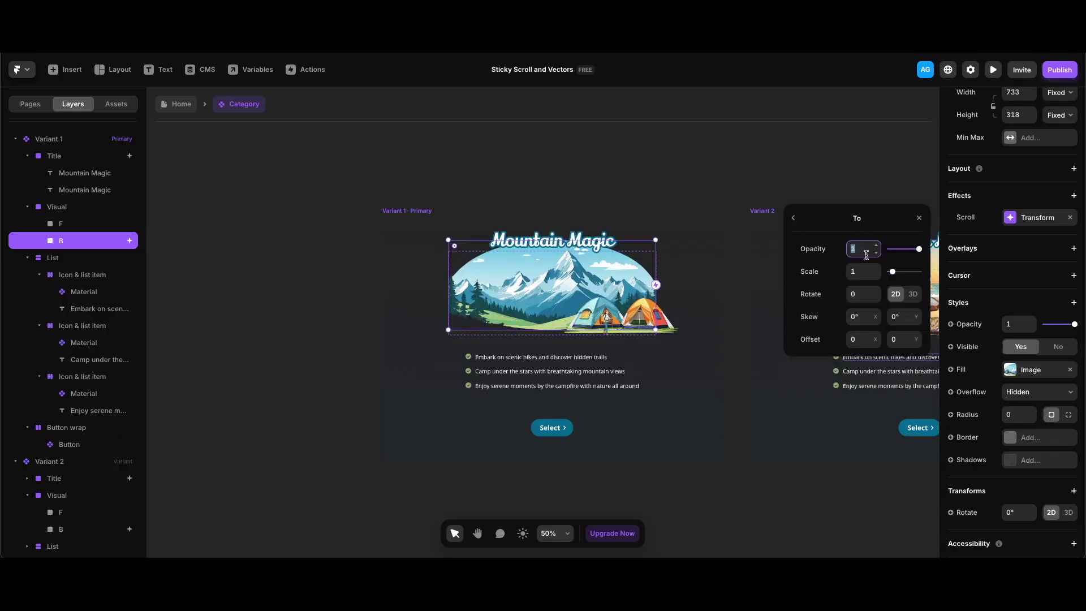
type("0")
left_click(864, 272)
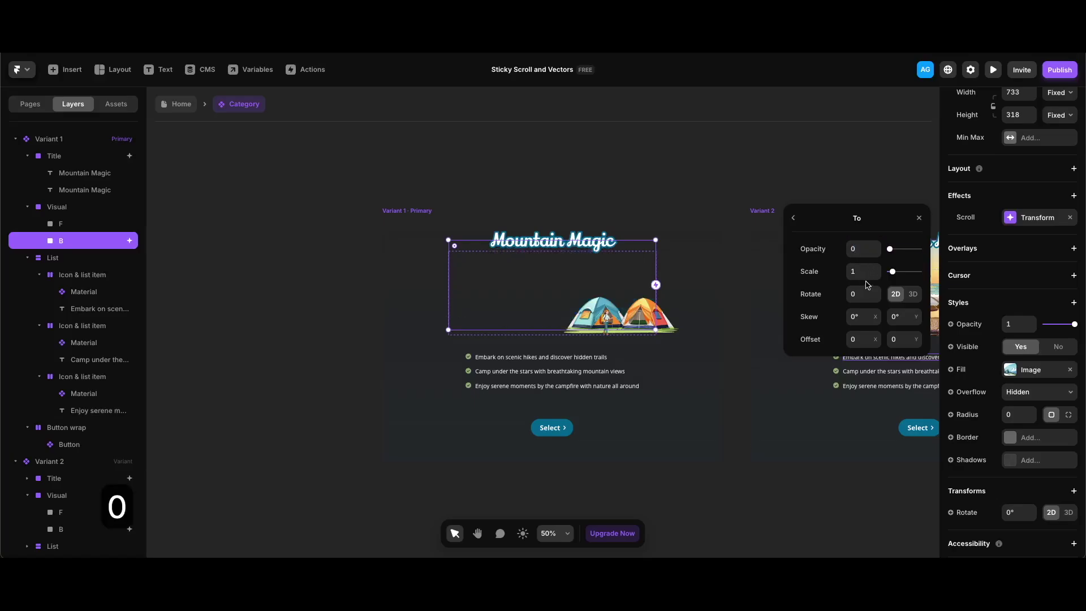
left_click(347, 297)
key("Escape")
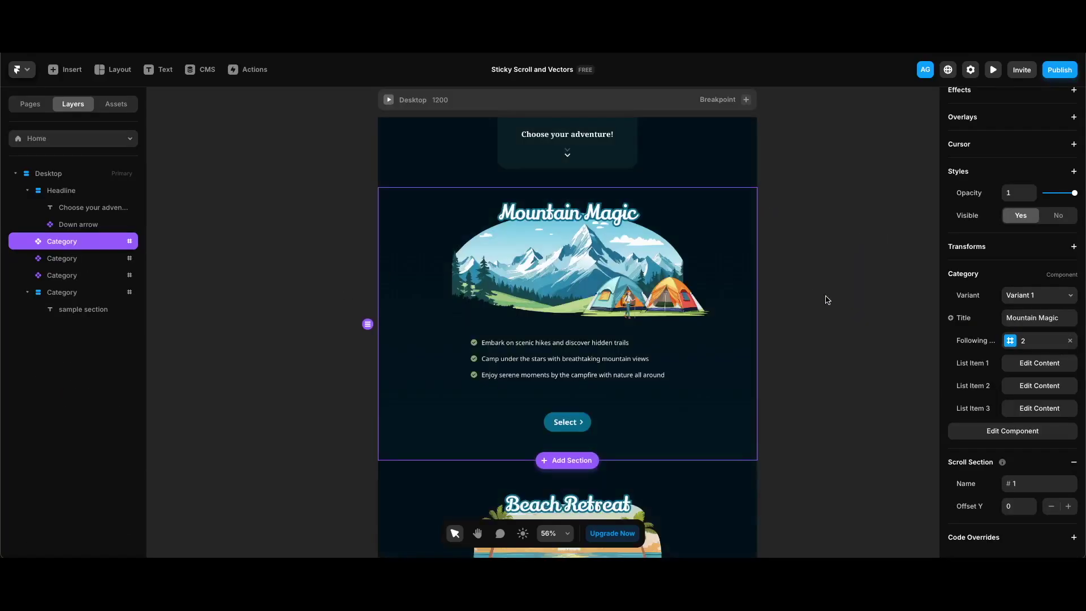
Preview the page and scroll through the sections to check how the background illustrations shrink and fade.
key("super+p")
scroll(802, 309, "down", 5)
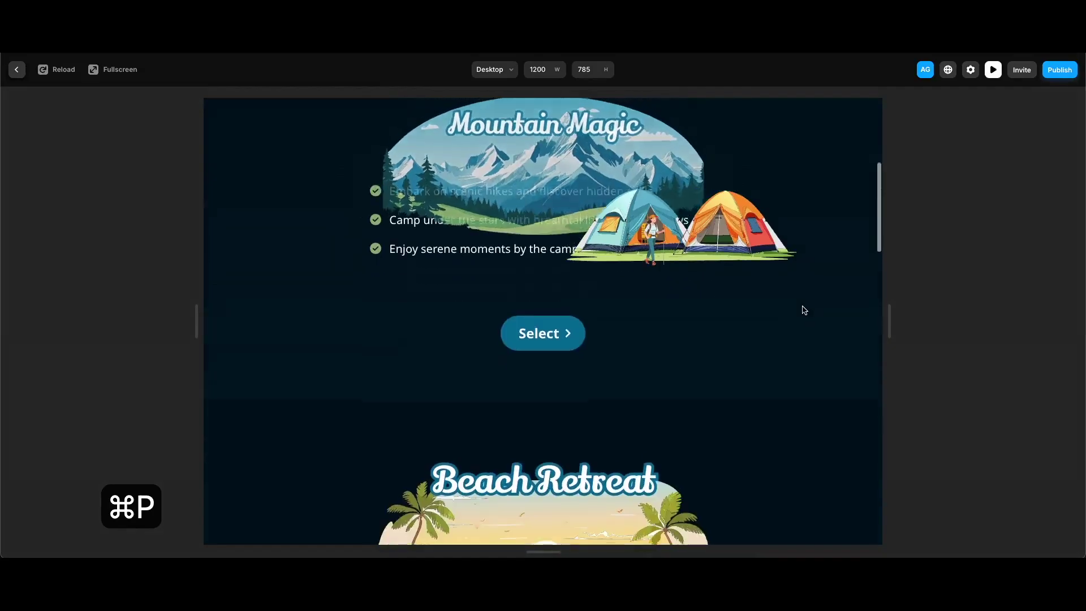
scroll(803, 309, "down", 8)
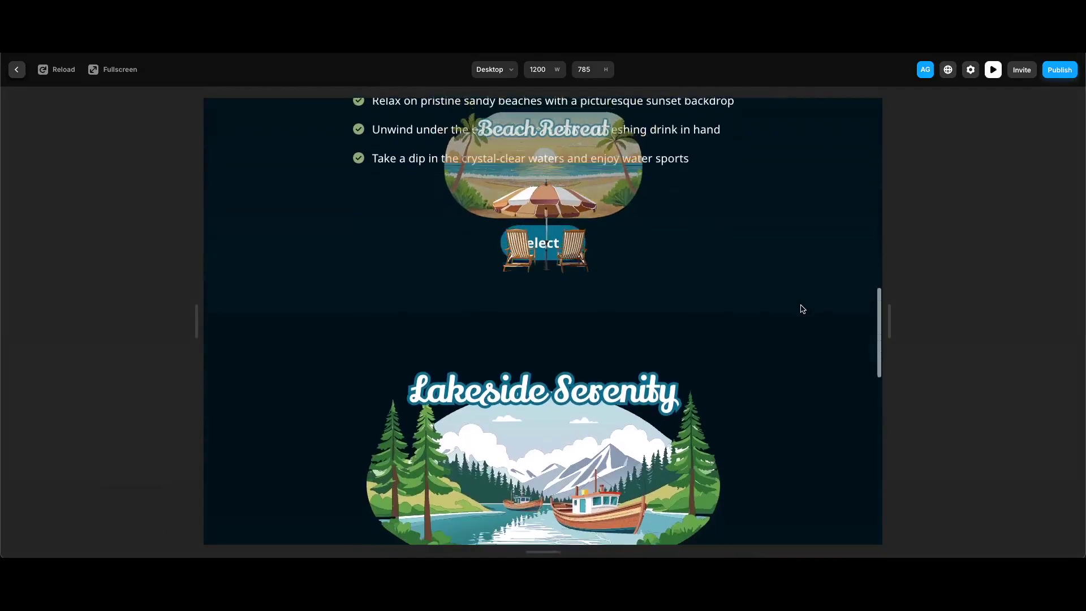
scroll(802, 309, "down", 8)
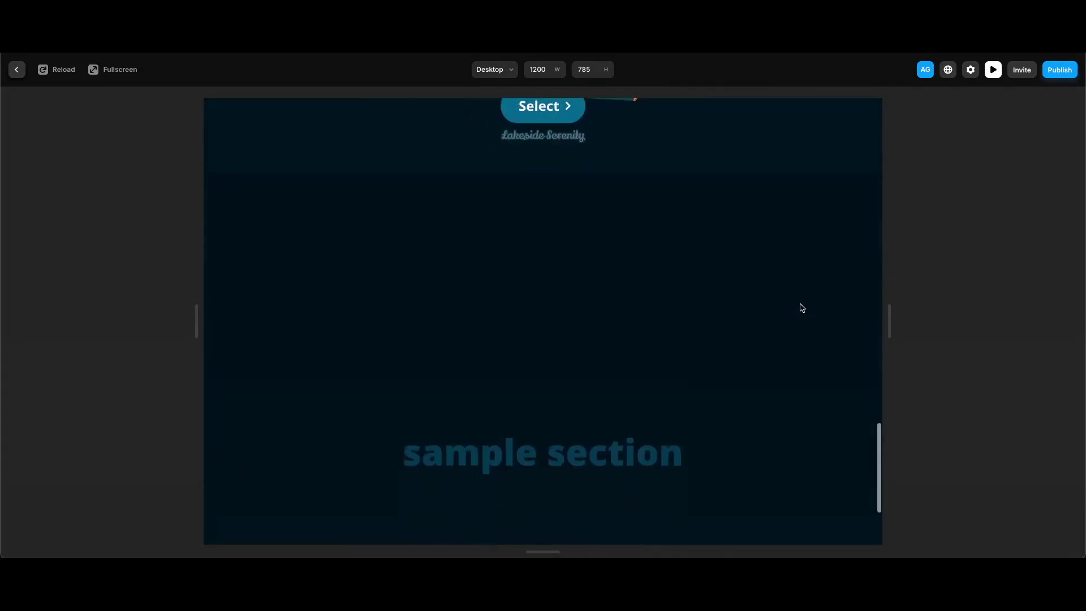
scroll(802, 307, "up", 10)
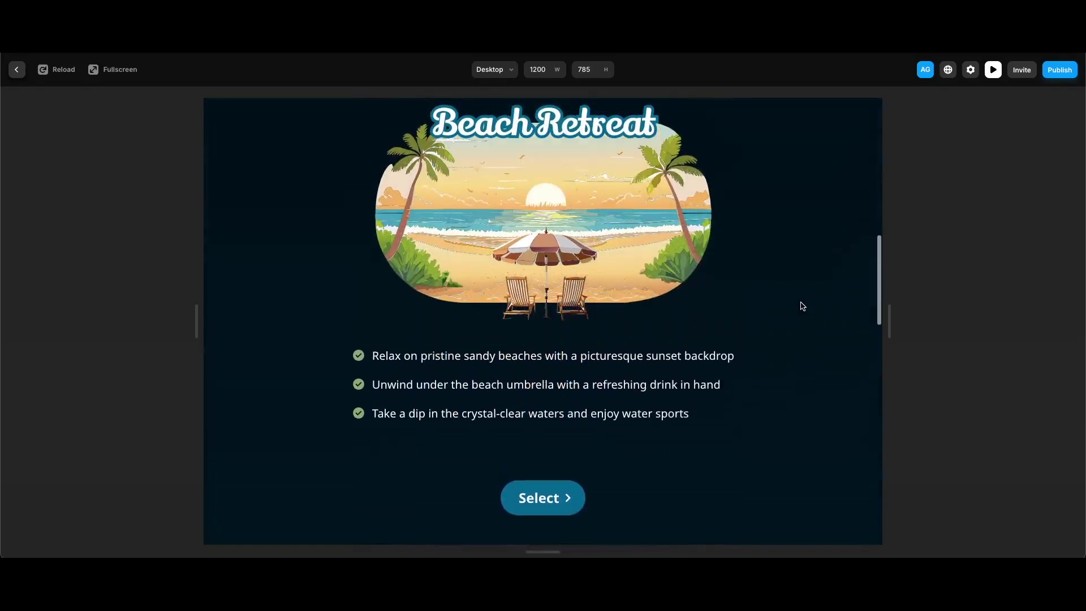
scroll(802, 306, "up", 10)
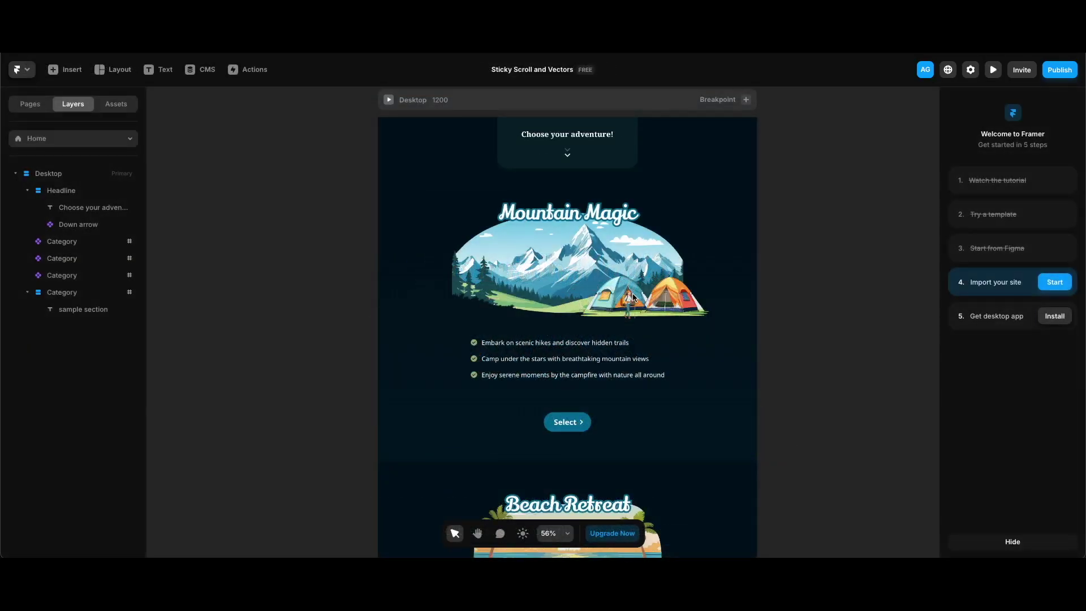
Add a Z Index of 5 to the List stack in the Category component's Variant 1.
double_click(634, 297)
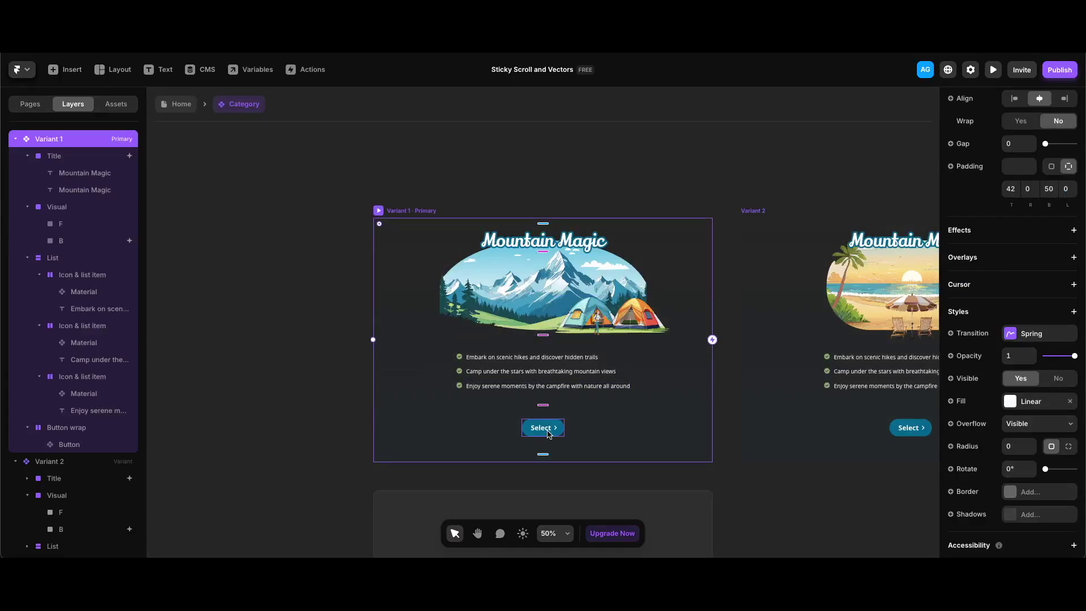
left_click(621, 360)
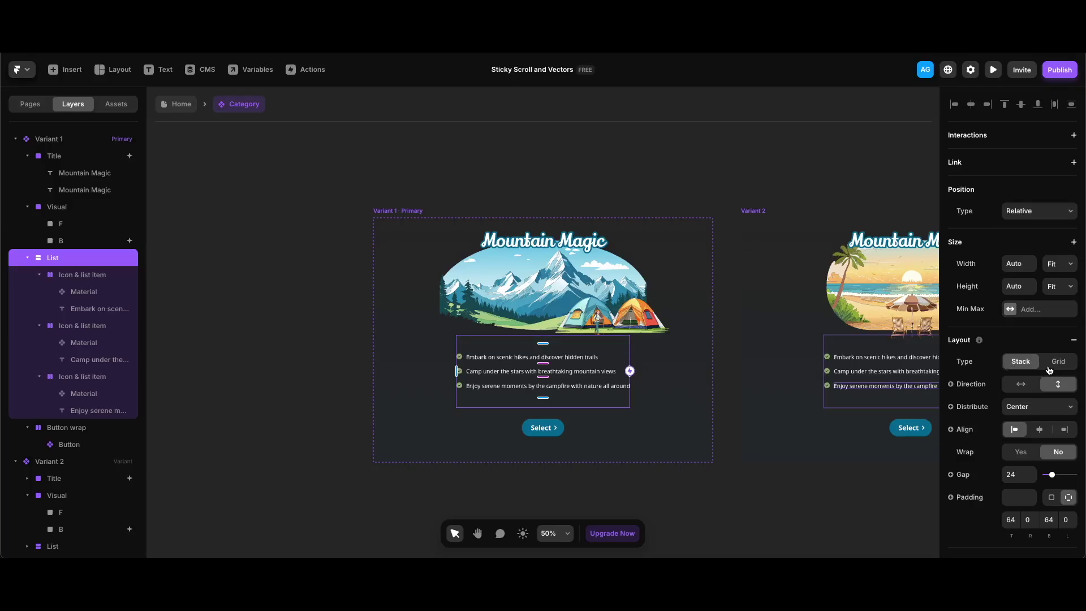
scroll(1048, 369, "down", 6)
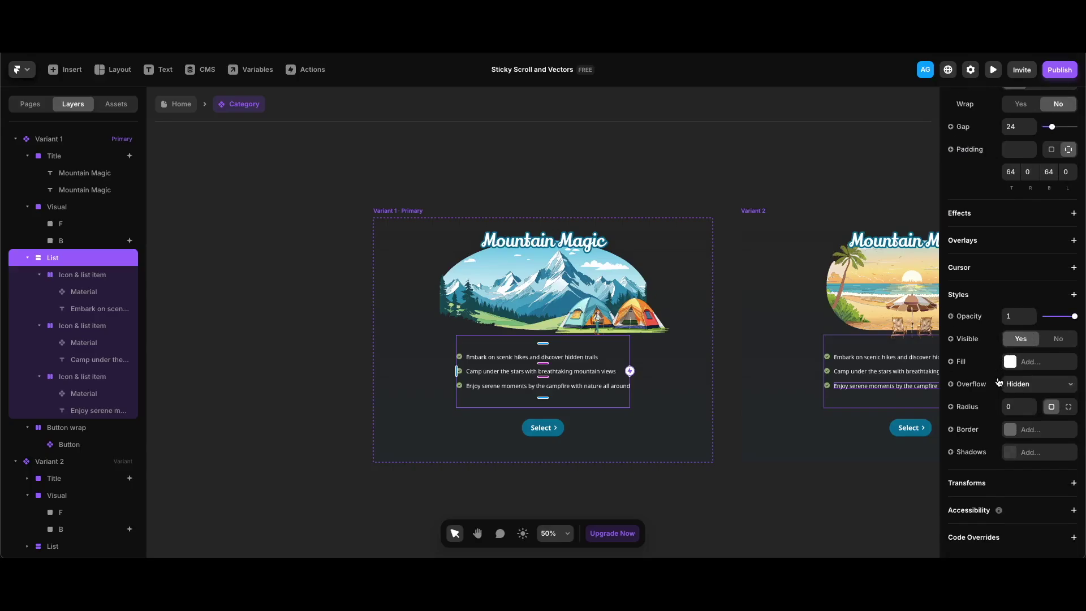
left_click(1074, 294)
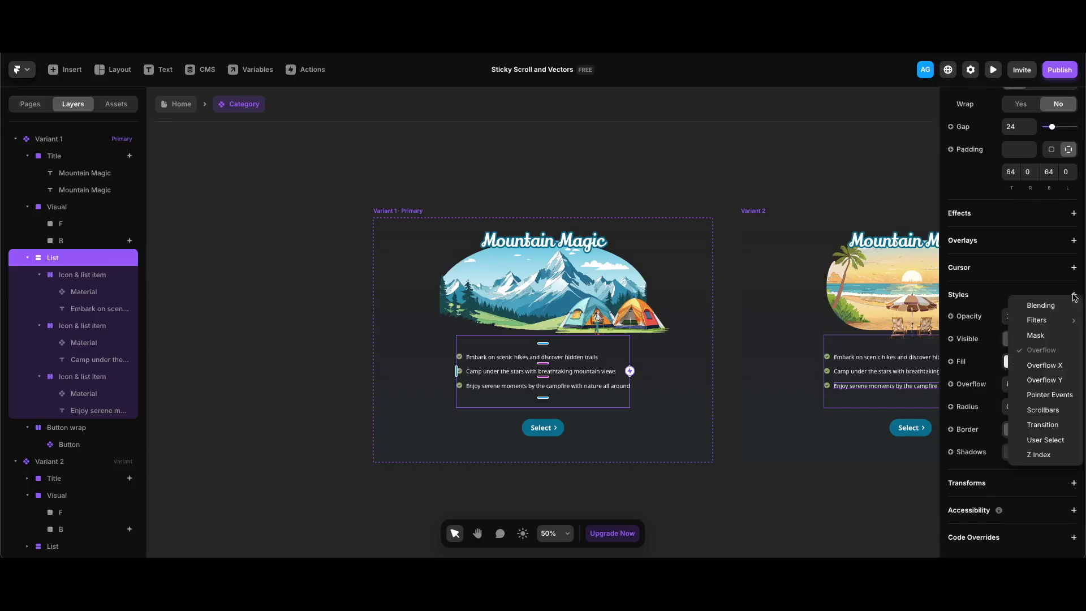
left_click(1045, 455)
type("5")
key("Return")
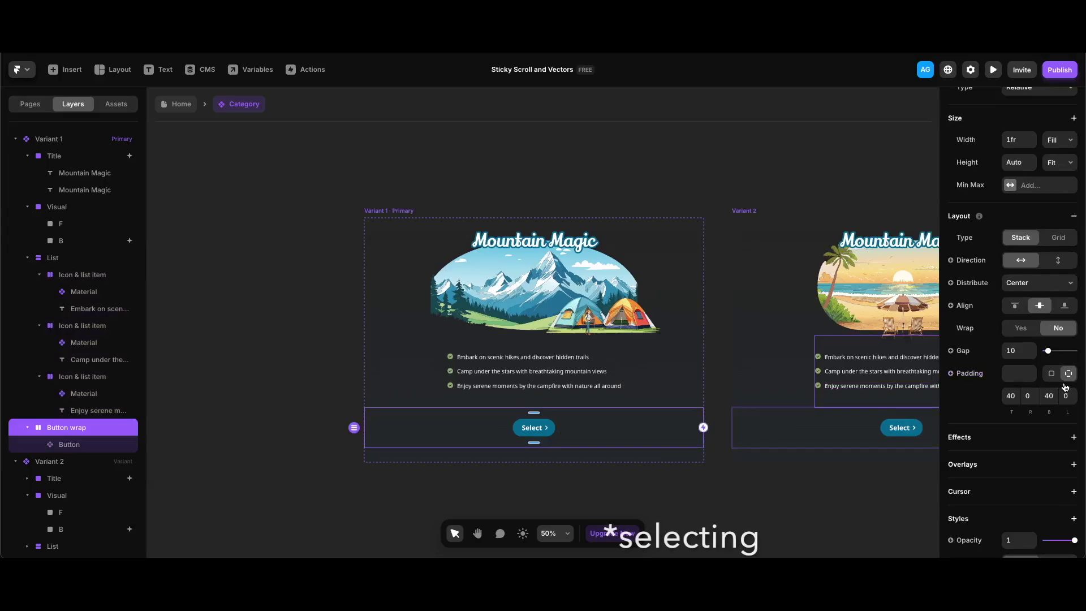
Add a Z Index of 8 to the Button wrap stack in Variant 1 and return to the Home page.
scroll(1064, 372, "down", 4)
left_click(1074, 294)
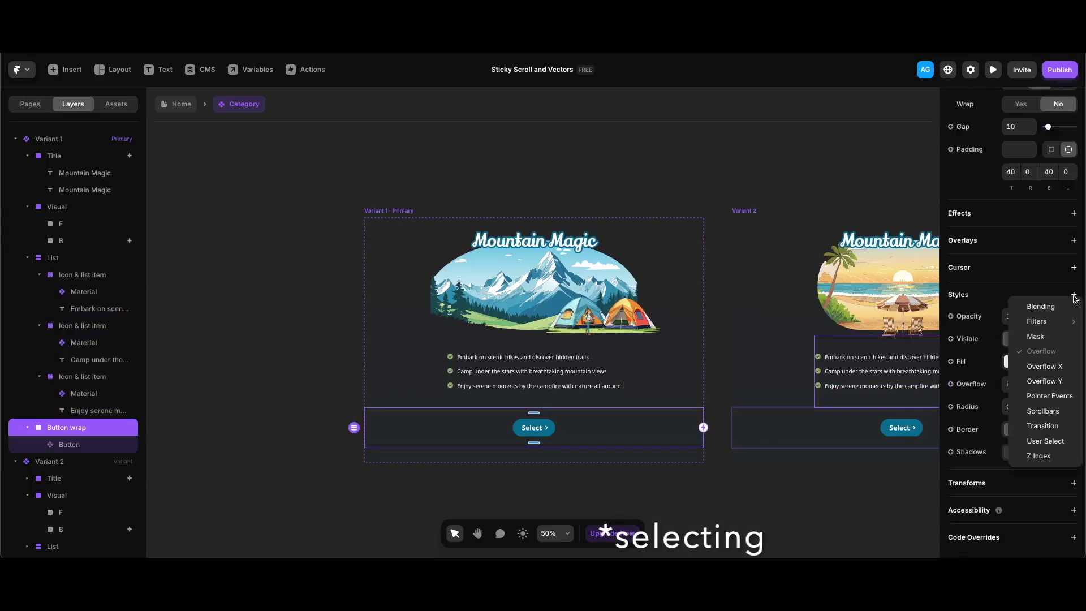
left_click(1043, 454)
left_click(1019, 473)
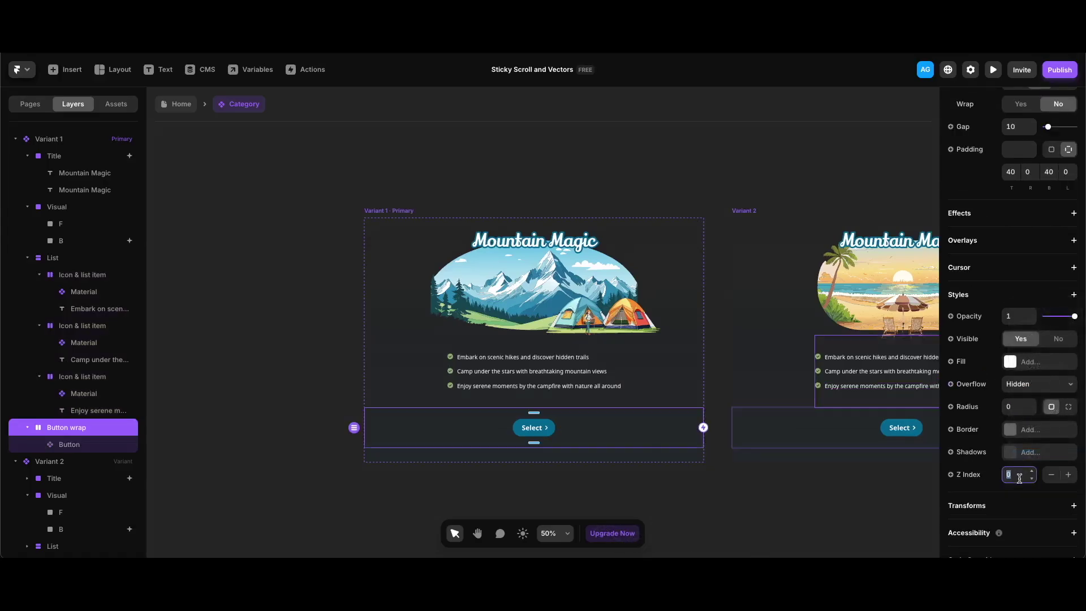
type("8")
key("Return")
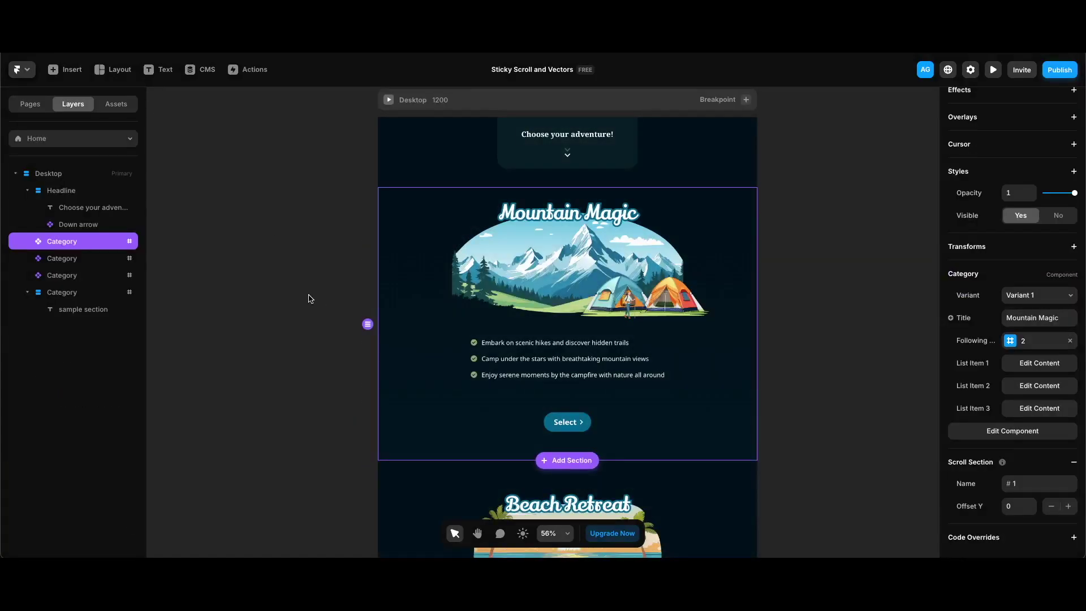
Preview the page and scroll through it to check how the lists and Select buttons stack against the illustrations.
key("super+p")
scroll(793, 311, "down", 5)
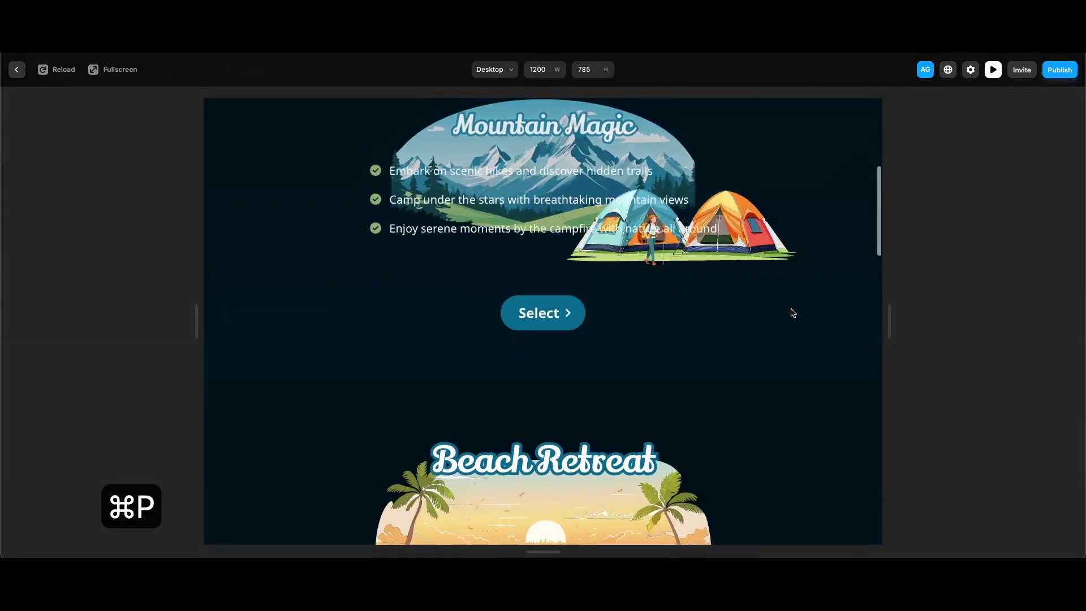
scroll(793, 313, "down", 3)
scroll(794, 313, "up", 2)
scroll(795, 314, "down", 6)
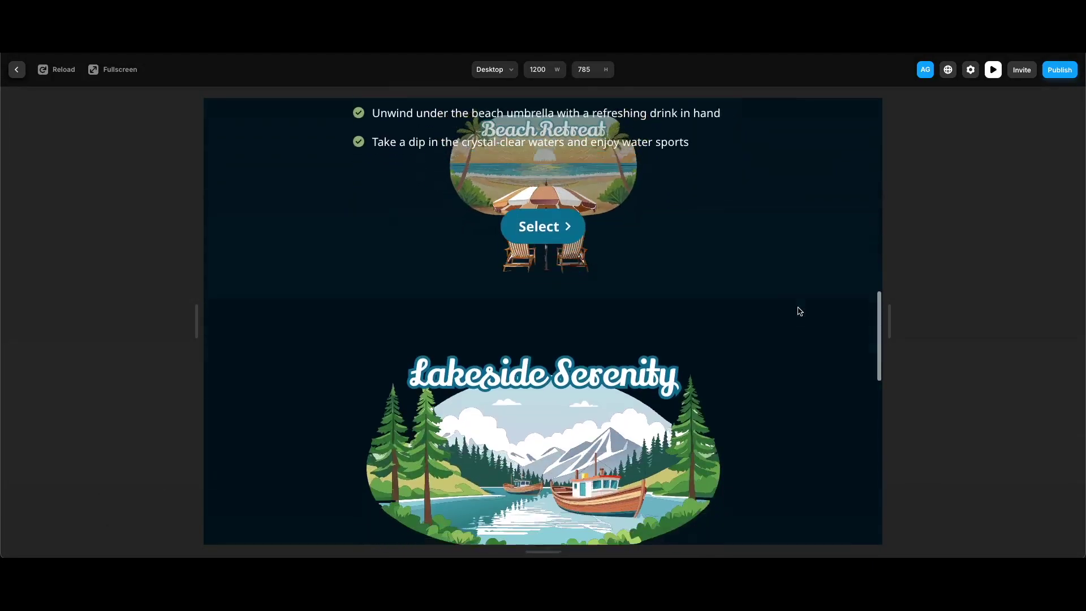
scroll(800, 311, "down", 6)
scroll(801, 314, "down", 5)
scroll(800, 314, "up", 3)
key("Escape")
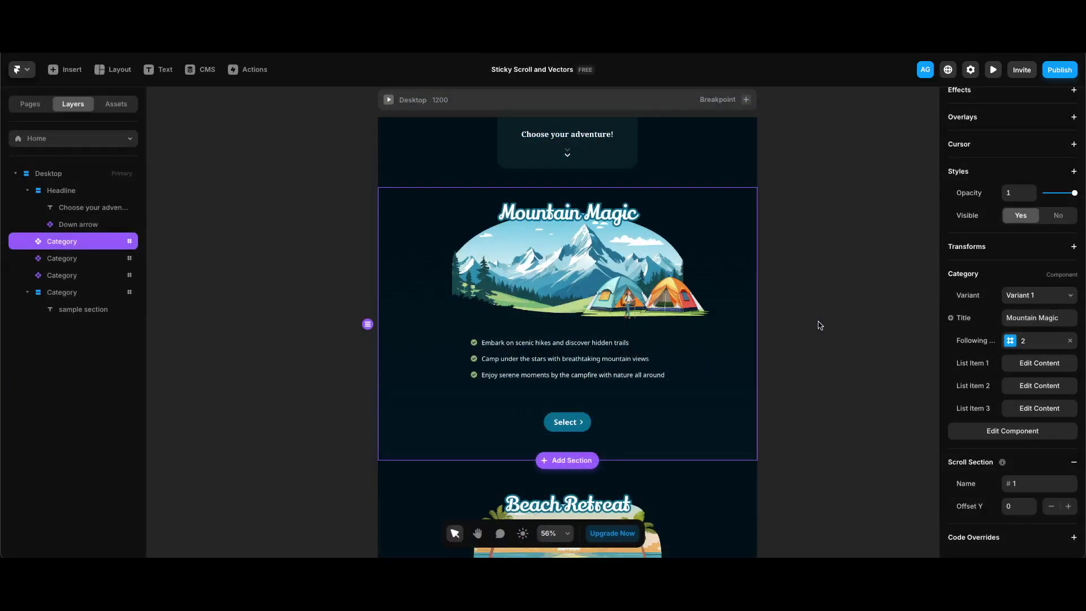
Add a Scroll Transform to the F image in the Category component's Variant 1, triggered by Section in View and linked to the Following section variable.
double_click(694, 307)
left_click(622, 311)
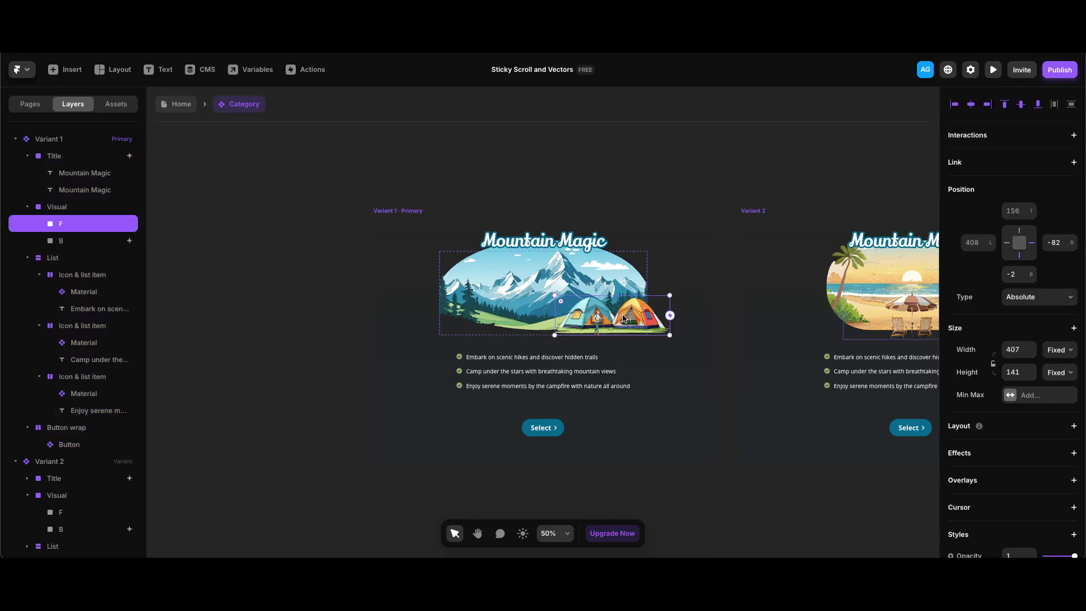
scroll(1069, 368, "down", 3)
left_click(1074, 364)
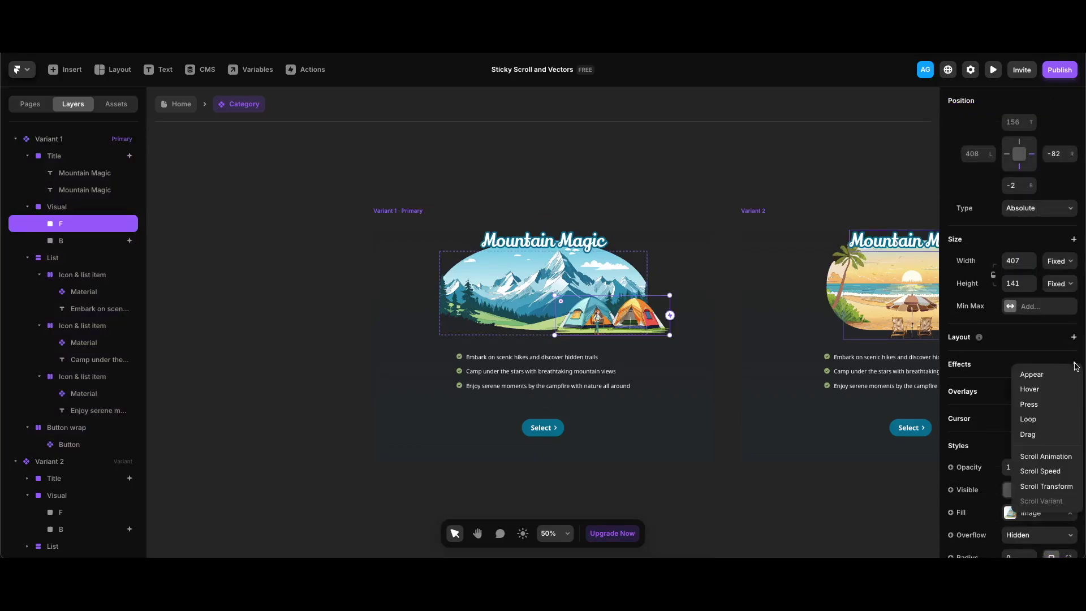
left_click(1046, 486)
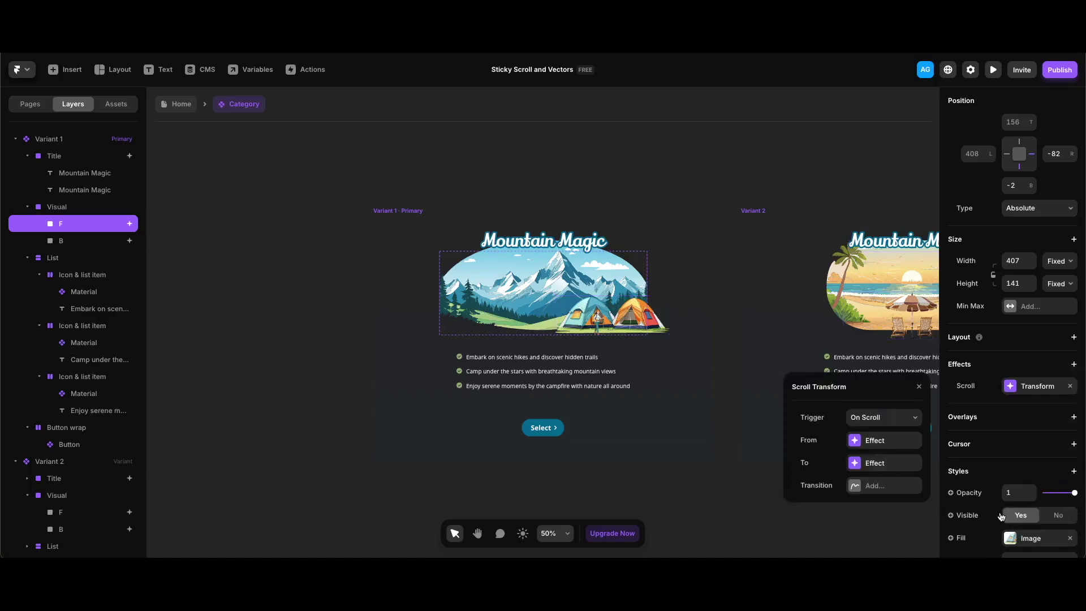
left_click(880, 415)
left_click(883, 450)
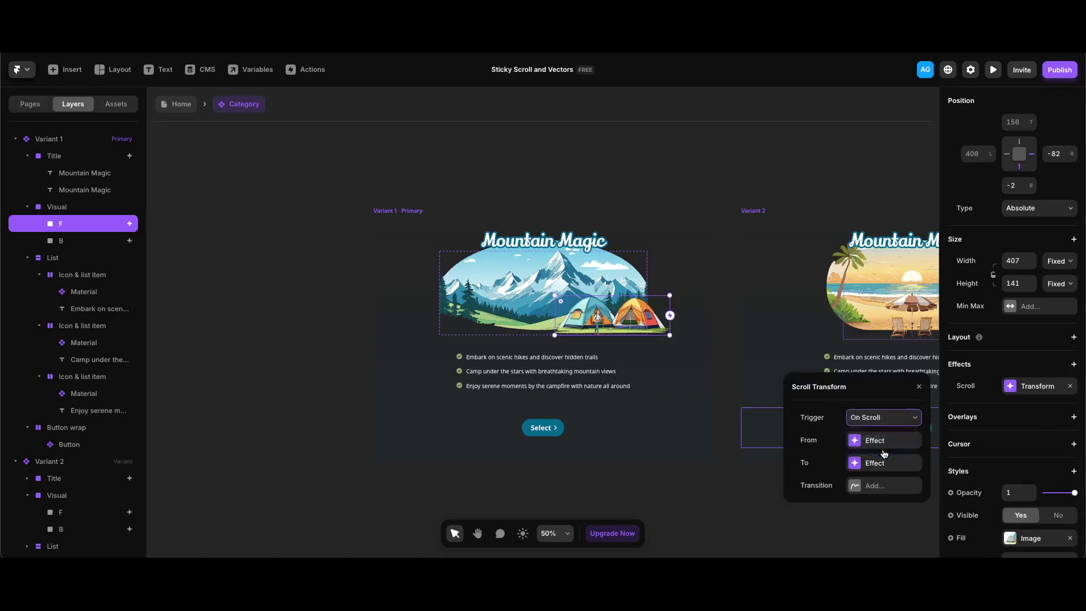
left_click(810, 432)
mouse_move(824, 450)
left_click(932, 450)
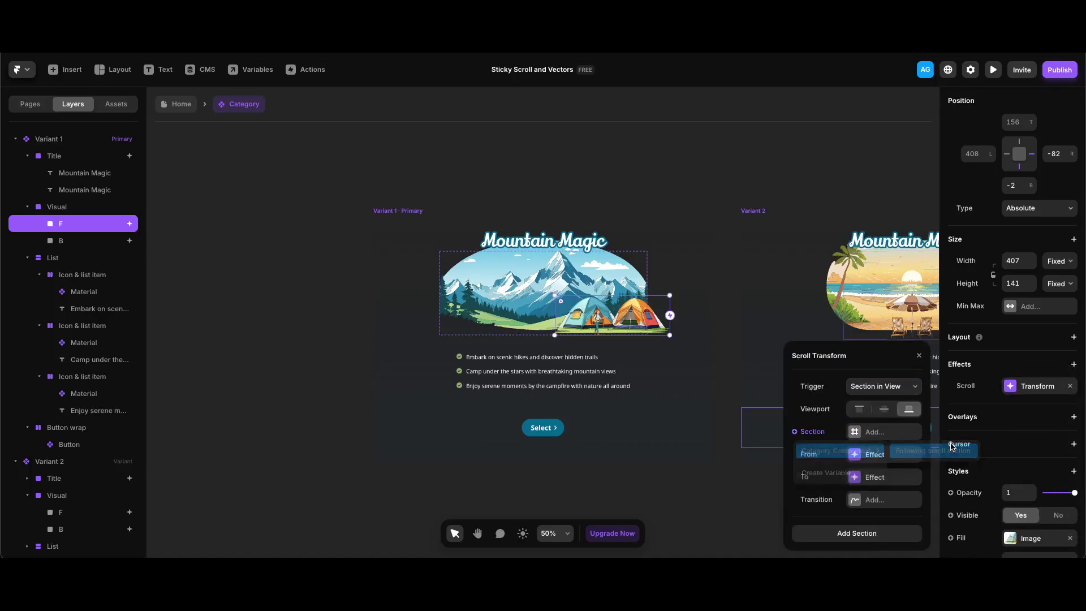
Set the F image's From effect to opacity 1 and scale 1.
left_click(882, 454)
left_click(861, 386)
type("1")
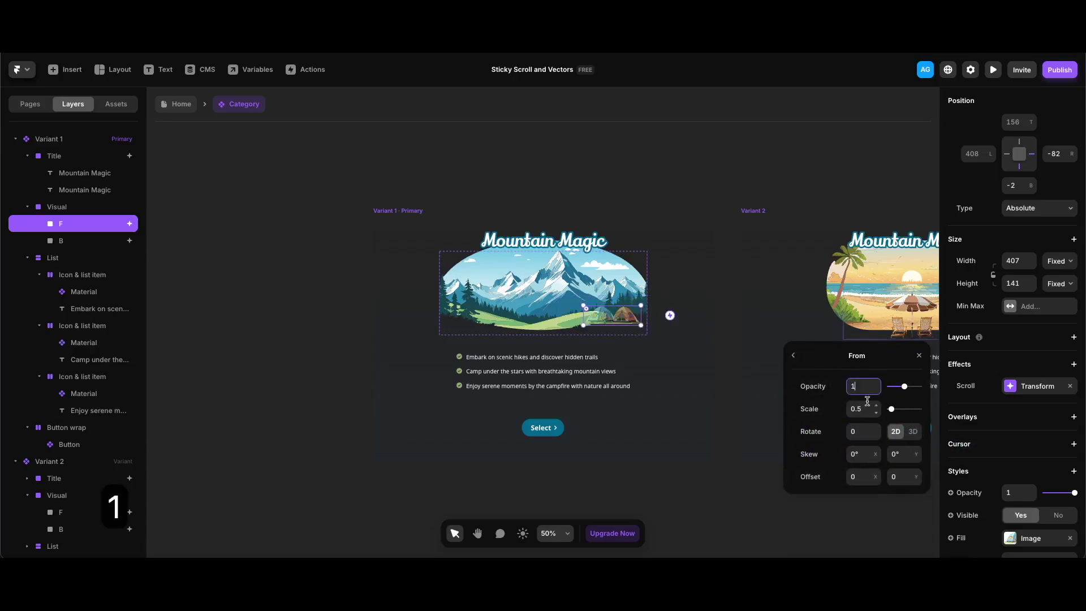
key("Tab")
type("1")
left_click(793, 355)
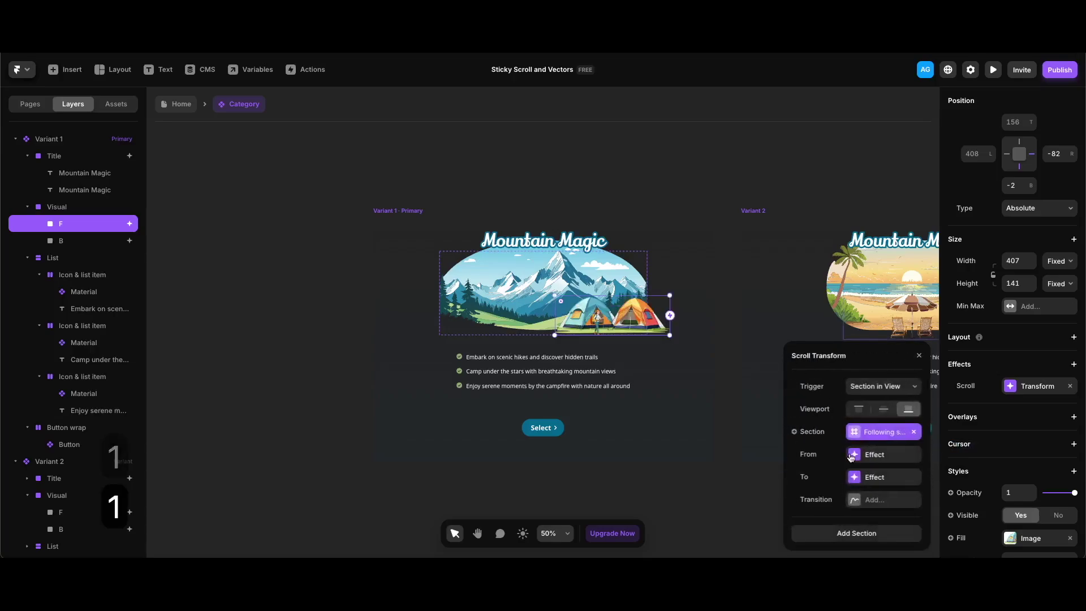
Set the F image's To effect to opacity 0 and scale 2, and return to the Home page.
left_click(882, 478)
left_click(862, 386)
type("0")
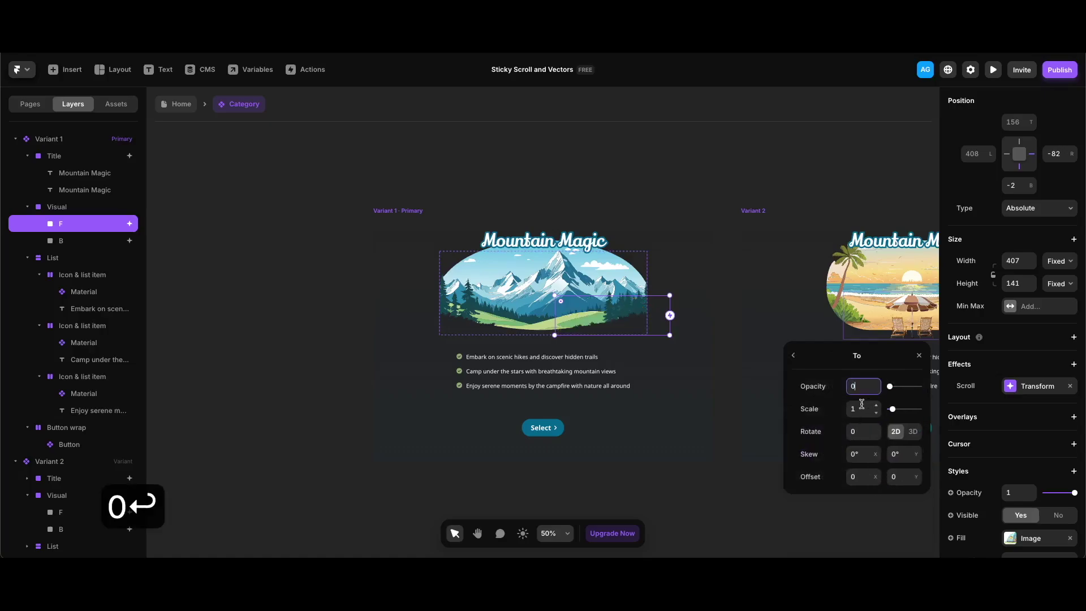
left_click(860, 409)
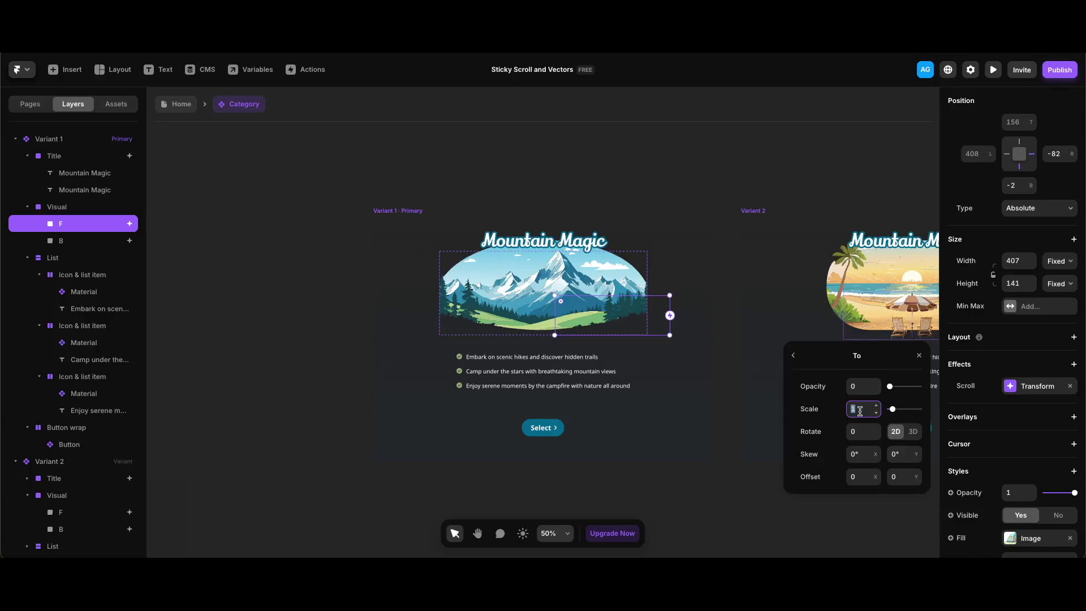
type("2")
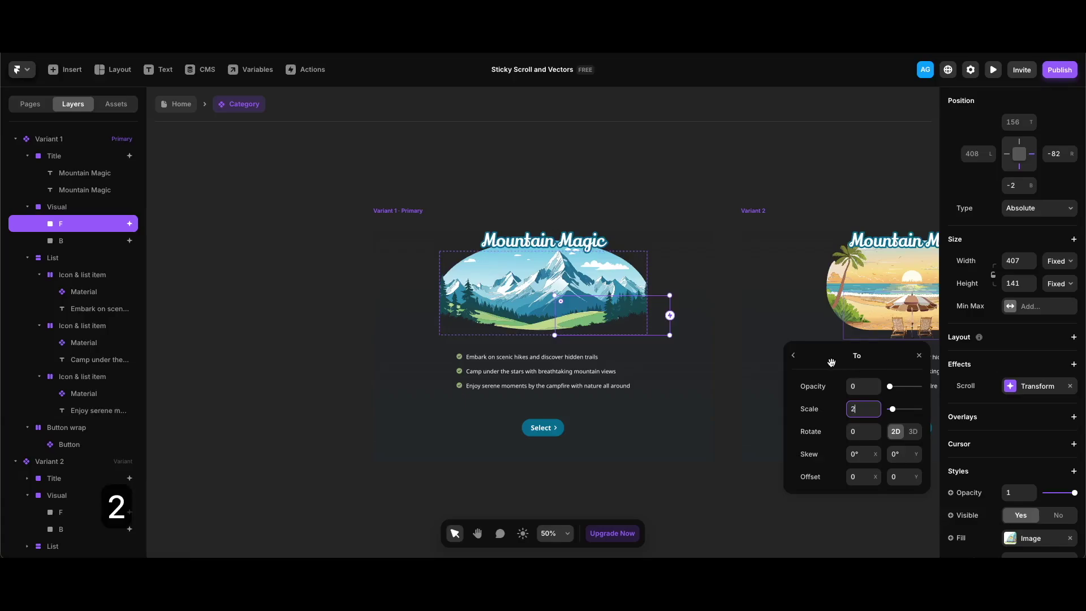
left_click(634, 182)
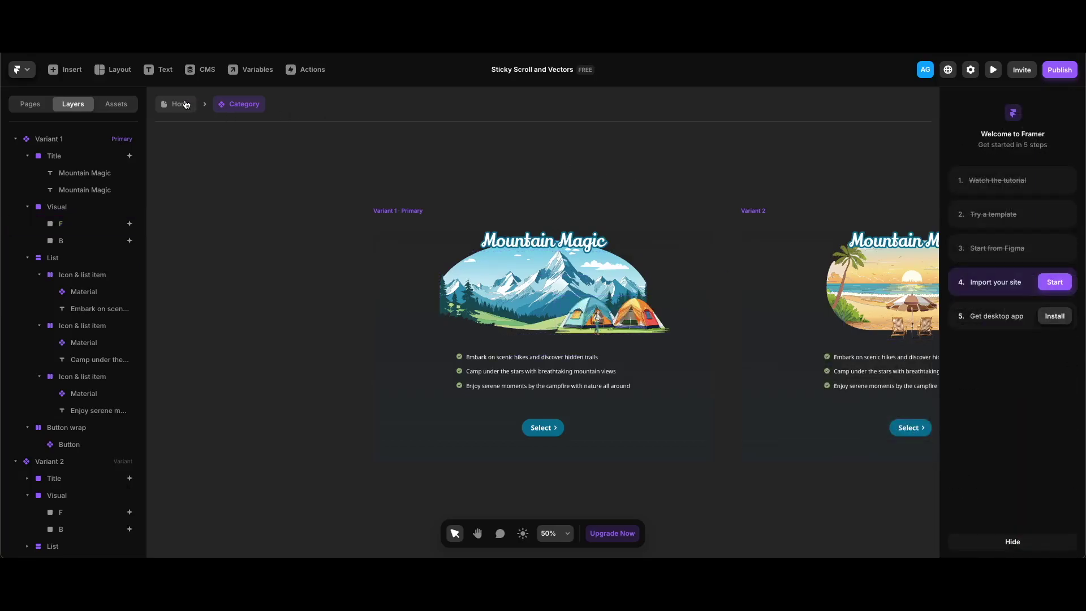
left_click(186, 104)
Preview the page and scroll through the sections to check how the foreground illustrations grow and fade.
key("super+p")
scroll(803, 323, "down", 3)
scroll(799, 327, "down", 5)
scroll(796, 332, "down", 5)
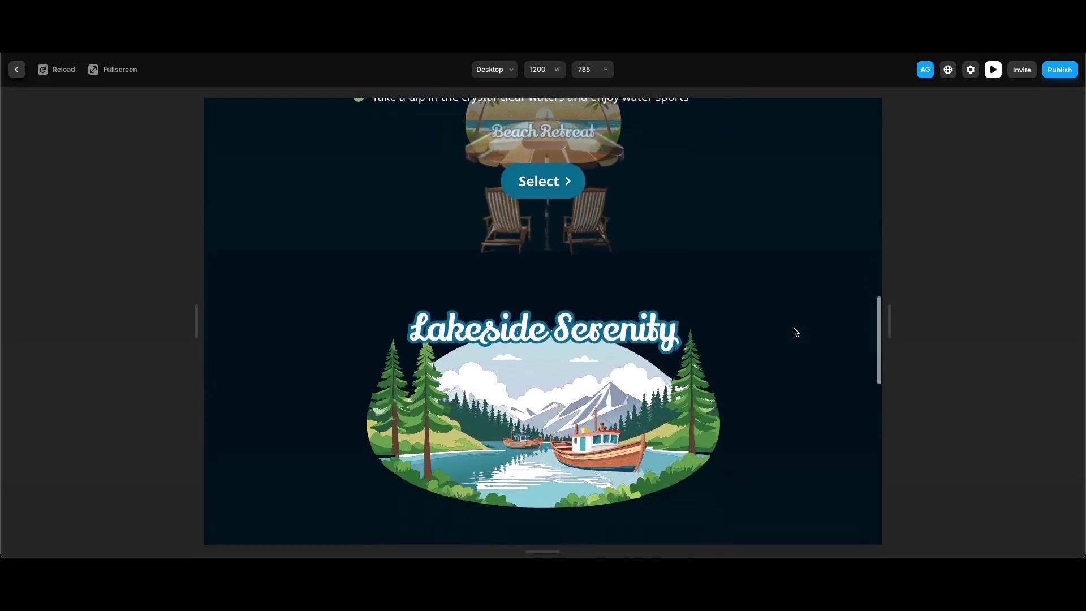
scroll(796, 332, "down", 5)
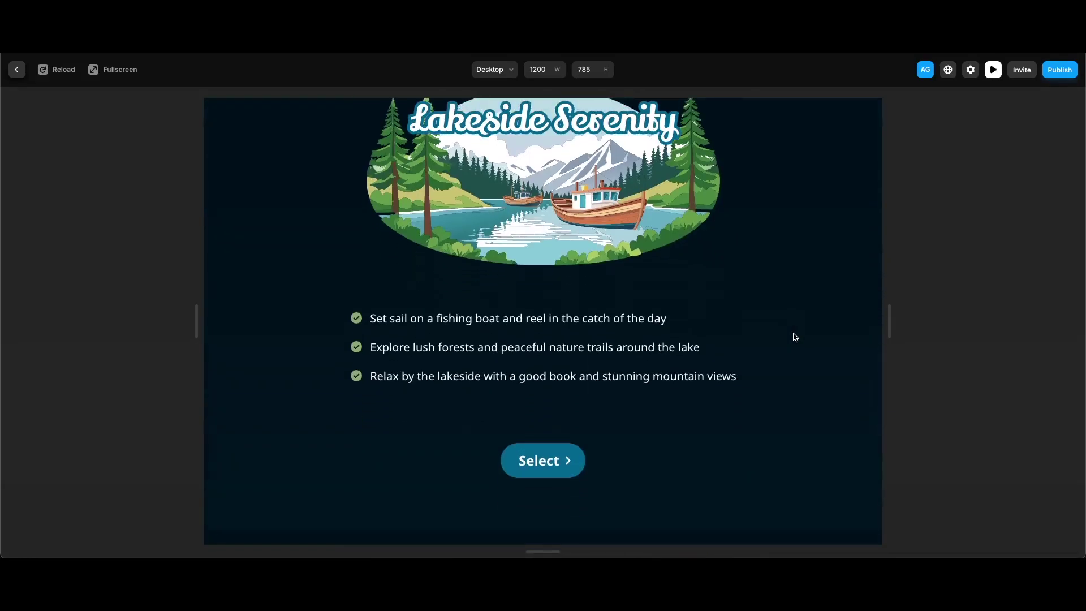
scroll(796, 337, "down", 5)
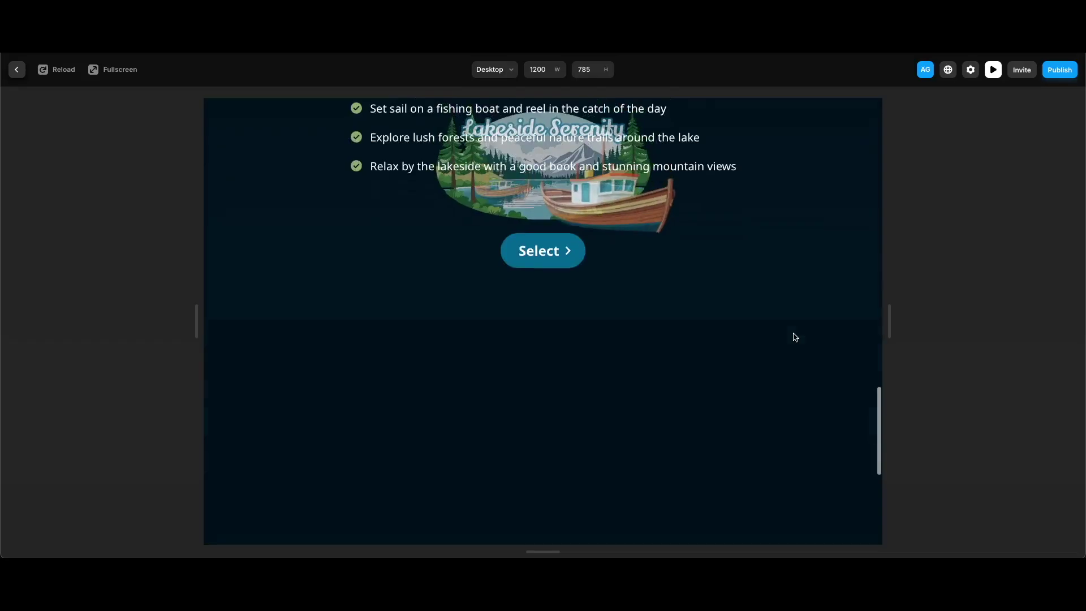
scroll(796, 338, "up", 10)
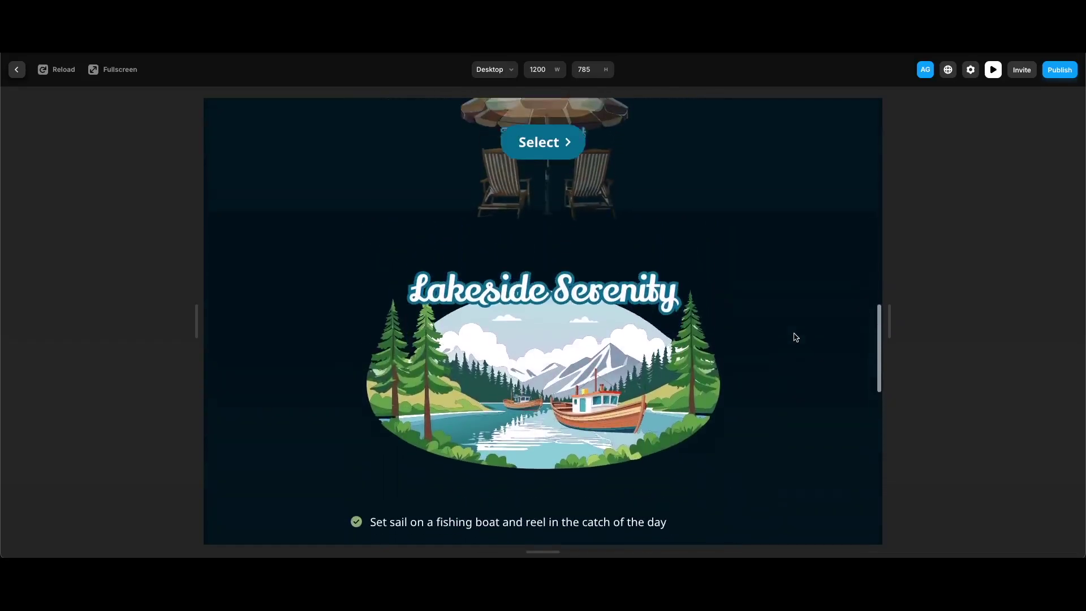
scroll(796, 337, "up", 8)
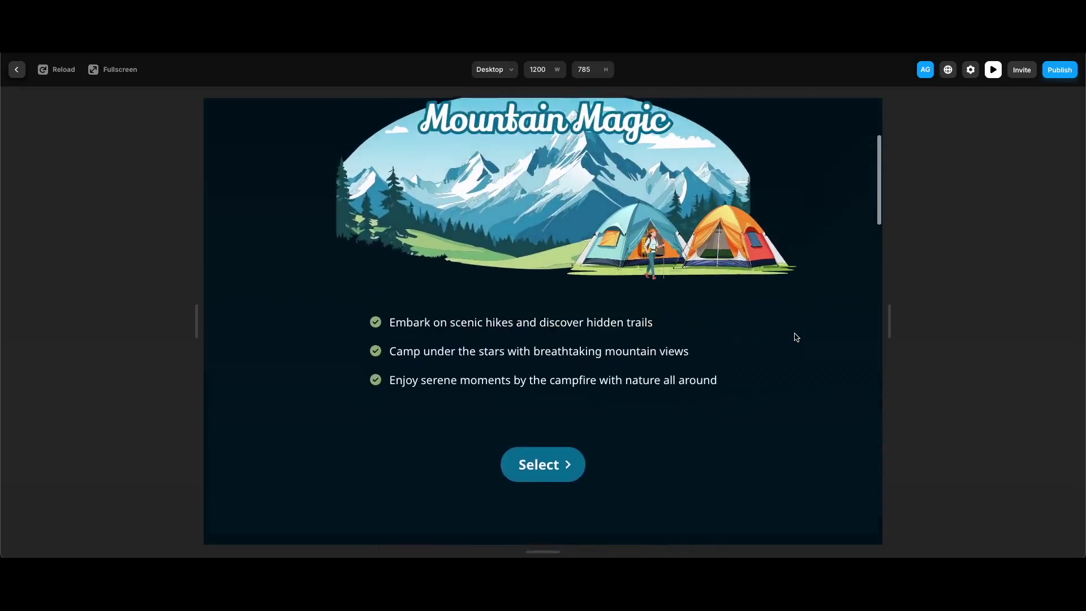
key("Escape")
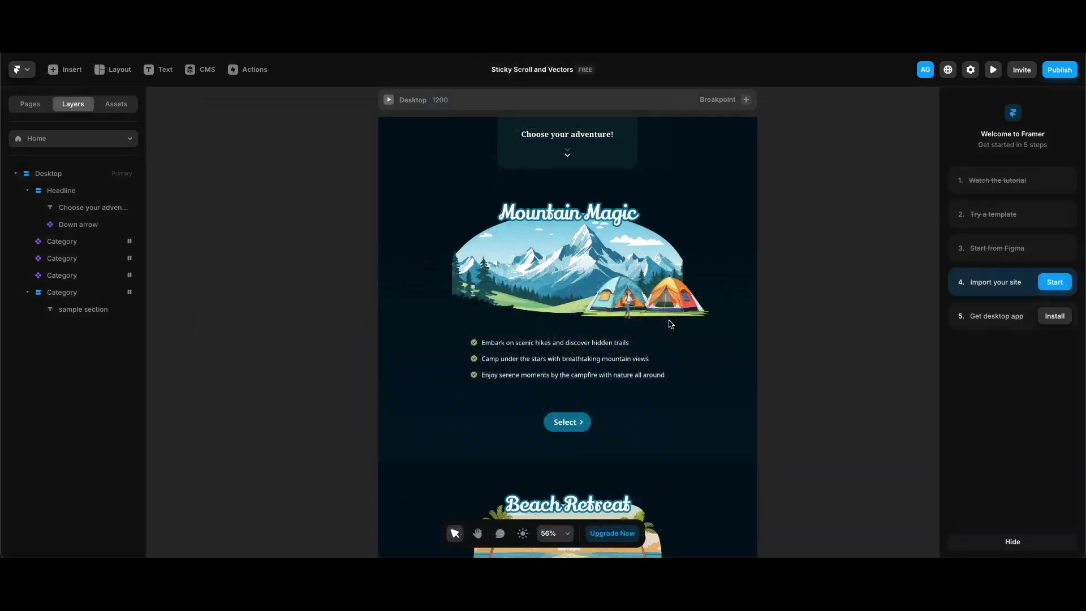
Add a Scroll Transform to the List stack in Variant 1, triggered by Section in View and linked to the Following section variable.
left_click(627, 363)
double_click(620, 362)
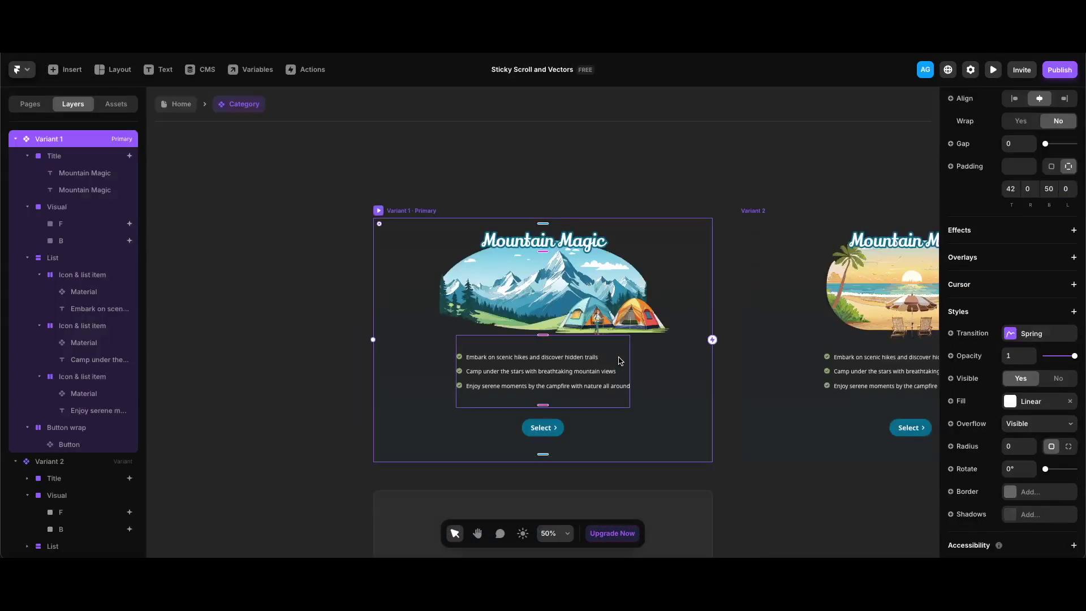
left_click(586, 373)
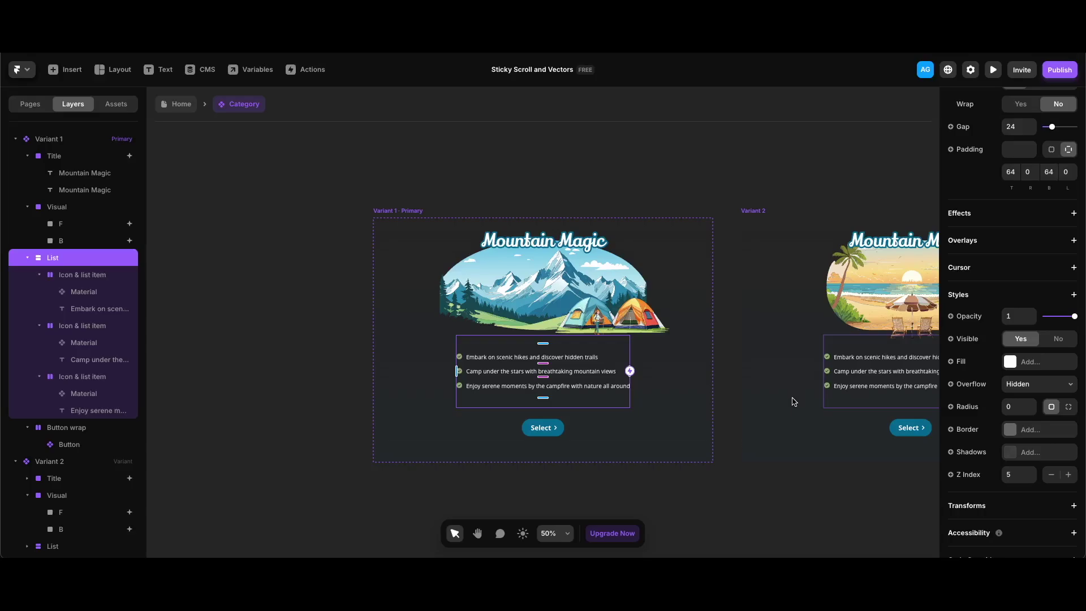
scroll(1041, 368, "up", 3)
left_click(1074, 371)
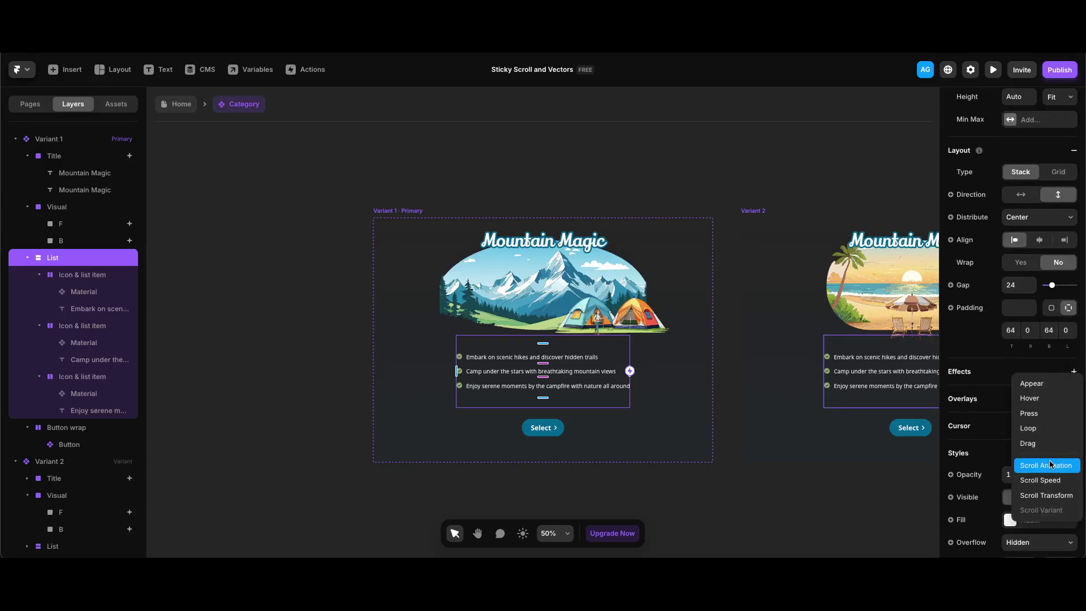
left_click(1057, 496)
left_click(885, 423)
left_click(885, 452)
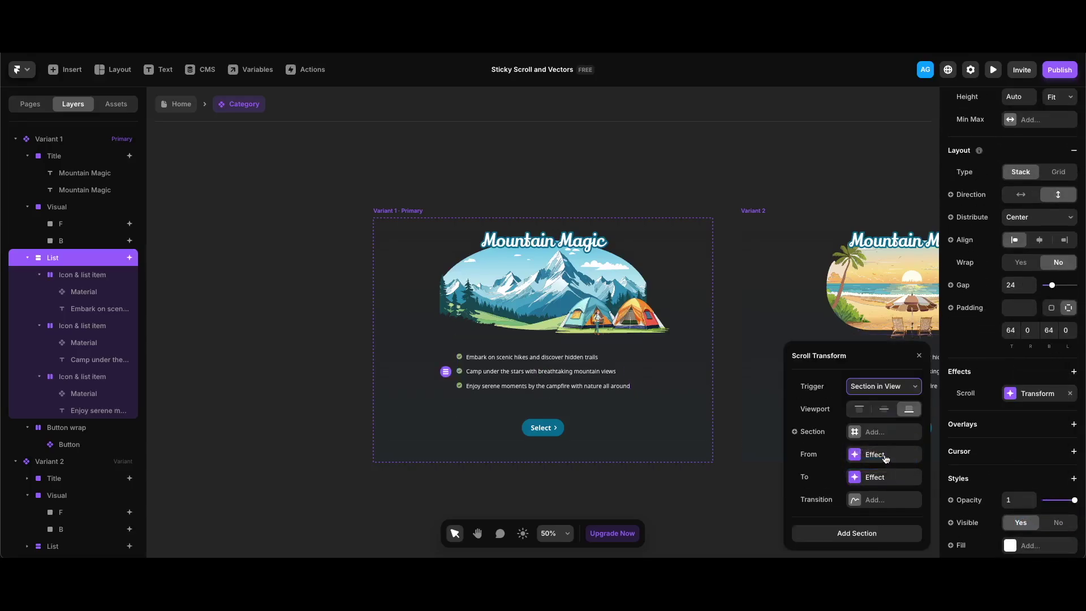
left_click(884, 431)
left_click(836, 448)
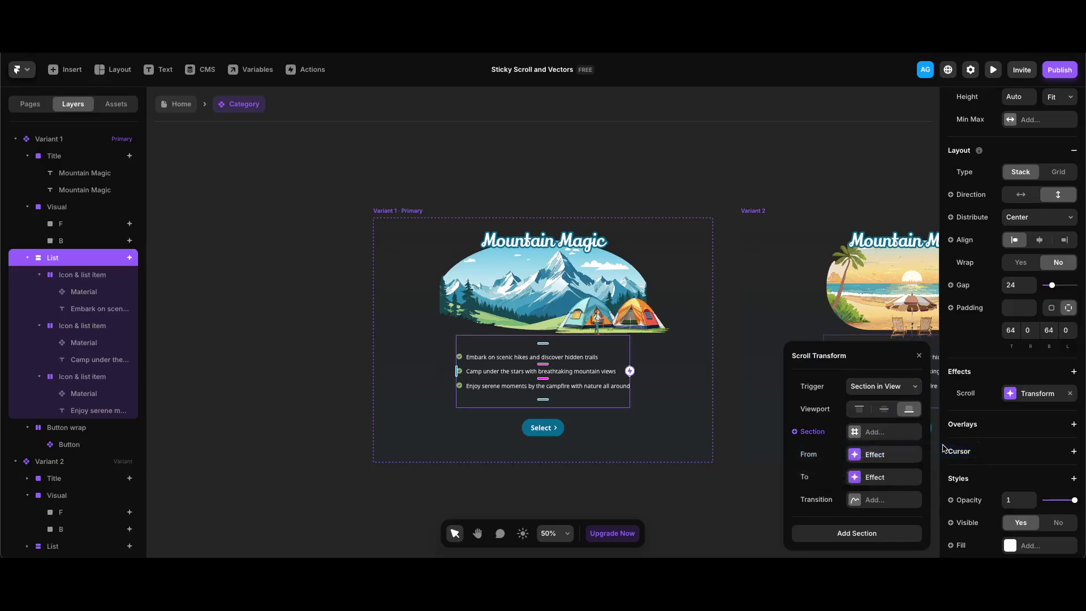
Set the List stack's From effect to opacity 1 and scale 1.
left_click(886, 455)
left_click(863, 385)
type("1")
left_click(863, 408)
type("1")
left_click(795, 357)
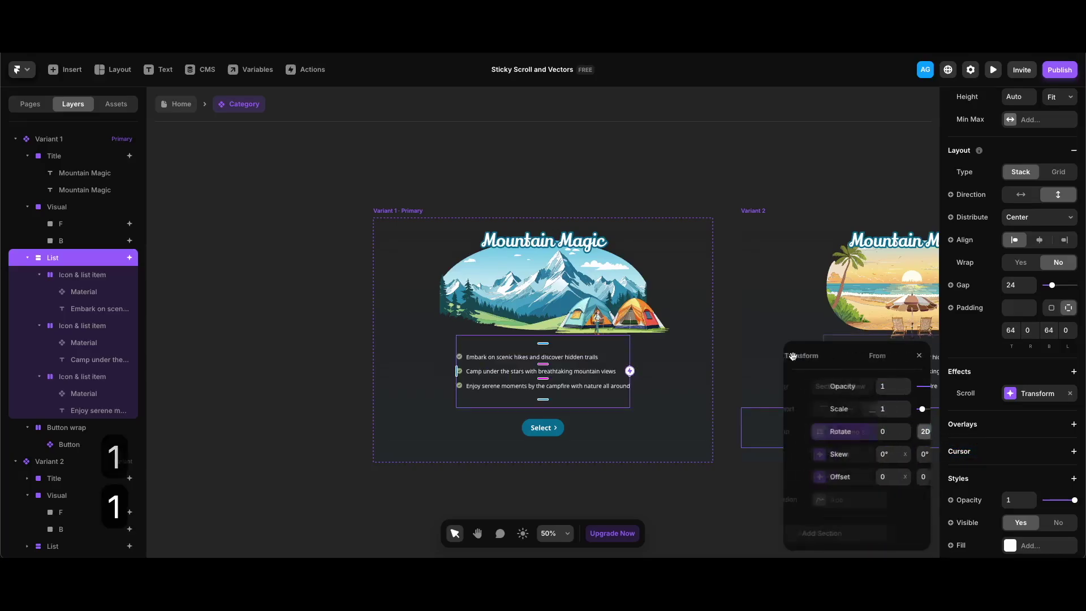
Set the List stack's To effect to opacity 0 and scale 0, and return to the Home page.
left_click(886, 476)
left_click(863, 385)
type("00")
left_click(565, 180)
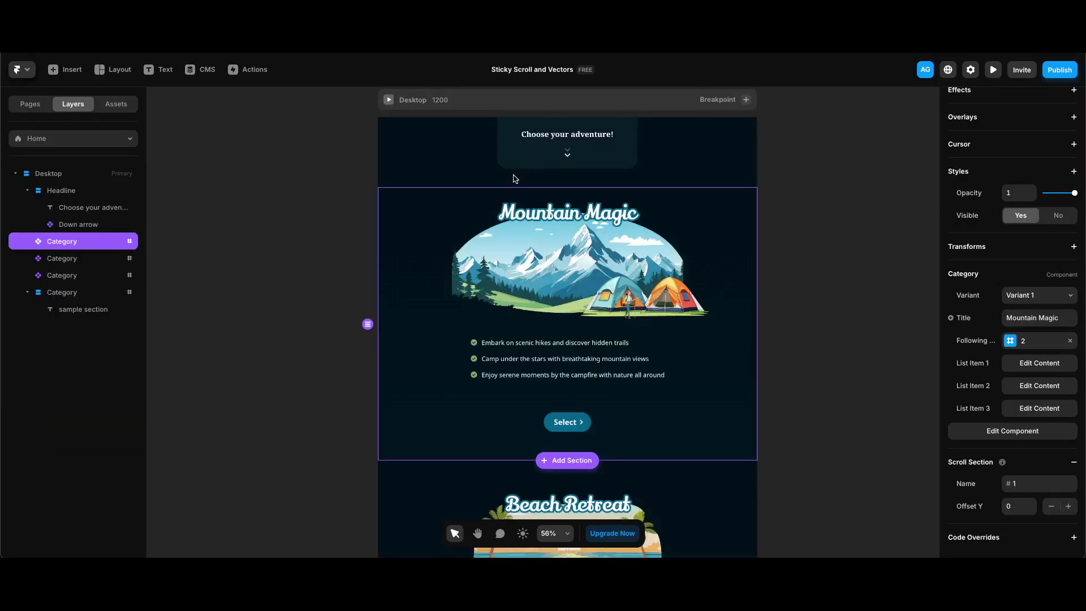
Preview the page and scroll down and back up to check how the lists shrink and fade with the illustrations.
key("super+p")
scroll(818, 349, "down", 5)
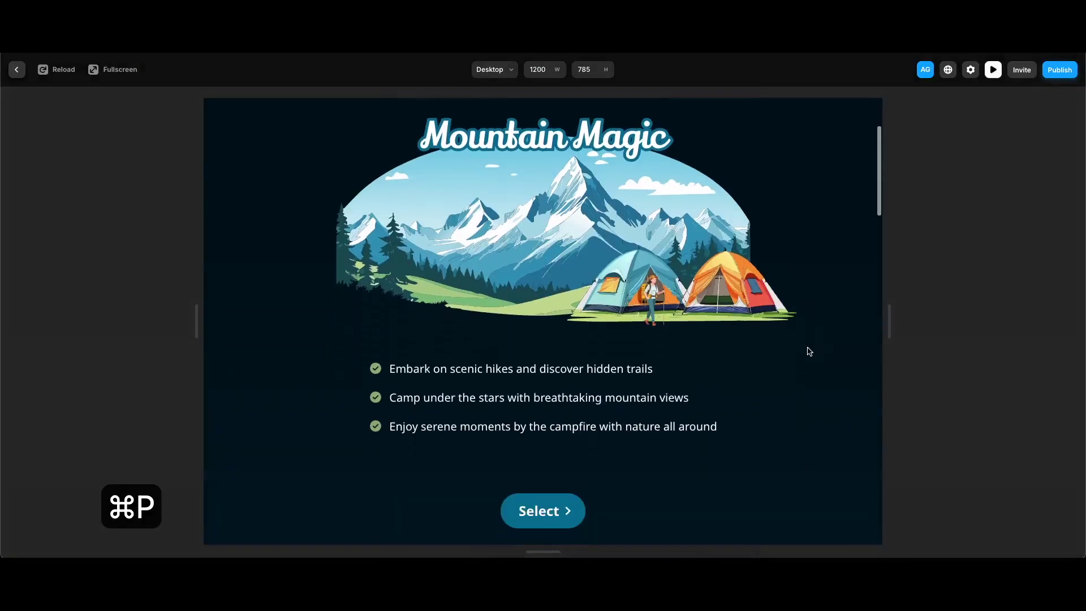
scroll(809, 351, "down", 3)
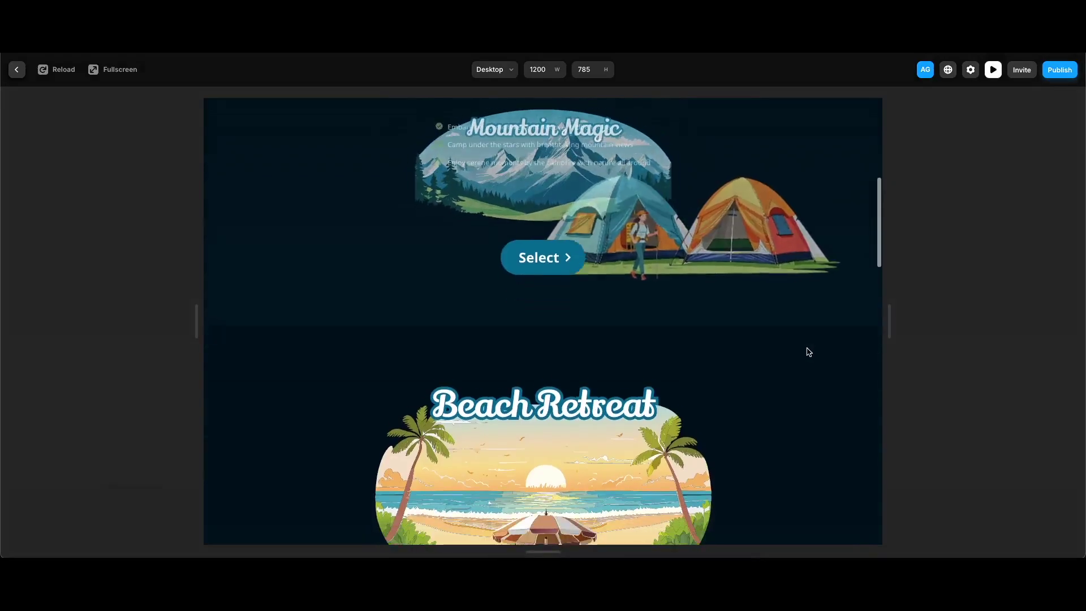
scroll(810, 351, "down", 4)
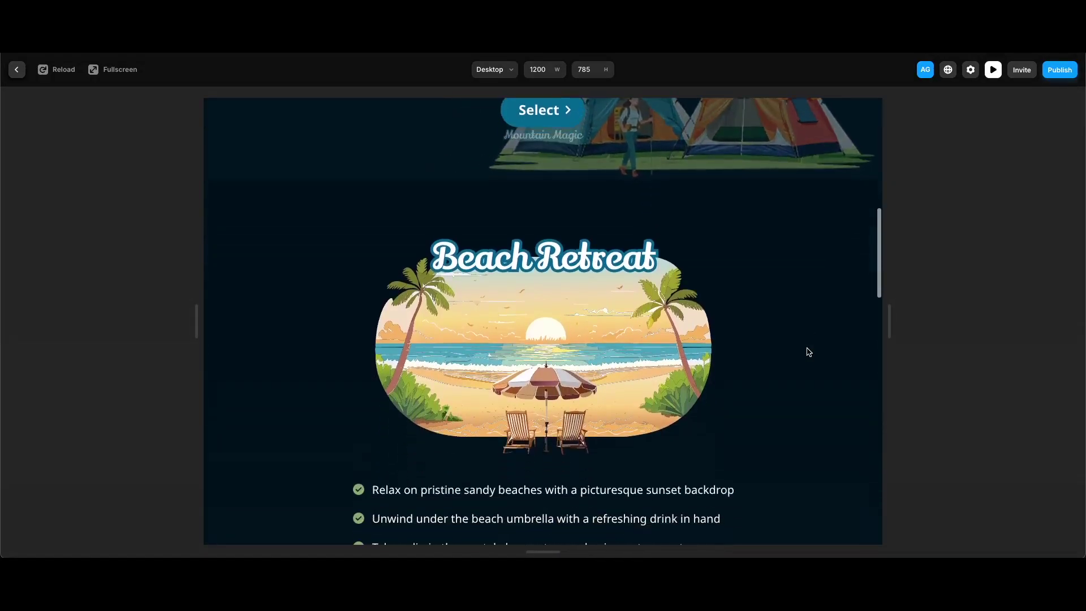
scroll(809, 358, "down", 6)
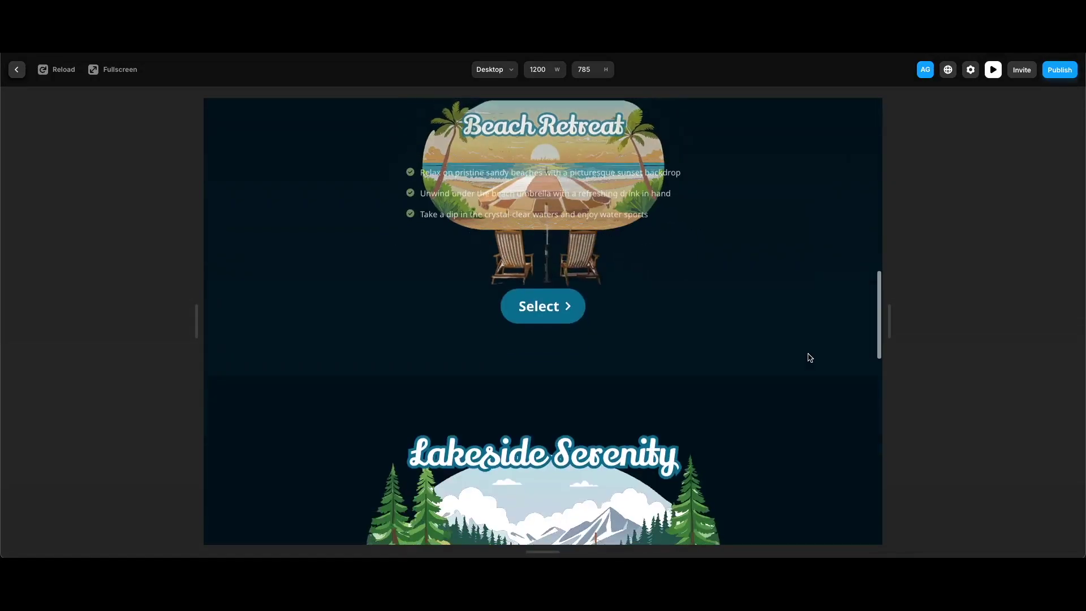
scroll(810, 358, "down", 5)
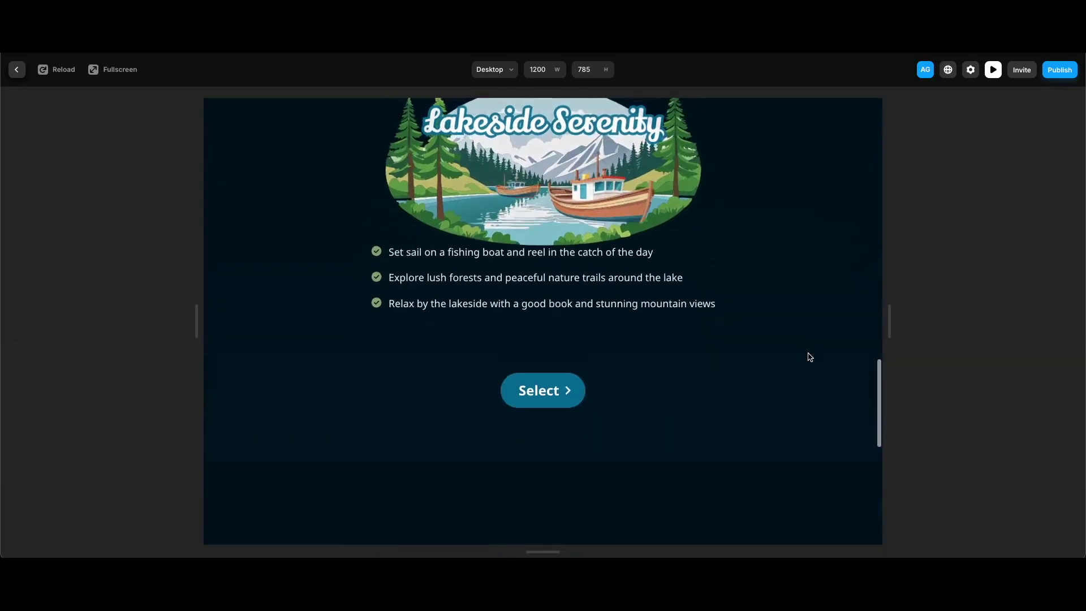
scroll(809, 357, "down", 5)
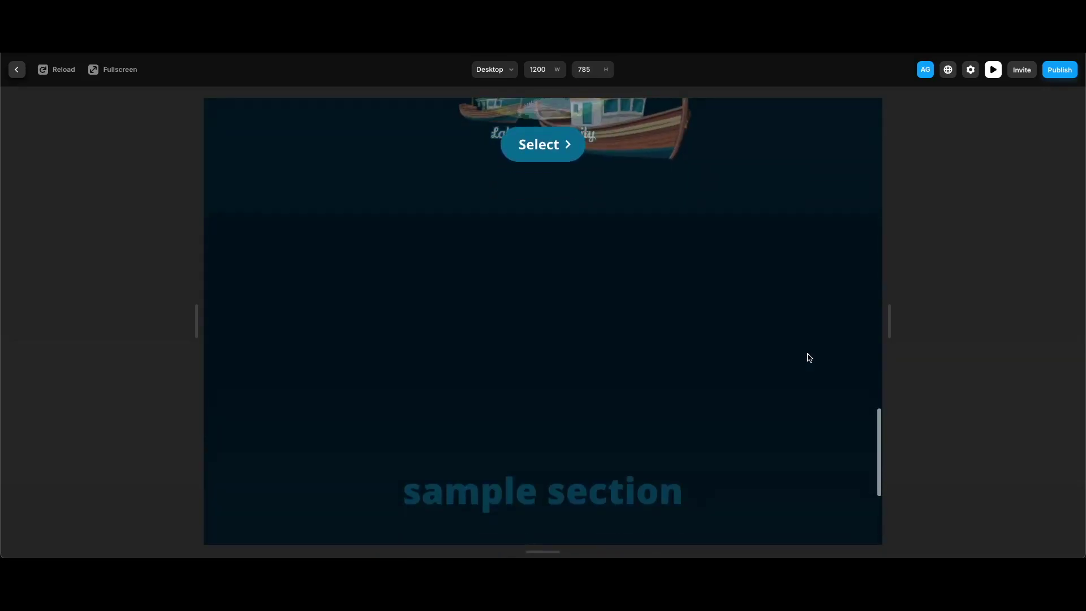
scroll(810, 356, "up", 7)
scroll(810, 356, "up", 10)
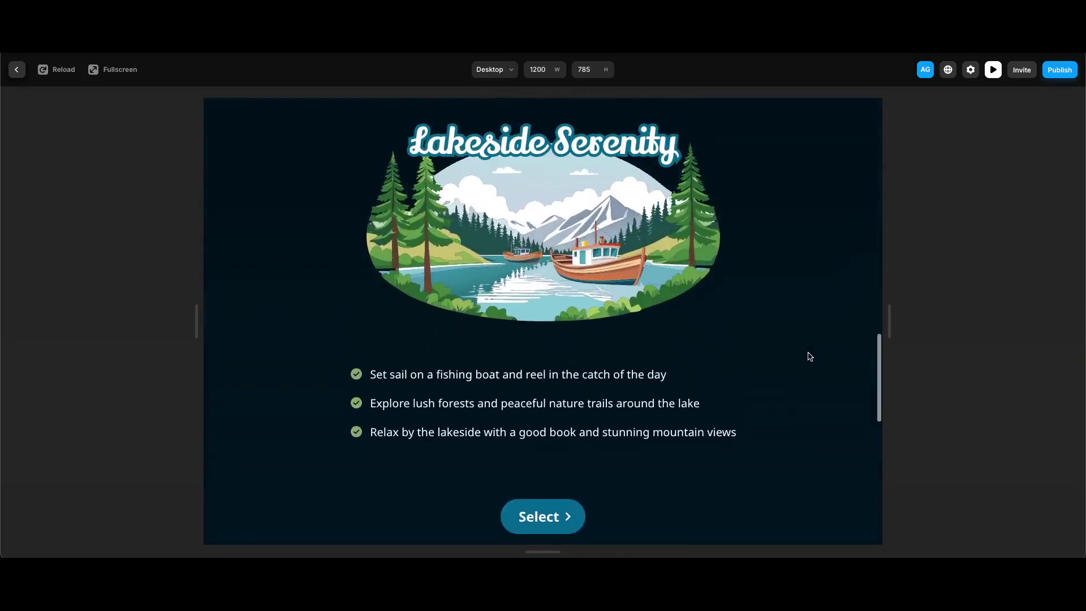
scroll(810, 357, "up", 8)
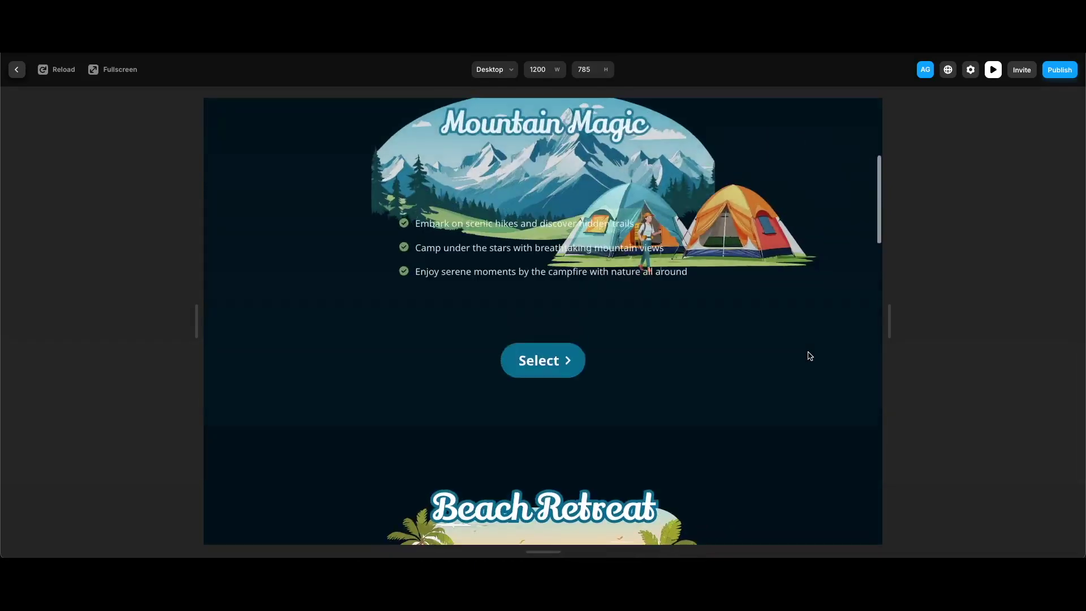
key("Escape")
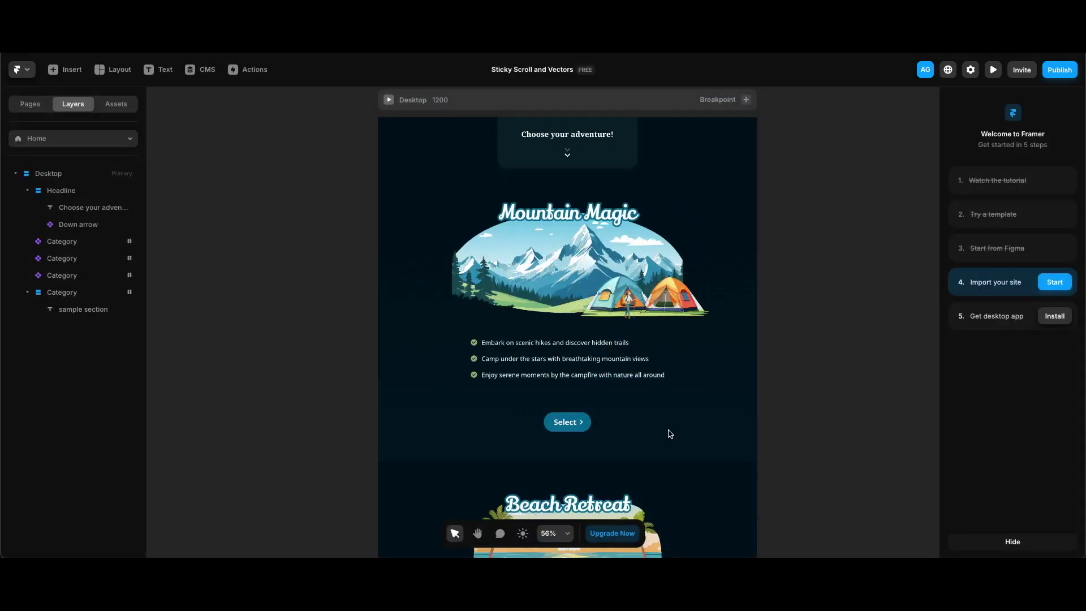
Add a Scroll Transform to the Select button in Variant 1 of Category, triggered by Section in View and linked to the Following scroll section variable.
double_click(590, 424)
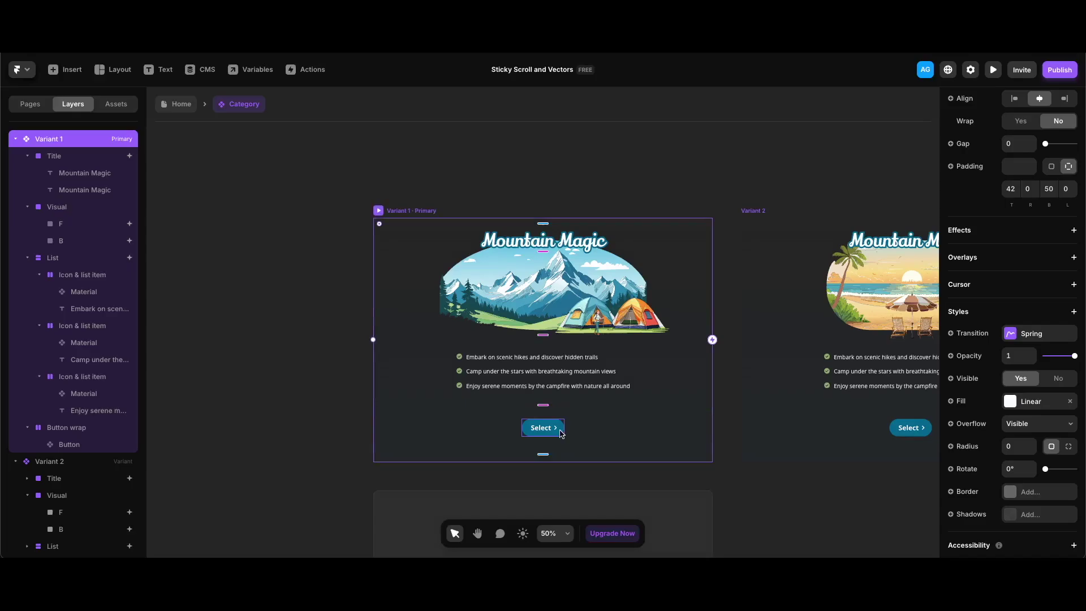
left_click(553, 424)
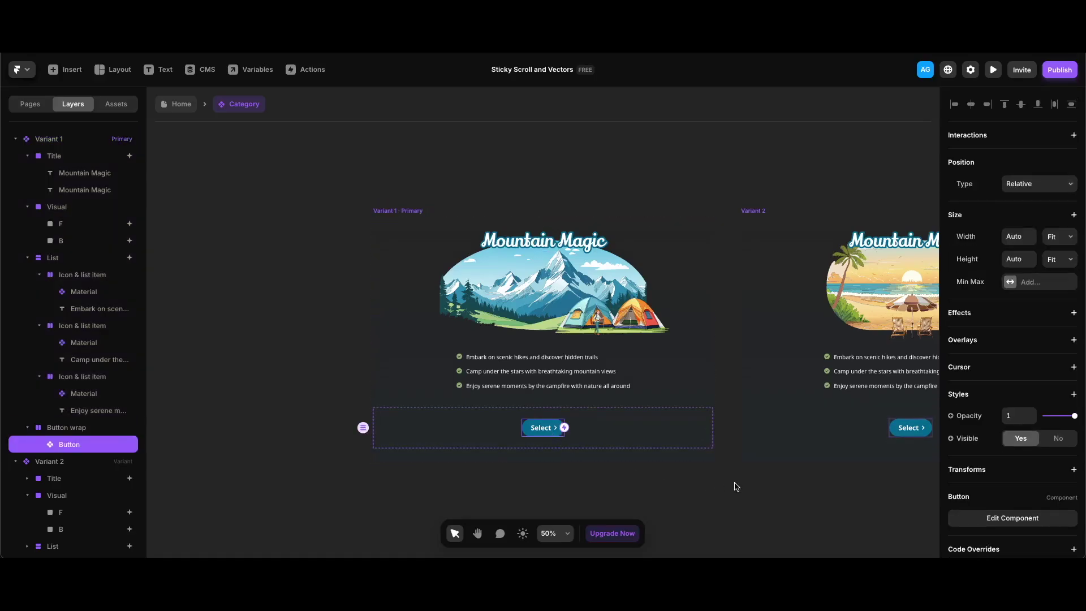
left_click(1074, 312)
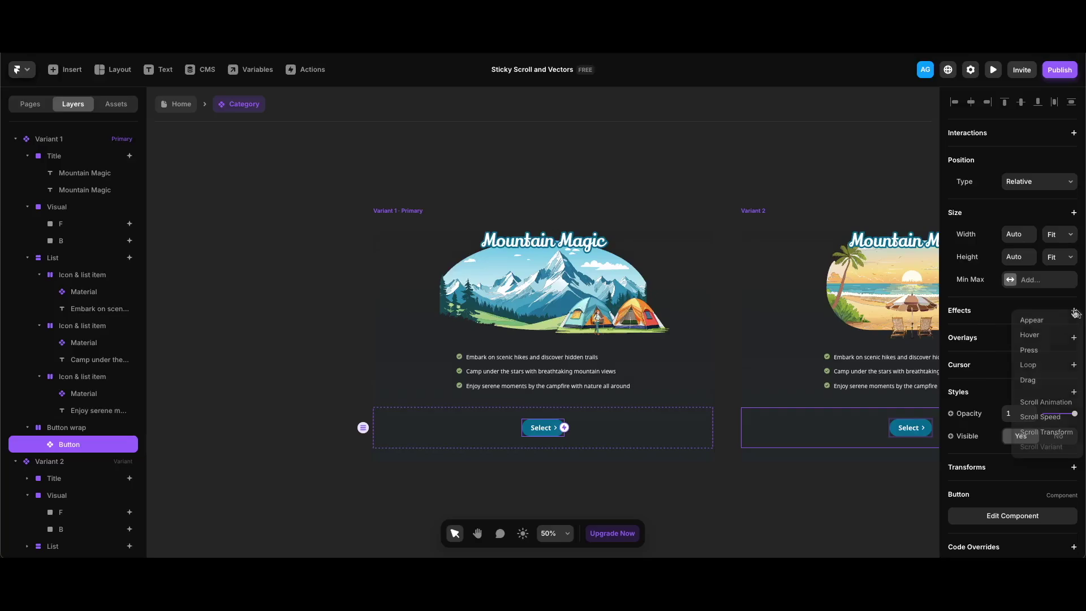
left_click(1056, 433)
left_click(883, 364)
left_click(884, 390)
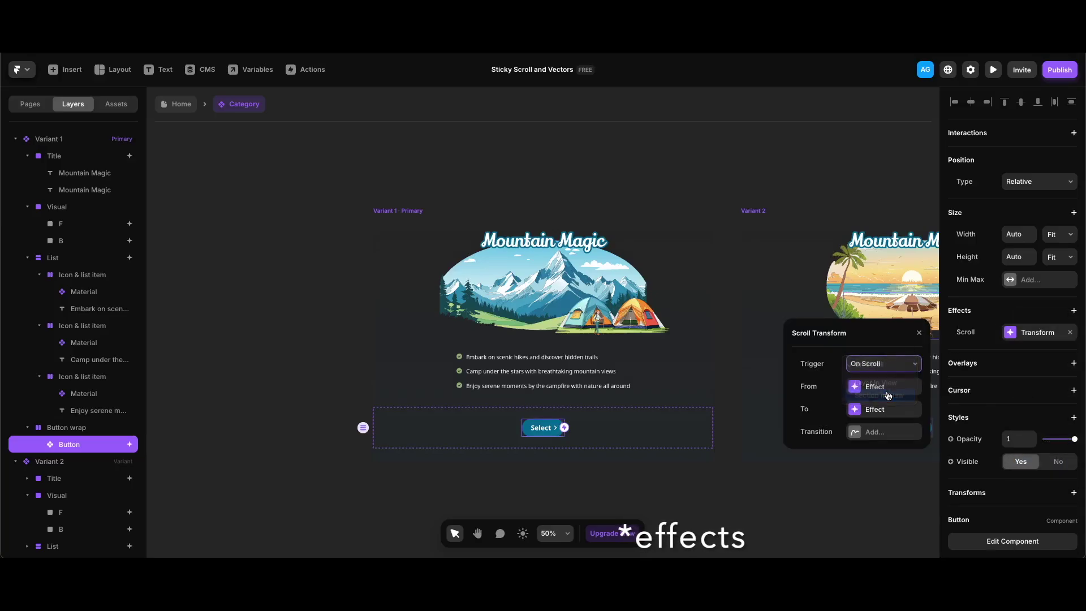
left_click(880, 409)
mouse_move(865, 428)
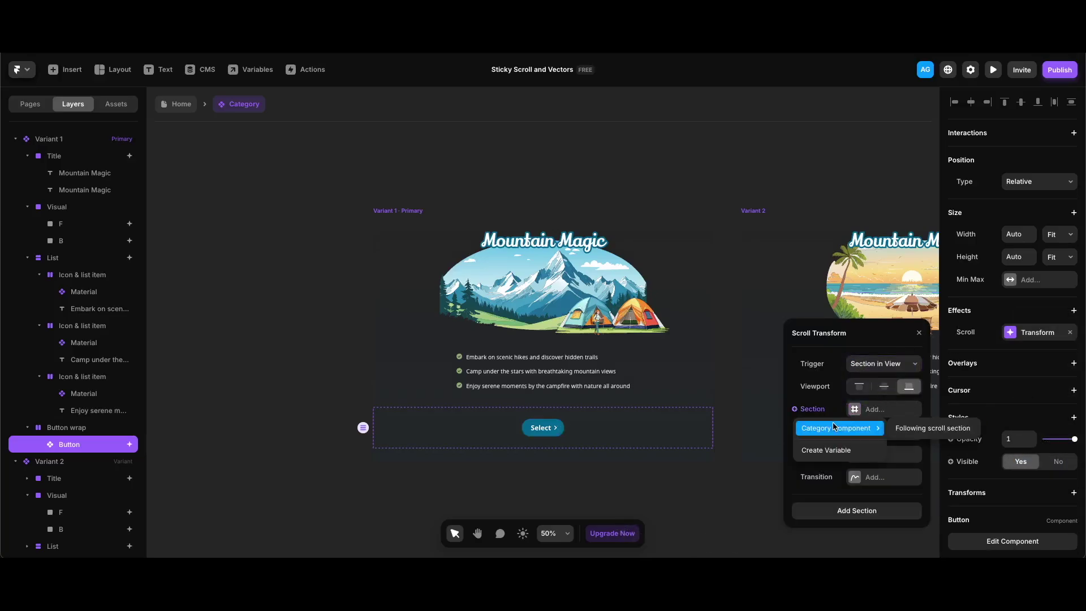
left_click(928, 429)
Set the Select button's From effect to opacity 1 and scale 1.
left_click(886, 431)
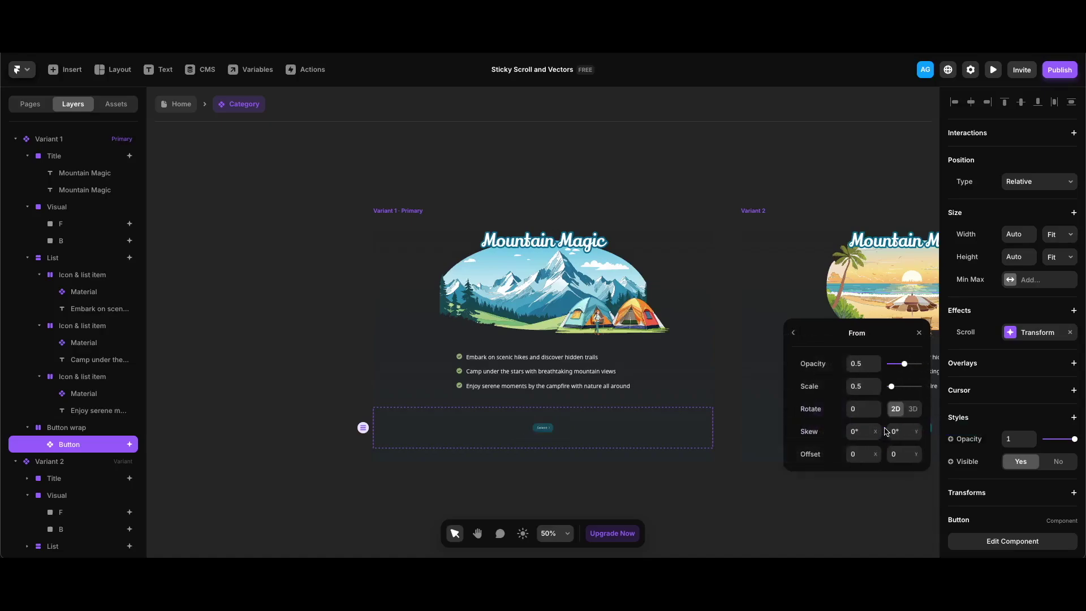
left_click(864, 369)
type("1")
left_click(864, 386)
type("1")
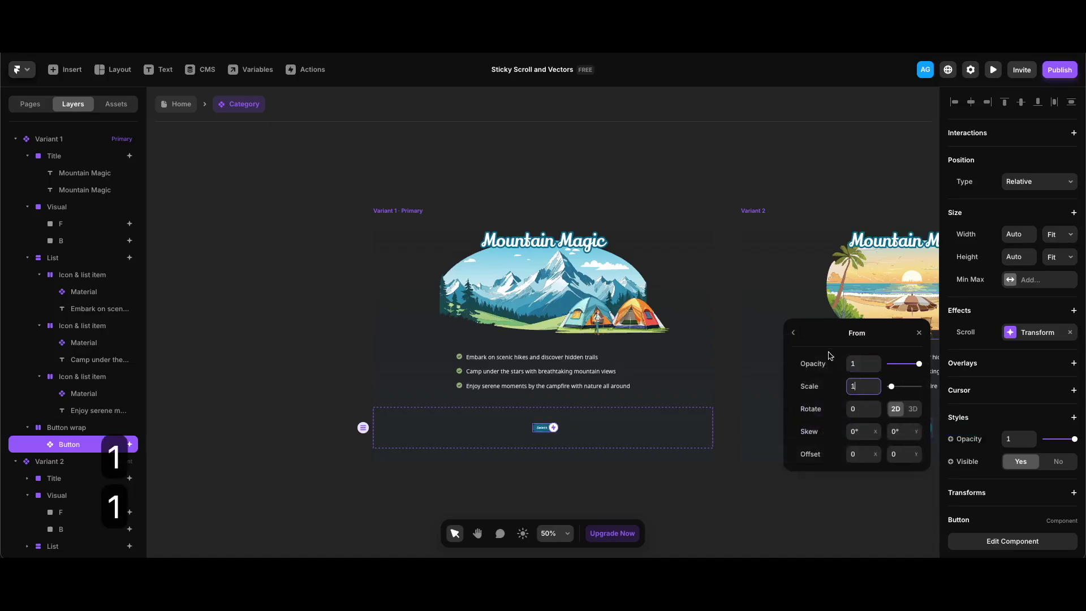
left_click(794, 334)
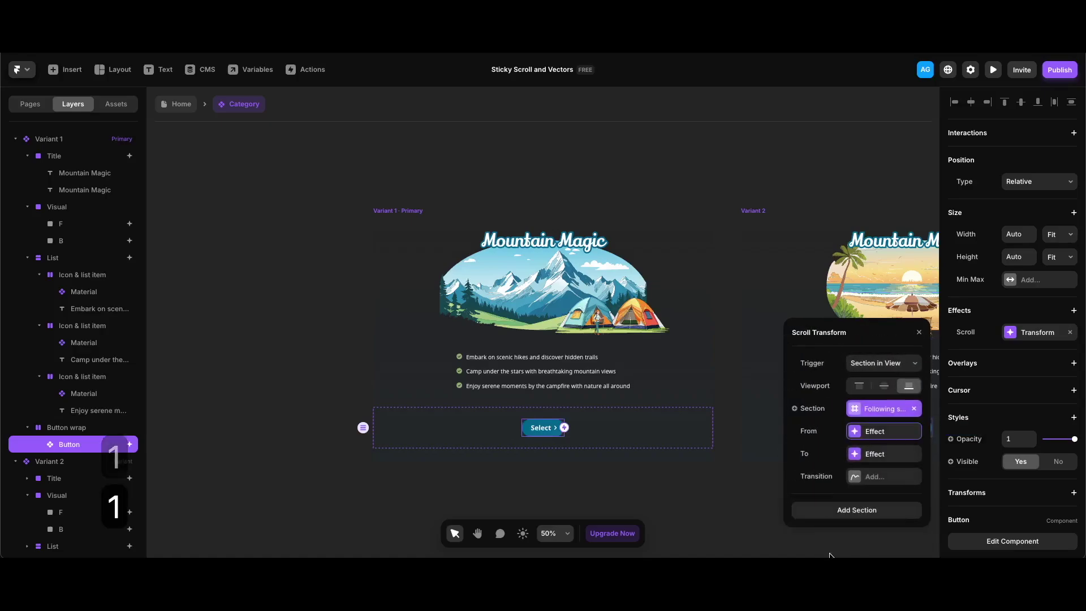
Set the Select button's To effect to scale 1.4 and return to the Home page.
left_click(900, 452)
left_click(858, 385)
key("BackSpace")
type("1.4")
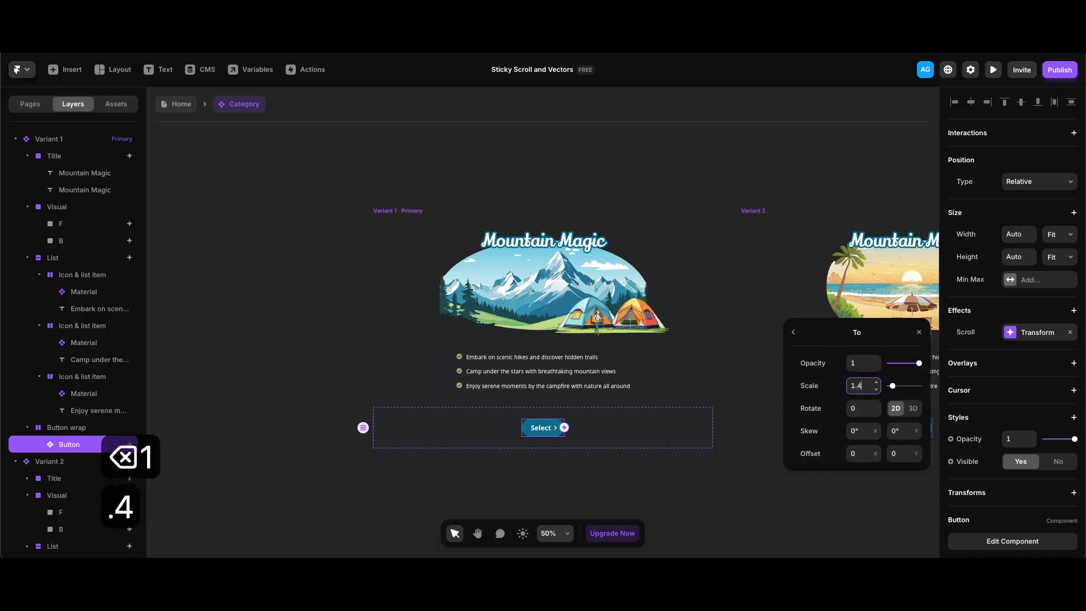
key("Return")
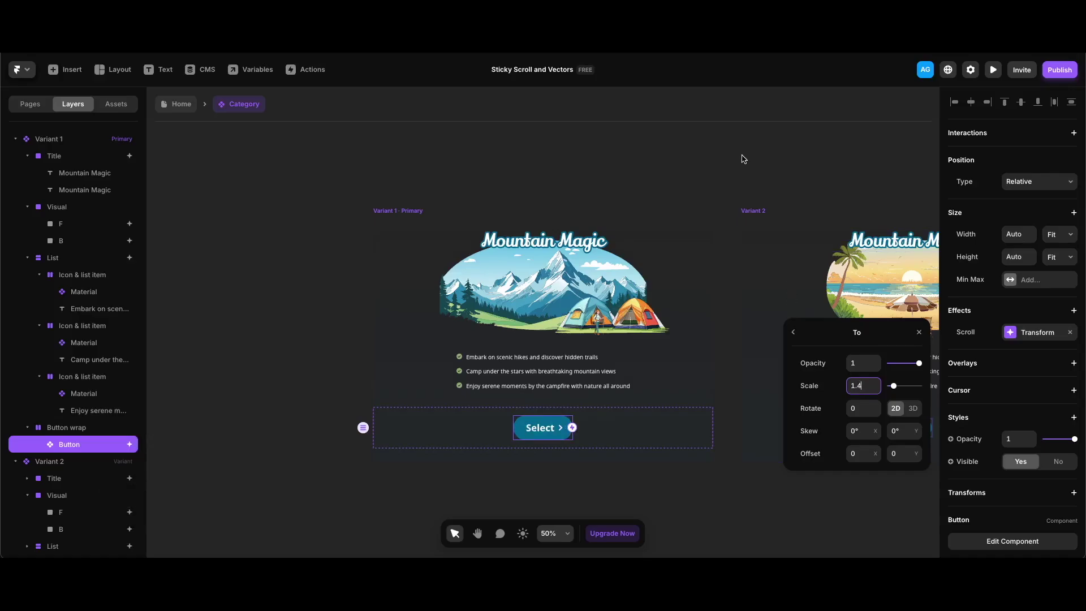
left_click(358, 174)
key("Escape")
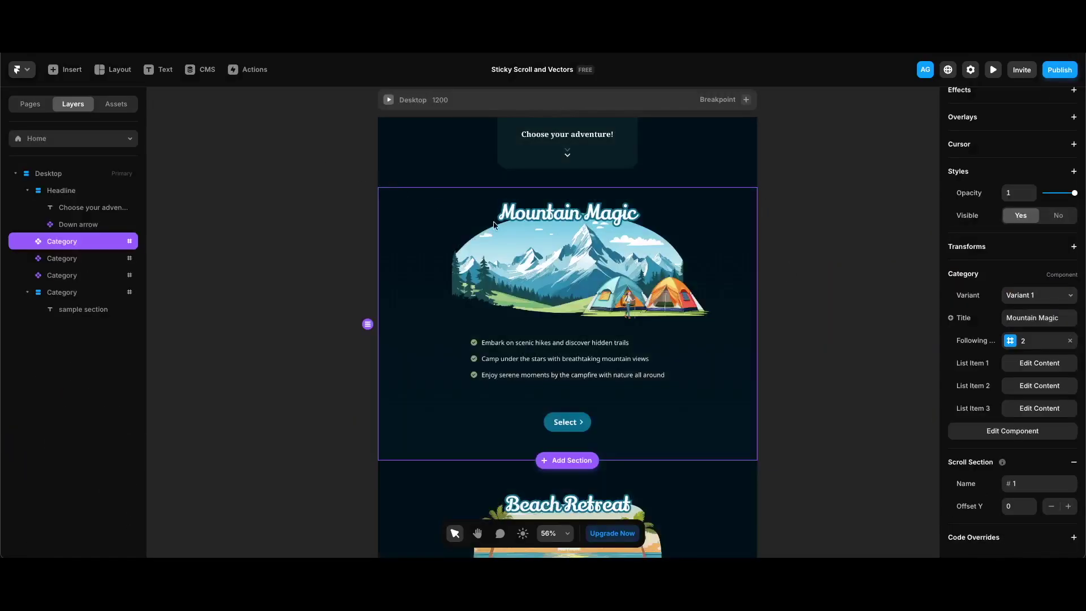
Preview the page and scroll down and up through all sections to check how the Select buttons scale alongside the titles, illustrations and lists.
key("super+p")
scroll(798, 311, "down", 10)
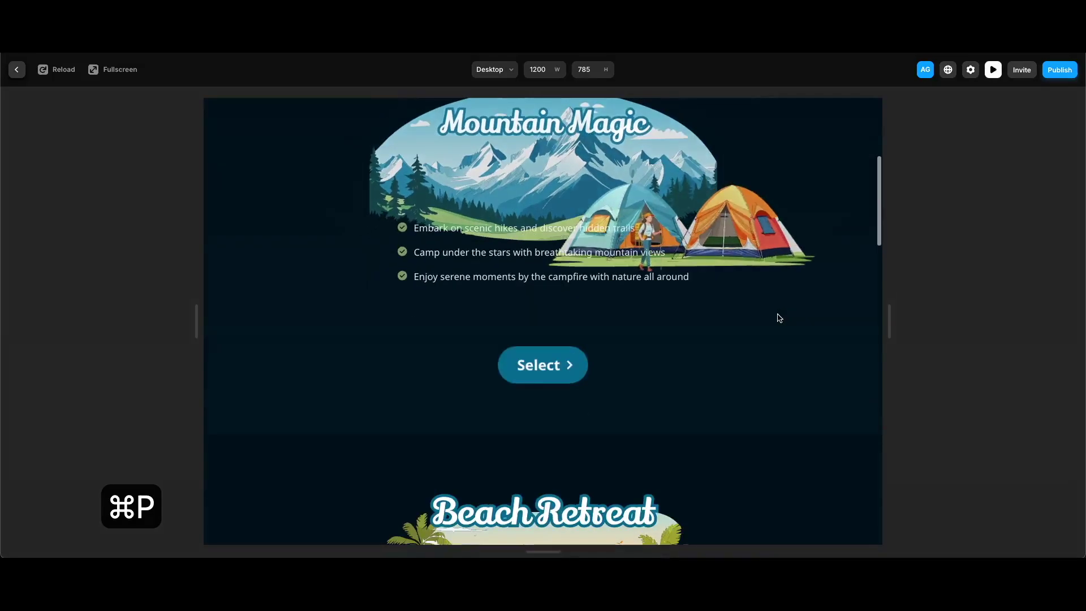
scroll(780, 318, "down", 10)
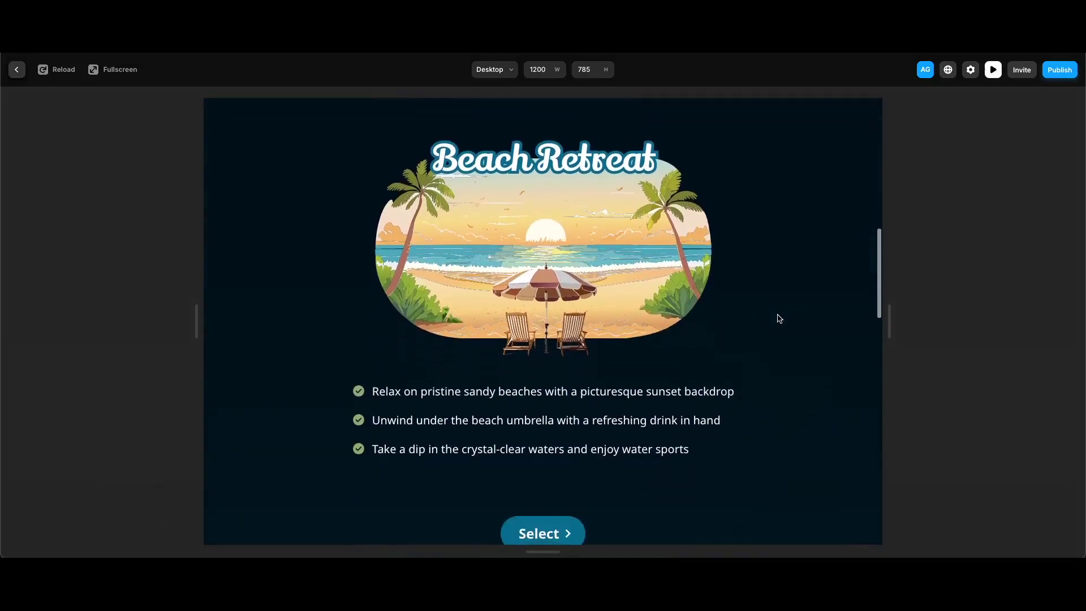
scroll(779, 318, "down", 10)
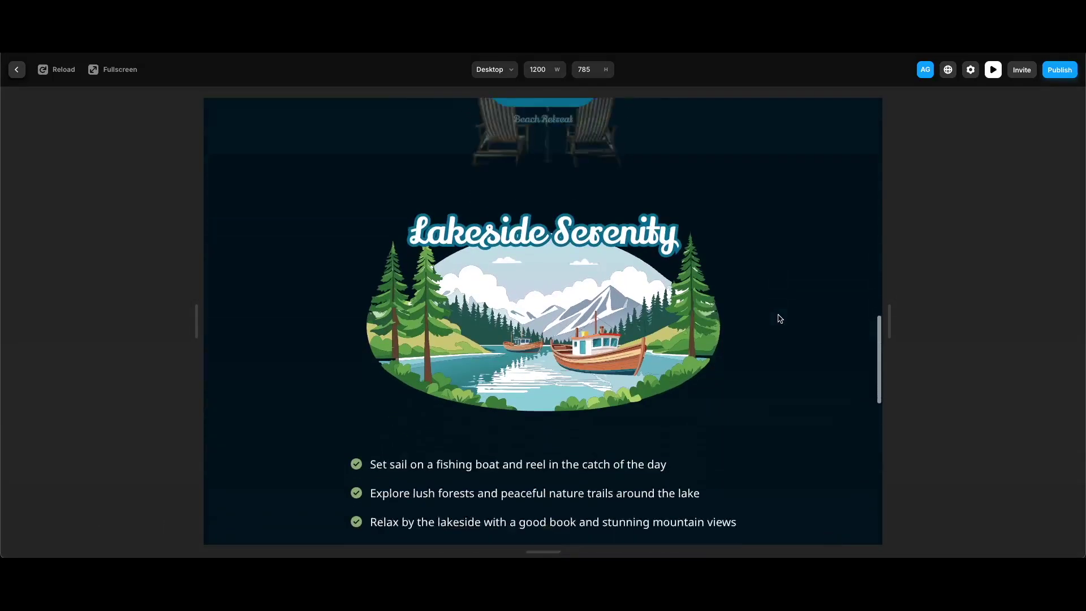
scroll(780, 319, "down", 5)
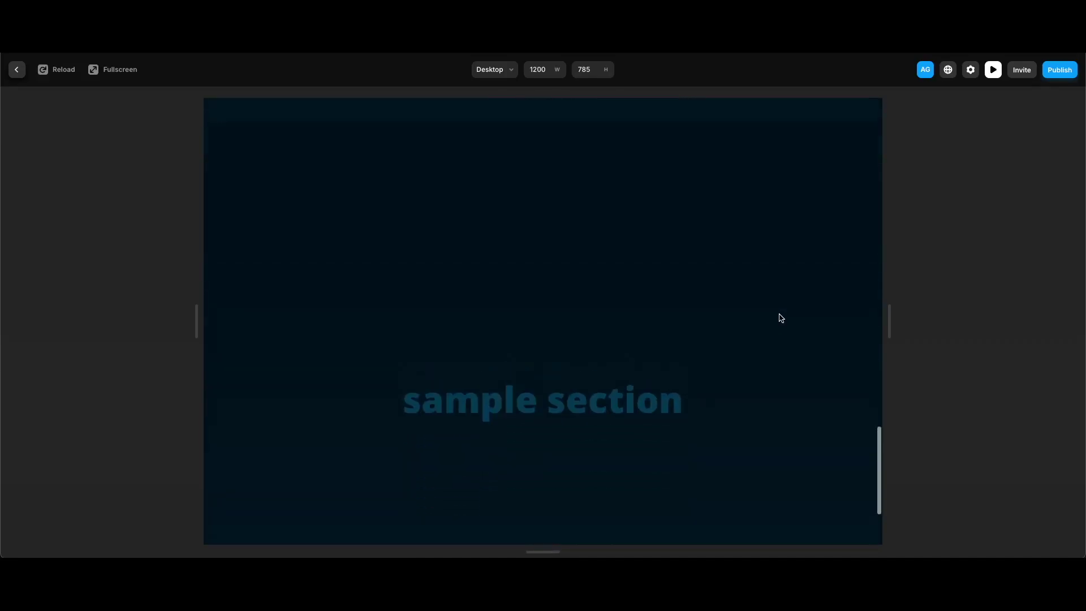
scroll(781, 318, "up", 8)
scroll(782, 317, "up", 8)
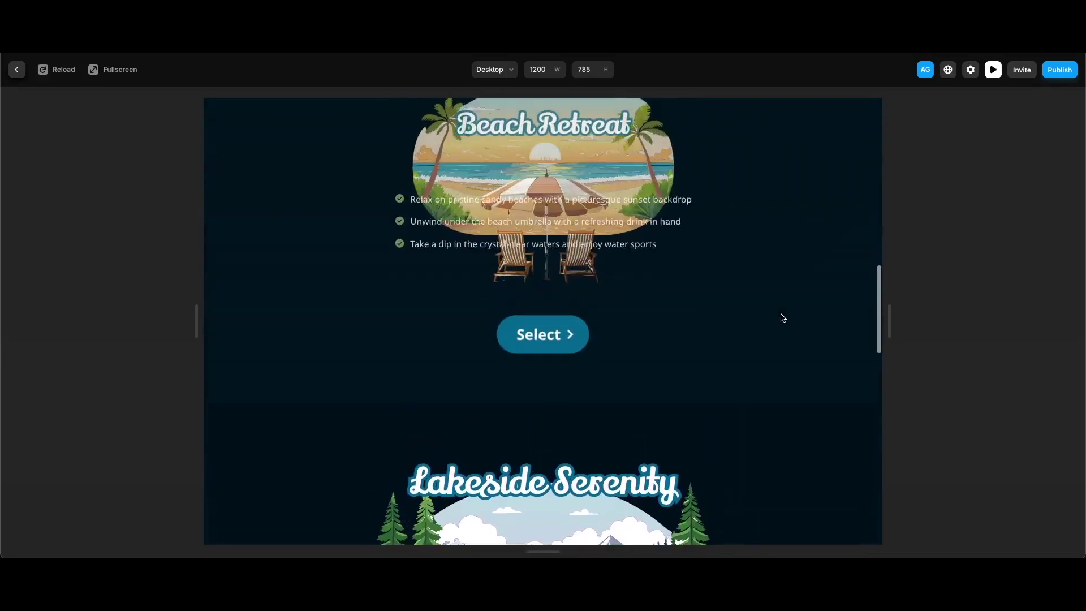
scroll(784, 318, "up", 8)
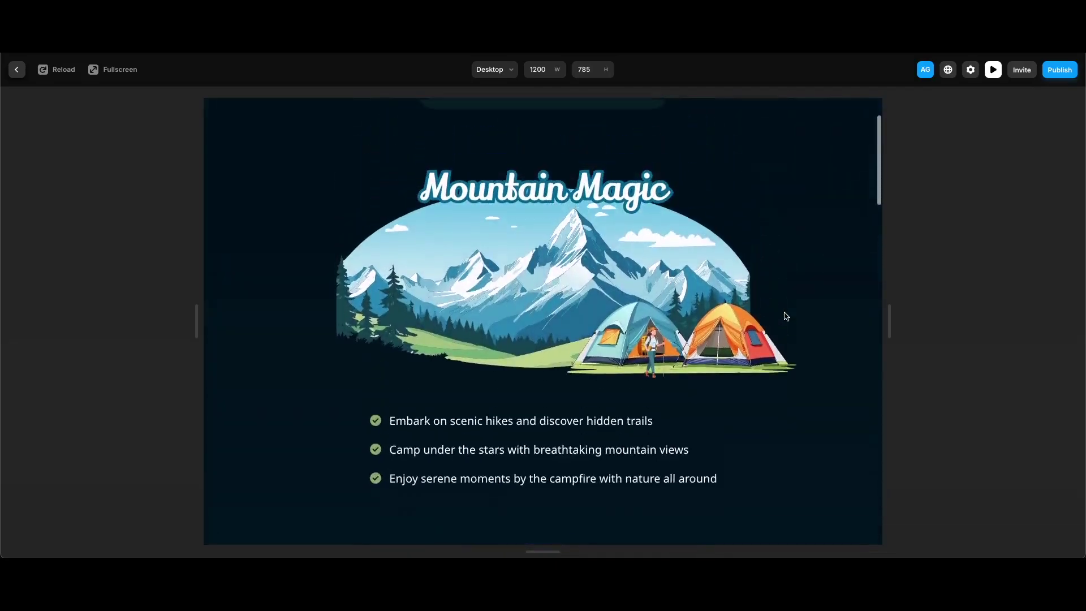
scroll(785, 315, "down", 5)
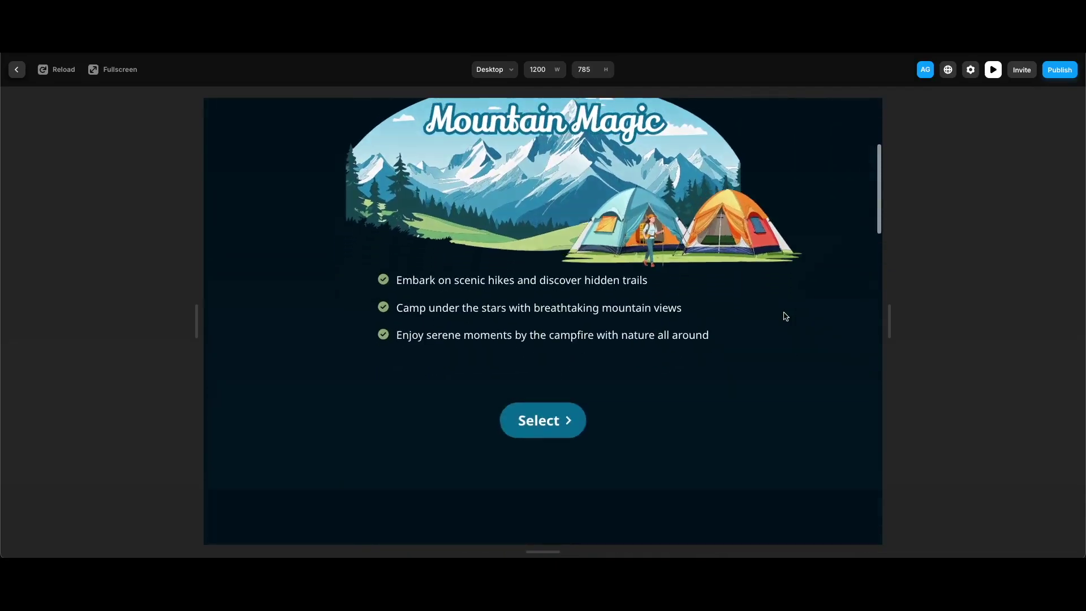
scroll(782, 316, "down", 2)
scroll(780, 315, "up", 1)
scroll(674, 318, "down", 2)
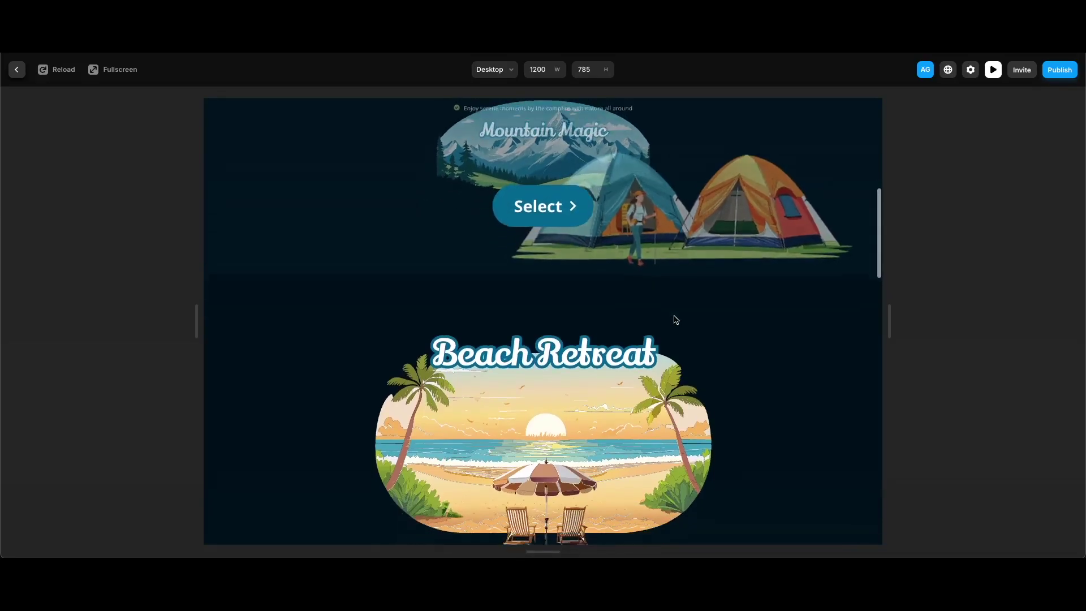
scroll(736, 343, "down", 5)
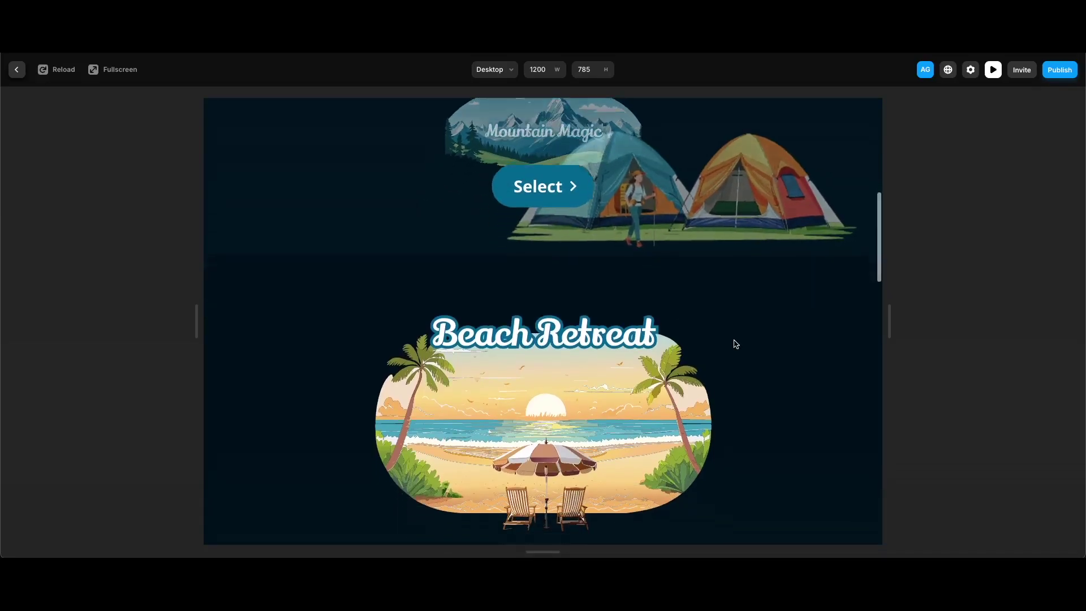
scroll(738, 343, "down", 3)
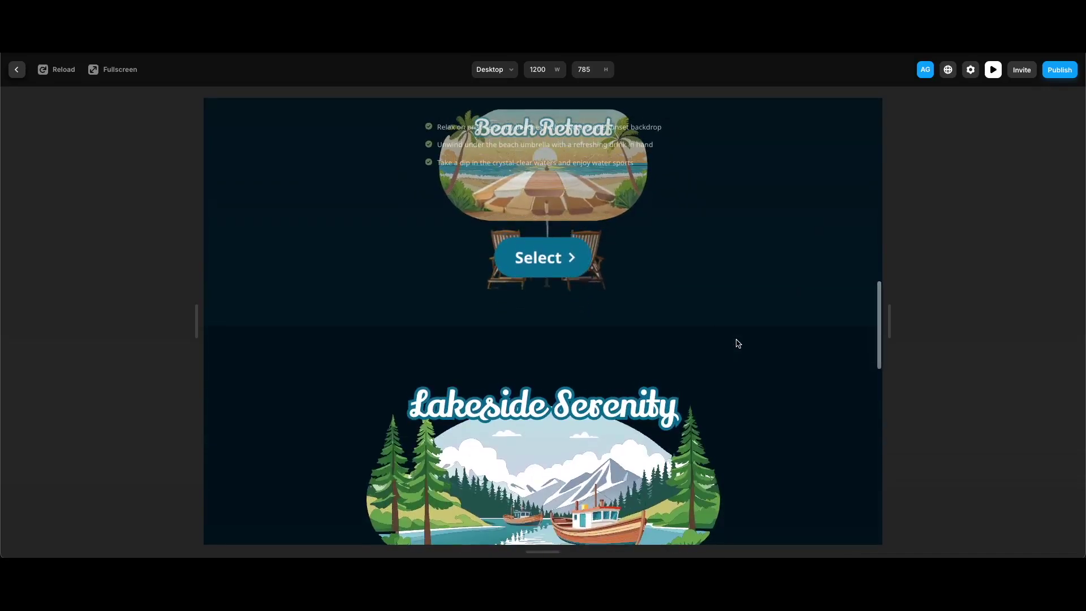
scroll(738, 343, "down", 3)
scroll(738, 344, "down", 5)
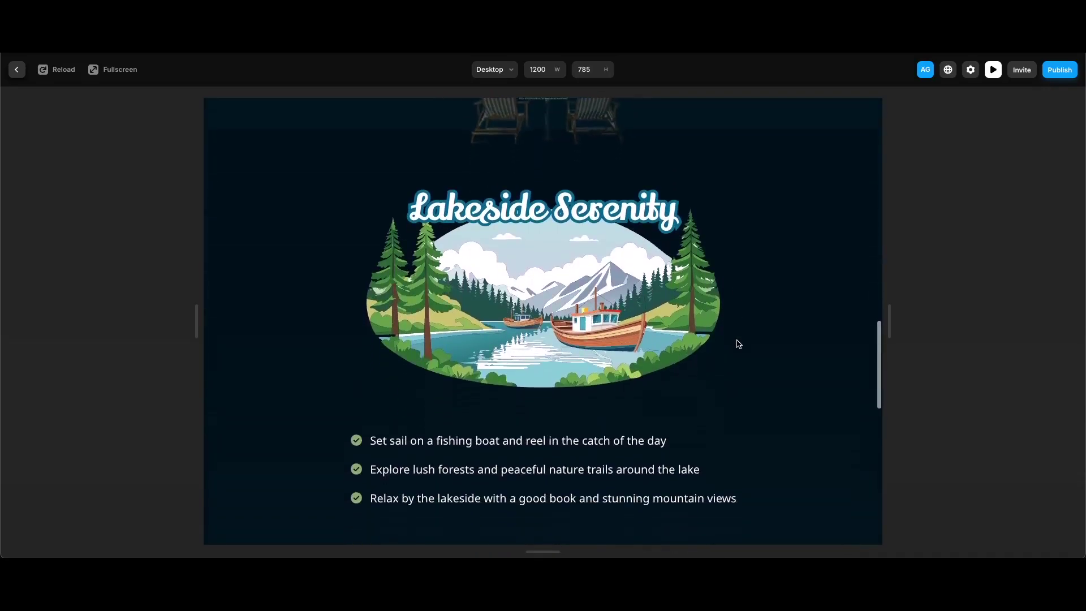
scroll(738, 343, "down", 5)
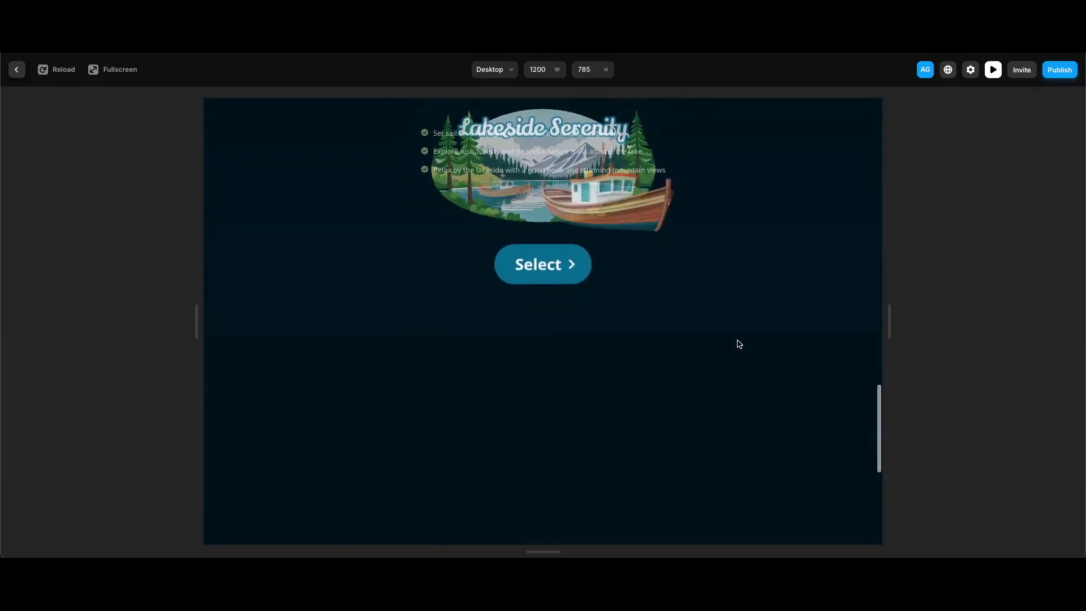
scroll(738, 345, "up", 10)
scroll(741, 344, "up", 5)
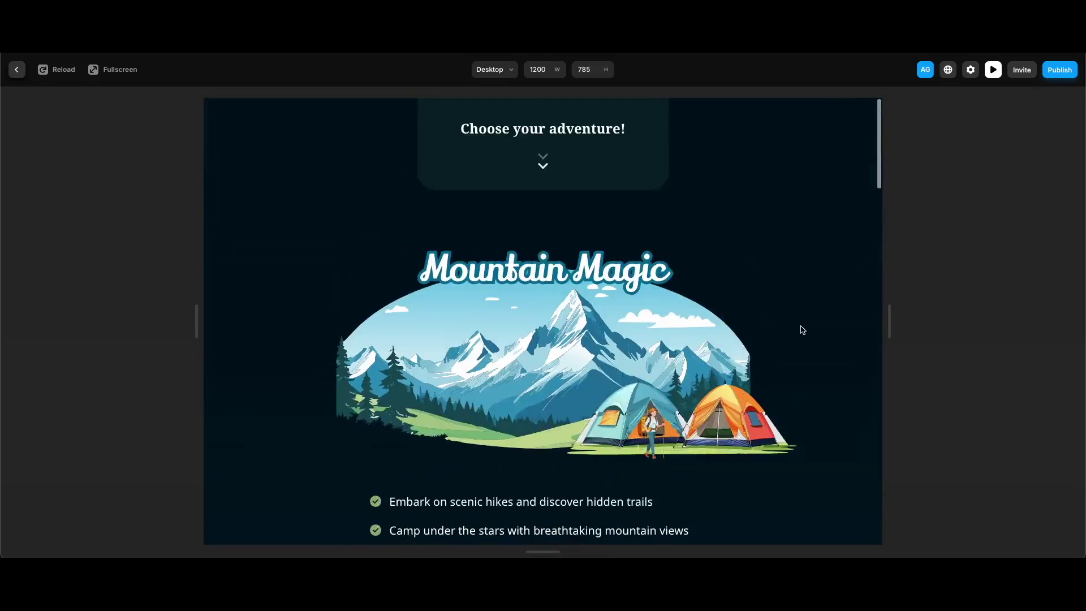